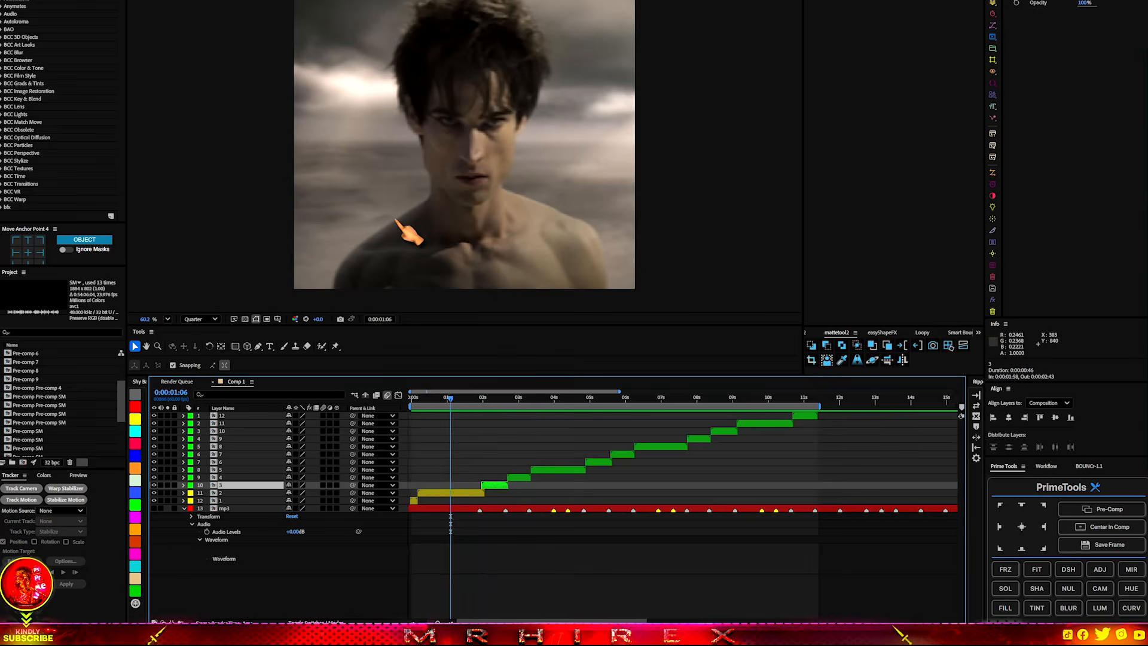
pyautogui.click(457, 492)
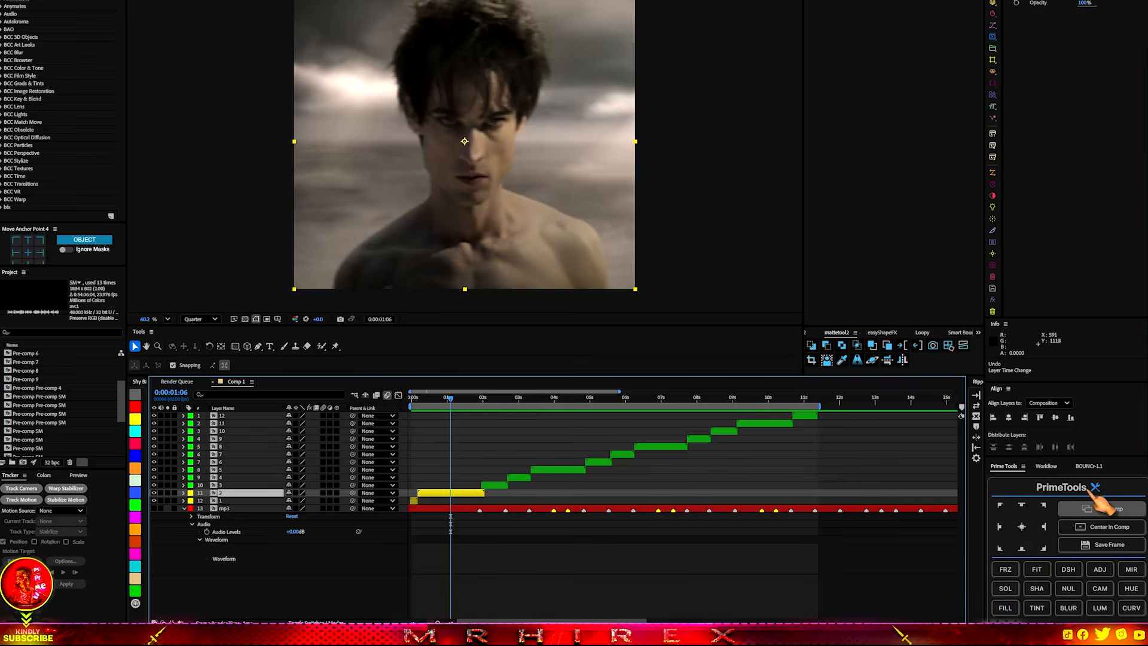
pyautogui.rightClick(446, 567)
pyautogui.moveTo(520, 453)
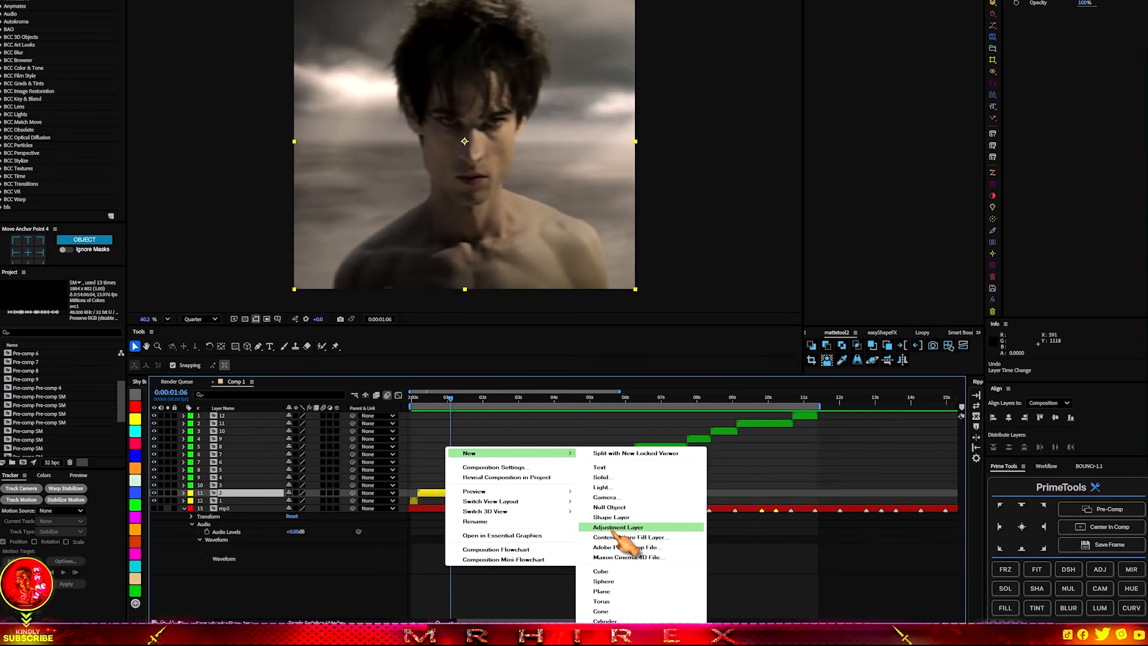
pyautogui.click(440, 566)
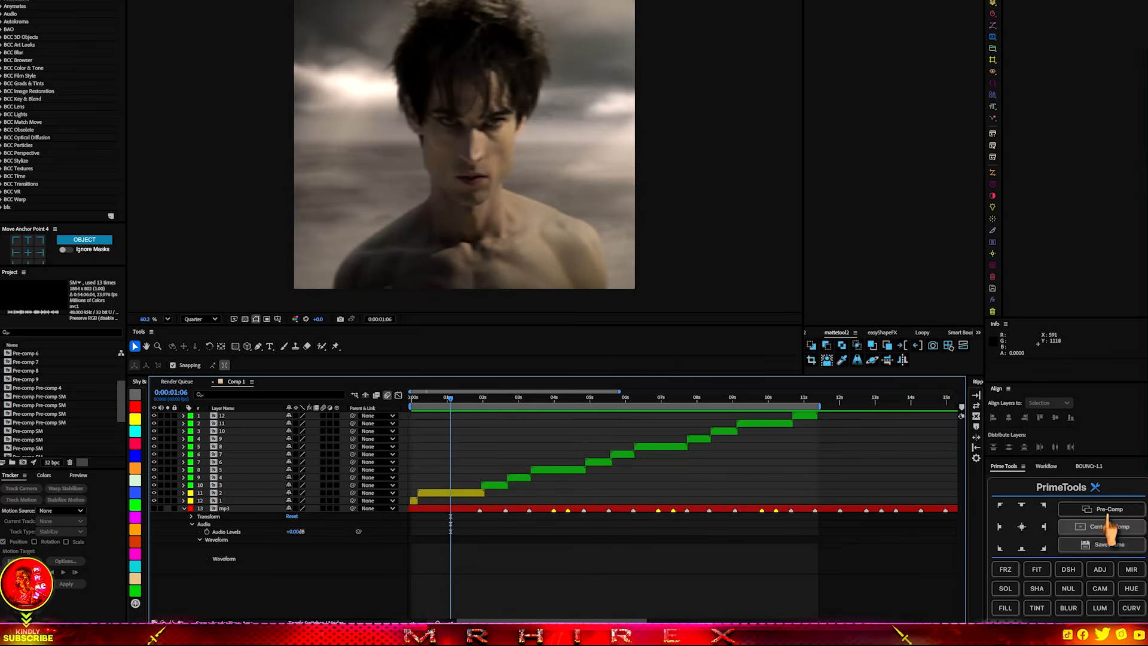
# - Add an adjustment layer directly above layer 2, matching the length of that clip
pyautogui.click(464, 495)
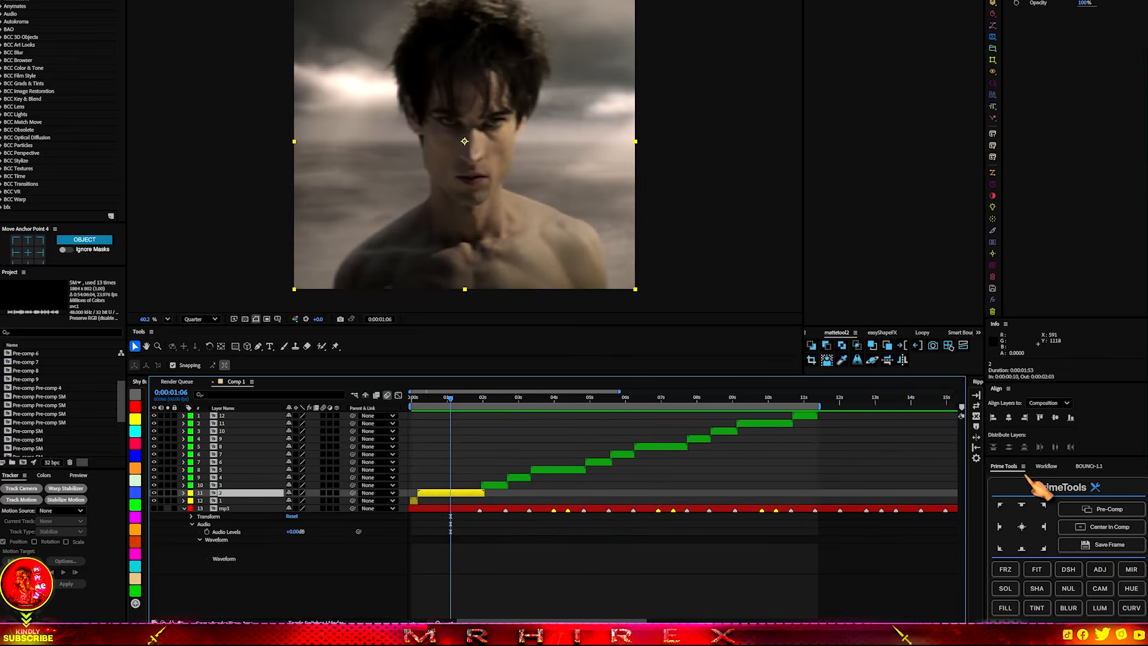
pyautogui.click(1047, 466)
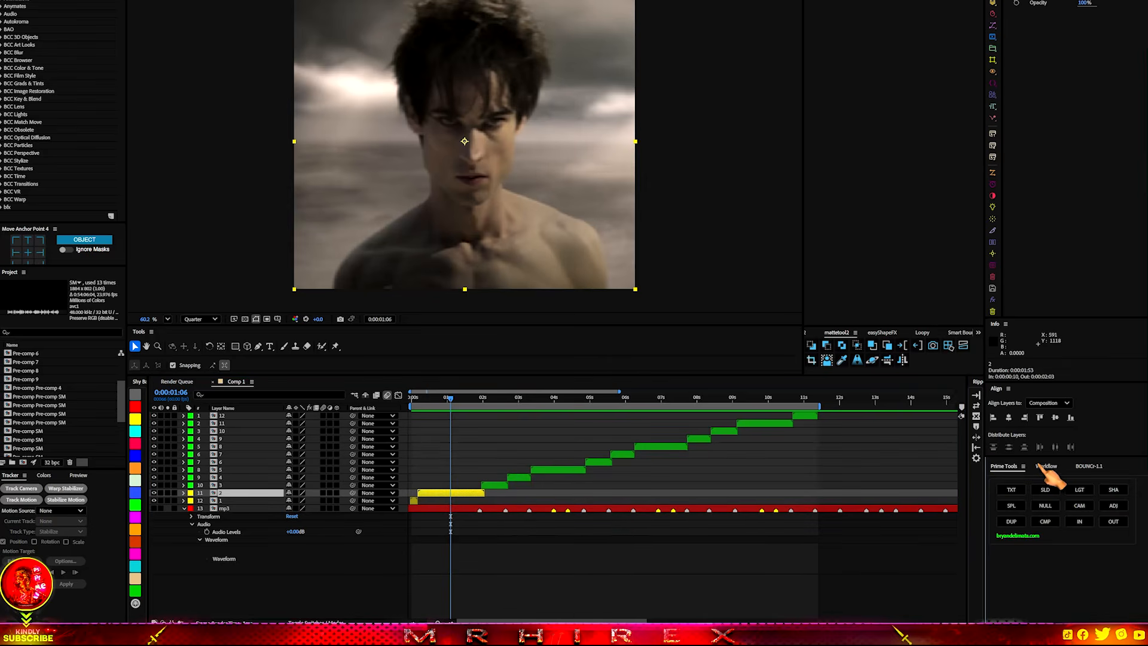
pyautogui.click(1113, 506)
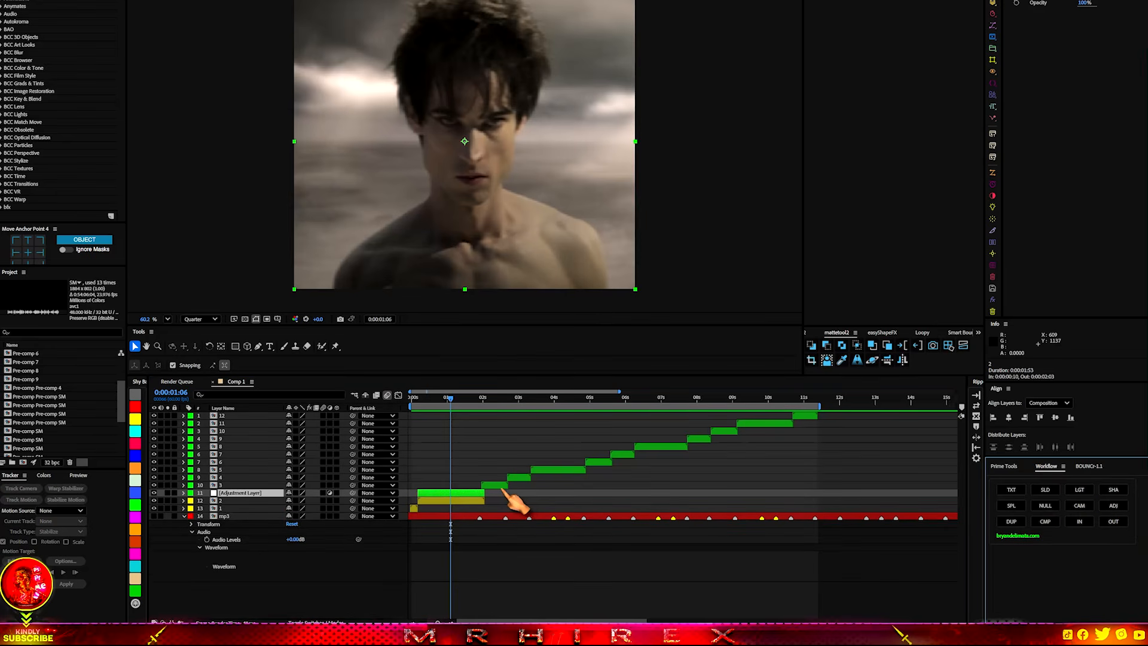
# - Change the label colour of layer 3 to blue
pyautogui.click(492, 486)
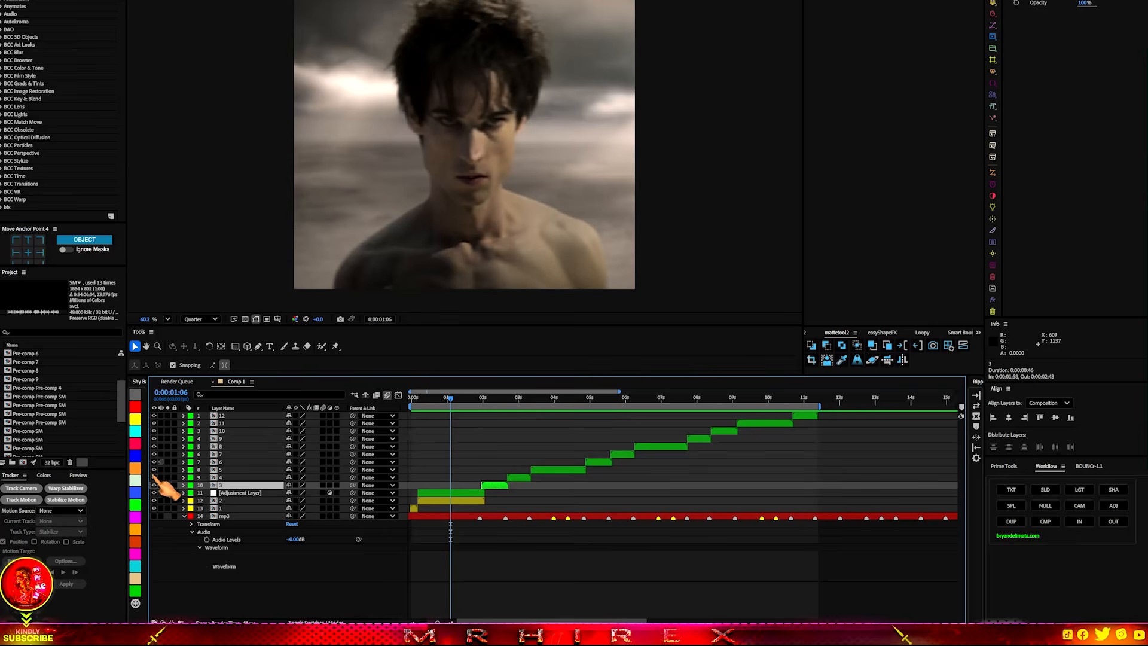
pyautogui.click(135, 456)
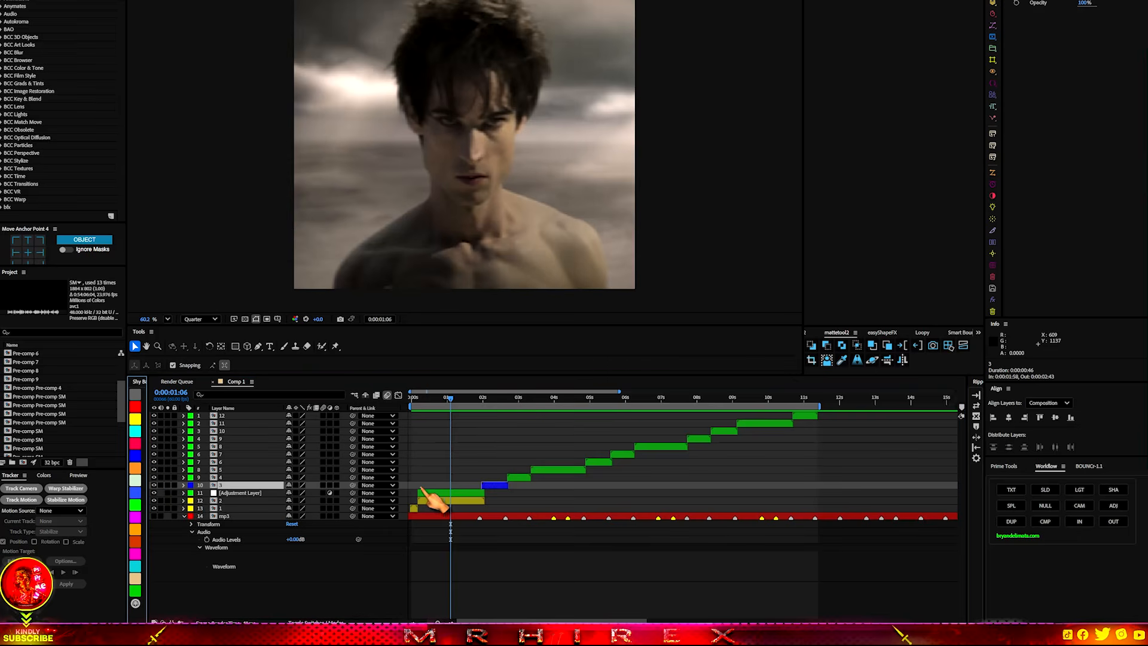
# - Move the current time to the start of clip 3 at 0:00:01:58 and duplicate that clip
pyautogui.click(458, 493)
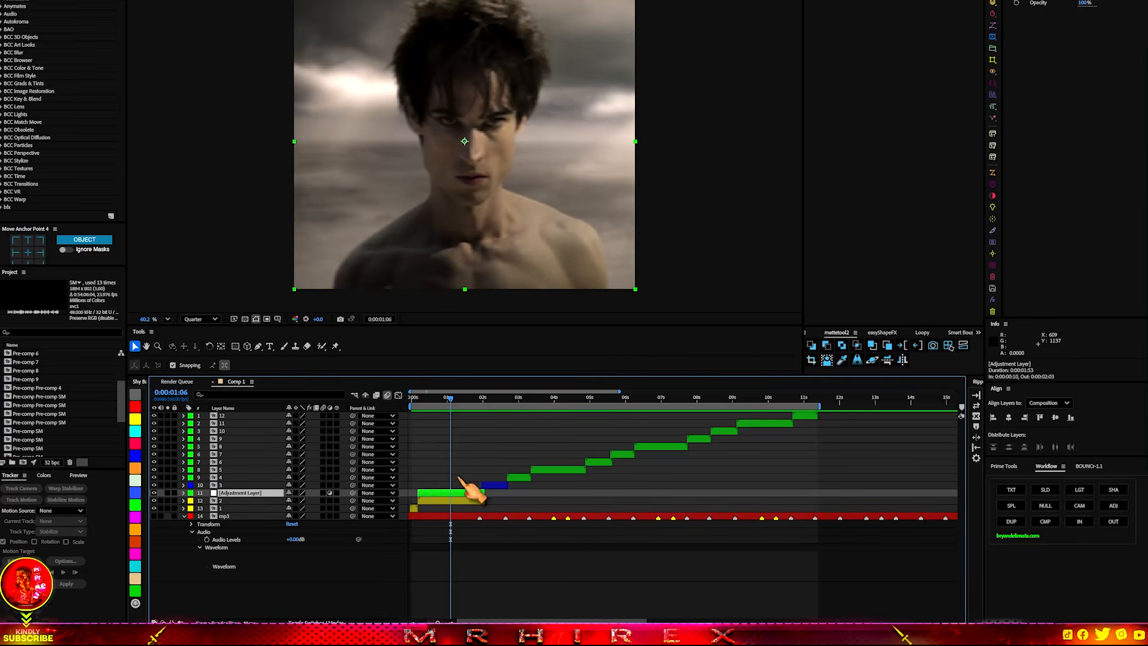
pyautogui.moveTo(472, 398); pyautogui.dragTo(483, 399)
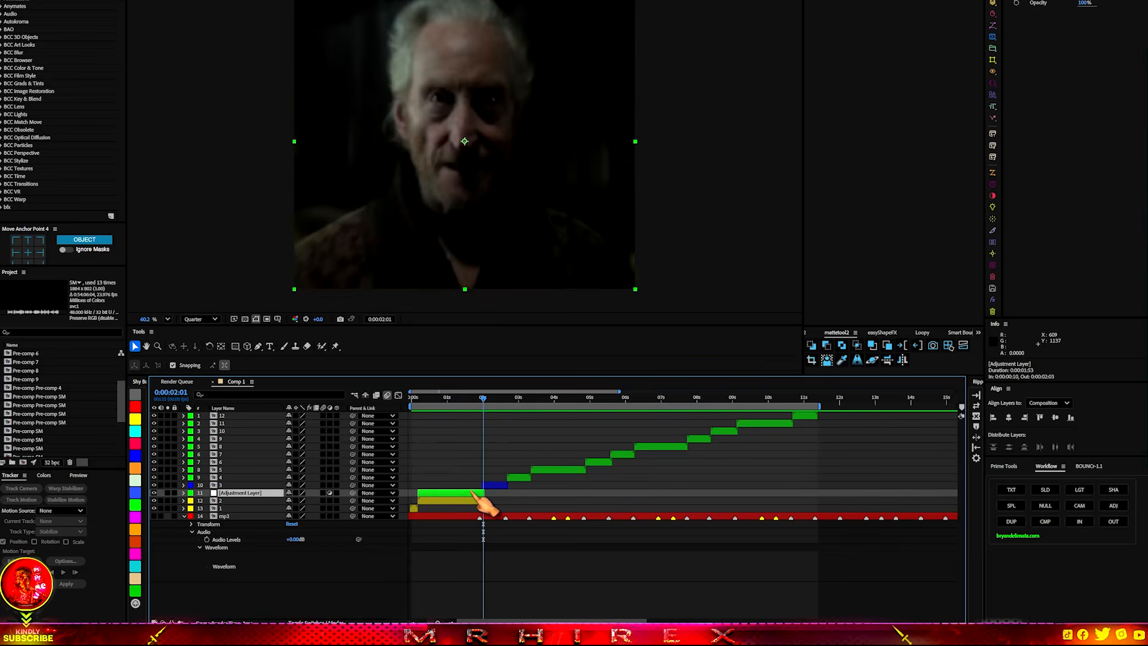
pyautogui.scroll(3, 471, 491)
pyautogui.moveTo(572, 401)
pyautogui.mouseDown()
pyautogui.moveTo(586, 405)
pyautogui.moveTo(556, 405)
pyautogui.mouseUp()
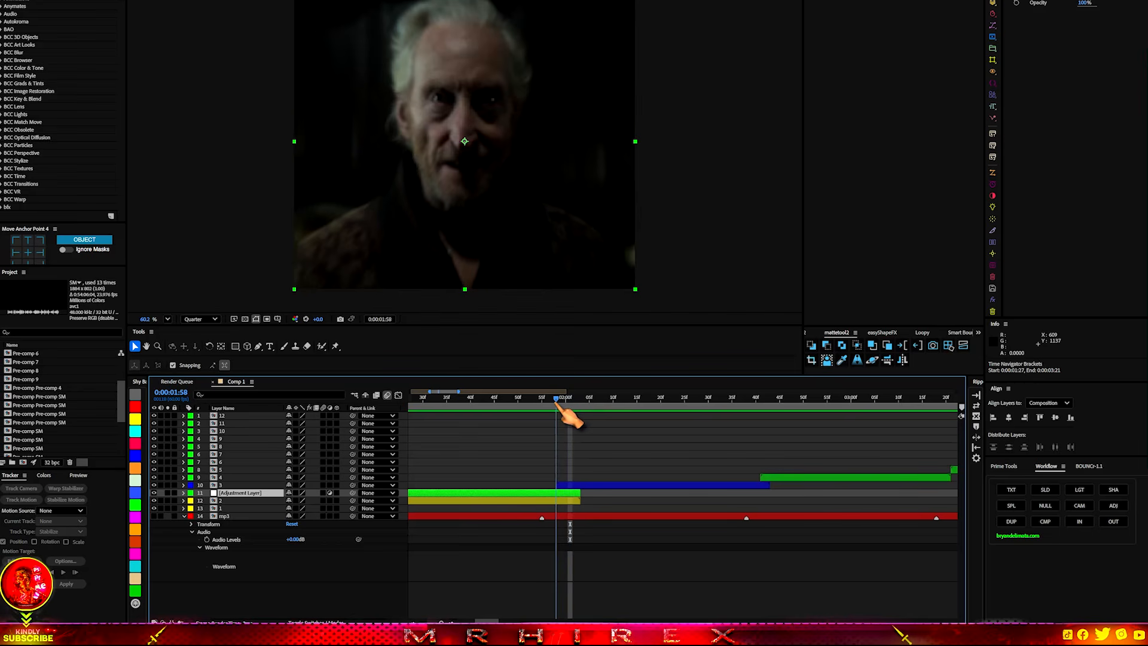
pyautogui.click(574, 487)
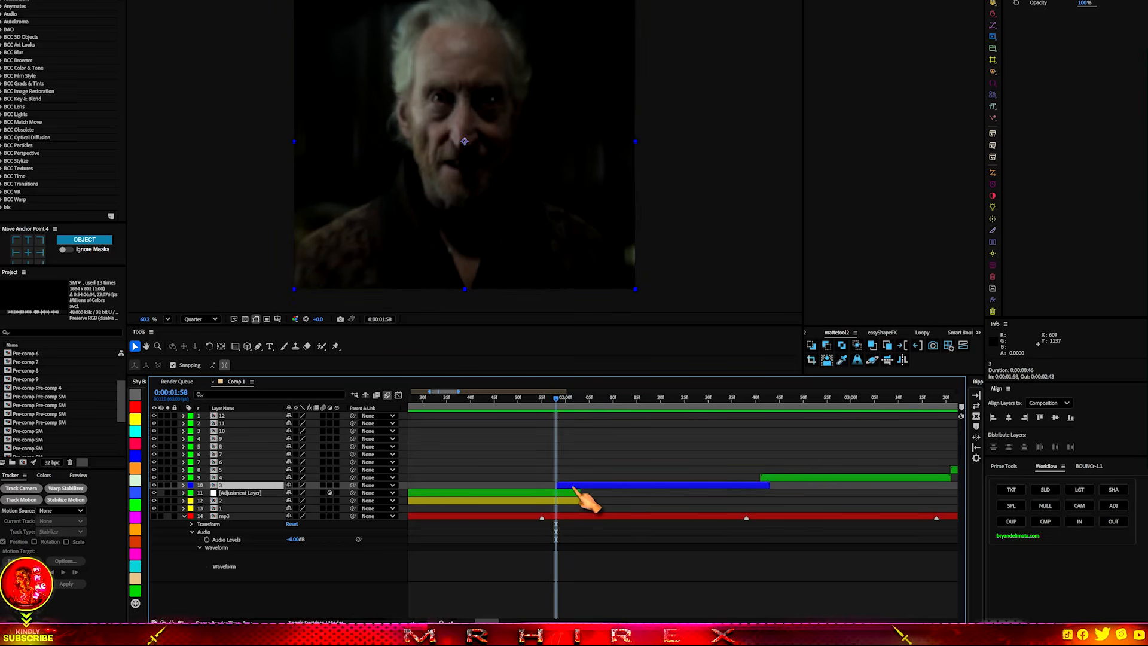
pyautogui.hotkey('ctrl', 'd')
# - Apply Freeze Frame to the duplicate of clip 3 at its first frame
pyautogui.rightClick(574, 488)
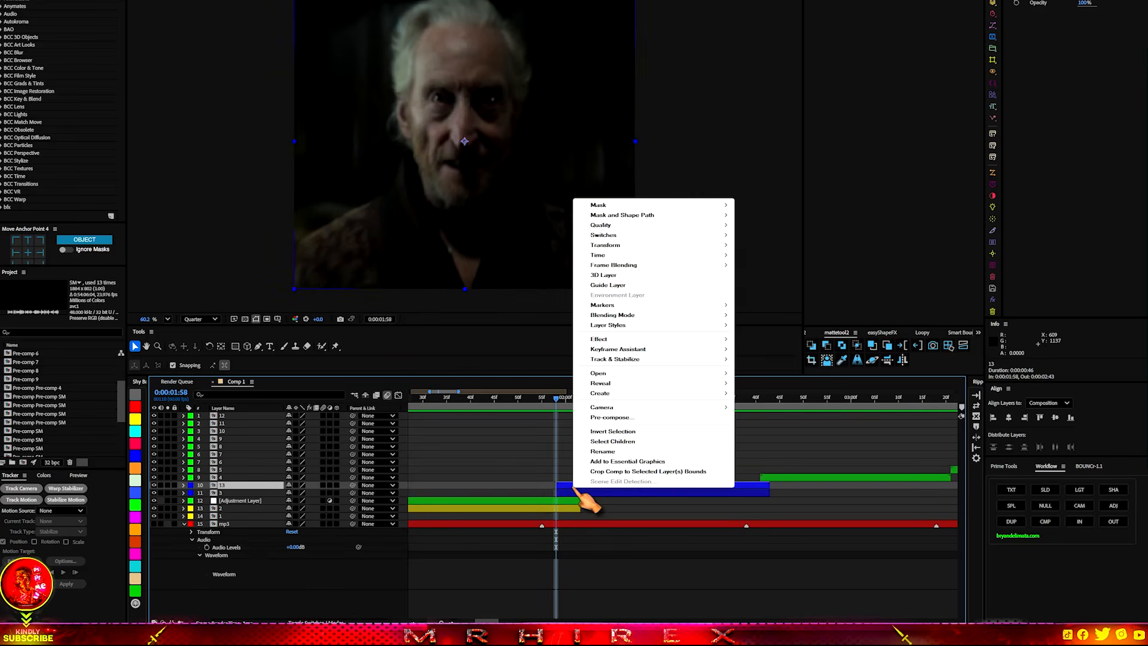
pyautogui.moveTo(681, 256)
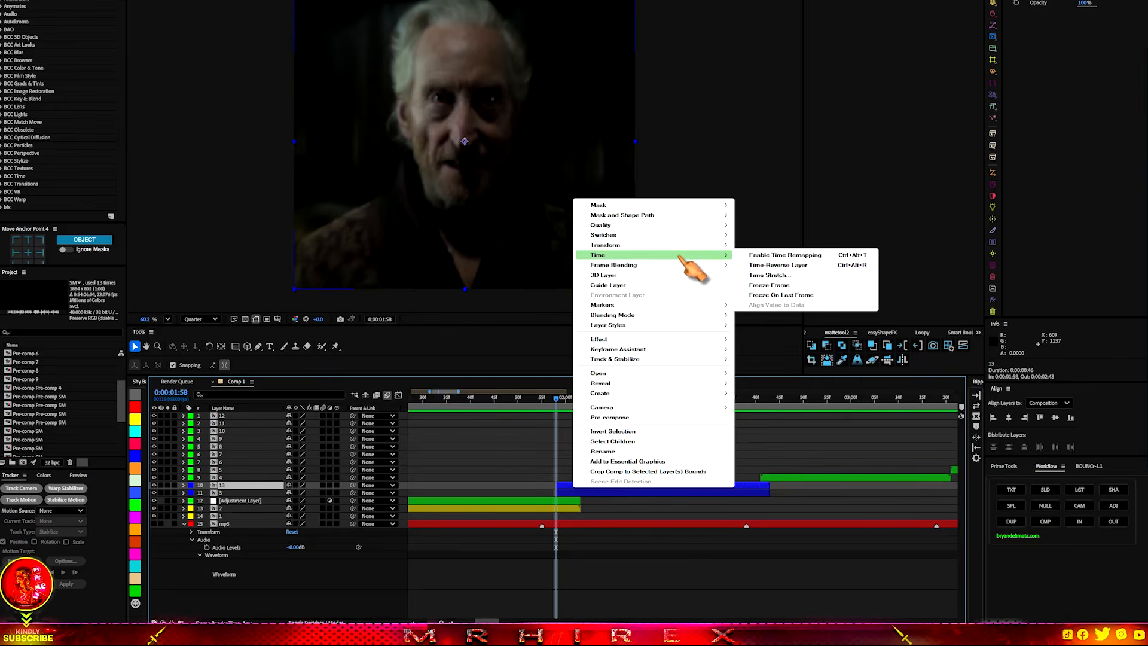
pyautogui.click(759, 287)
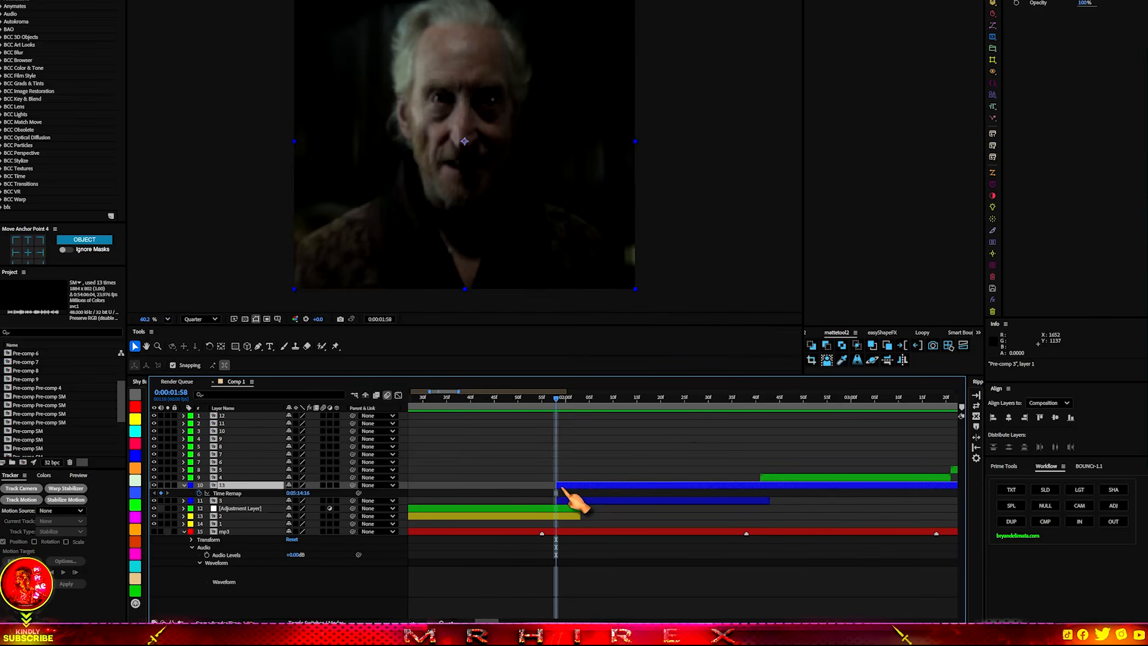
# - Extend the frozen clip's start back to about 0:00:00:56, then split it at 0:00:01:58 and delete the part after that
pyautogui.scroll(-3, 562, 489)
pyautogui.scroll(-2, 513, 492)
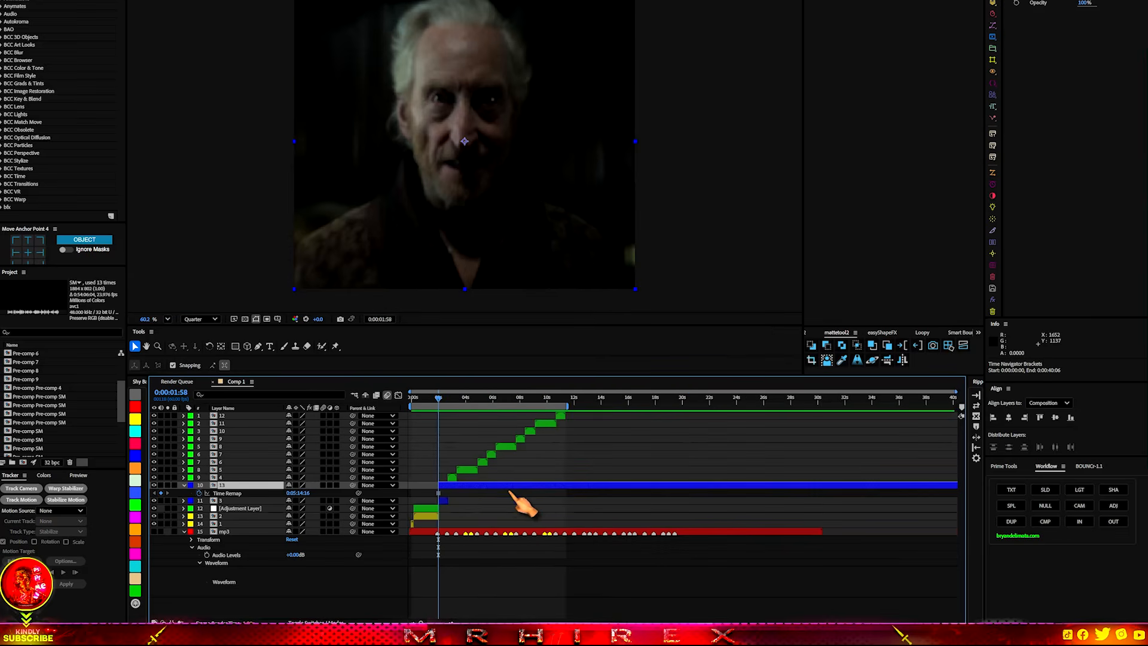
pyautogui.scroll(4, 439, 516)
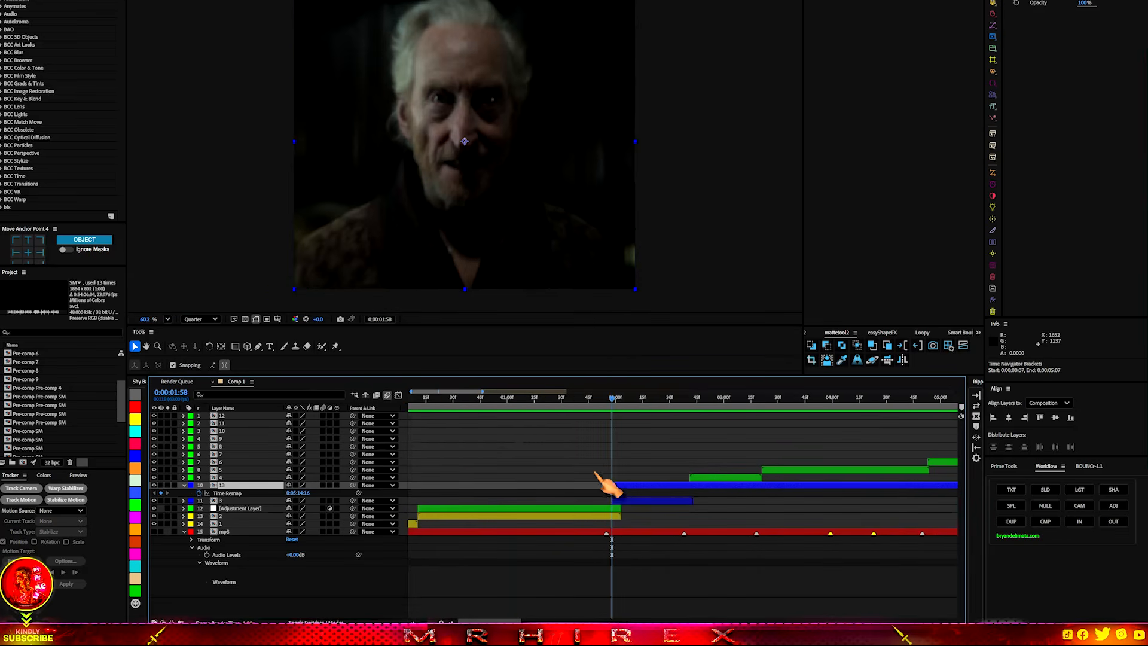
pyautogui.moveTo(611, 485); pyautogui.dragTo(500, 492)
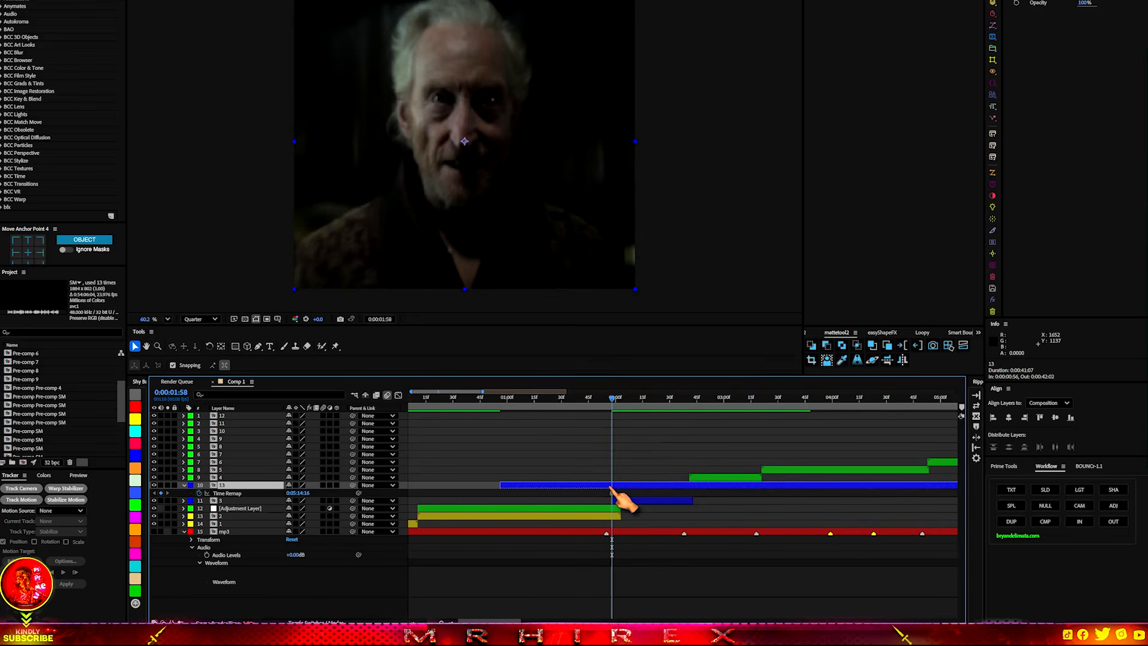
pyautogui.hotkey('ctrl', 'shift', 'd')
pyautogui.press('Delete')
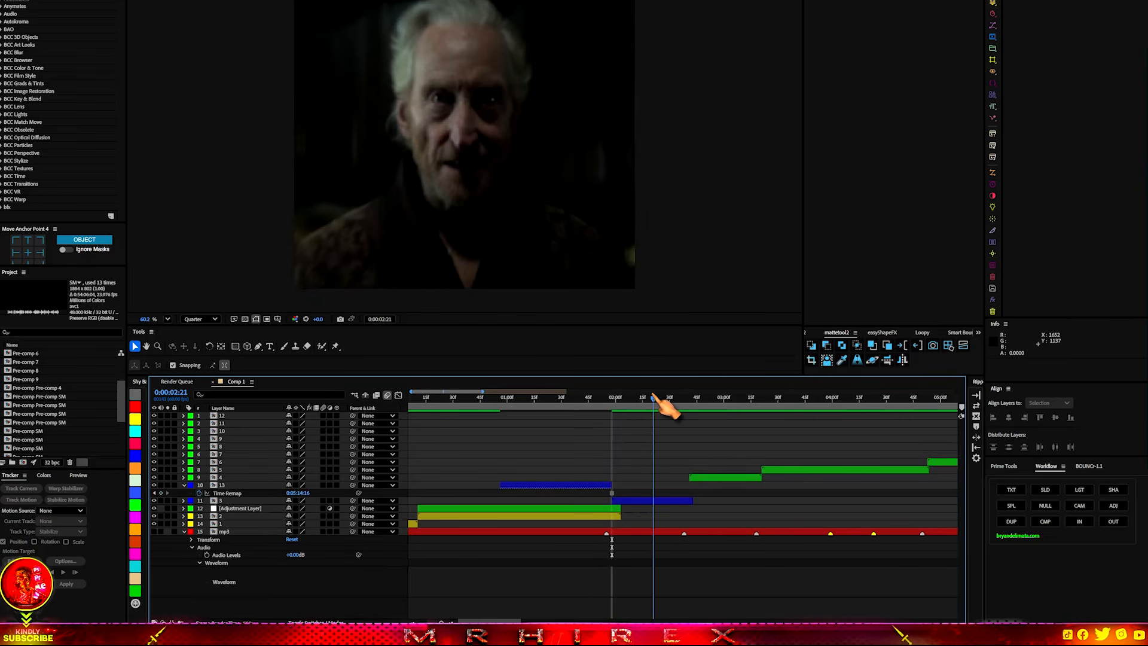
# - Move the current time to 0:00:00:57 and change the adjustment layer's label colour to magenta
pyautogui.moveTo(615, 399); pyautogui.dragTo(501, 400)
pyautogui.click(482, 509)
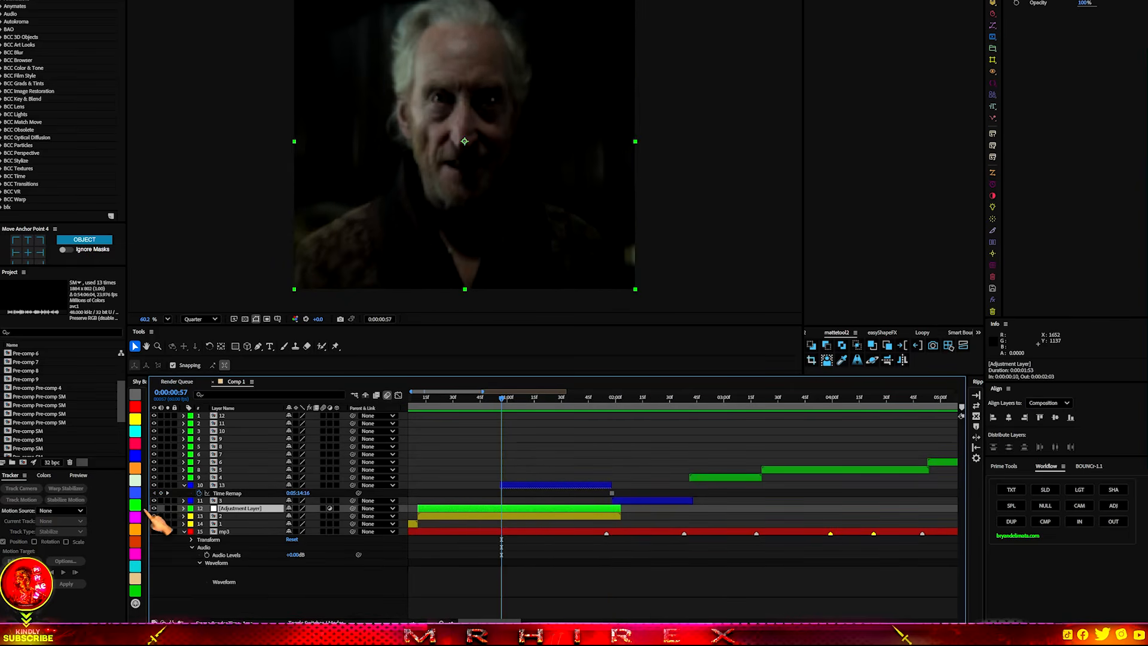
pyautogui.click(135, 515)
# - Apply the BCC Invert Solarize effect to the adjustment layer and set its Channels to Green and Blue
pyautogui.hotkey('ctrl', 'space')
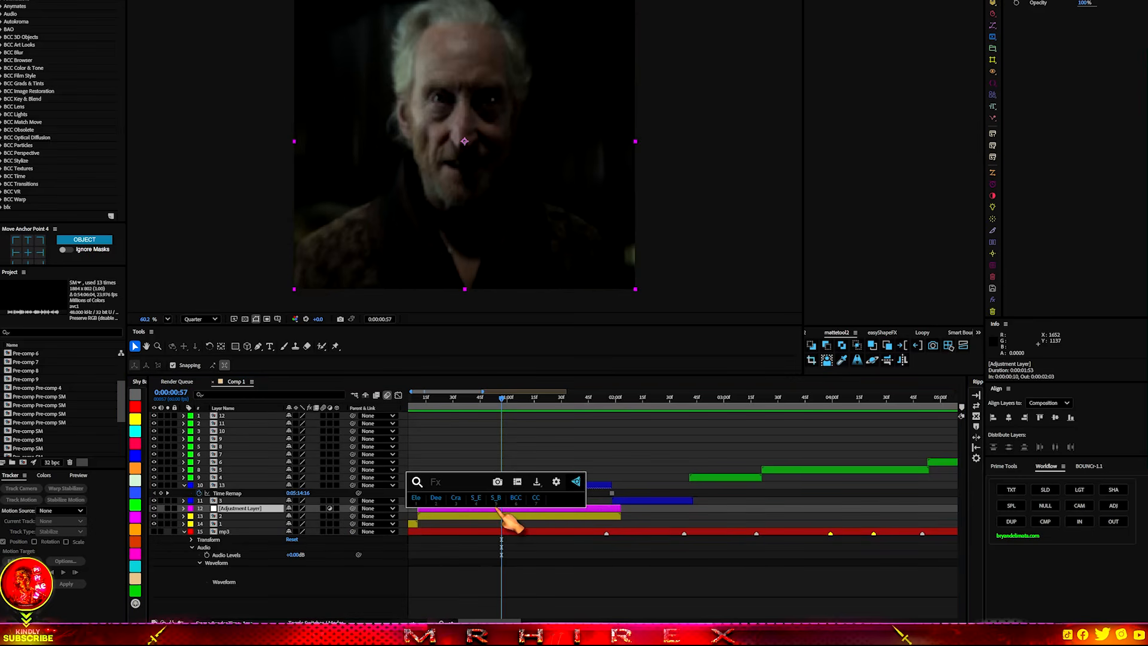
pyautogui.write('invr')
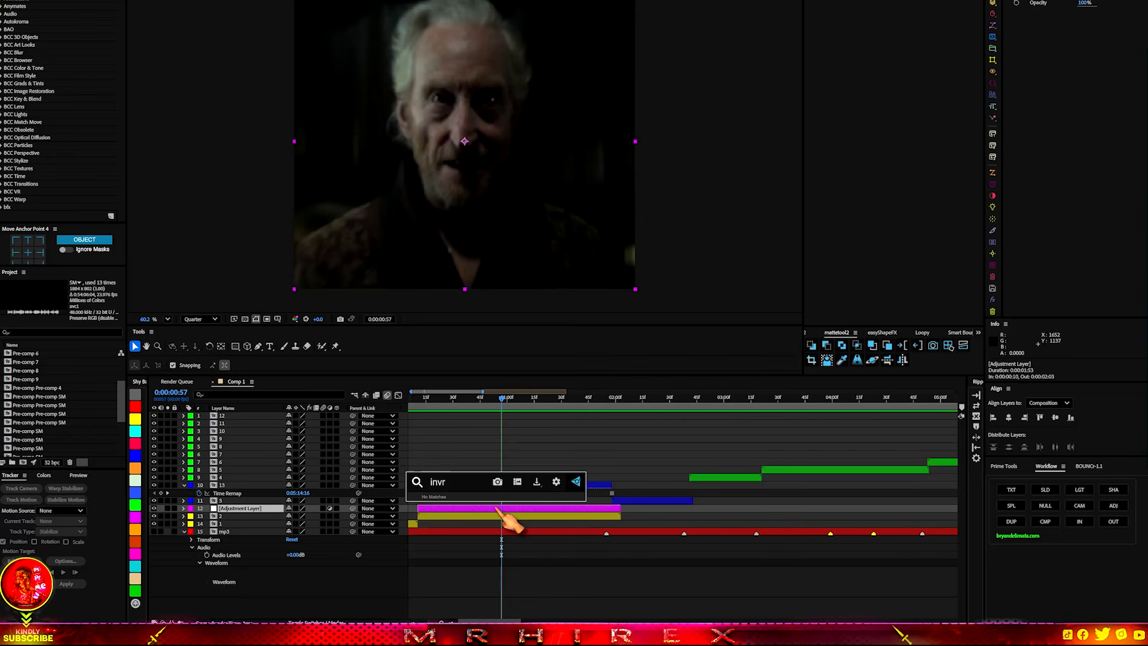
pyautogui.press('BackSpace')
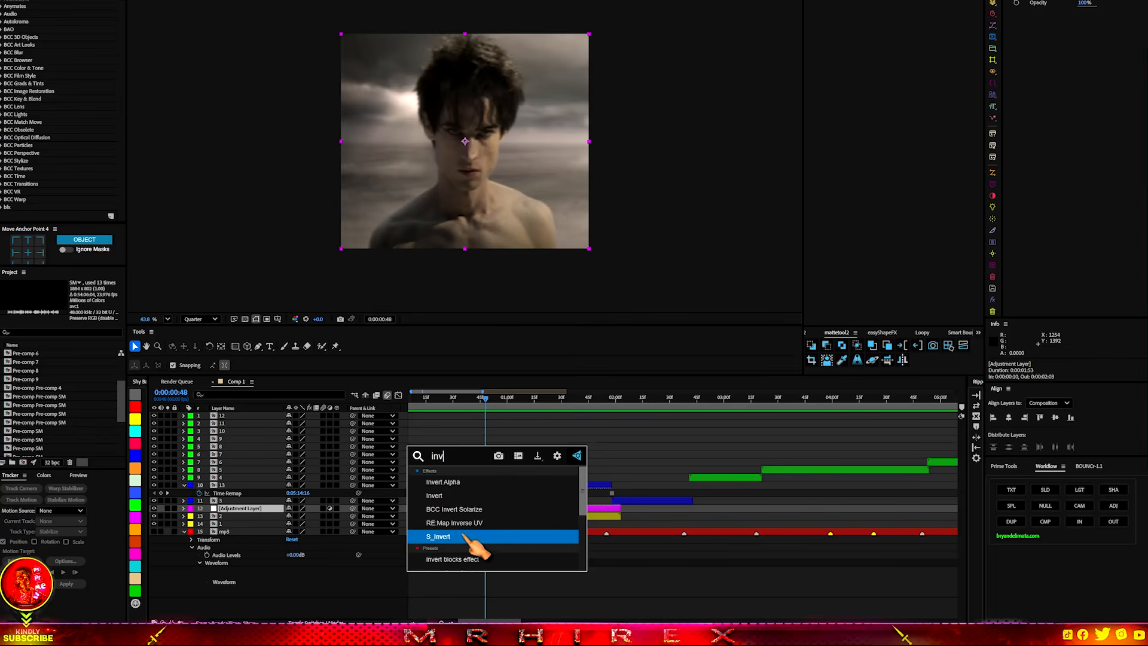
pyautogui.click(470, 517)
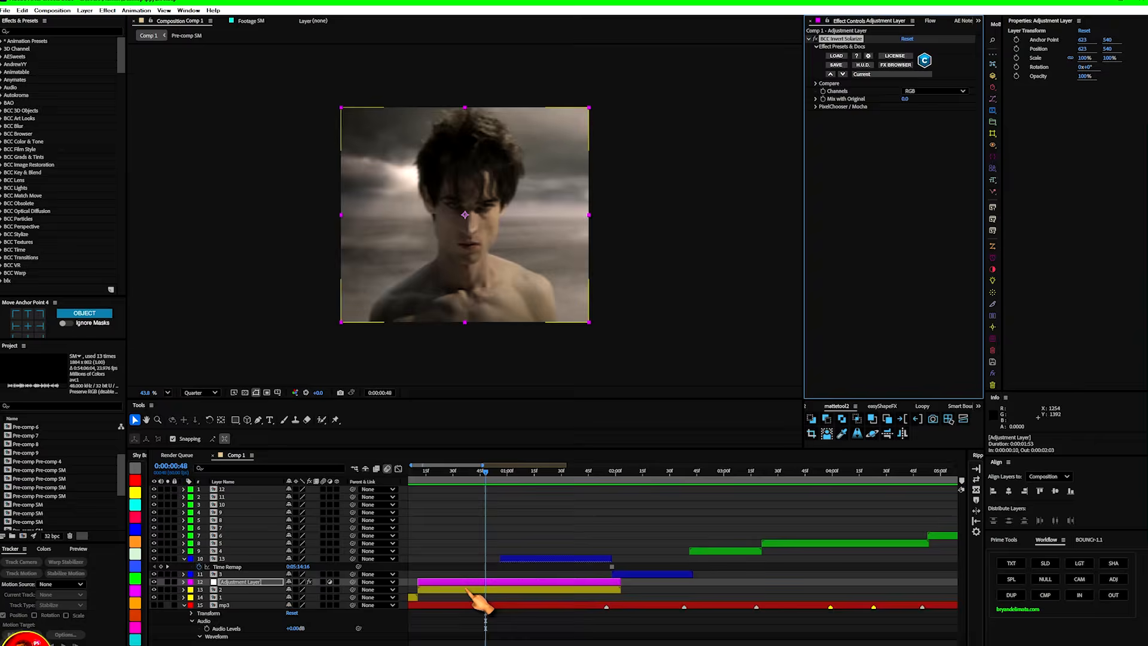
pyautogui.click(919, 92)
pyautogui.click(927, 180)
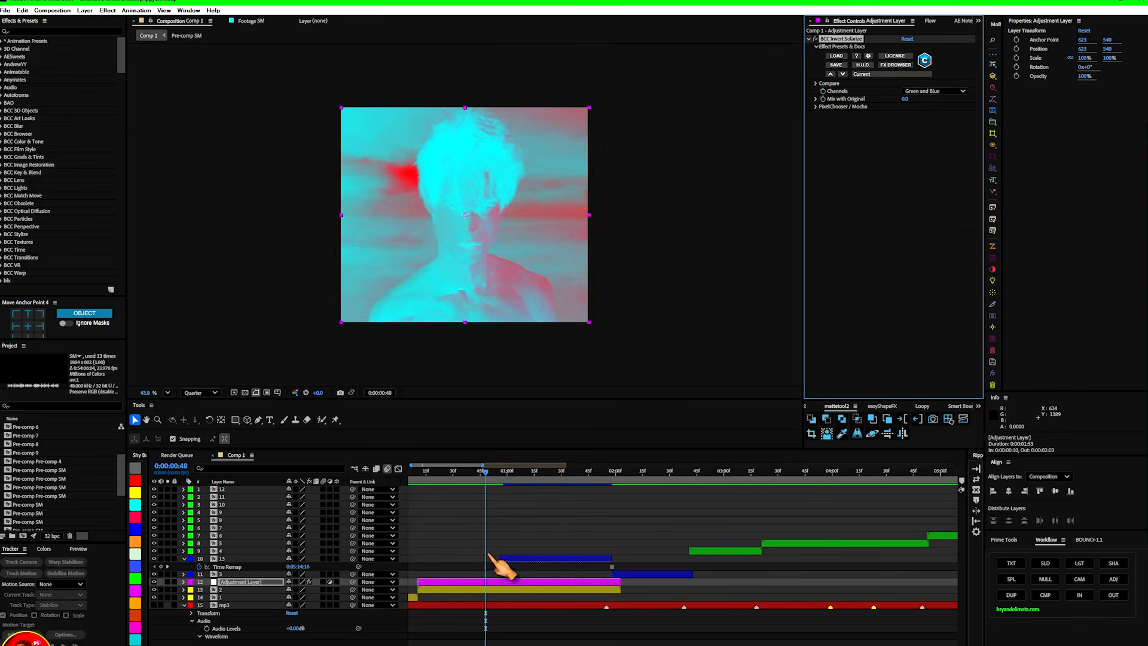
# - Draw a full-height rectangular mask about 450 px wide on the adjustment layer, left of the frame's centre, and feather it 36 pixels
pyautogui.click(236, 420)
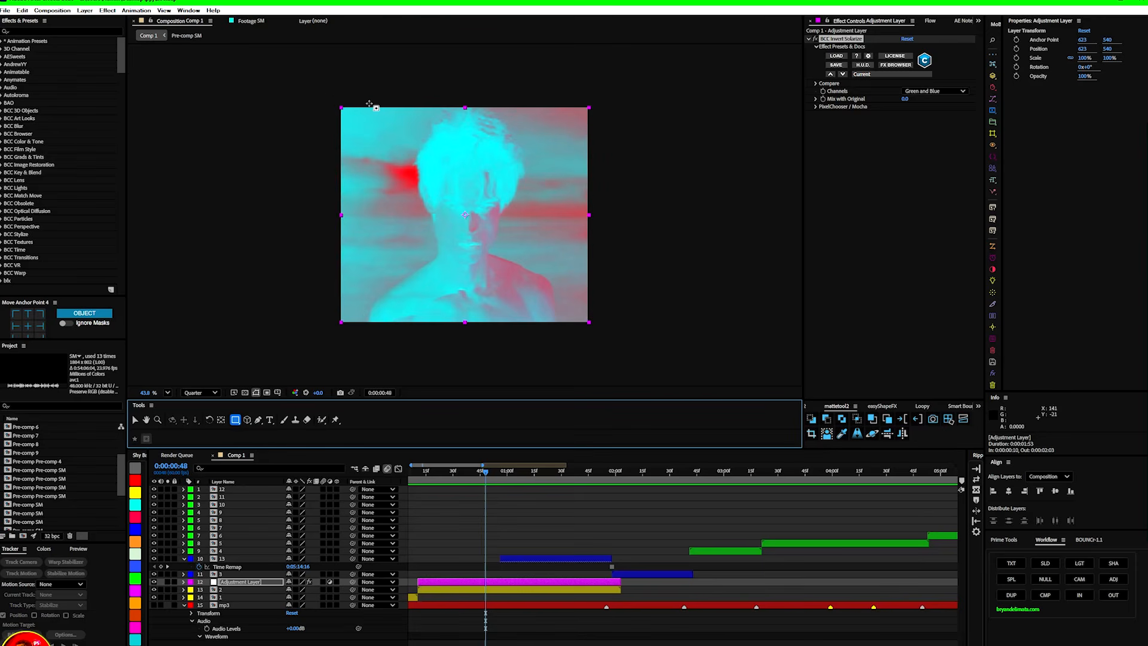
pyautogui.moveTo(375, 102); pyautogui.dragTo(465, 350)
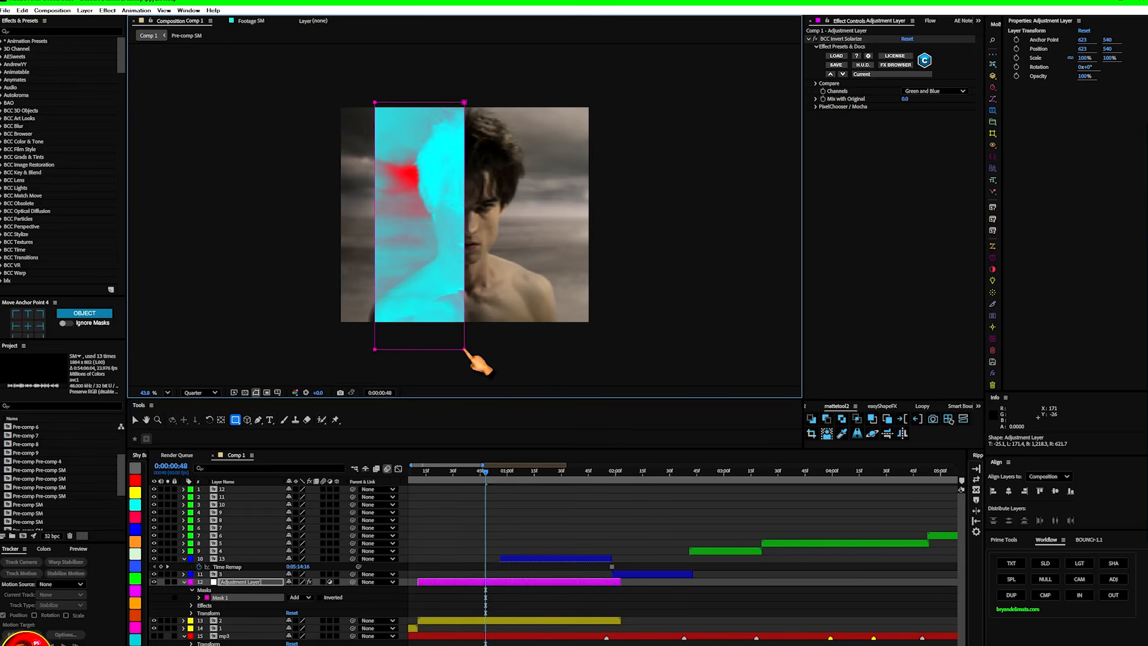
pyautogui.click(199, 597)
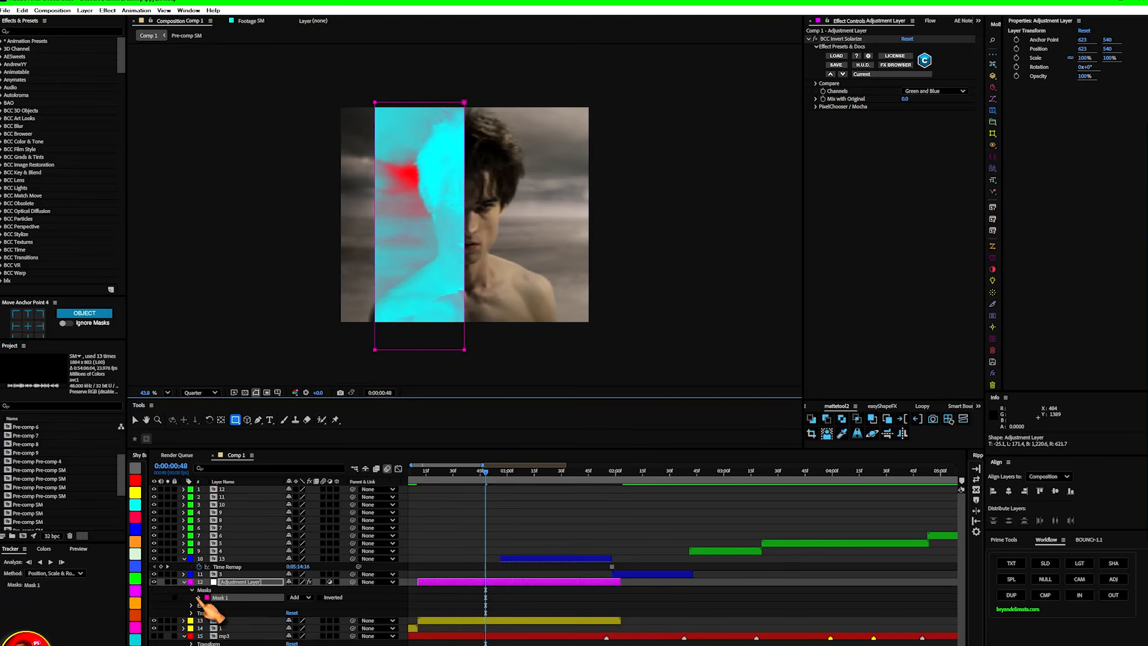
pyautogui.moveTo(305, 613); pyautogui.dragTo(322, 619)
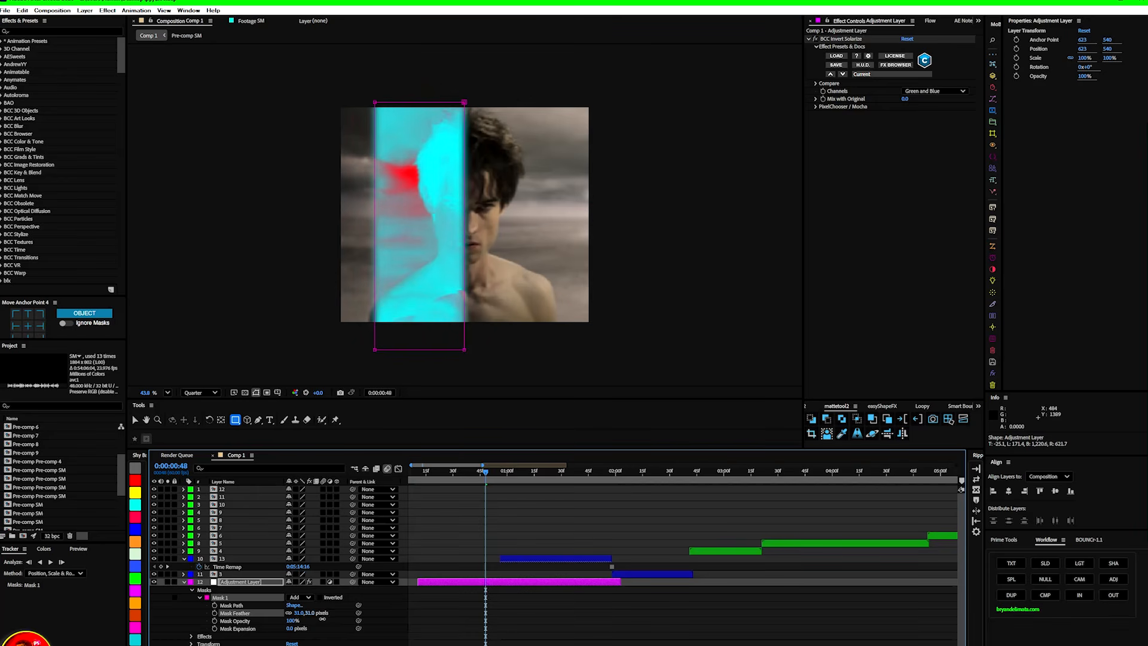
# - Keyframe the adjustment layer's Position at 0:00:00:48 and move it out past the frame's left edge, to about -62.7, 540
pyautogui.click(491, 583)
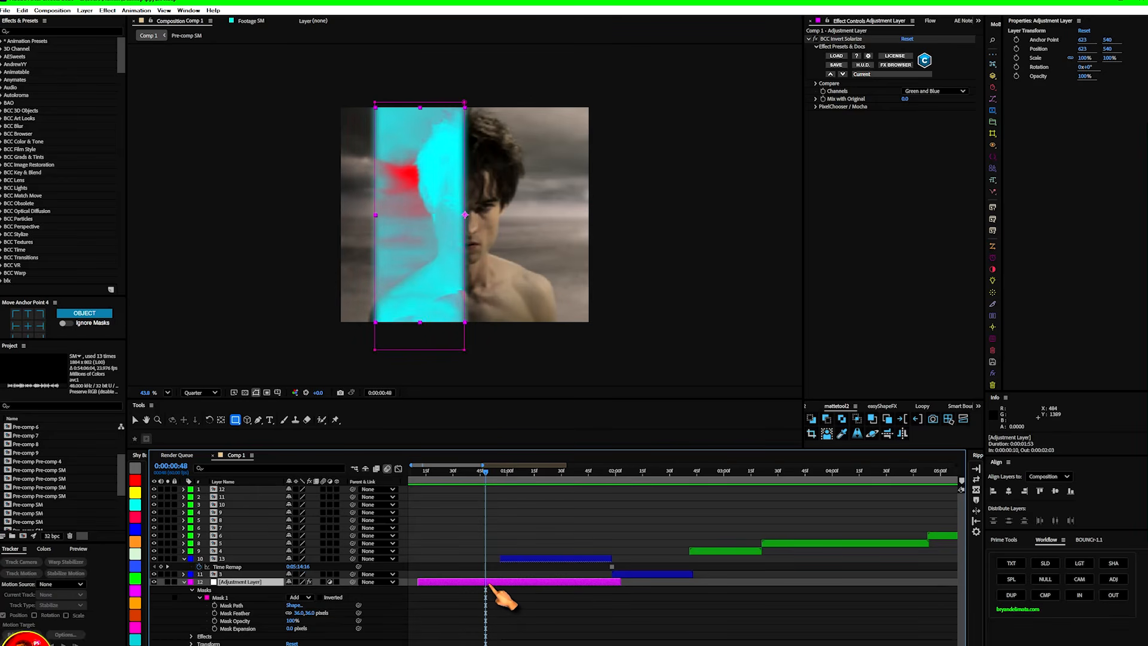
pyautogui.press('p')
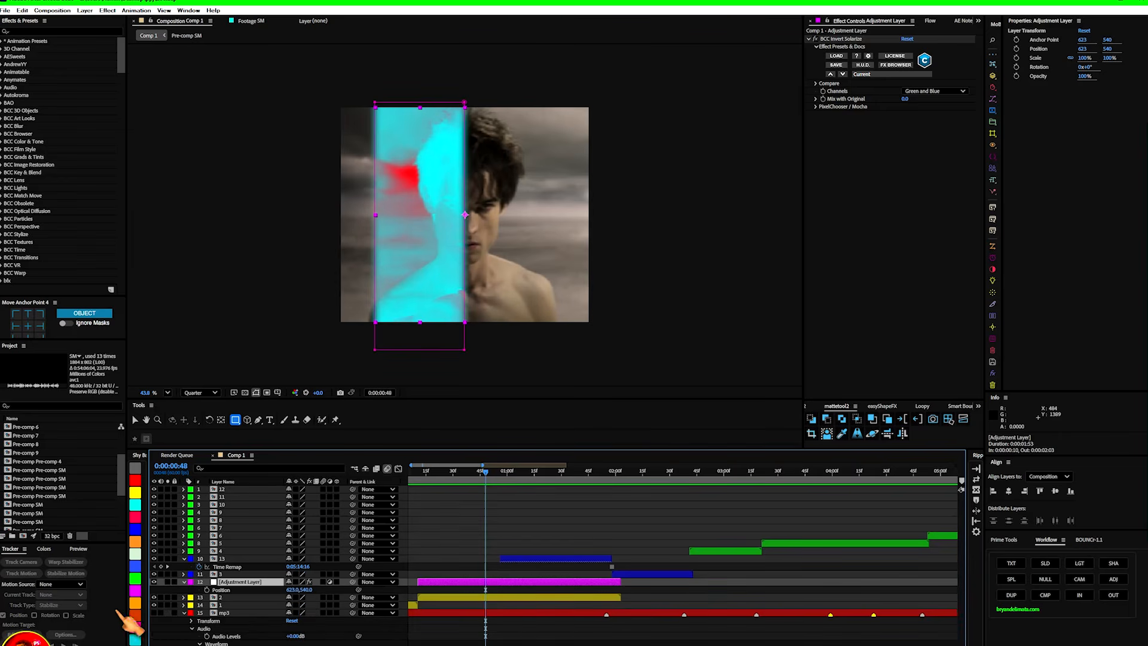
pyautogui.click(207, 589)
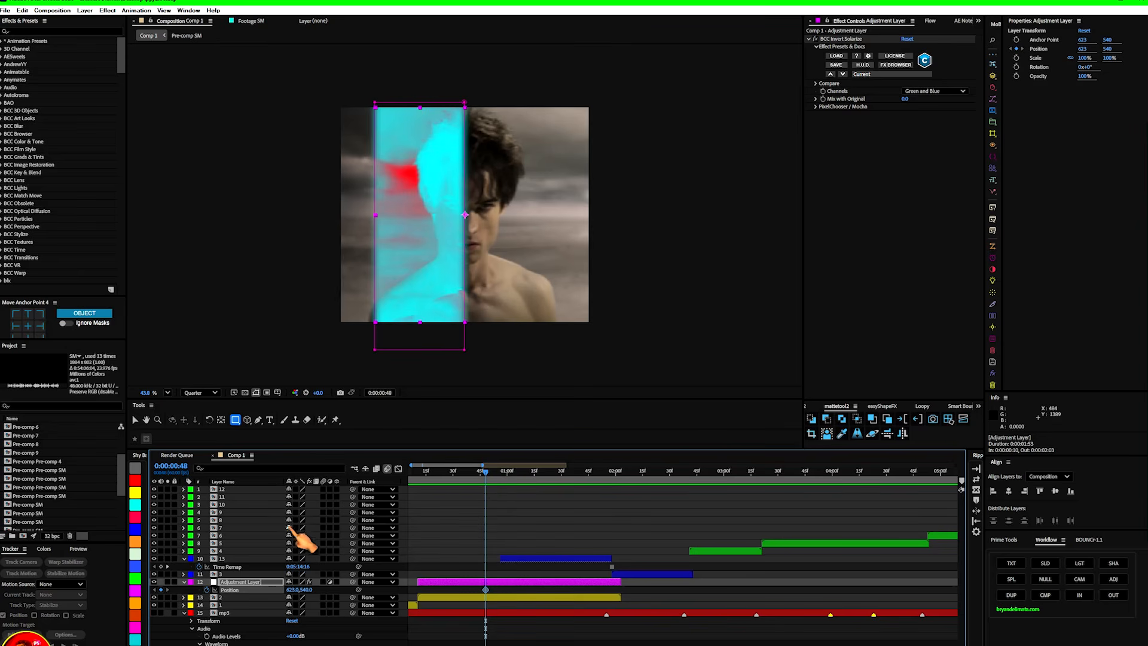
pyautogui.click(135, 419)
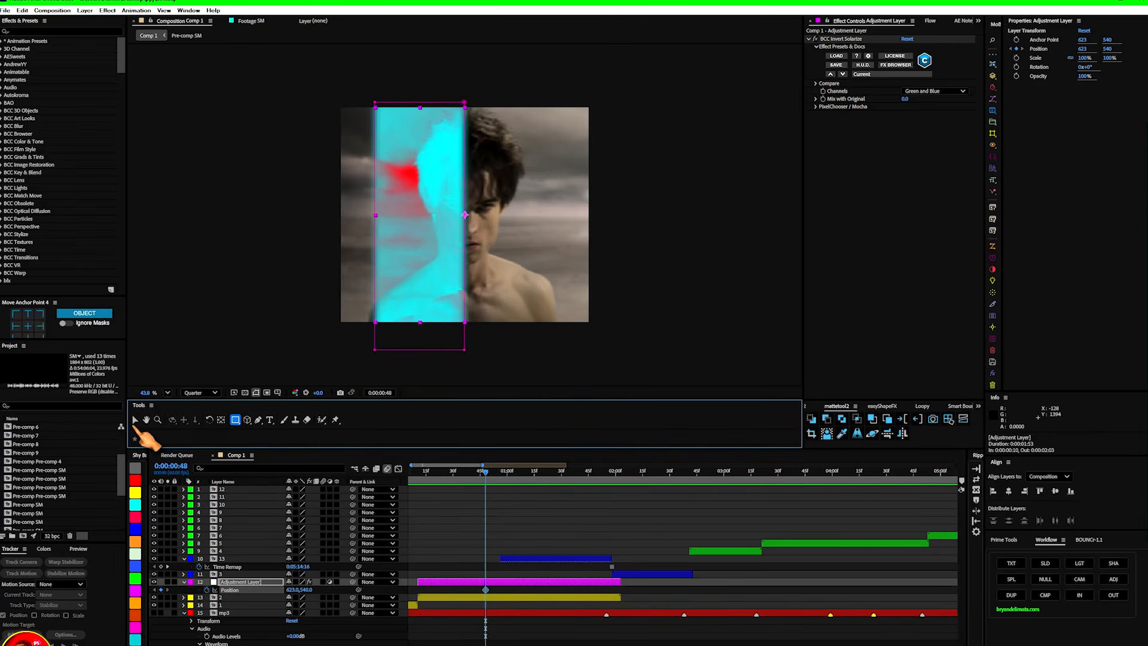
pyautogui.moveTo(395, 281); pyautogui.dragTo(276, 269)
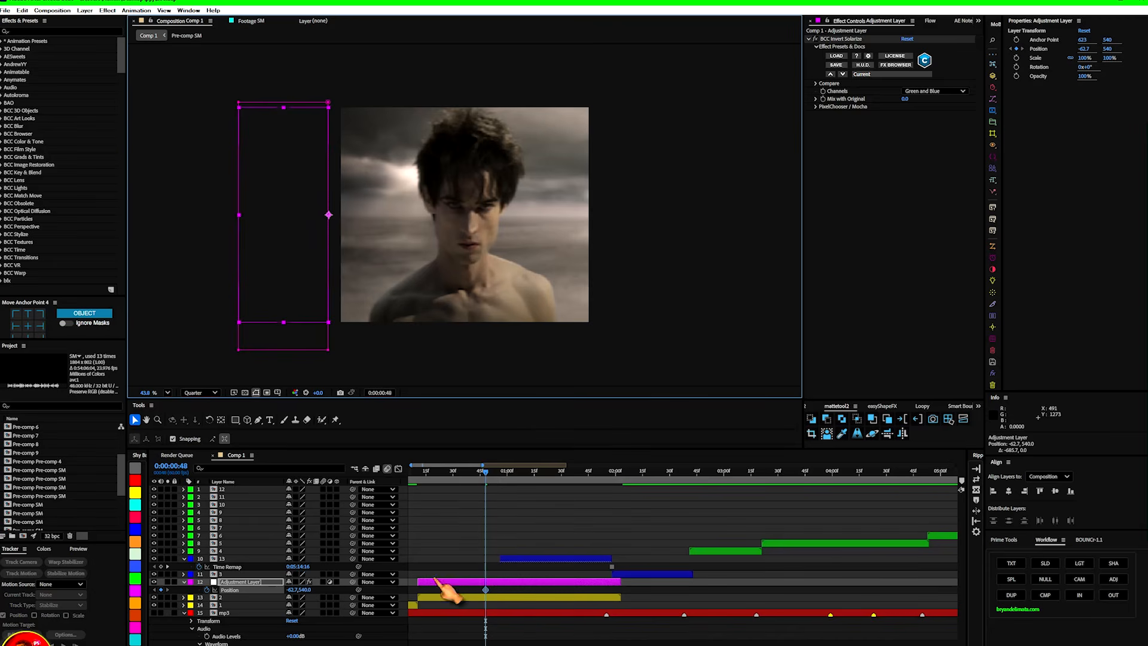
# - At 0:00:01:55, move the adjustment layer out past the frame's right edge to Position 1727, 540, and preview the sweep
pyautogui.moveTo(513, 474); pyautogui.dragTo(606, 499)
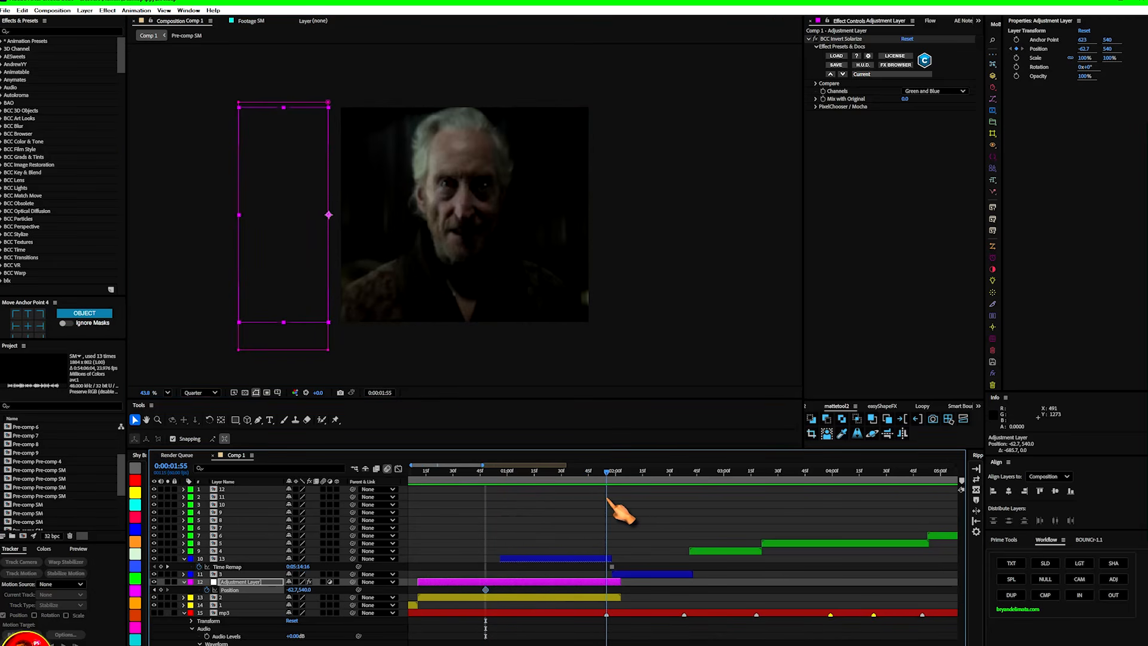
pyautogui.moveTo(328, 237); pyautogui.dragTo(632, 235)
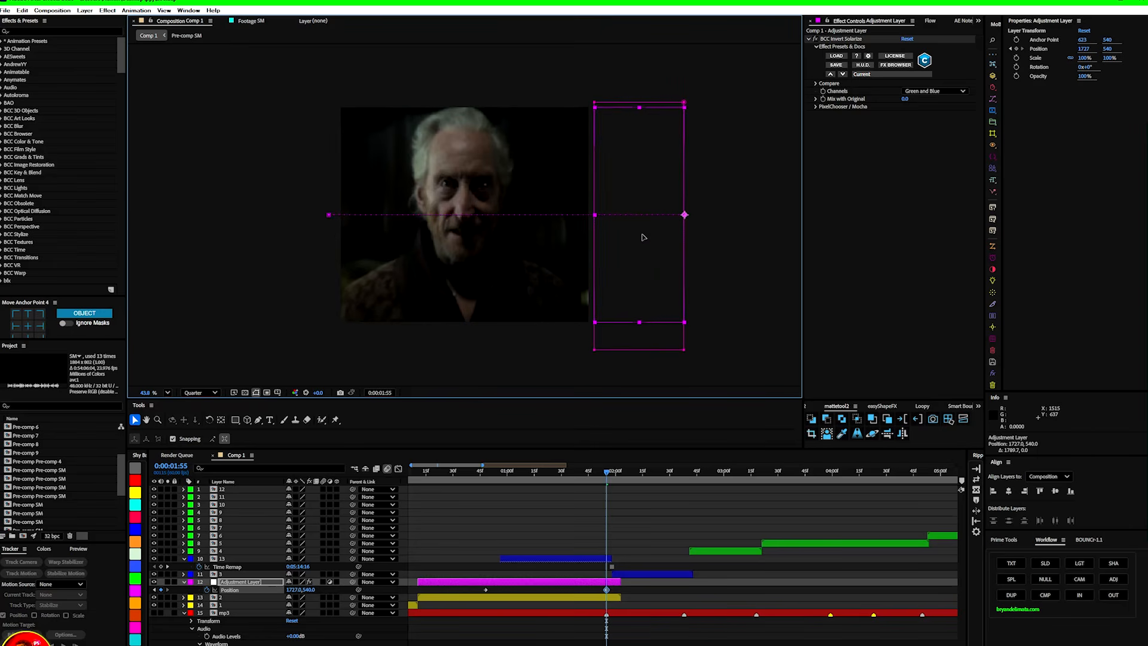
pyautogui.moveTo(508, 473); pyautogui.dragTo(478, 473)
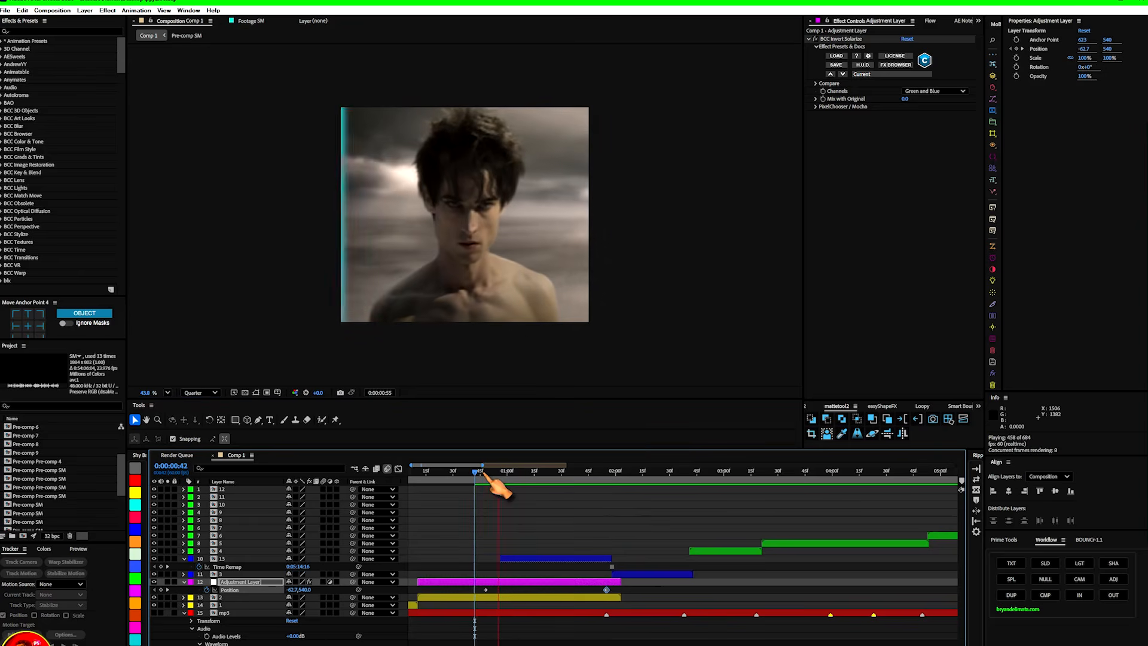
pyautogui.moveTo(503, 473); pyautogui.dragTo(532, 481)
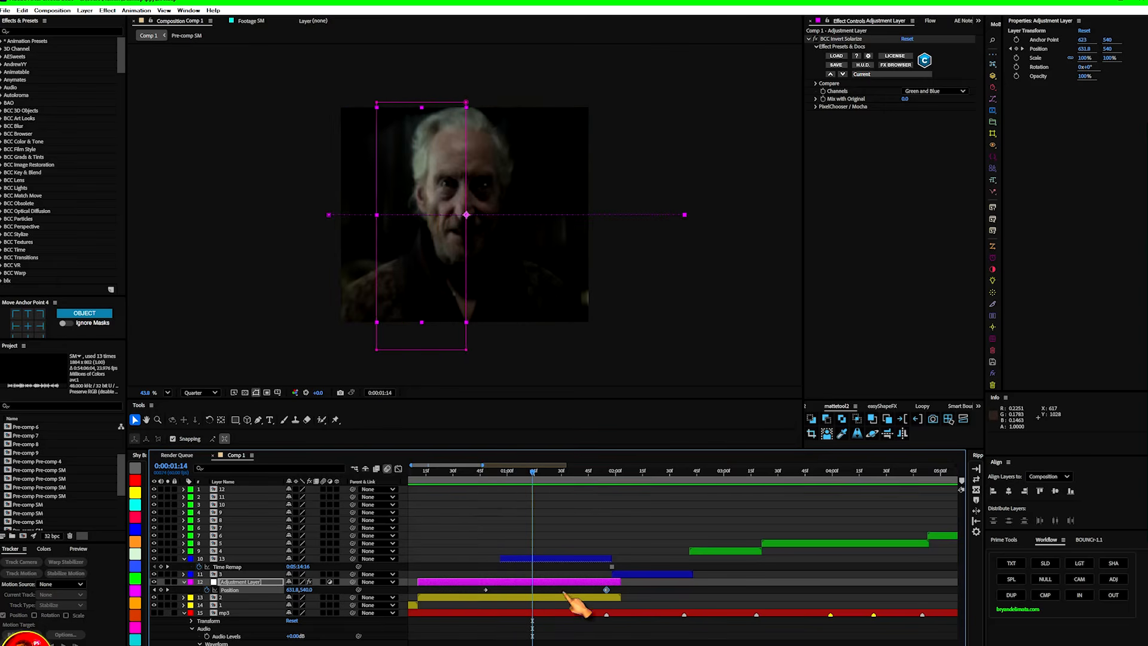
# - Select layer 13 and set the composition's preview resolution to Full
pyautogui.click(551, 559)
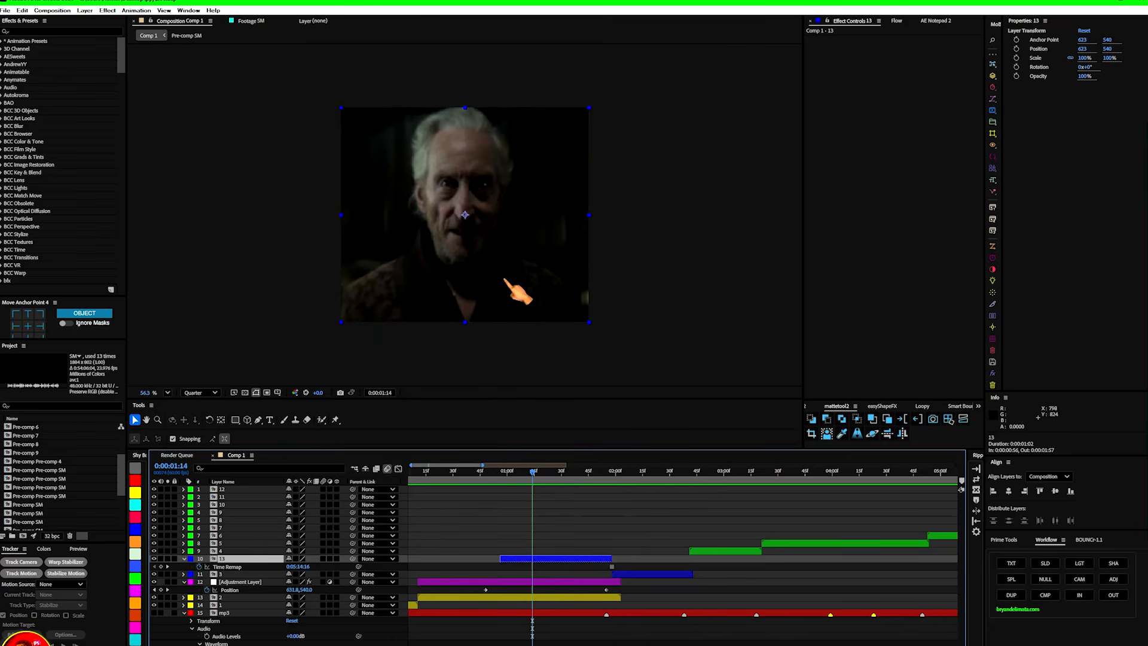
pyautogui.scroll(3, 518, 290)
pyautogui.click(213, 393)
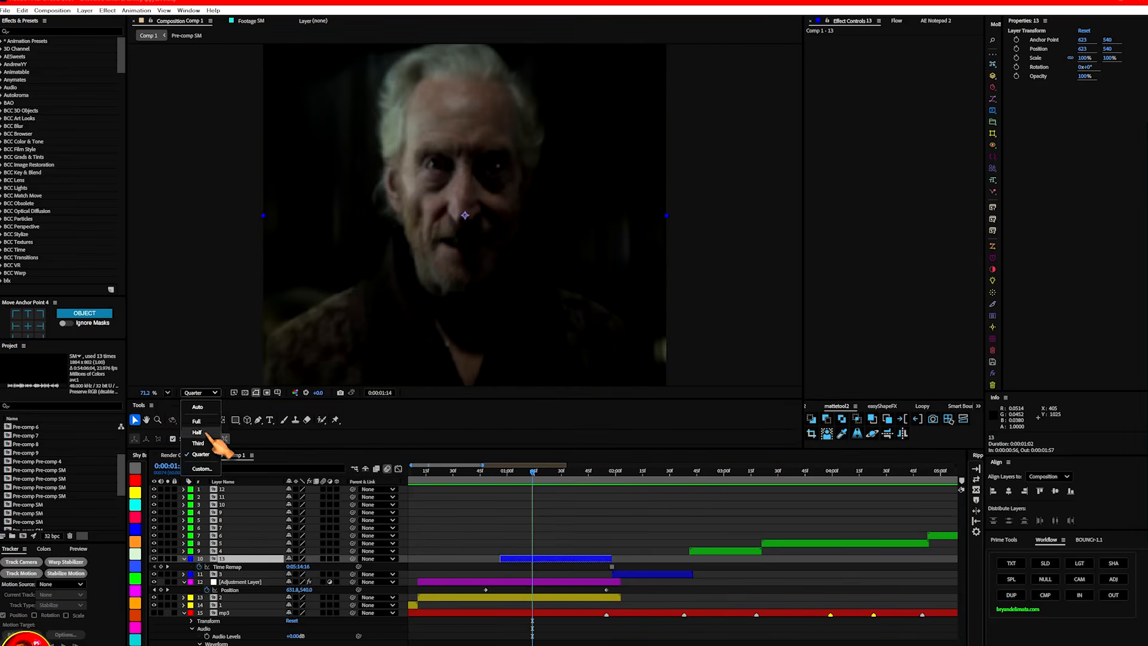
pyautogui.click(208, 439)
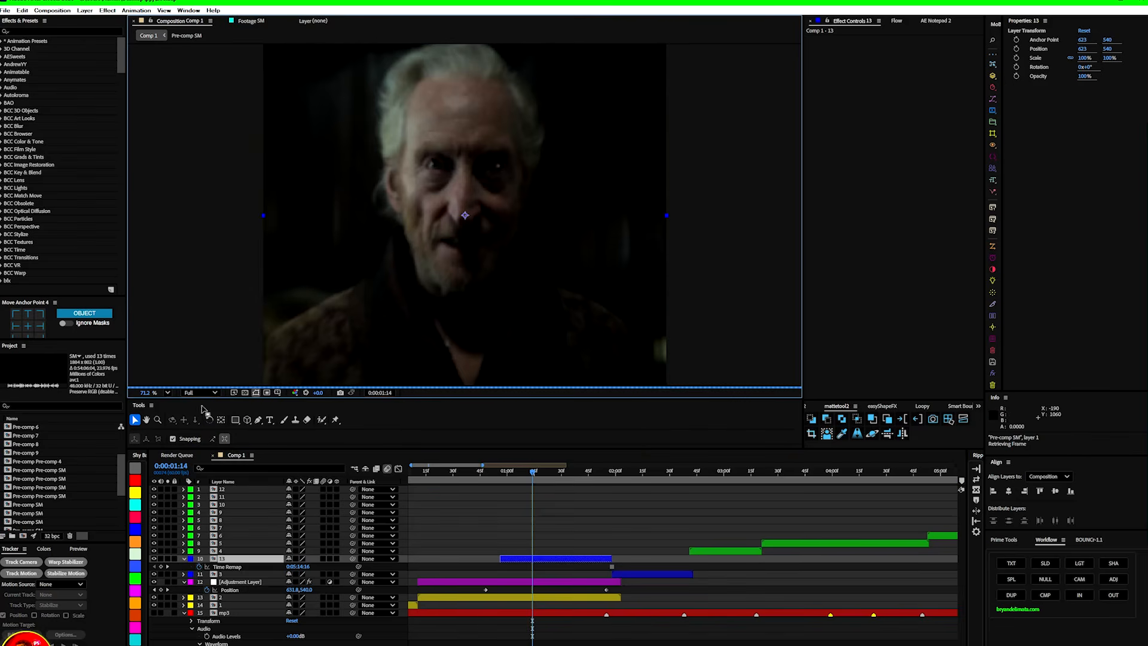
# - With the Pen tool, draw a closed mask on layer 13 around the man's shoulders, neck and head, closing it below the frame
pyautogui.click(260, 421)
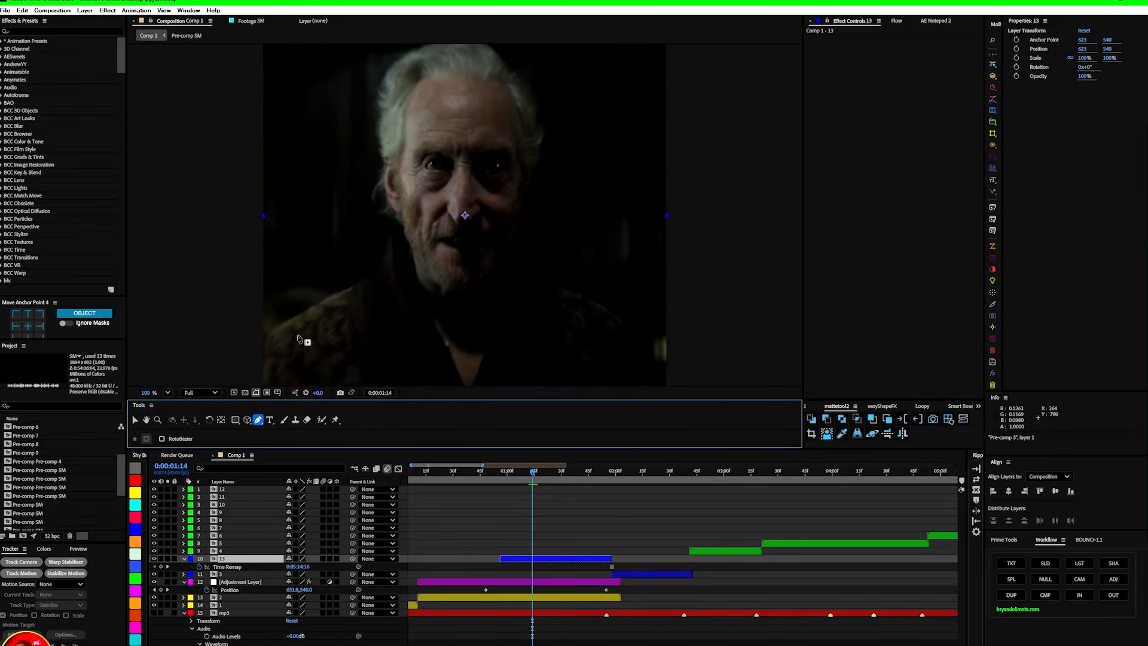
pyautogui.moveTo(281, 336); pyautogui.dragTo(372, 221)
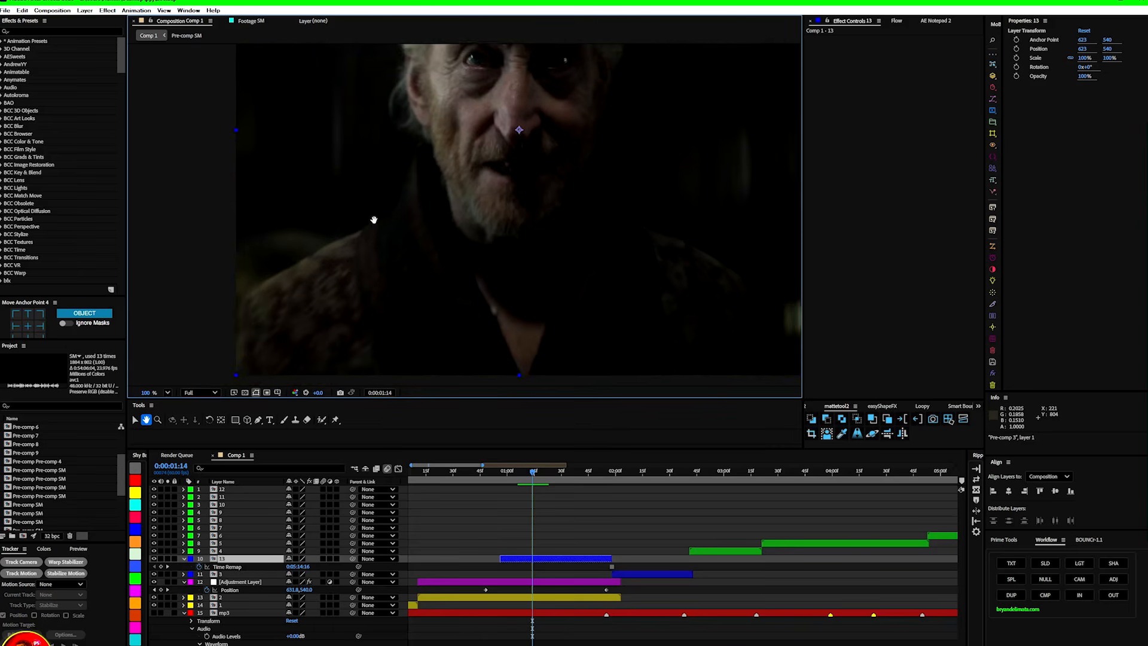
pyautogui.scroll(3, 372, 221)
pyautogui.moveTo(186, 306); pyautogui.dragTo(219, 287)
pyautogui.moveTo(231, 274); pyautogui.dragTo(252, 255)
pyautogui.click(308, 227)
pyautogui.click(351, 206)
pyautogui.click(387, 183)
pyautogui.moveTo(443, 90); pyautogui.dragTo(550, 309)
pyautogui.click(452, 72)
pyautogui.click(458, 64)
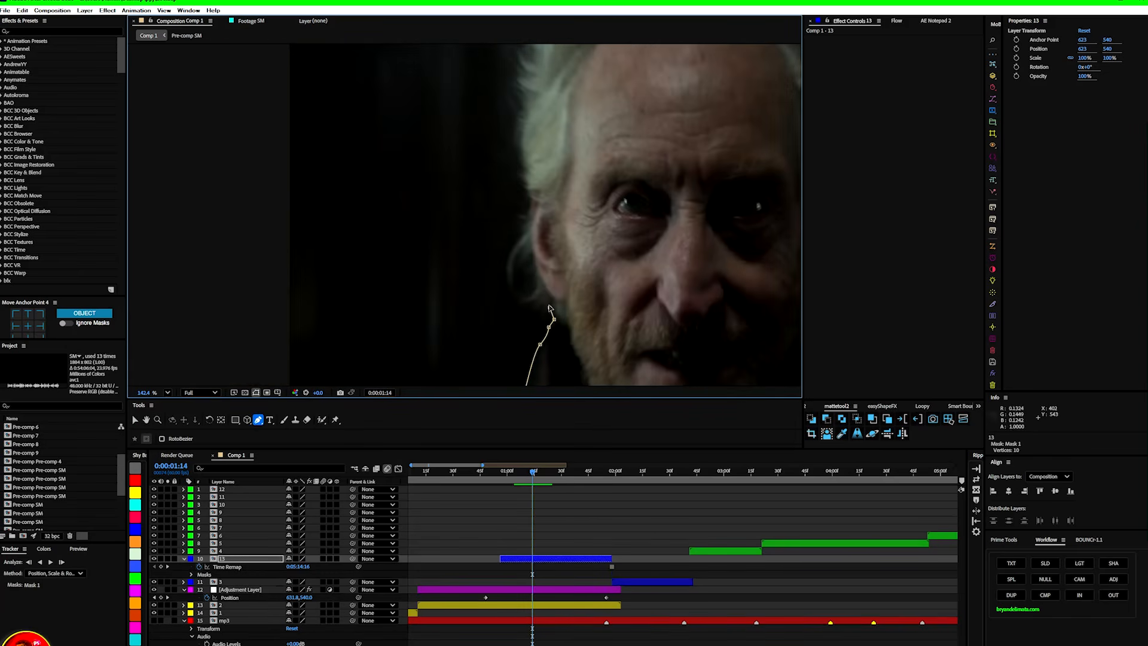
pyautogui.click(519, 123)
pyautogui.click(518, 84)
pyautogui.click(518, 52)
pyautogui.moveTo(519, 48); pyautogui.dragTo(367, 286)
pyautogui.click(380, 244)
pyautogui.click(403, 220)
pyautogui.moveTo(463, 189); pyautogui.dragTo(482, 182)
pyautogui.click(676, 293)
pyautogui.click(681, 310)
pyautogui.click(686, 328)
pyautogui.moveTo(689, 346); pyautogui.dragTo(574, 94)
pyautogui.moveTo(572, 113); pyautogui.dragTo(563, 145)
pyautogui.click(556, 166)
pyautogui.moveTo(519, 301); pyautogui.dragTo(430, 52)
pyautogui.moveTo(462, 66); pyautogui.dragTo(470, 78)
pyautogui.moveTo(502, 146); pyautogui.dragTo(512, 152)
pyautogui.moveTo(595, 189); pyautogui.dragTo(620, 202)
pyautogui.click(667, 240)
pyautogui.click(683, 310)
pyautogui.scroll(-2, 682, 316)
pyautogui.click(636, 347)
pyautogui.scroll(-2, 437, 360)
pyautogui.click(236, 336)
pyautogui.click(177, 309)
pyautogui.click(171, 285)
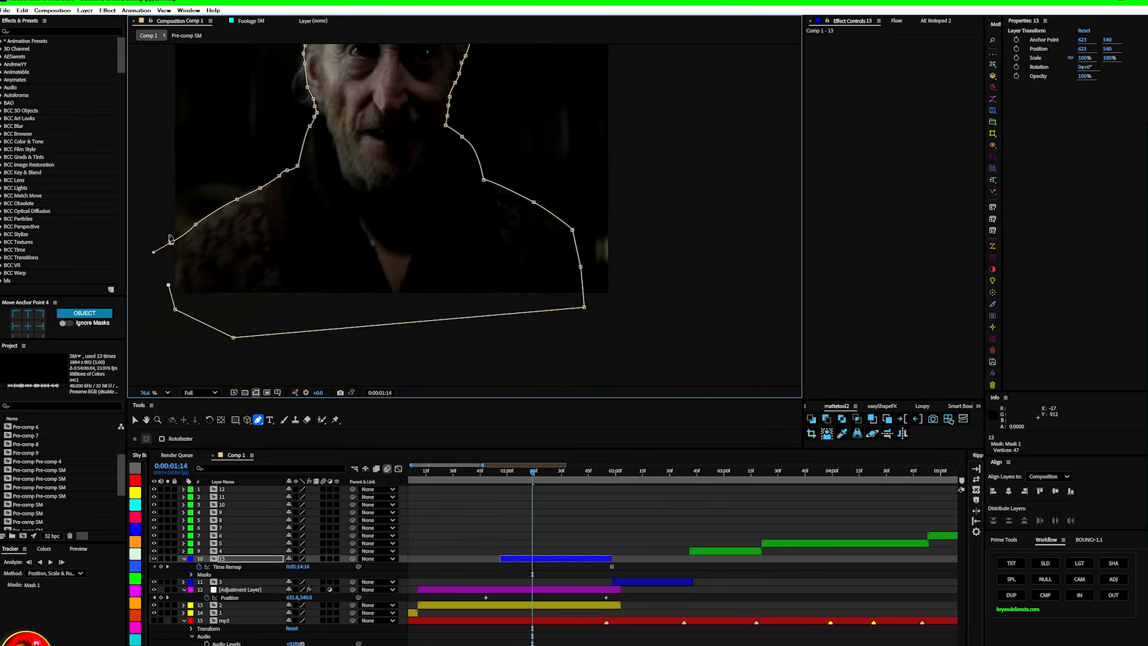
pyautogui.click(174, 242)
pyautogui.scroll(-4, 299, 275)
pyautogui.press('space')
pyautogui.scroll(3, 400, 261)
pyautogui.moveTo(443, 198); pyautogui.dragTo(451, 290)
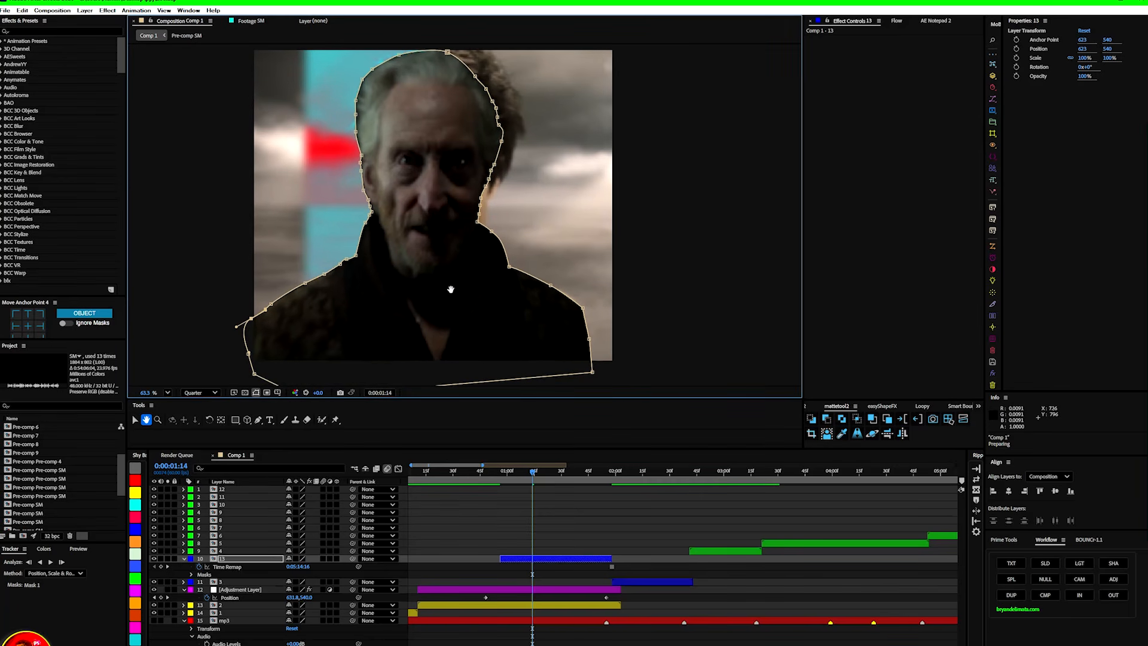
# - Set the Mask Feather of Mask 1 on layer 13 to 19 pixels
pyautogui.click(191, 574)
pyautogui.click(202, 584)
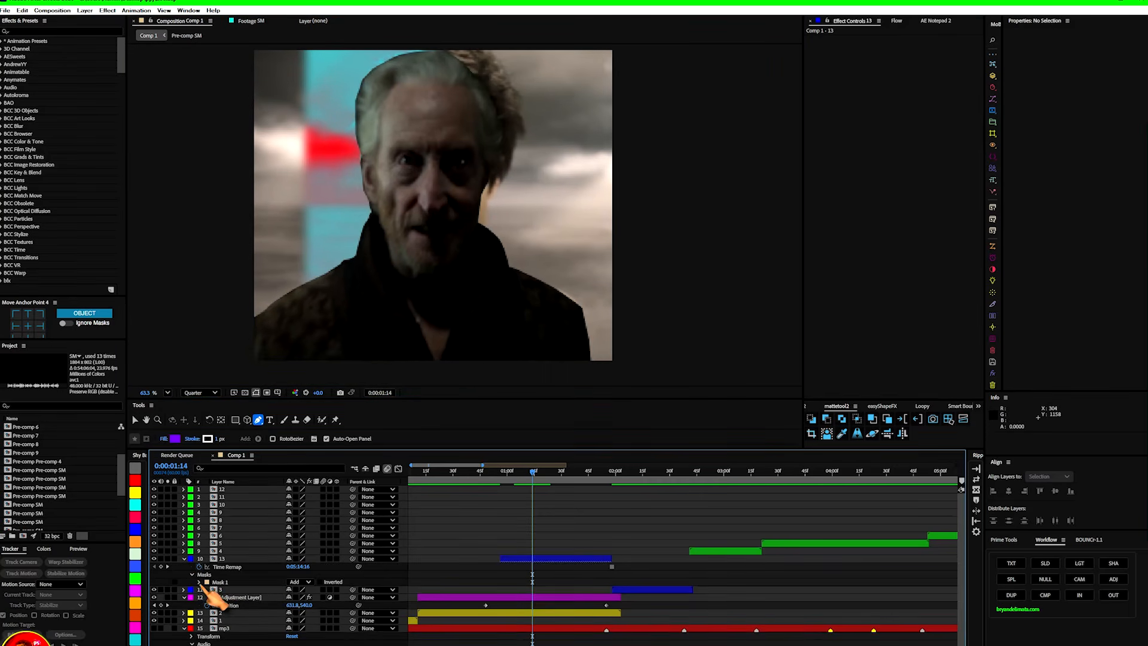
pyautogui.click(199, 582)
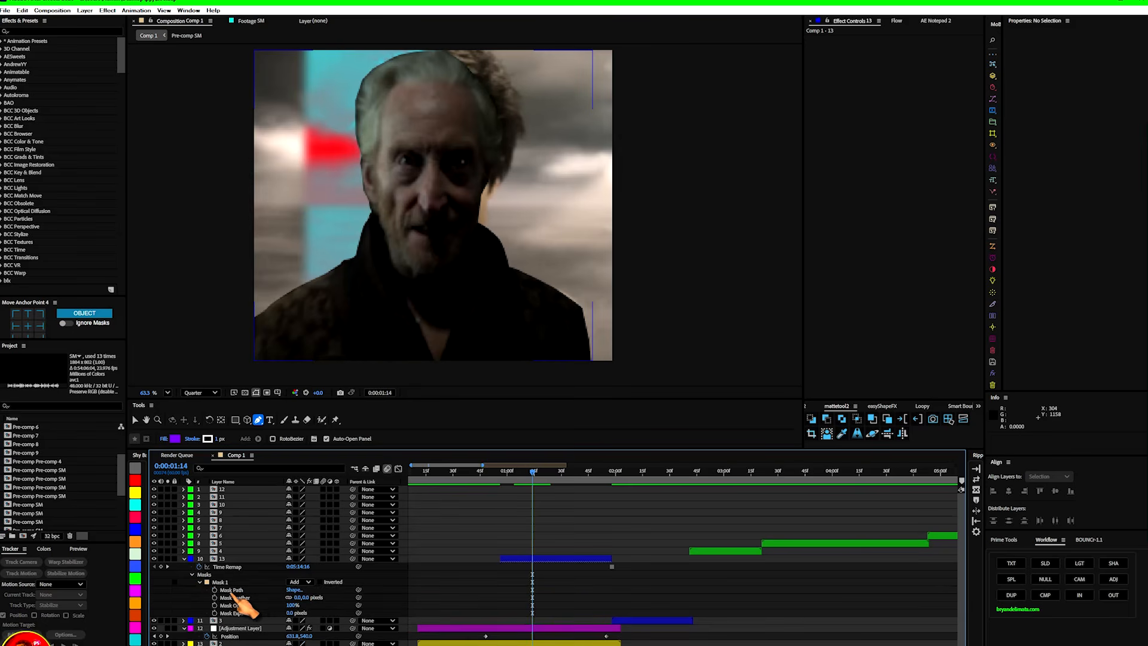
pyautogui.moveTo(305, 599); pyautogui.dragTo(315, 599)
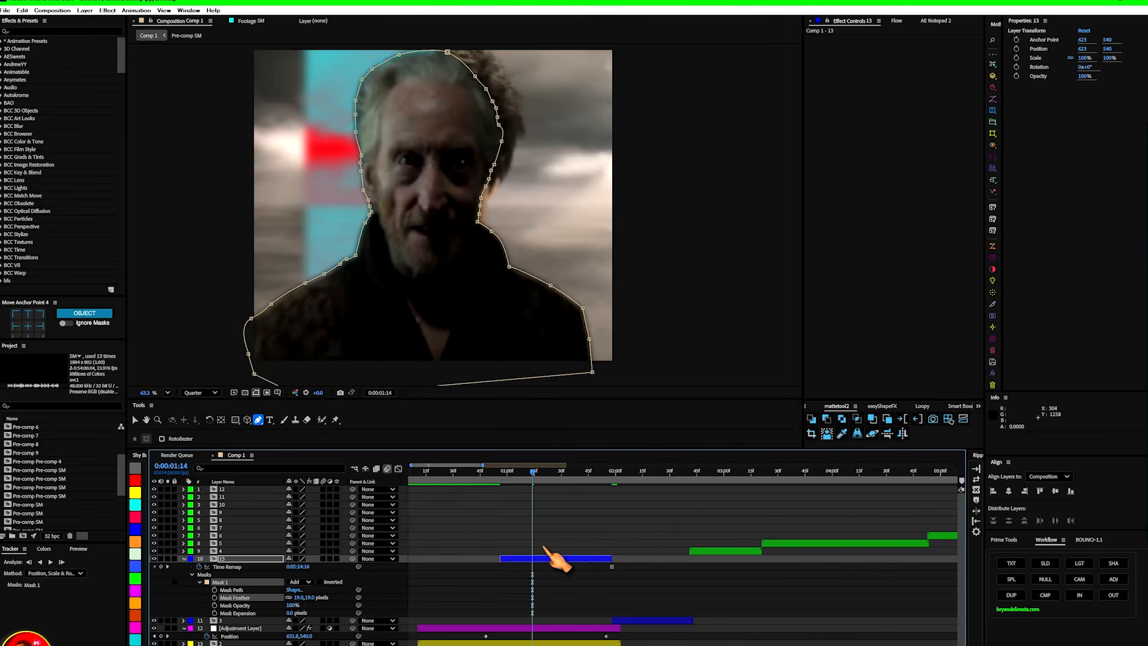
# - Hide layer 13 and preview the inverted-colour sweep from 0:00:00:40
pyautogui.moveTo(536, 474); pyautogui.dragTo(518, 491)
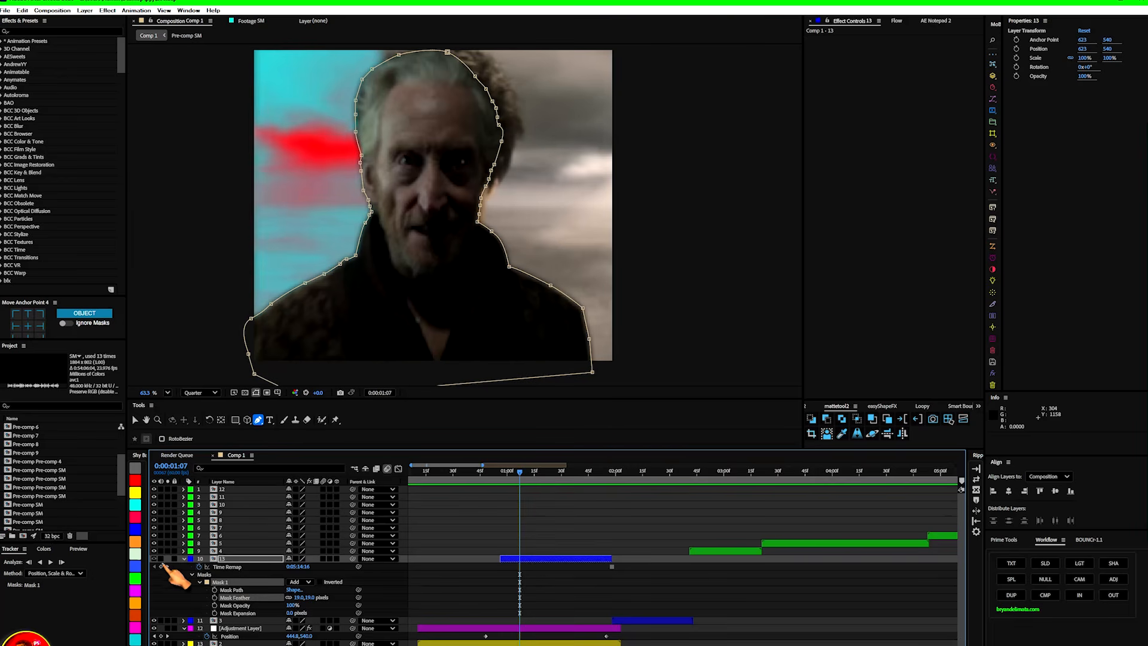
pyautogui.click(154, 559)
pyautogui.click(471, 474)
pyautogui.press('space')
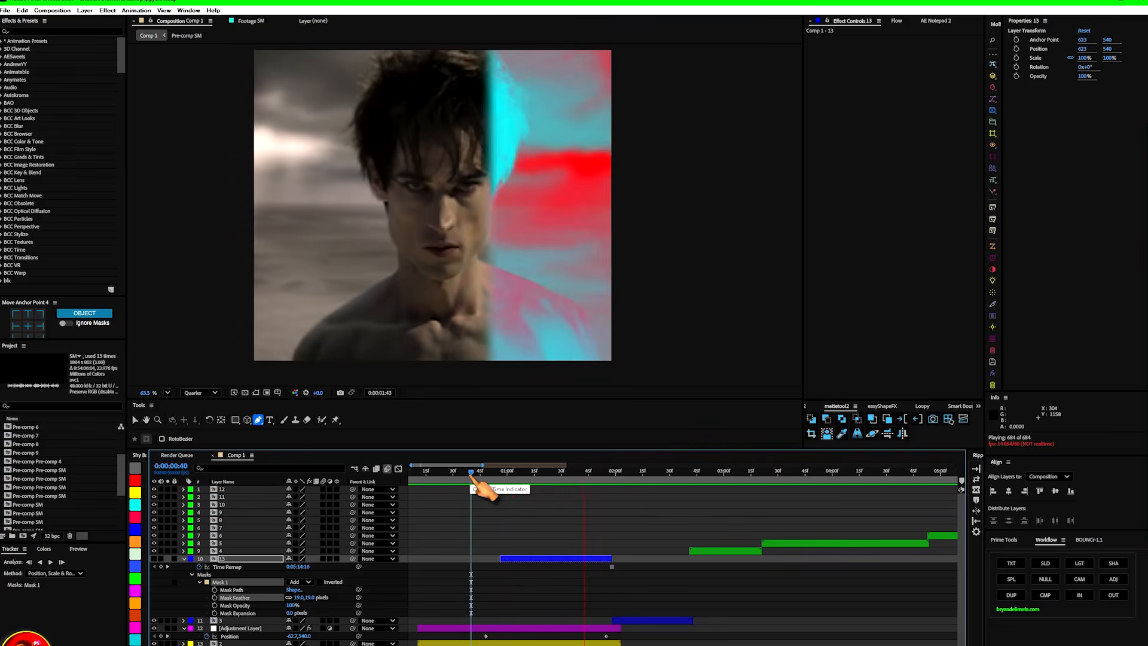
pyautogui.press('space')
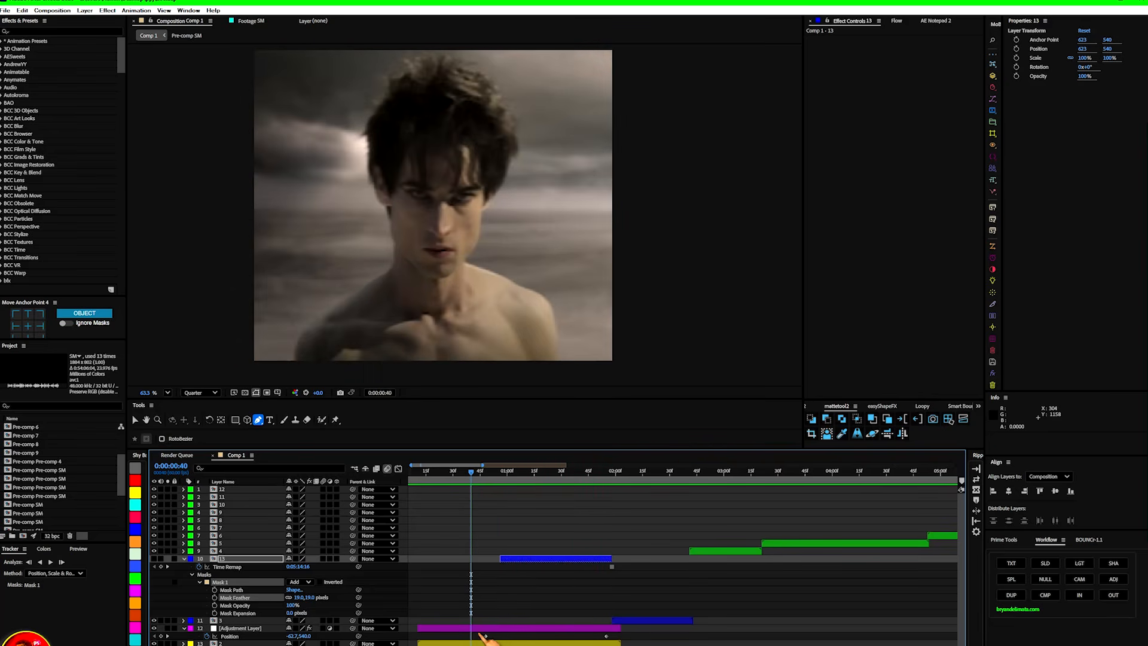
# - Add a second adjustment layer directly above the magenta one and apply the Glitchify effect to it
pyautogui.click(488, 628)
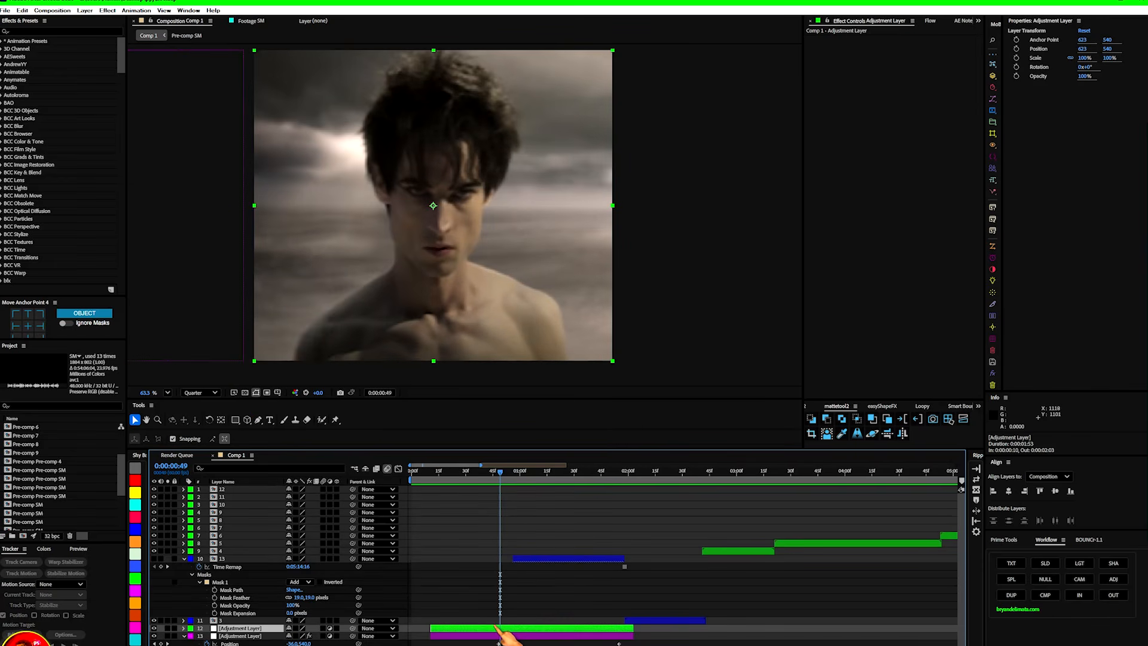
pyautogui.hotkey('ctrl', 'space')
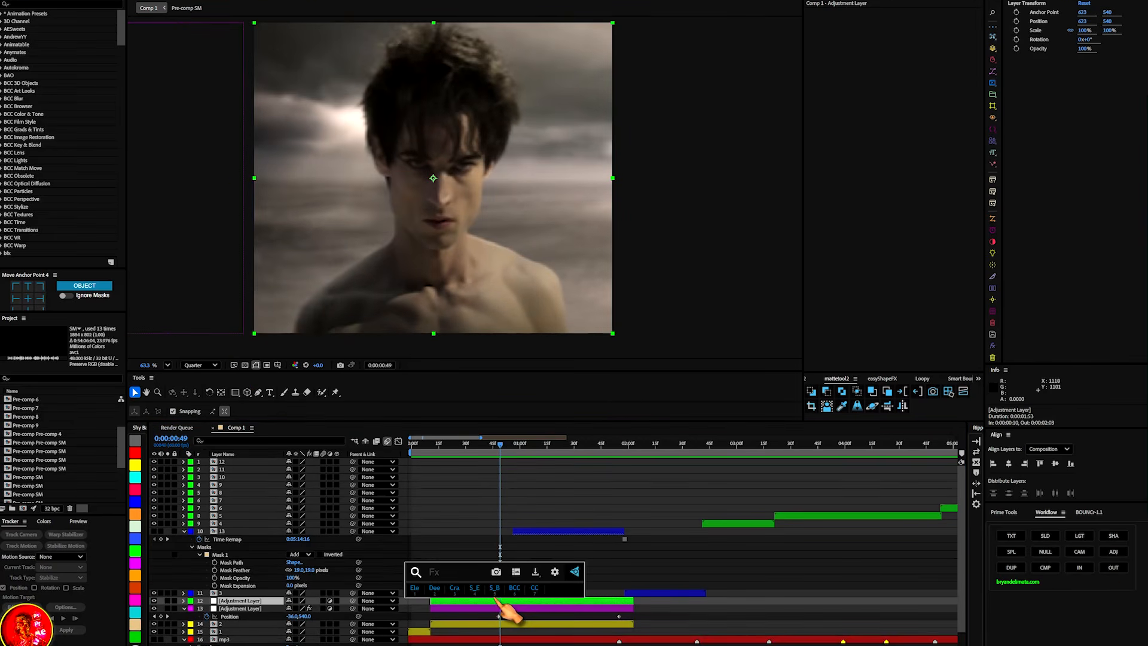
pyautogui.write('gli')
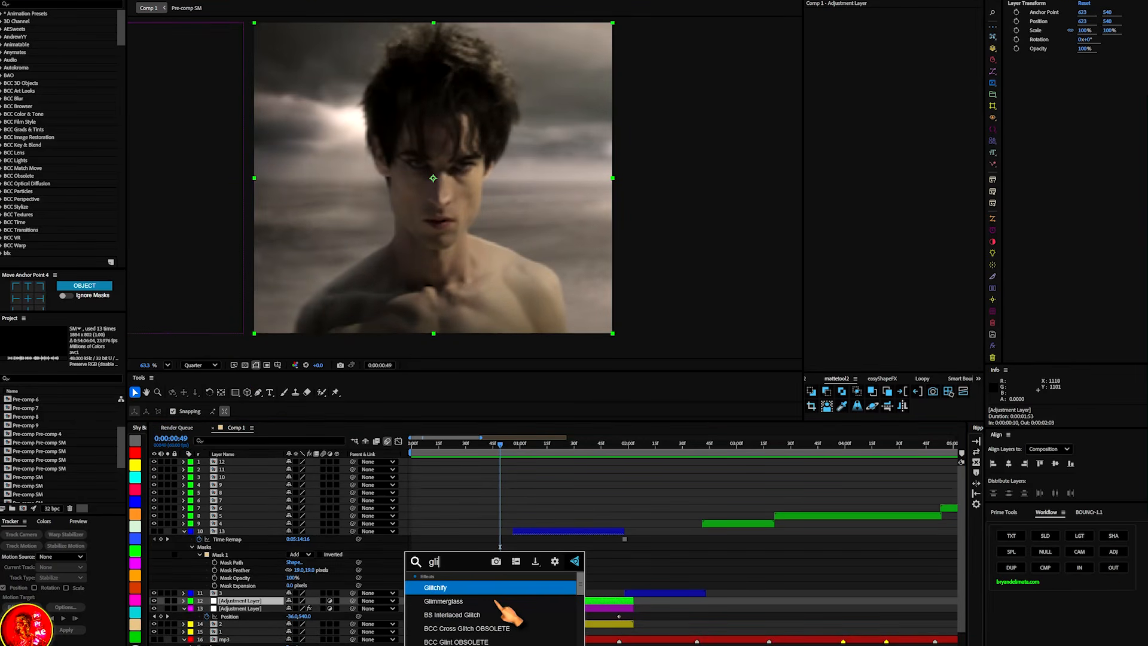
pyautogui.click(483, 591)
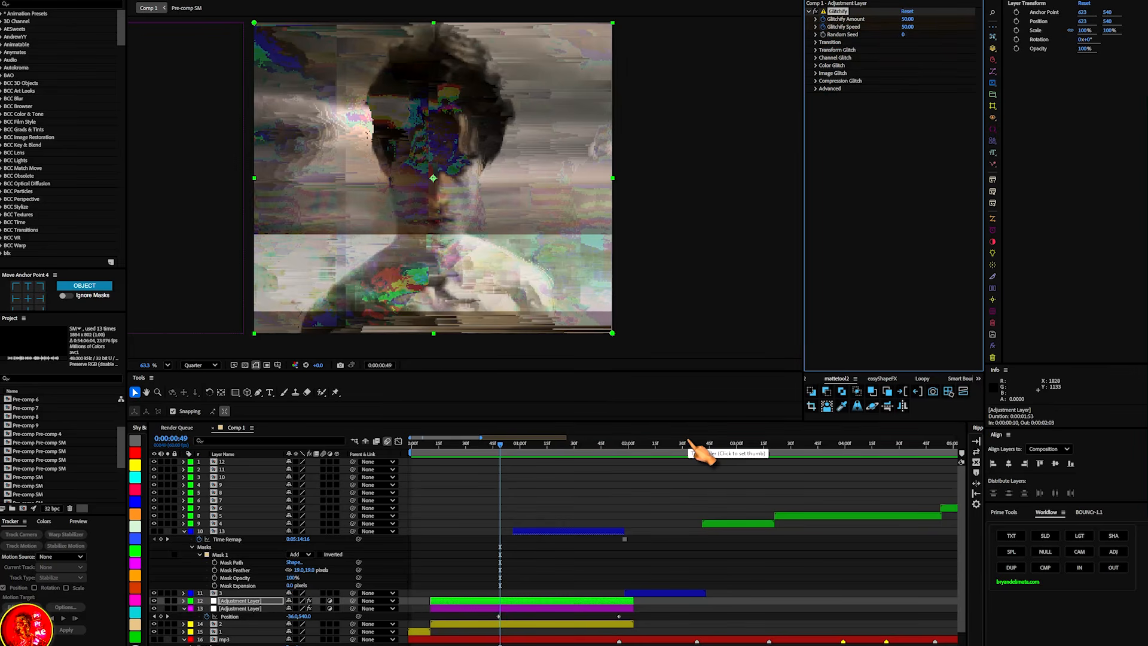
# - Keyframe Glitchify Amount and Glitchify Speed at 0:00:00:49 and set both to 0
pyautogui.press('u')
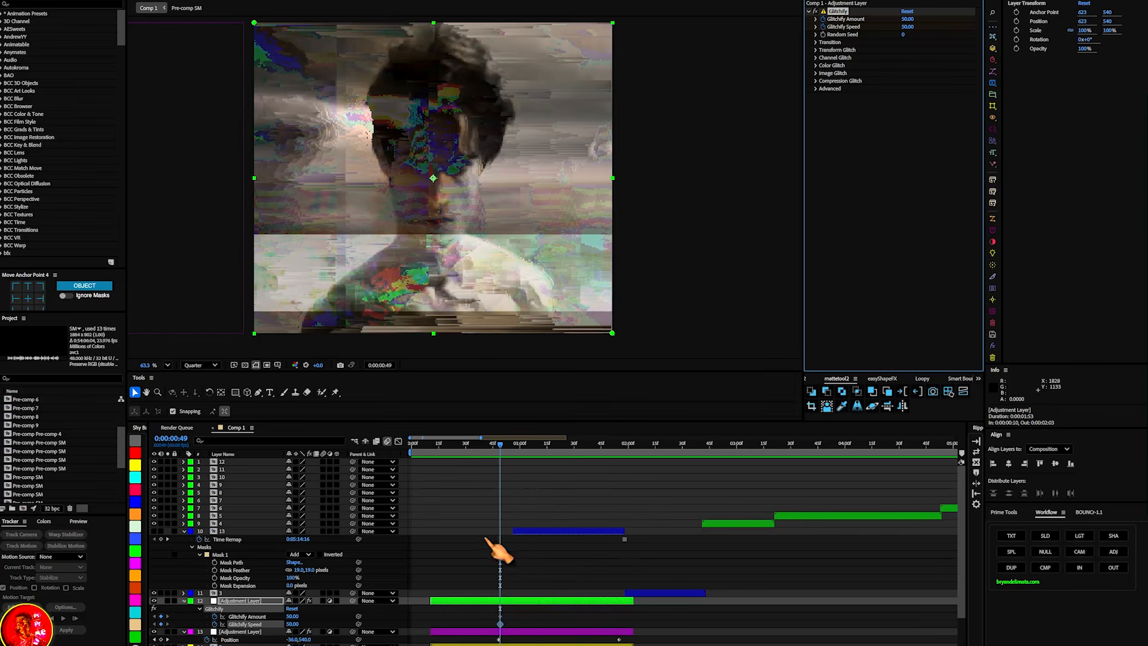
pyautogui.click(908, 19)
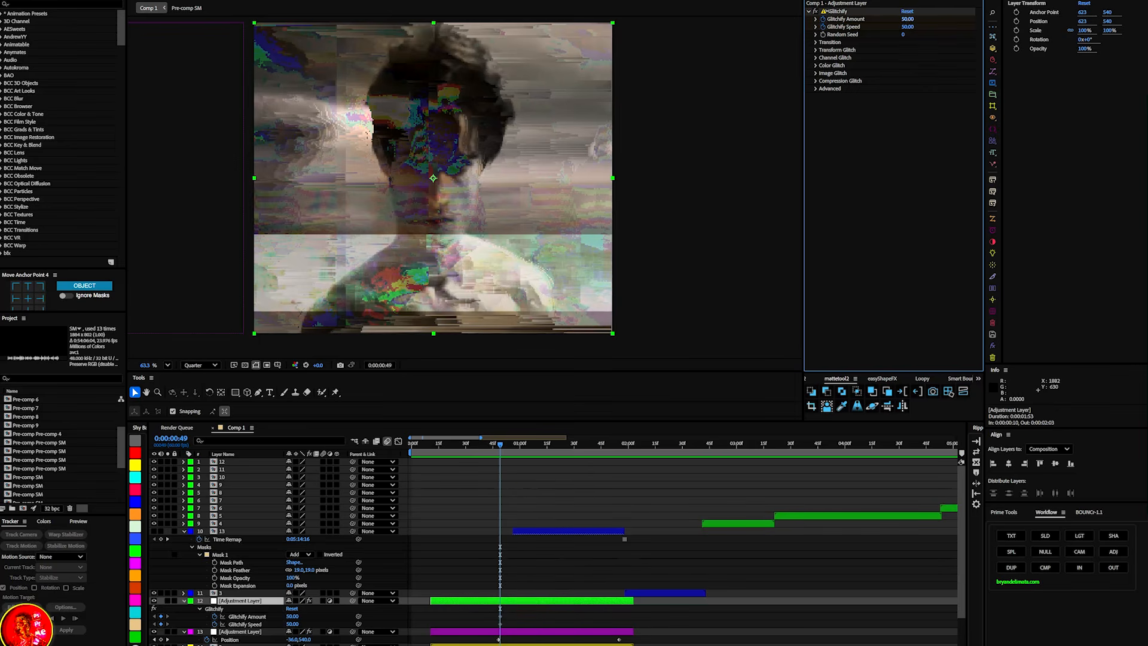
pyautogui.moveTo(827, 12); pyautogui.dragTo(787, 24)
pyautogui.moveTo(908, 28); pyautogui.dragTo(533, 241)
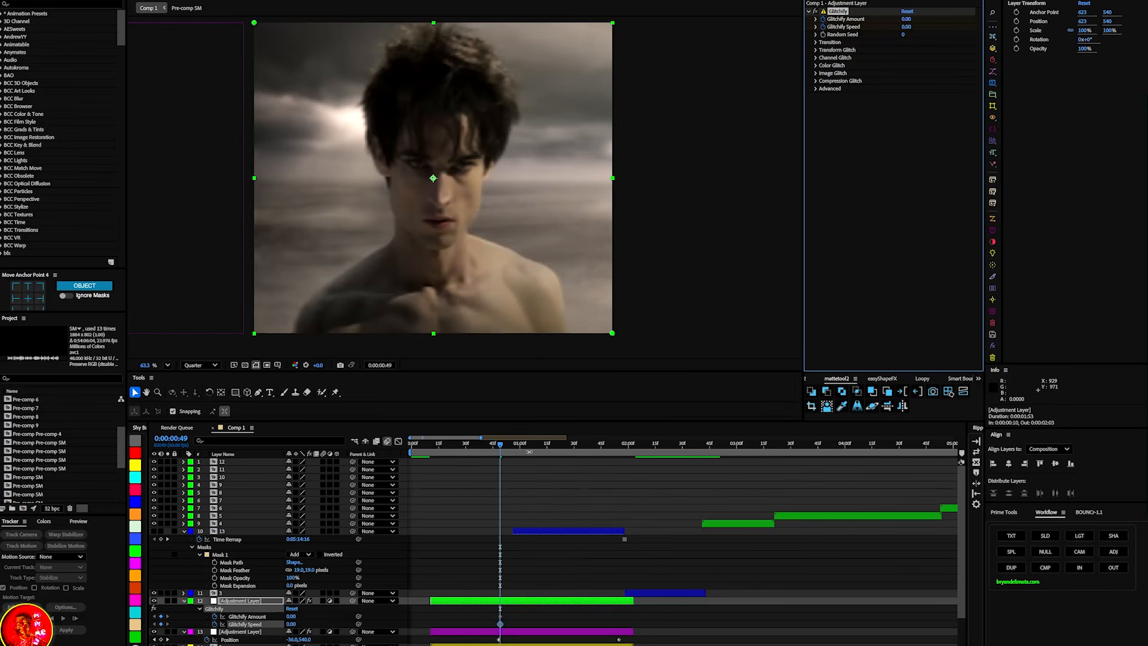
# - At 0:00:01:38, set Glitchify Amount to 18 and Glitchify Speed to 7
pyautogui.moveTo(507, 450); pyautogui.dragTo(590, 448)
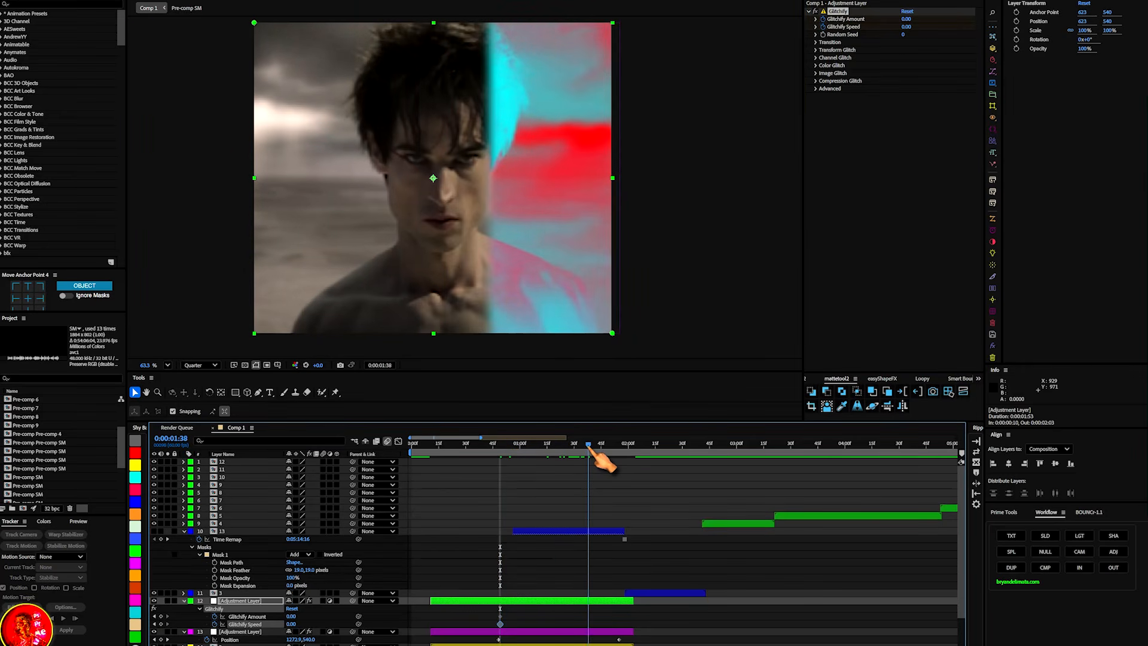
pyautogui.moveTo(907, 20); pyautogui.dragTo(919, 18)
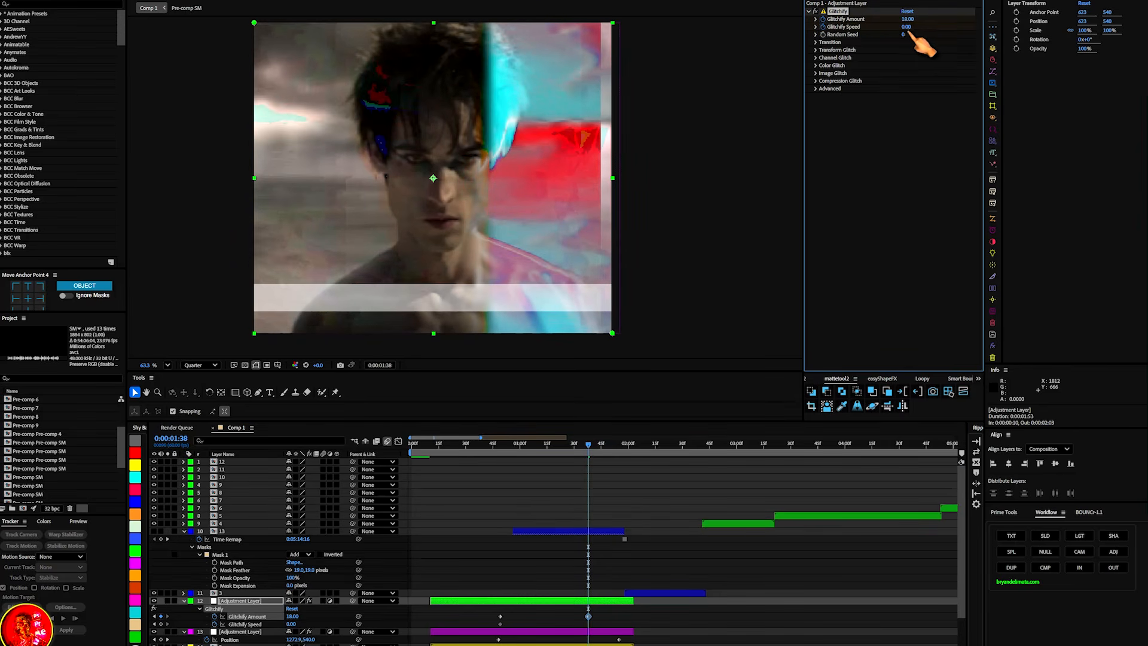
pyautogui.moveTo(910, 26); pyautogui.dragTo(912, 27)
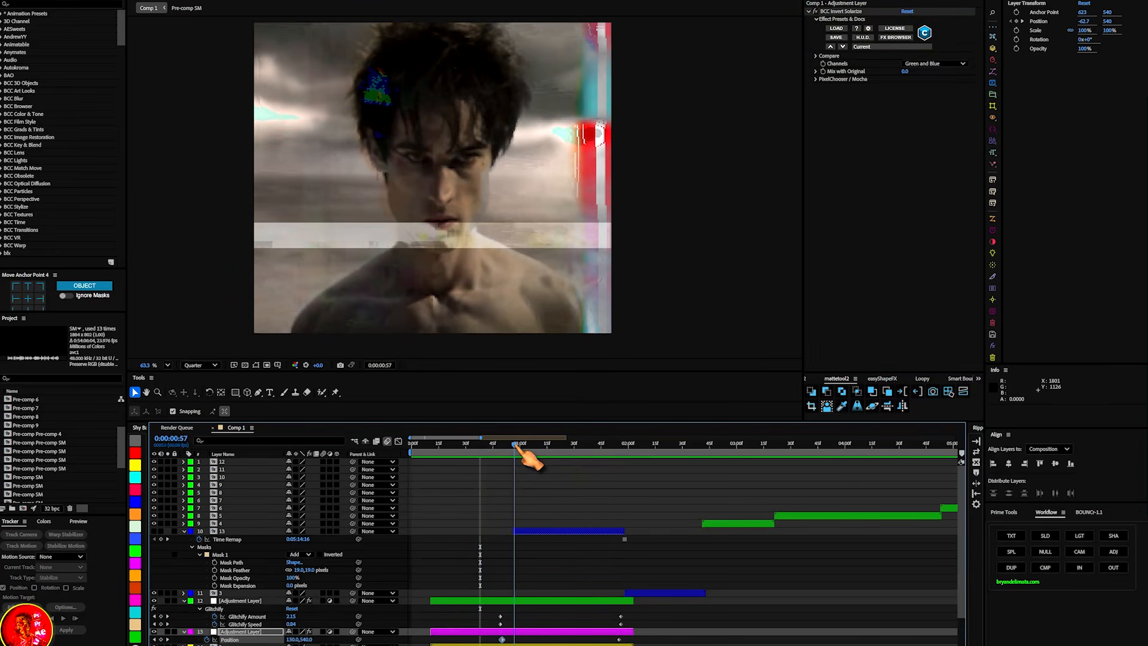
# - Scrub through the glitch sweep and make layer 13 visible again
pyautogui.click(516, 444)
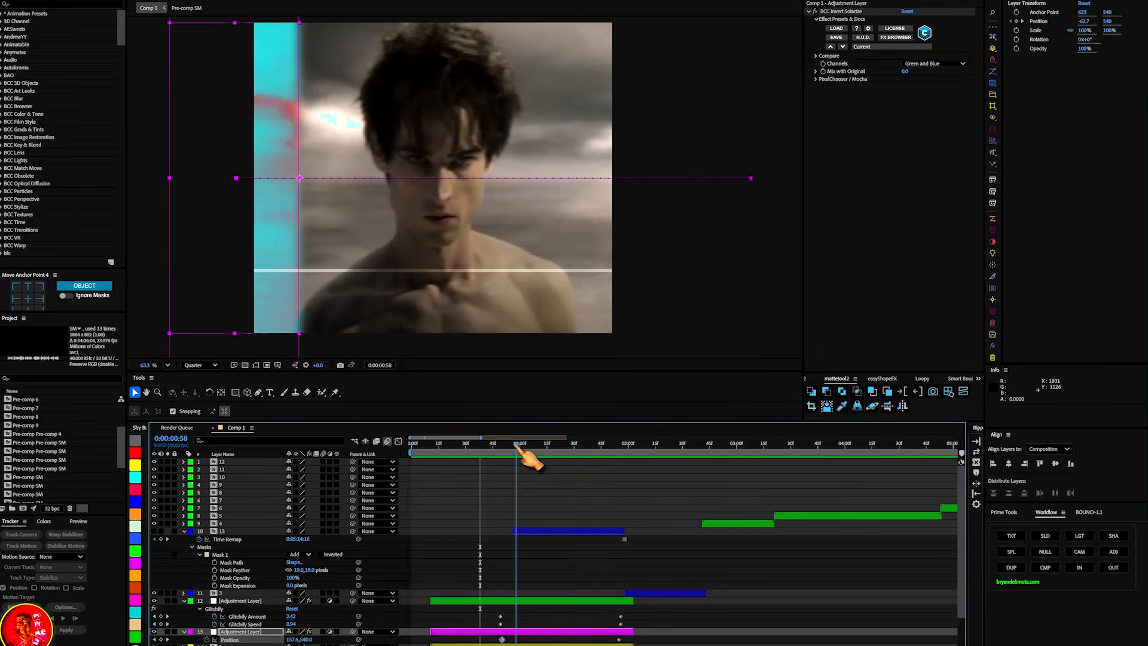
pyautogui.moveTo(517, 445); pyautogui.dragTo(552, 530)
pyautogui.click(551, 531)
pyautogui.click(155, 531)
# - Add a Position keyframe to layer 13 at 0:00:01:58
pyautogui.moveTo(555, 447); pyautogui.dragTo(625, 448)
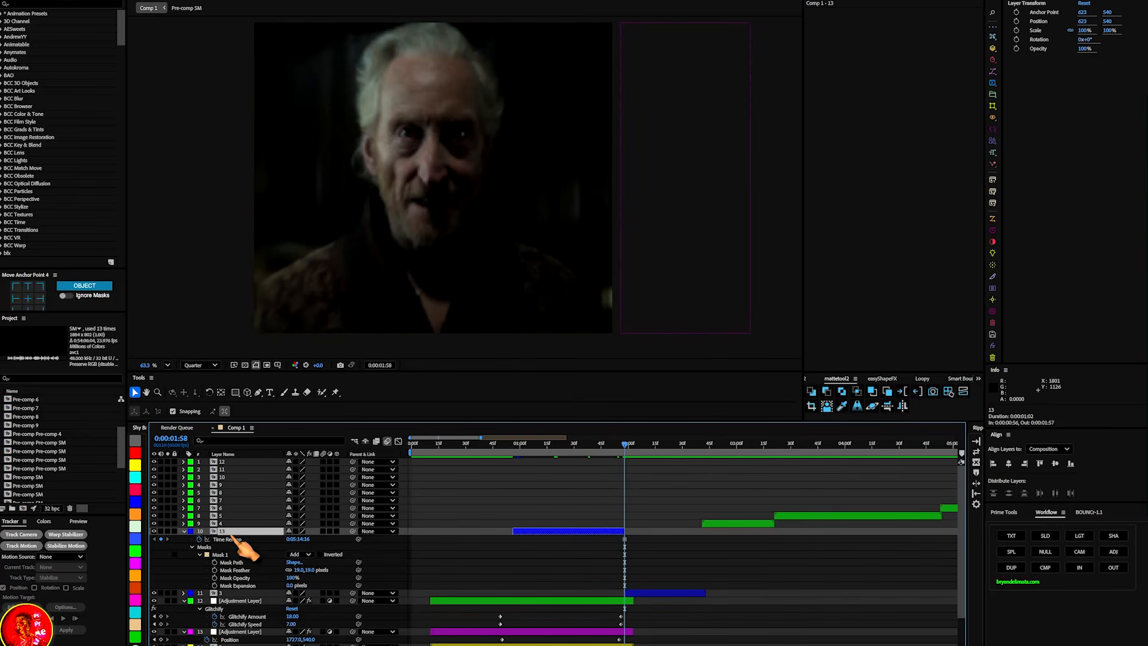
pyautogui.press('p')
pyautogui.click(207, 539)
# - At 0:00:00:56, lower layer 13 below the frame by setting its Position to 623, 1434
pyautogui.moveTo(624, 460); pyautogui.dragTo(514, 464)
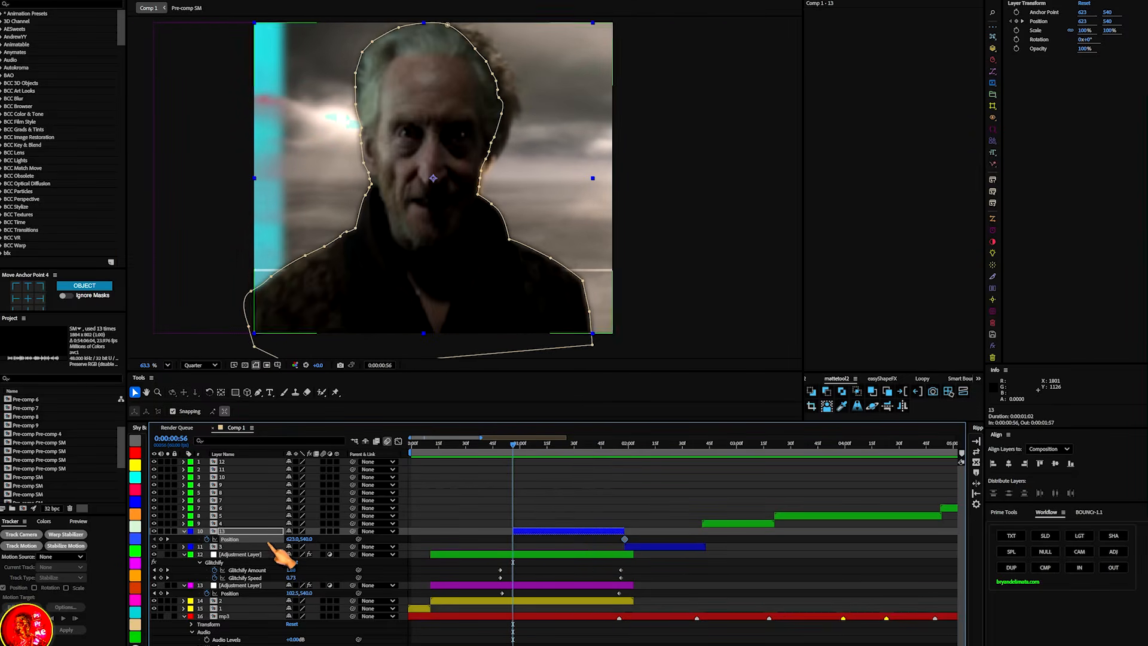
pyautogui.moveTo(293, 543); pyautogui.dragTo(428, 546)
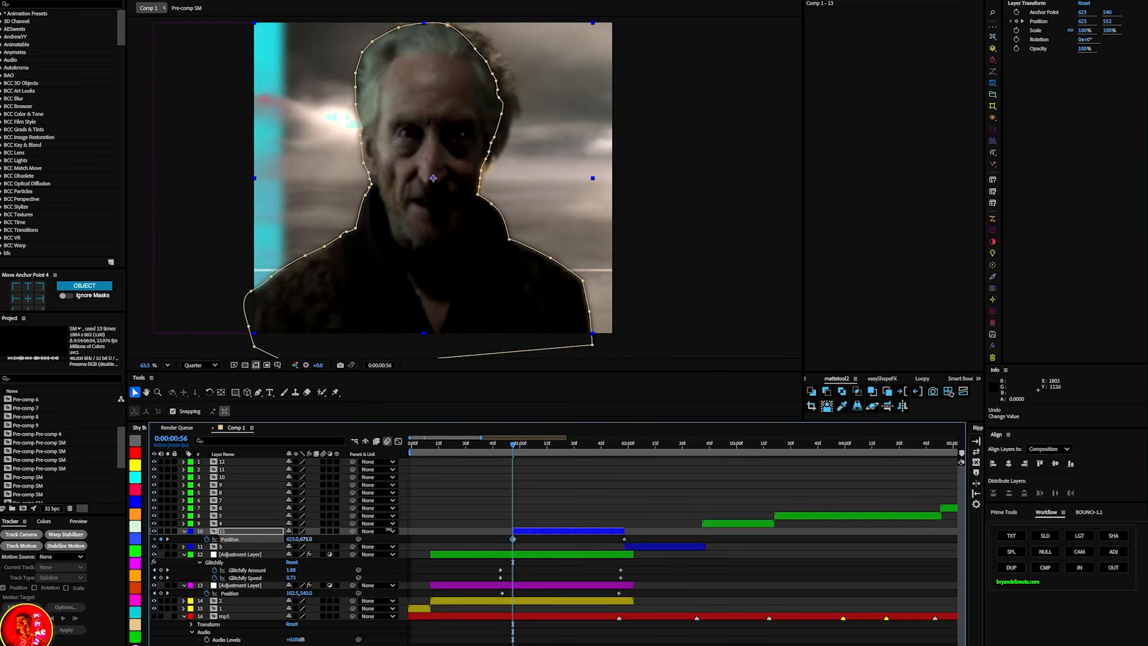
pyautogui.moveTo(305, 539); pyautogui.dragTo(895, 476)
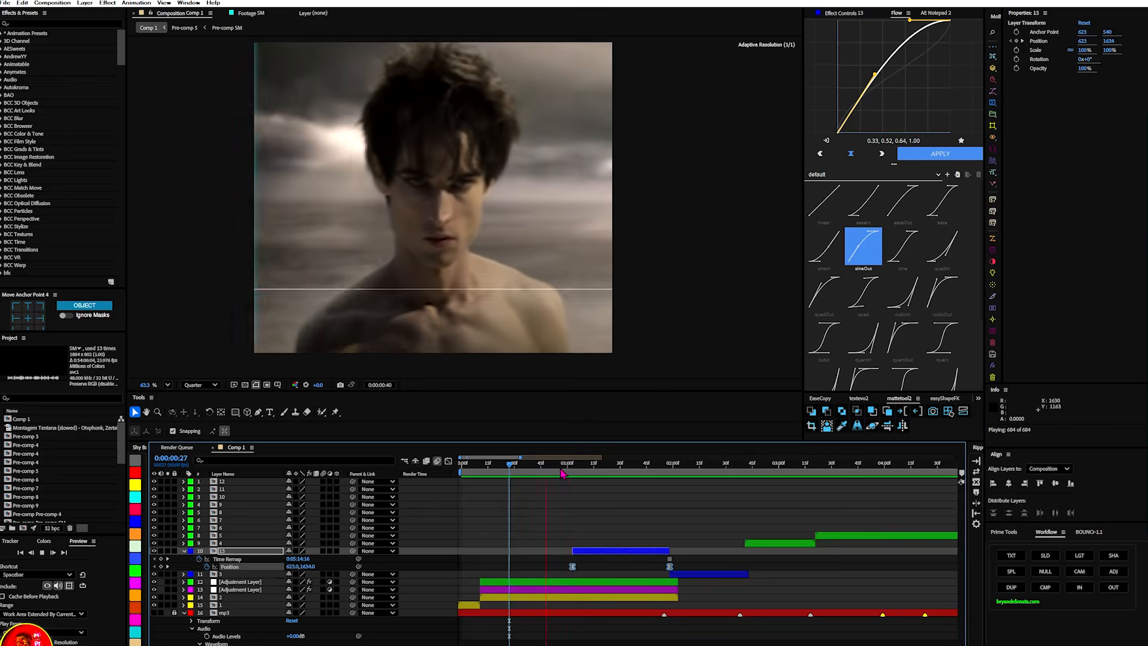
# - Apply the Fill effect to layer 13
pyautogui.moveTo(562, 472); pyautogui.dragTo(620, 467)
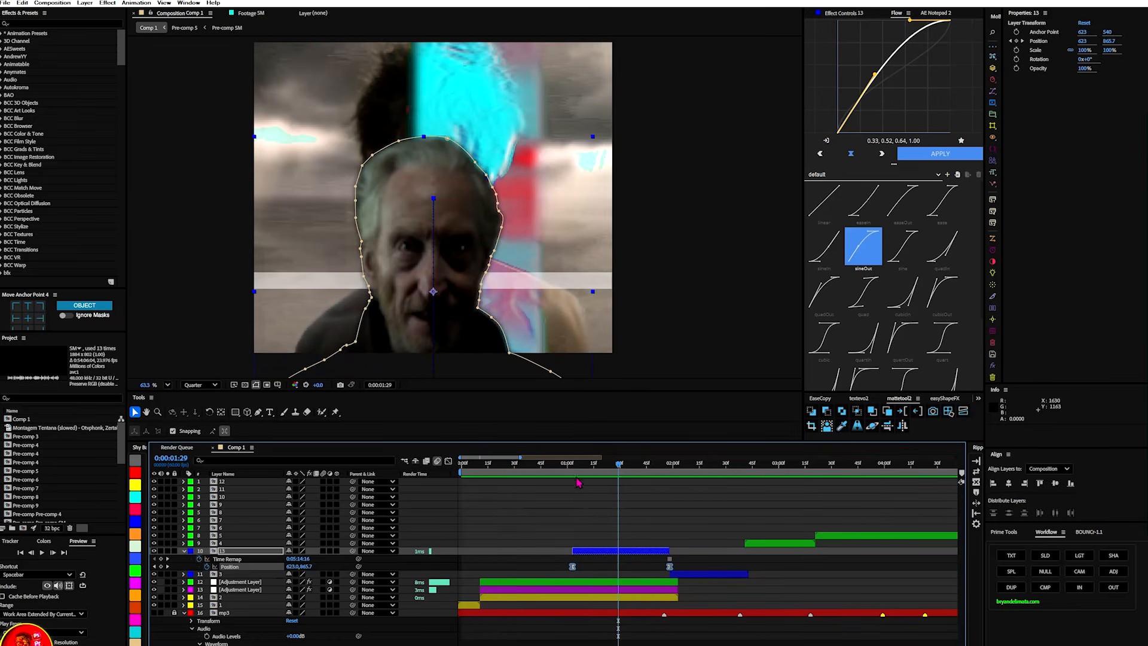
pyautogui.click(576, 552)
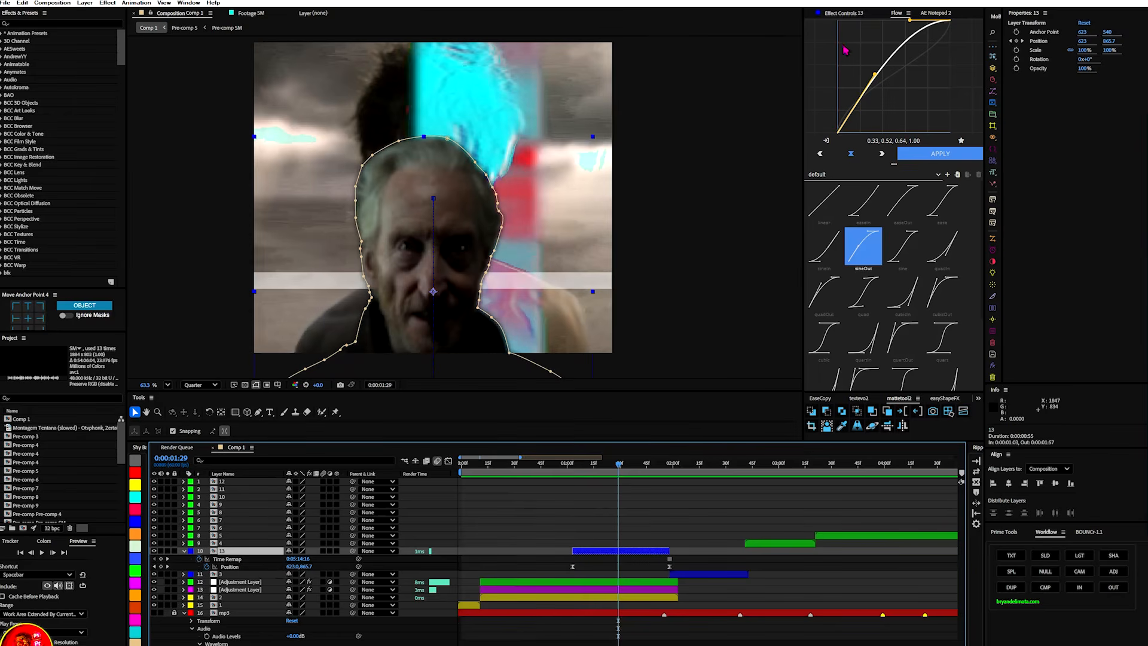
pyautogui.click(837, 14)
pyautogui.hotkey('ctrl', 'space')
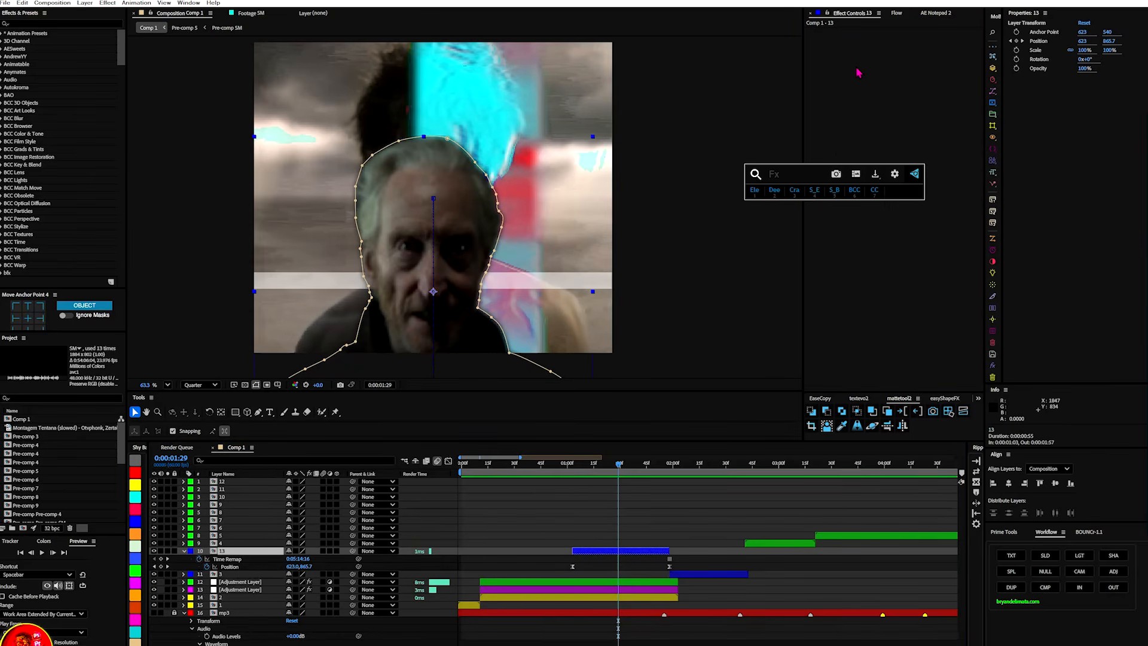
pyautogui.write('fill')
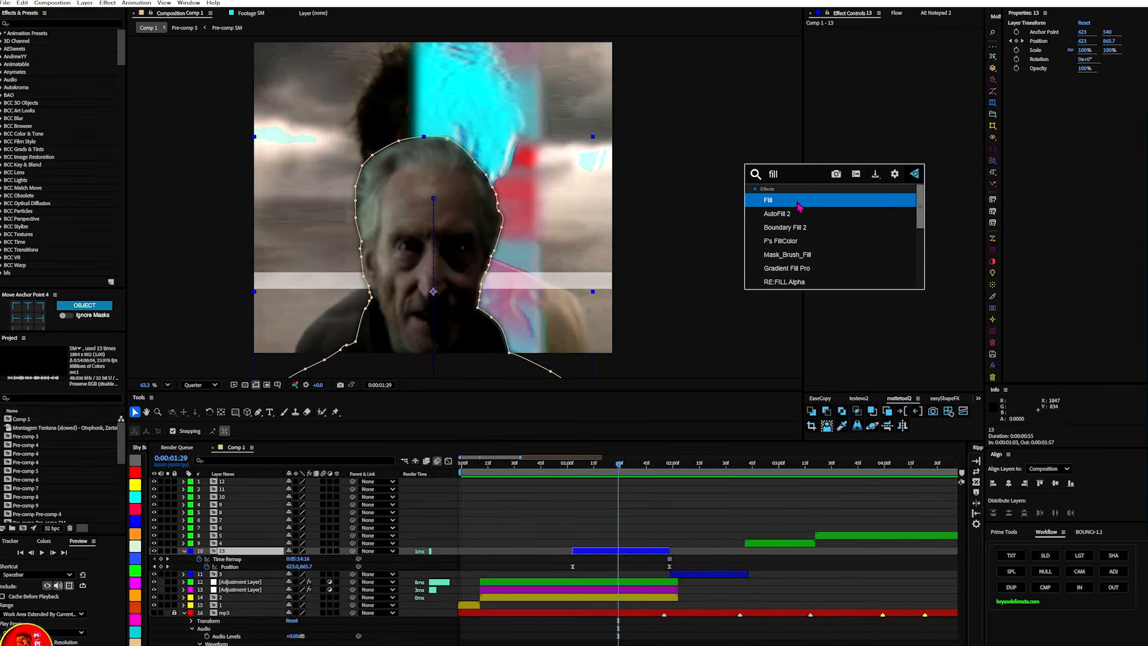
pyautogui.click(798, 204)
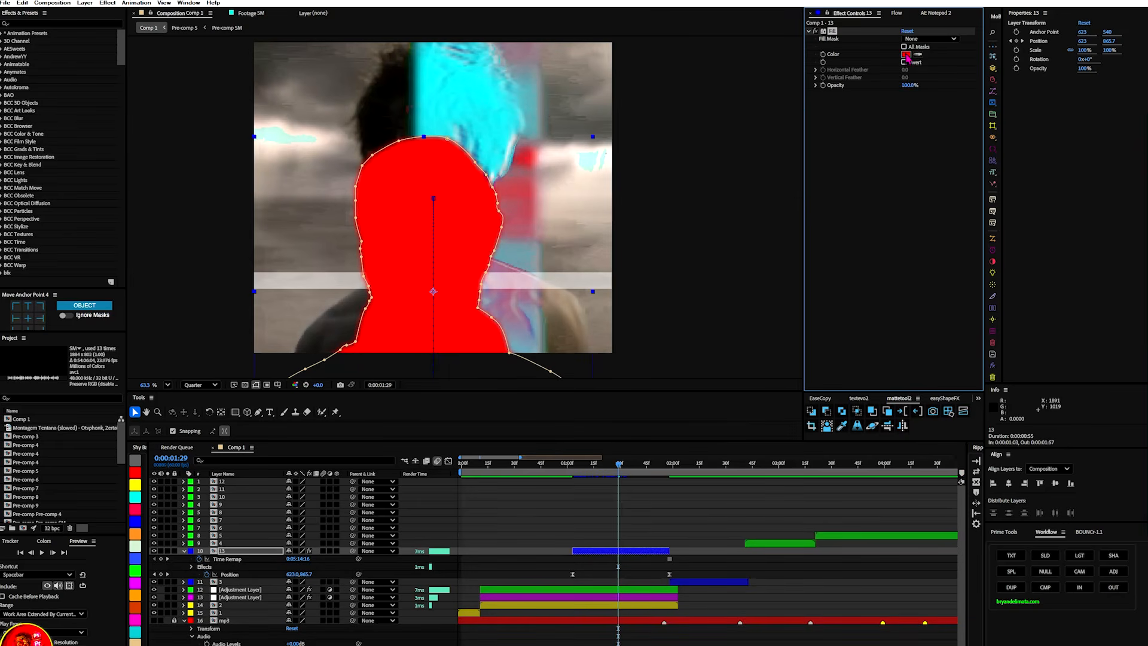
# - Set layer 13's Fill colour to white and make the effect cover all masks
pyautogui.click(906, 54)
pyautogui.click(473, 292)
pyautogui.click(663, 293)
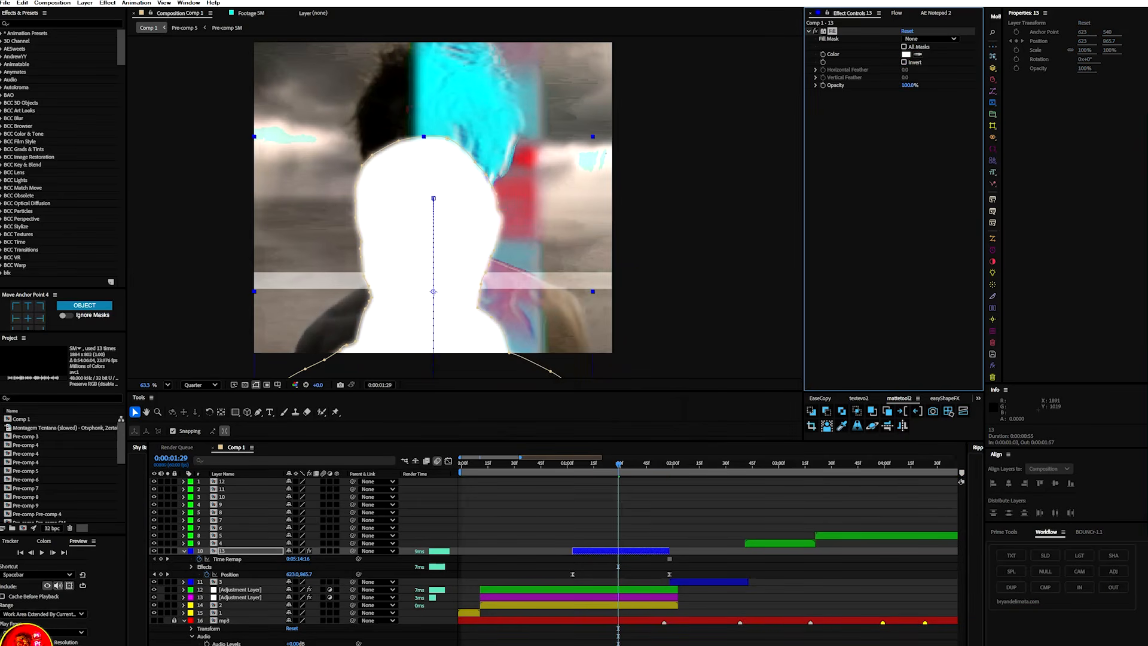
pyautogui.click(904, 47)
# - Add a 100% Fill Opacity keyframe on layer 13 and place it at 0:00:01:31
pyautogui.moveTo(585, 474); pyautogui.dragTo(611, 469)
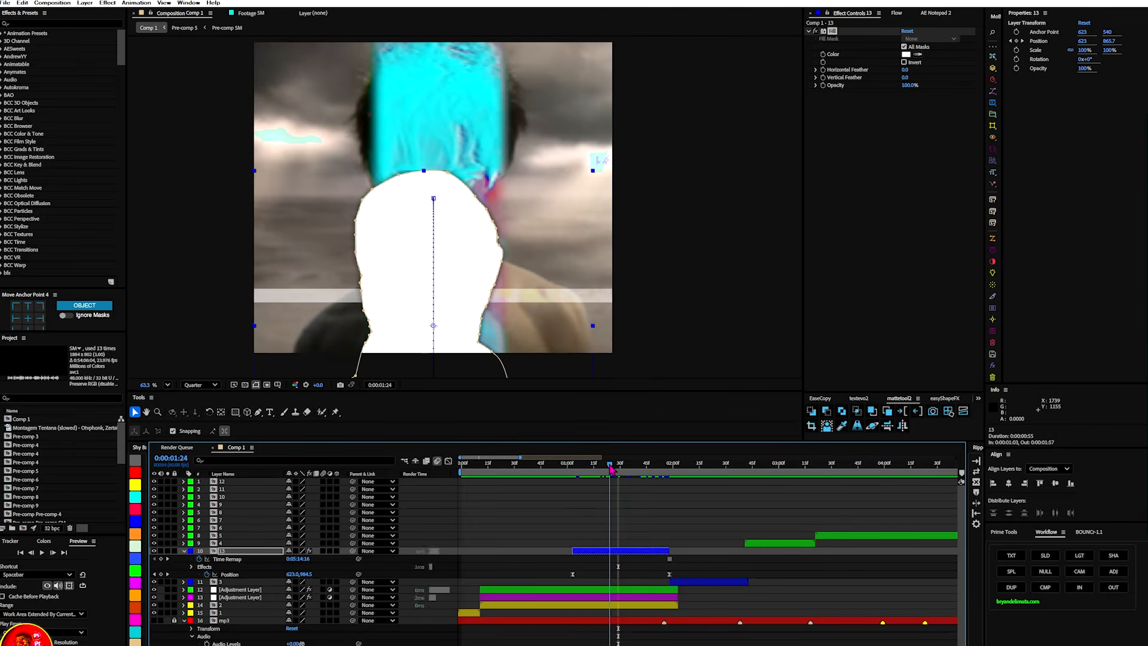
pyautogui.click(828, 89)
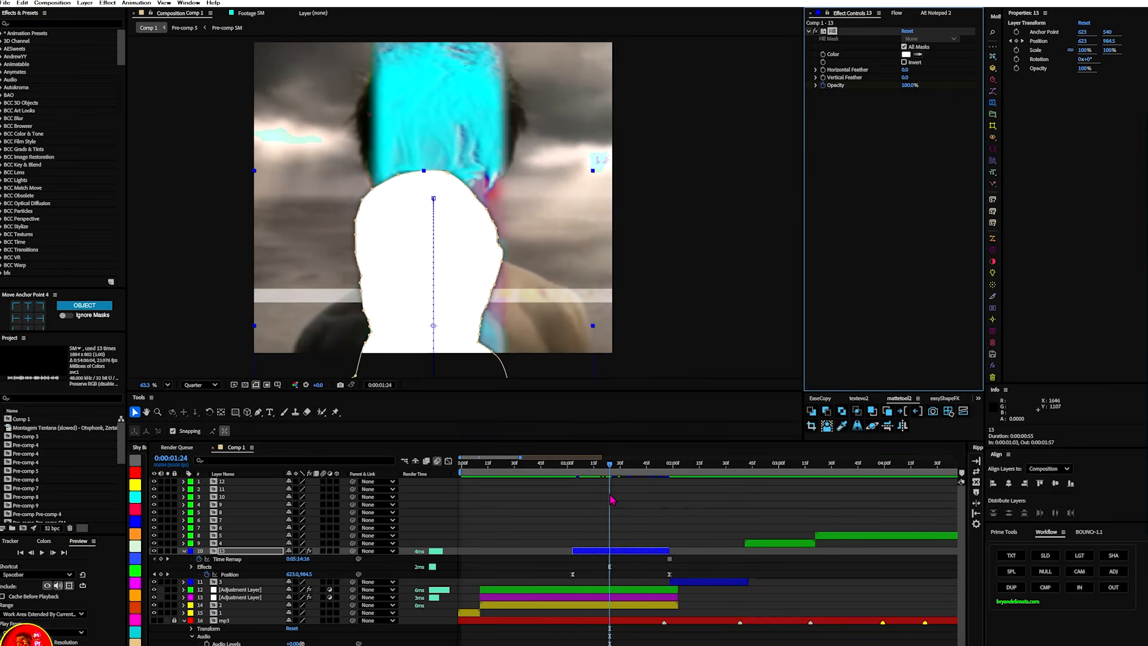
pyautogui.press('u')
pyautogui.press('u')
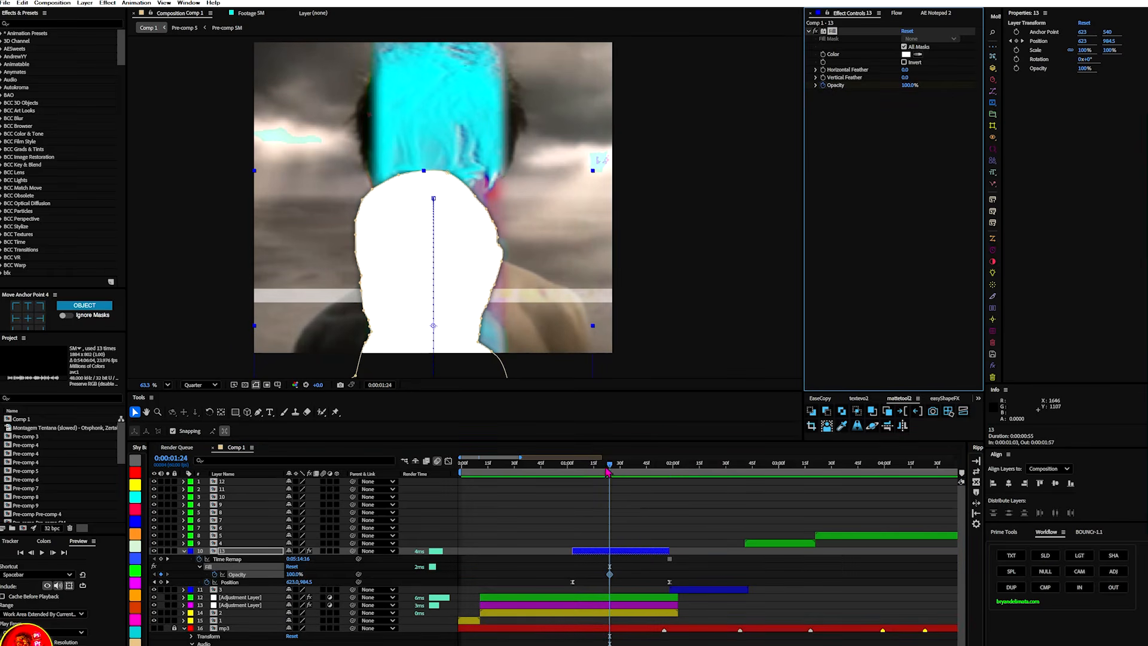
pyautogui.moveTo(607, 472); pyautogui.dragTo(622, 471)
pyautogui.moveTo(610, 579); pyautogui.dragTo(625, 583)
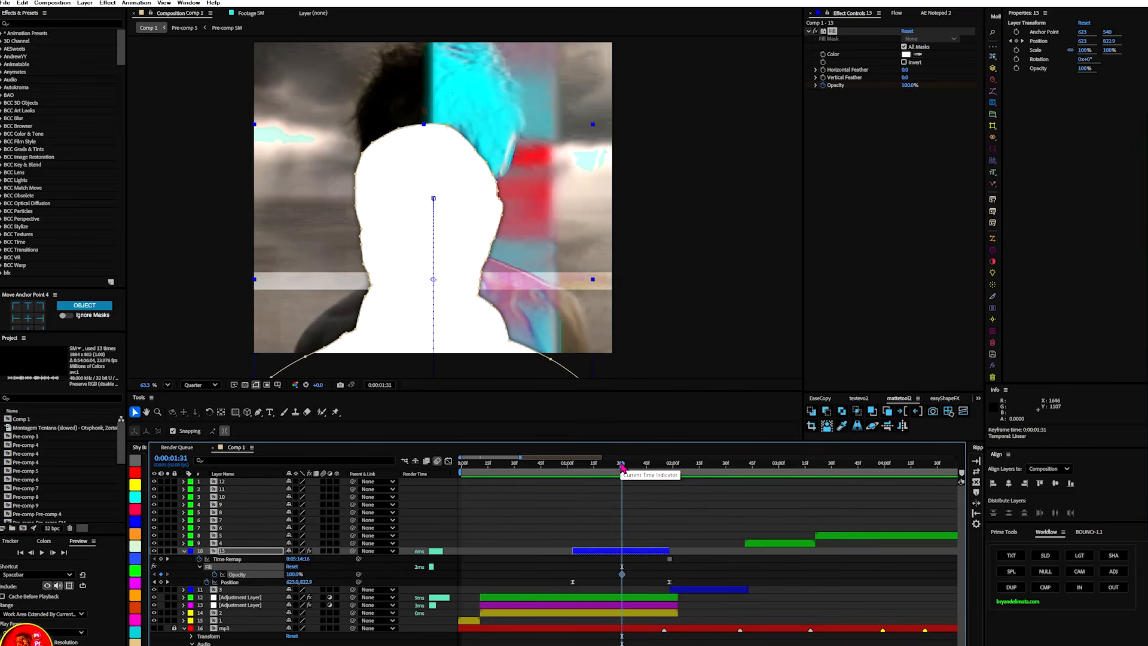
# - Fade layer 13's Fill Opacity to 0% with a second keyframe placed at 0:00:01:58
pyautogui.click(661, 474)
pyautogui.moveTo(660, 475); pyautogui.dragTo(663, 476)
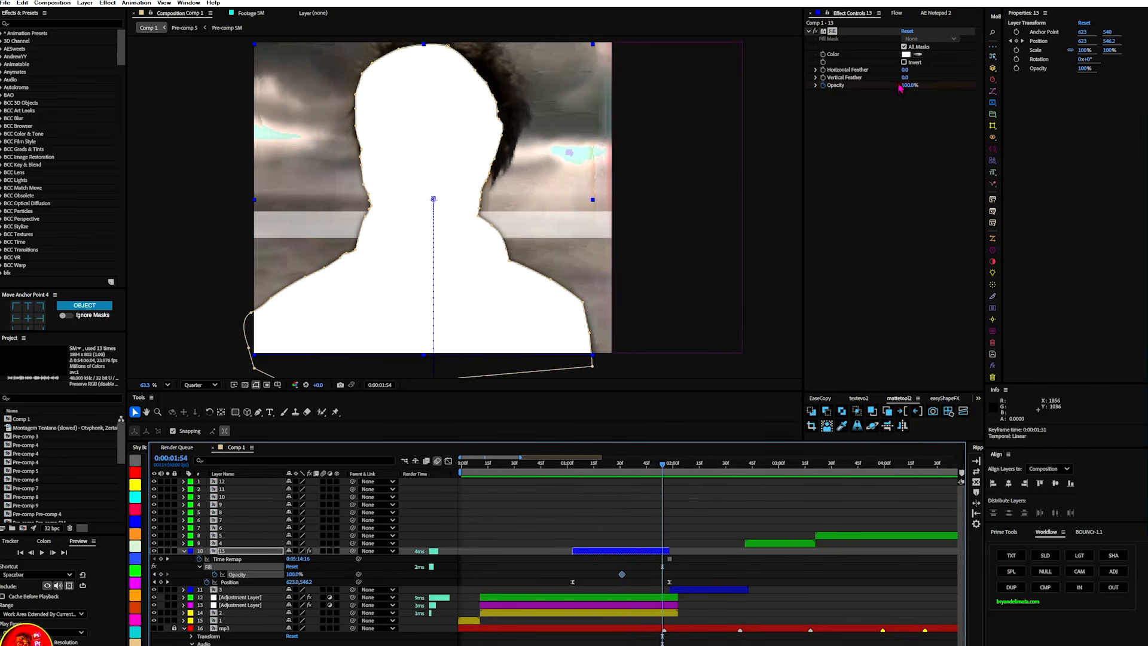
pyautogui.moveTo(905, 88); pyautogui.dragTo(552, 229)
pyautogui.moveTo(663, 575); pyautogui.dragTo(671, 579)
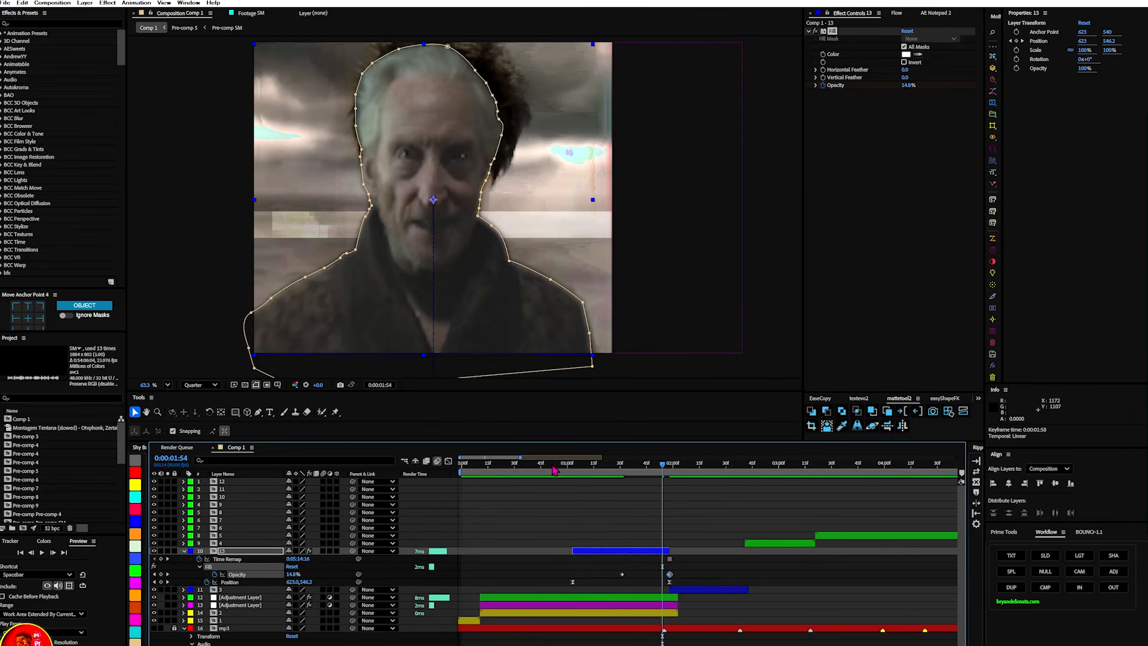
# - Play back the transition from several points before layer 13 to check the white fill fading out
pyautogui.click(554, 465)
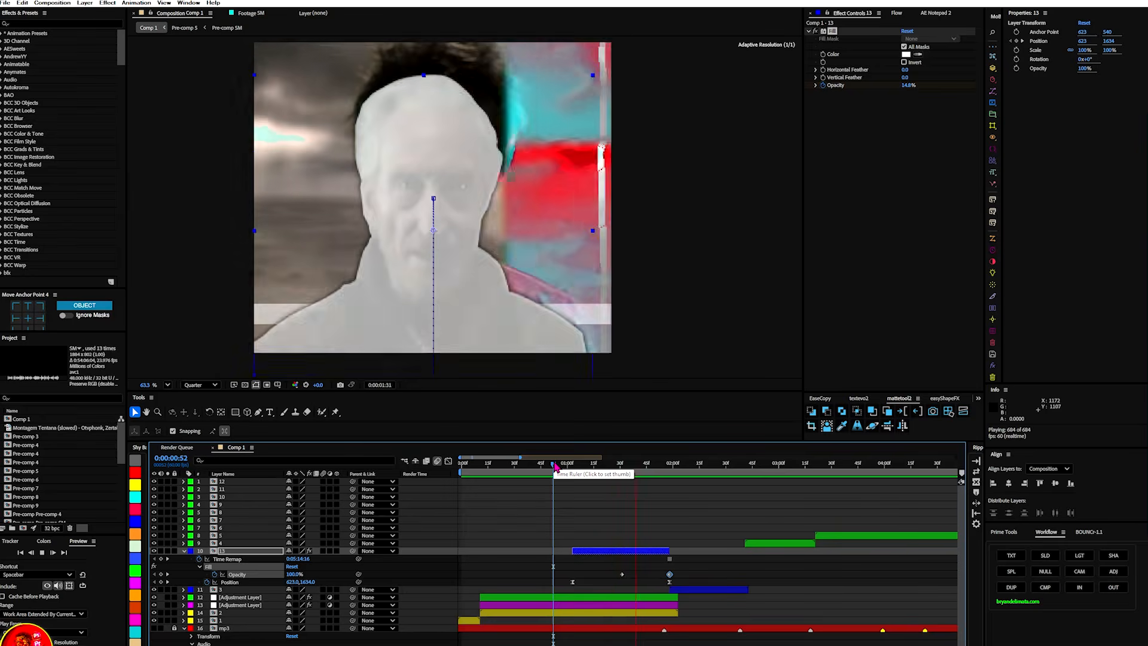
pyautogui.press('space')
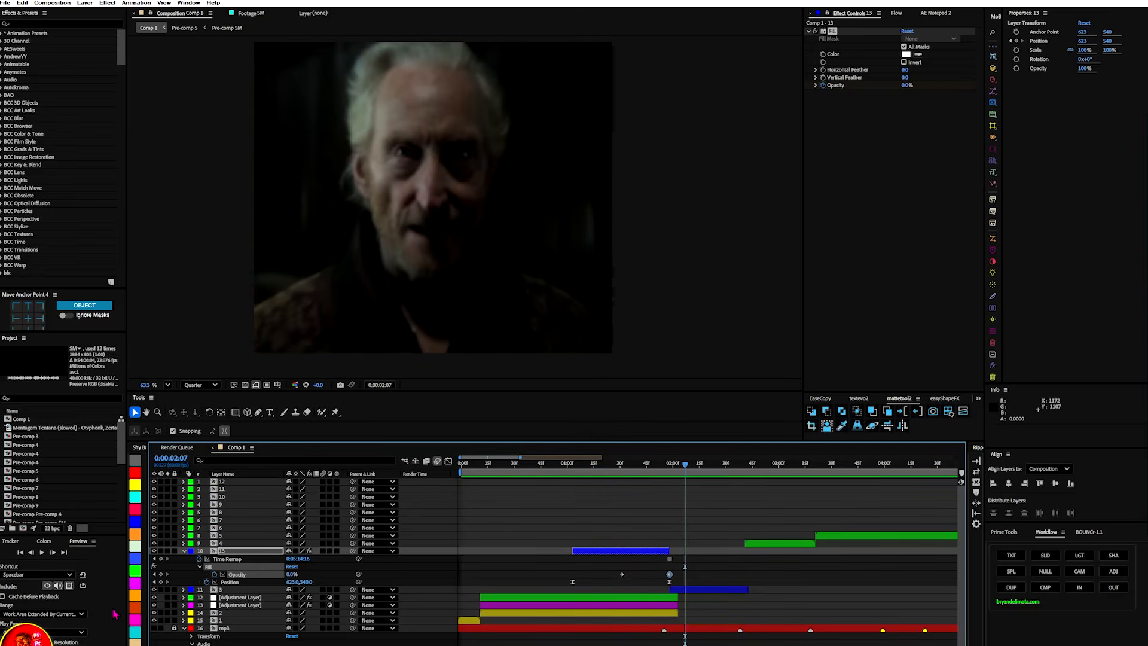
pyautogui.press('space')
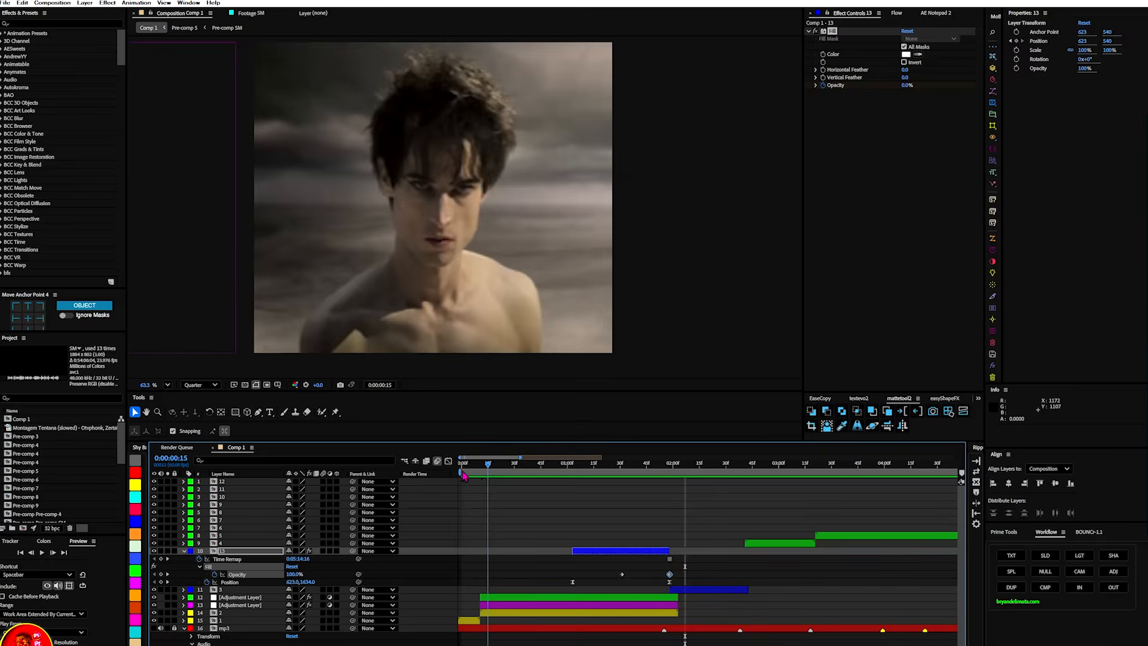
pyautogui.click(531, 472)
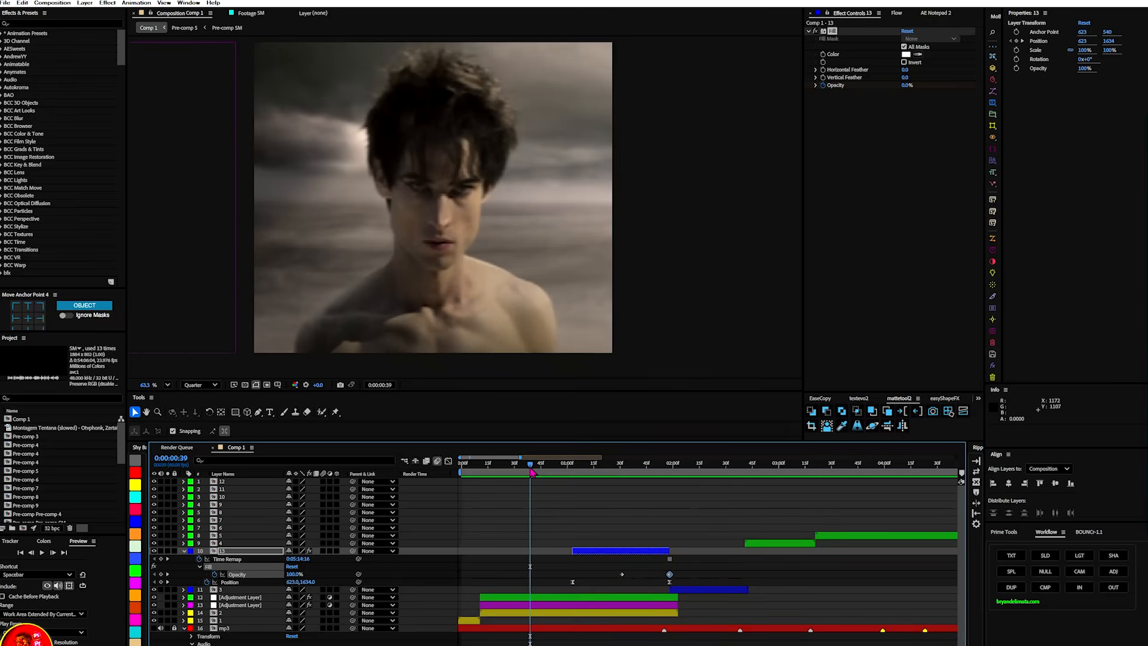
pyautogui.press('space')
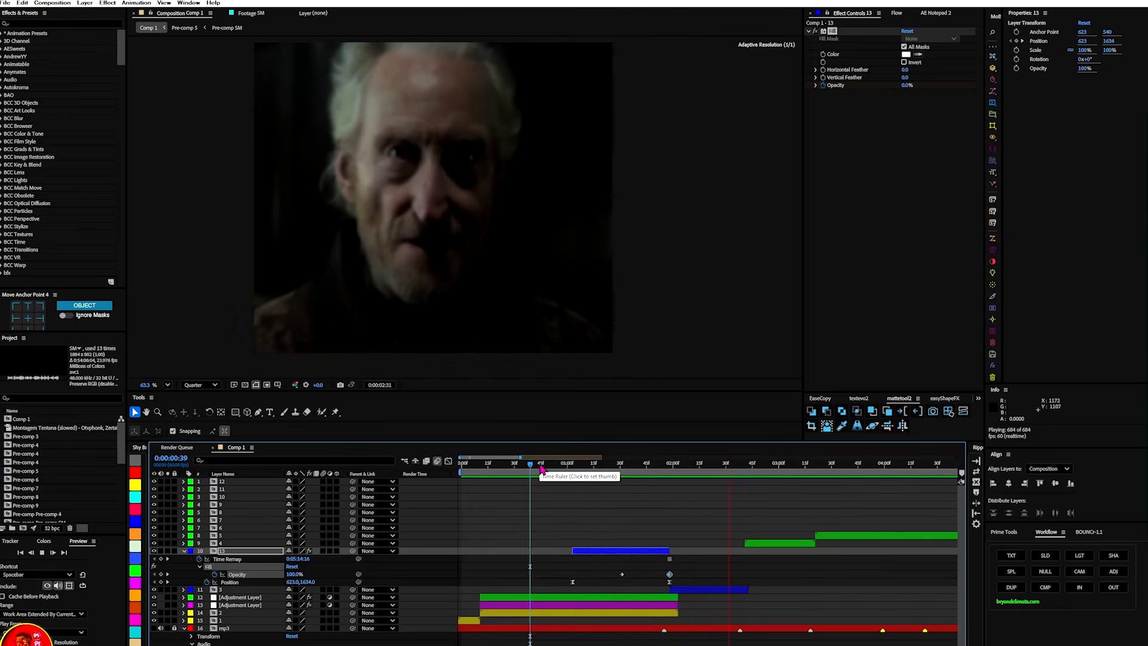
pyautogui.click(540, 469)
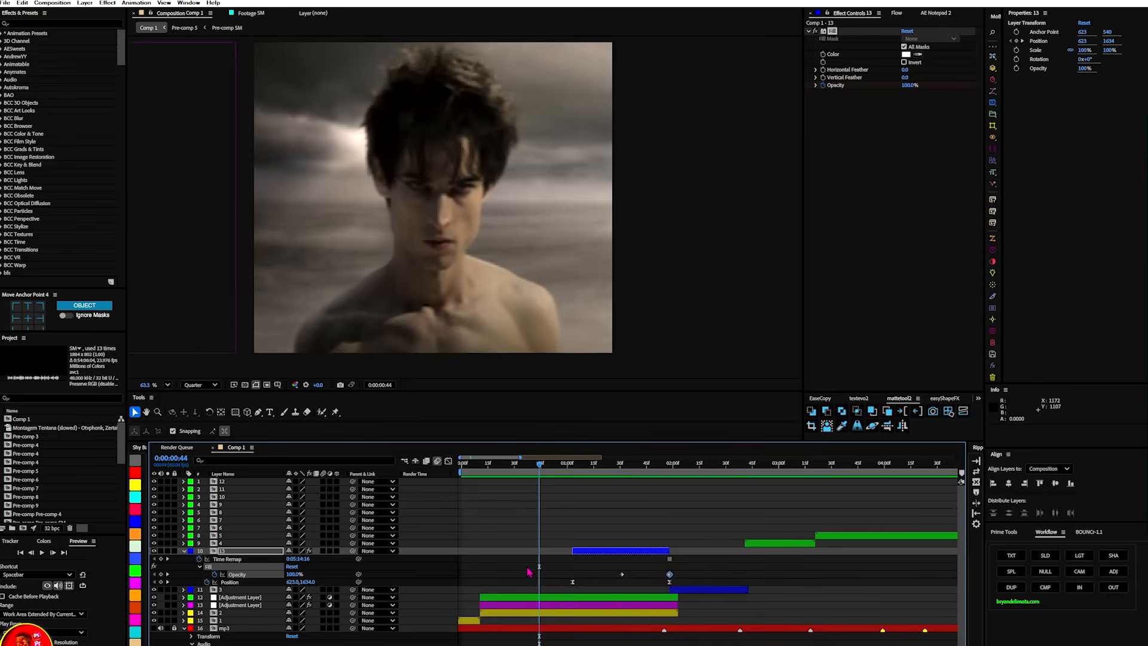
# - Select layer 6, the clip playing around 0:00:05:10, and change its label colour to red
pyautogui.scroll(-3, 530, 565)
pyautogui.moveTo(505, 471); pyautogui.dragTo(757, 467)
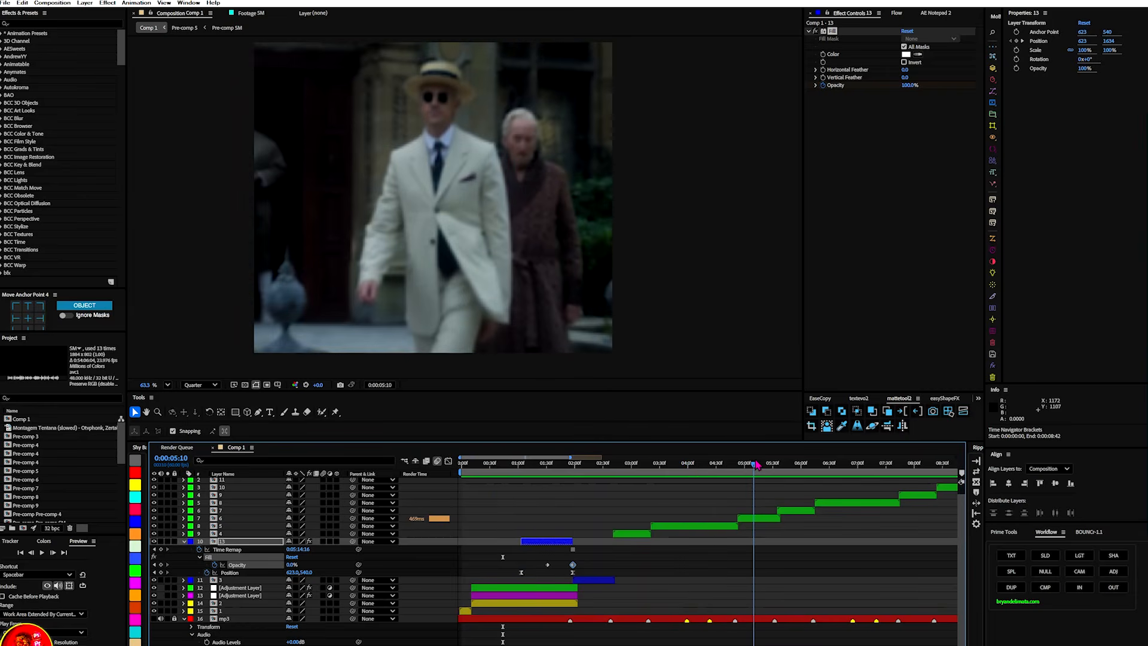
pyautogui.scroll(1, 799, 528)
pyautogui.click(702, 520)
pyautogui.click(702, 520)
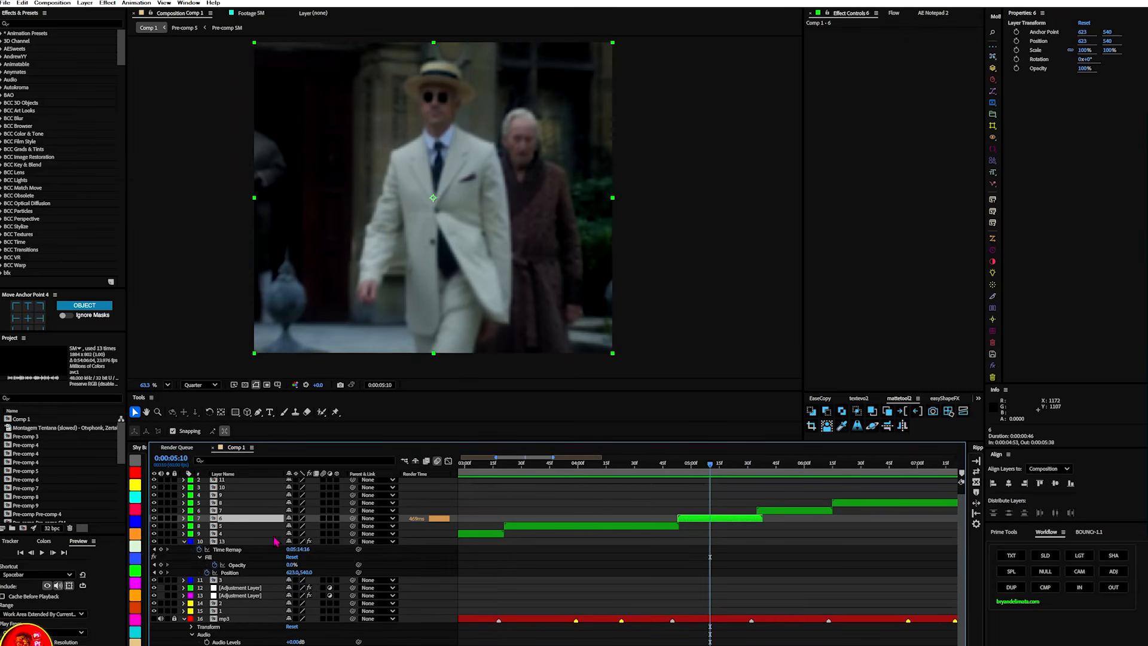
pyautogui.click(132, 512)
# - Duplicate layer 6 at its first frame, 0:00:04:53, and apply Freeze Frame to the copy
pyautogui.moveTo(676, 473)
pyautogui.mouseDown()
pyautogui.moveTo(638, 472)
pyautogui.moveTo(719, 474)
pyautogui.moveTo(681, 479)
pyautogui.mouseUp()
pyautogui.scroll(3, 718, 494)
pyautogui.scroll(-4, 569, 528)
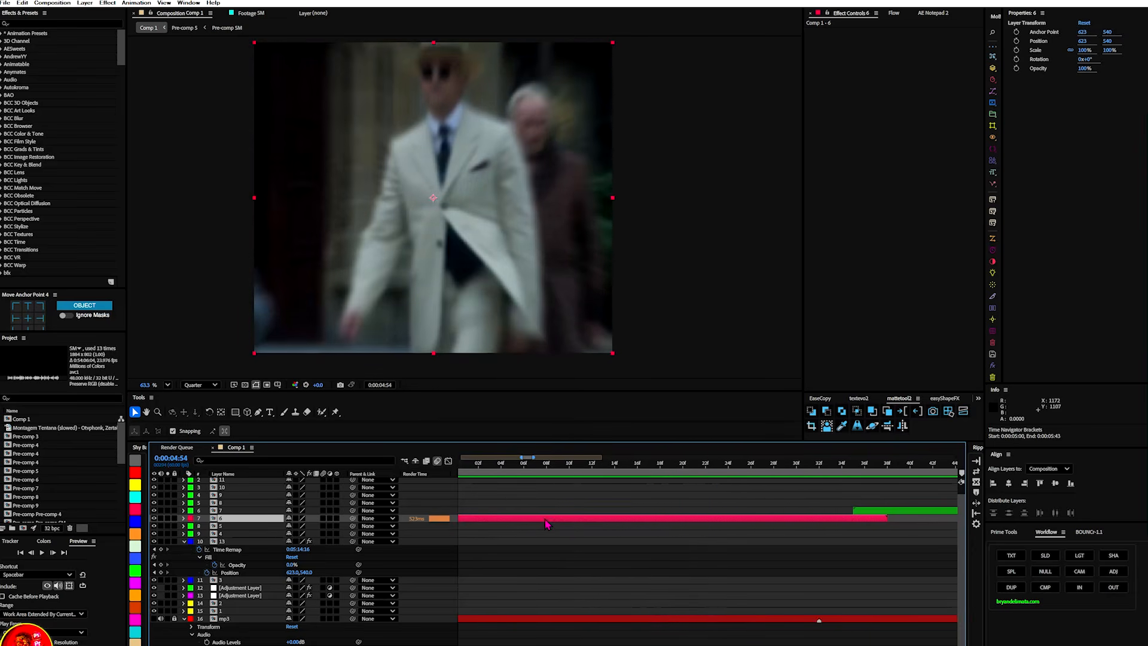
pyautogui.scroll(4, 527, 524)
pyautogui.moveTo(522, 470); pyautogui.dragTo(518, 470)
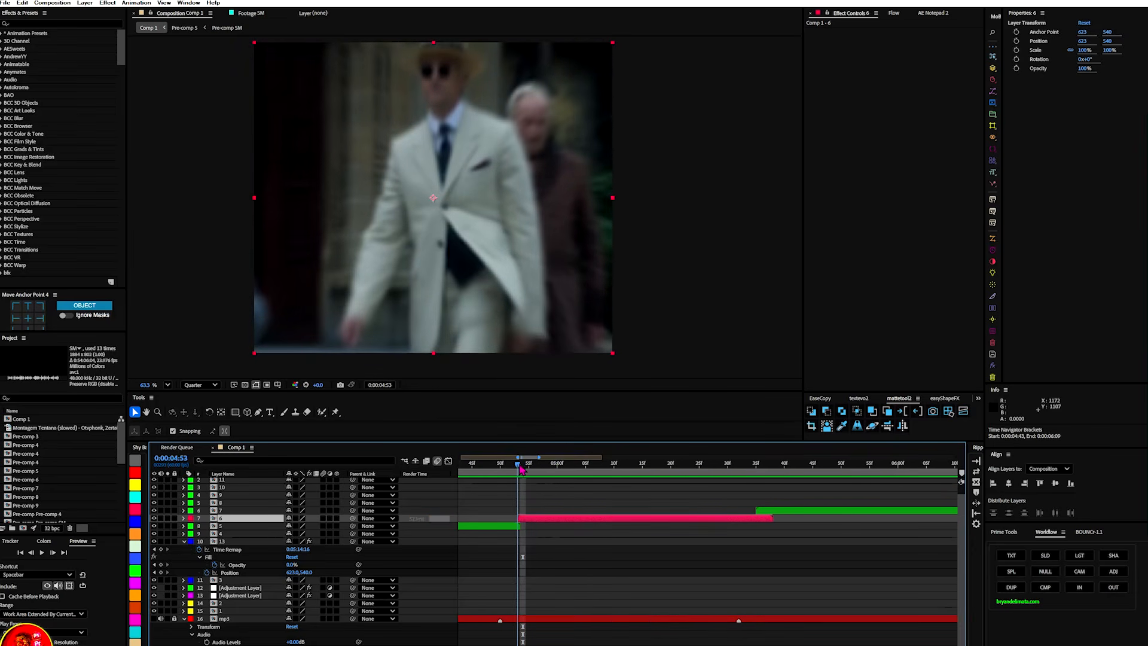
pyautogui.click(523, 519)
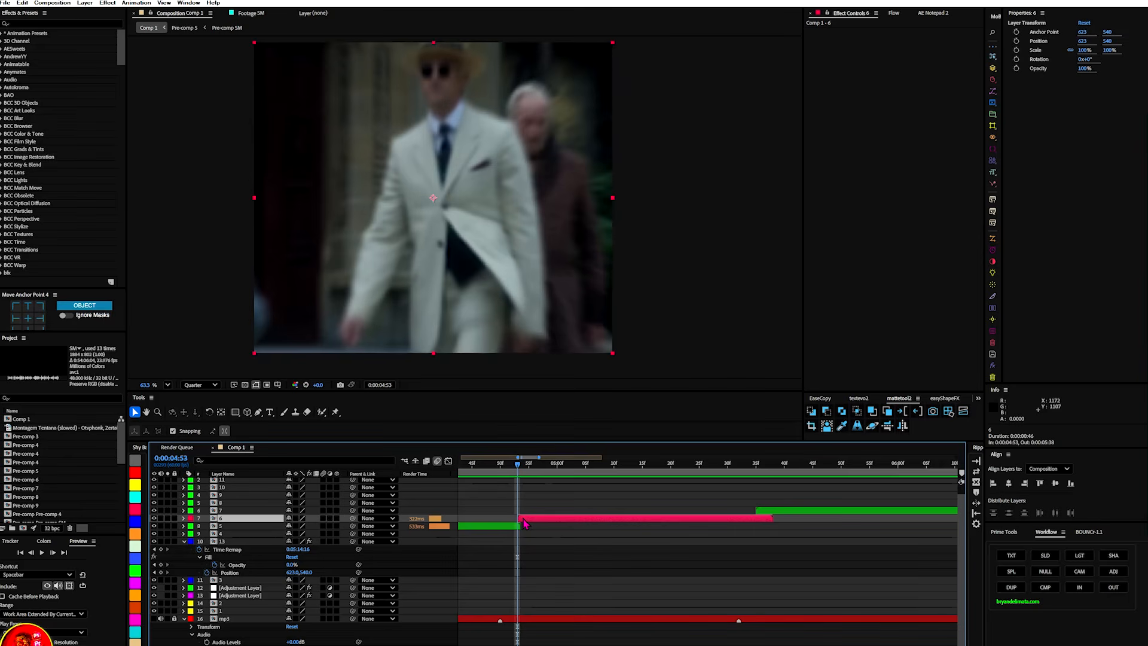
pyautogui.hotkey('ctrl', 'd')
pyautogui.rightClick(523, 523)
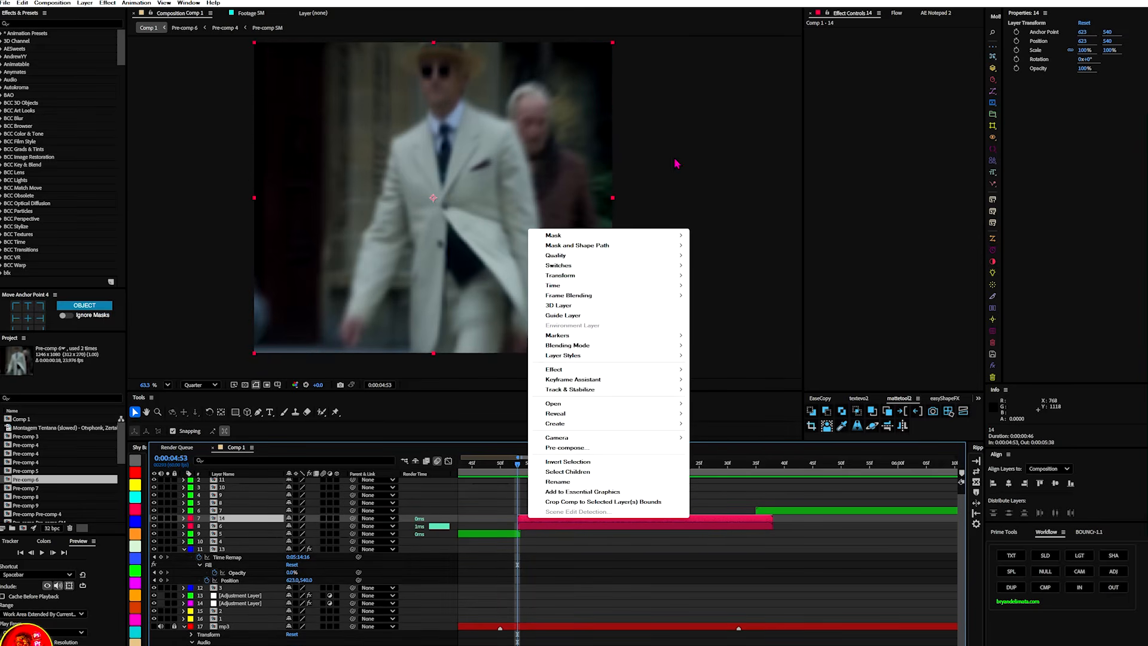
pyautogui.moveTo(670, 290)
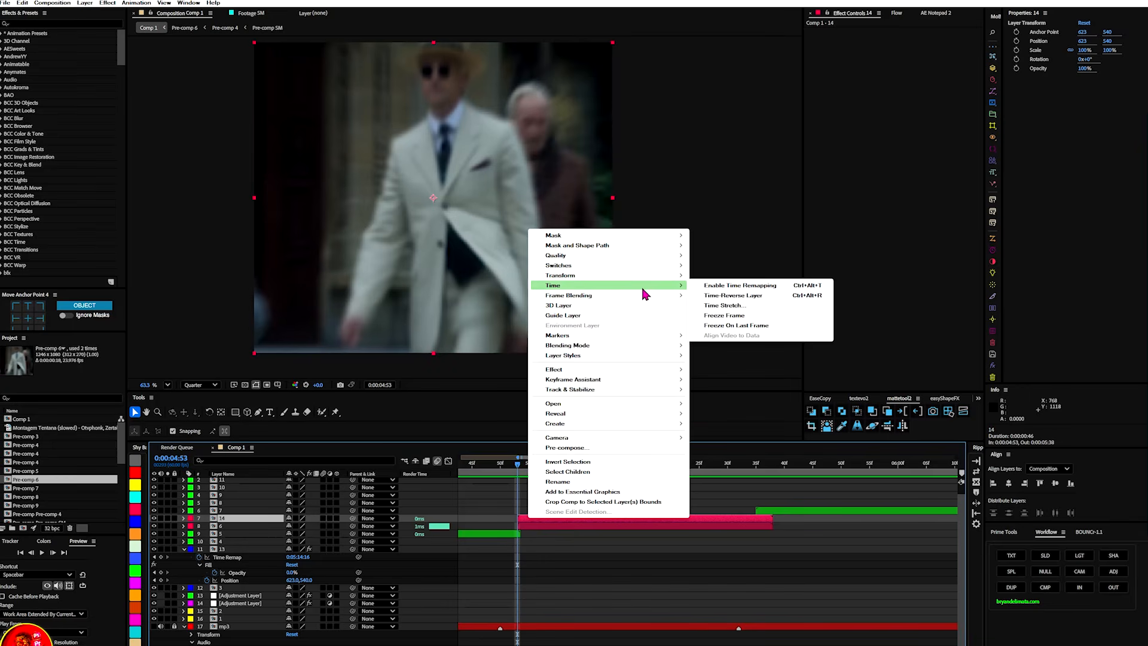
pyautogui.click(722, 317)
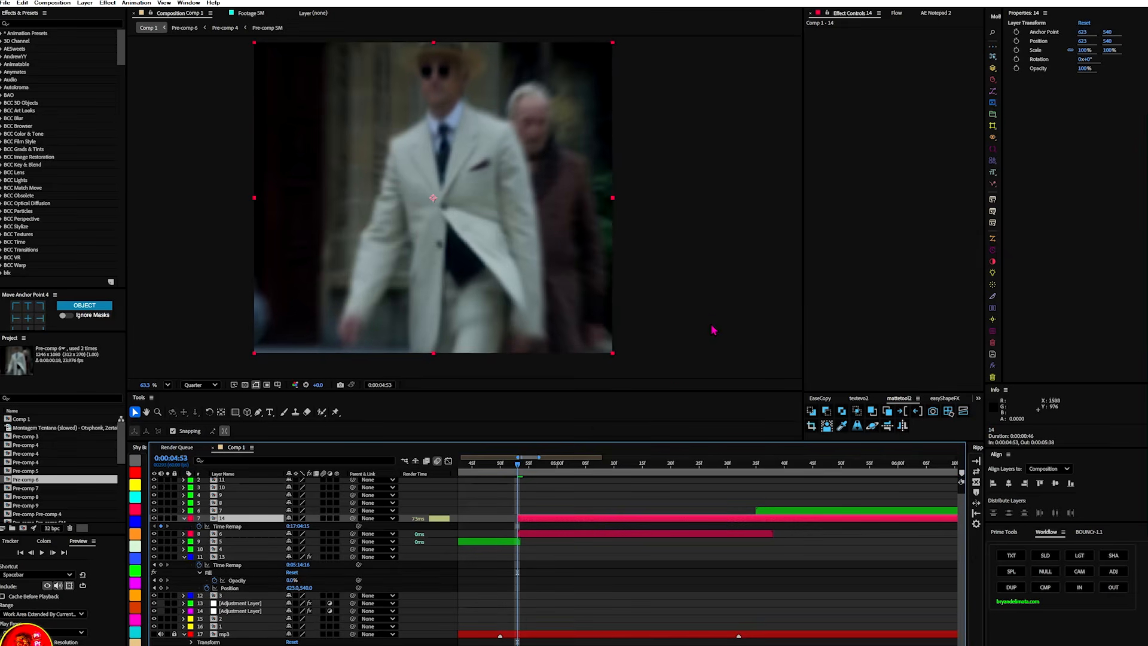
# - Extend the frozen layer 14 back before 0:00:04:53, split it there and delete the part that follows
pyautogui.press(';')
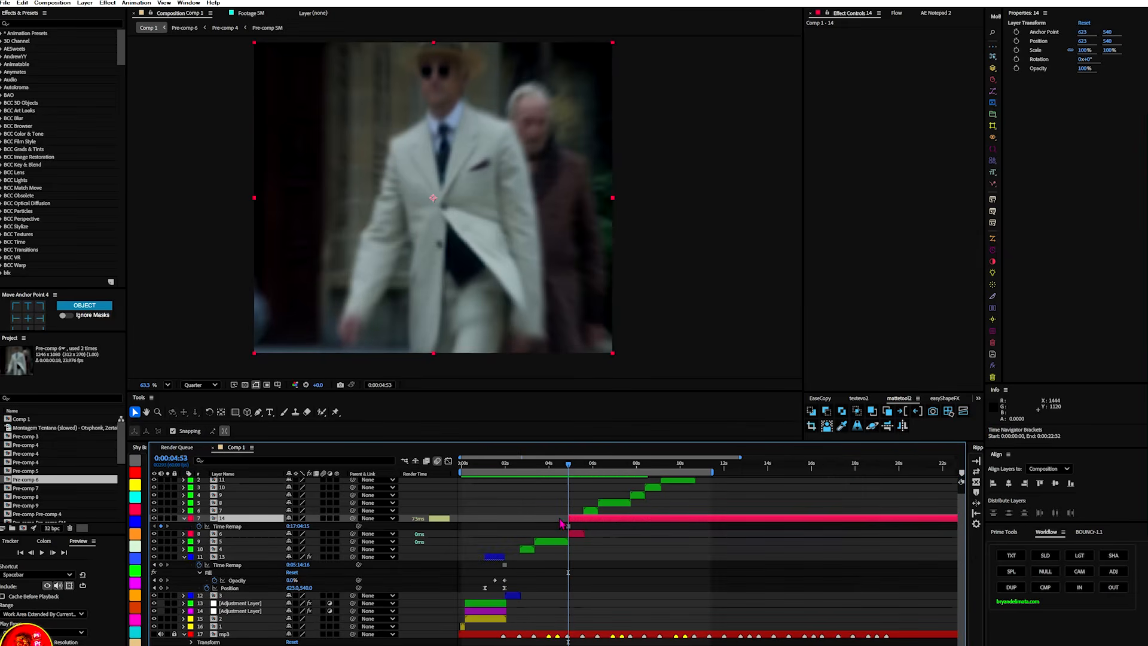
pyautogui.moveTo(566, 518); pyautogui.dragTo(546, 519)
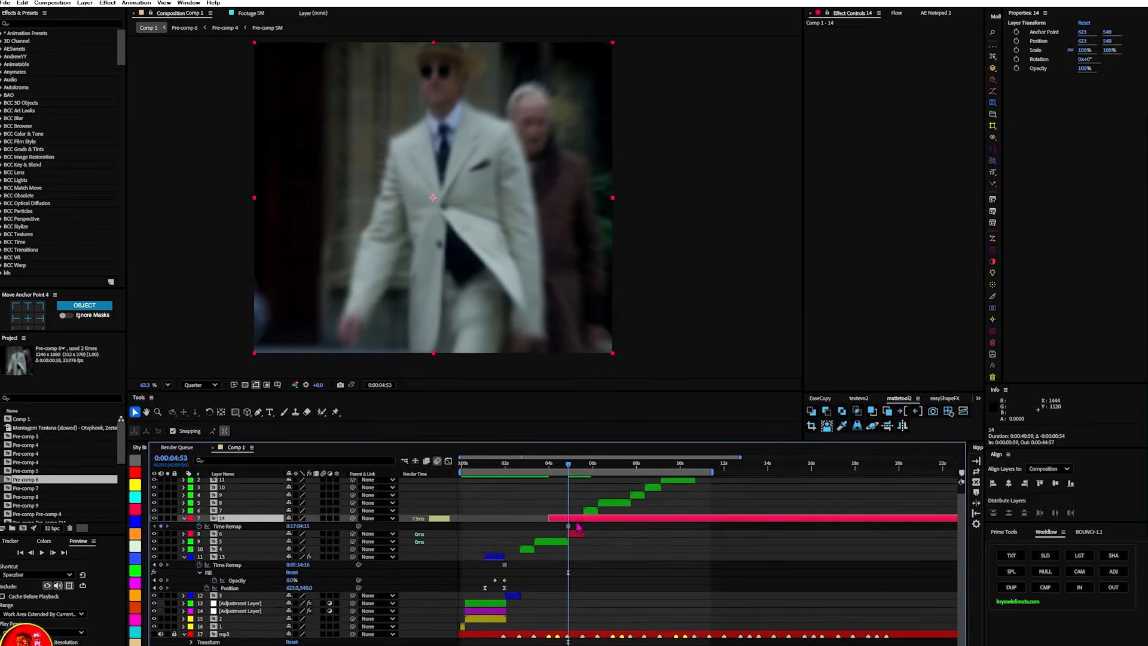
pyautogui.hotkey('ctrl', 'shift', 'd')
pyautogui.press('Delete')
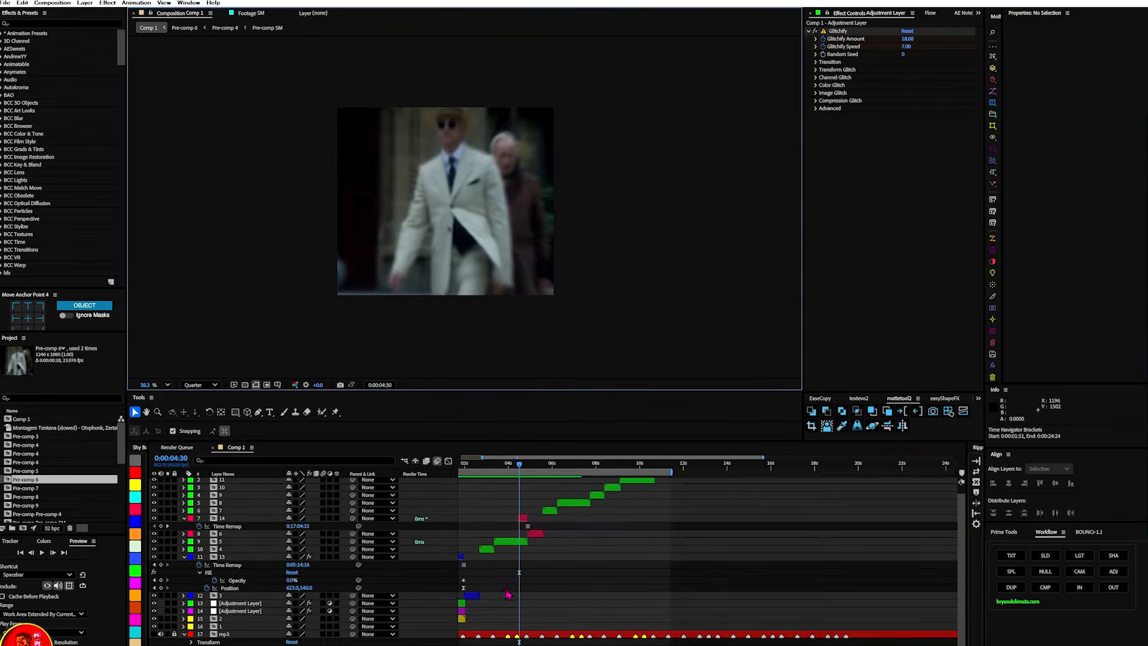
# - Move the start of frozen layer 14 to the music marker at 0:00:03:59
pyautogui.press('=')
pyautogui.press('=')
pyautogui.press('=')
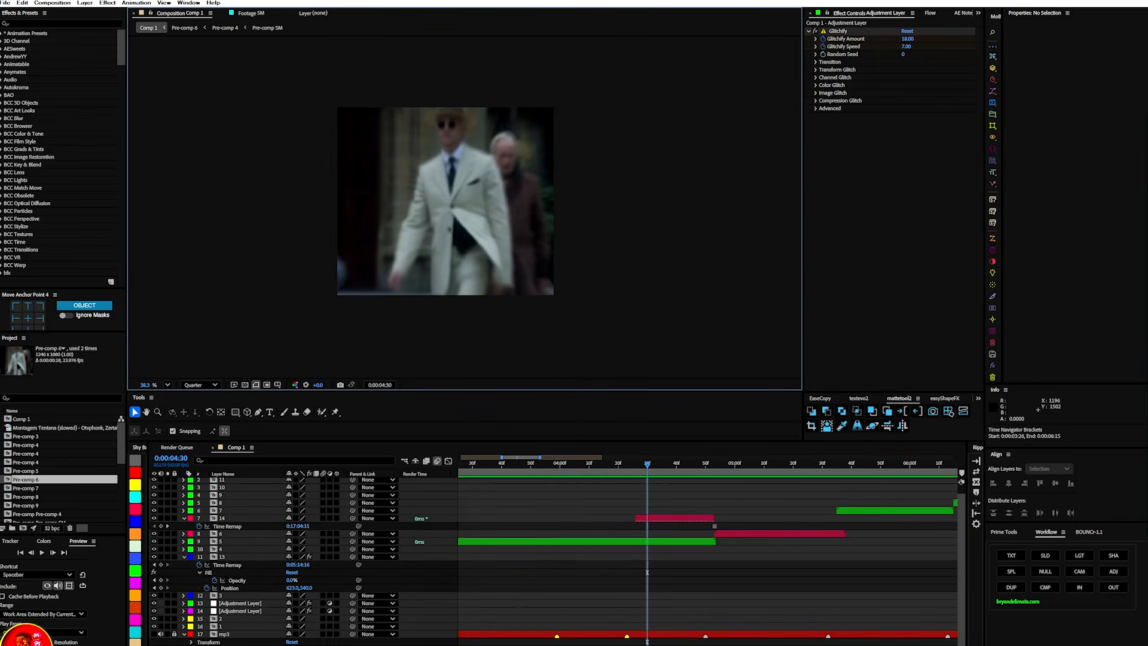
pyautogui.moveTo(647, 465)
pyautogui.mouseDown()
pyautogui.moveTo(536, 483)
pyautogui.moveTo(557, 495)
pyautogui.mouseUp()
pyautogui.moveTo(635, 519); pyautogui.dragTo(555, 519)
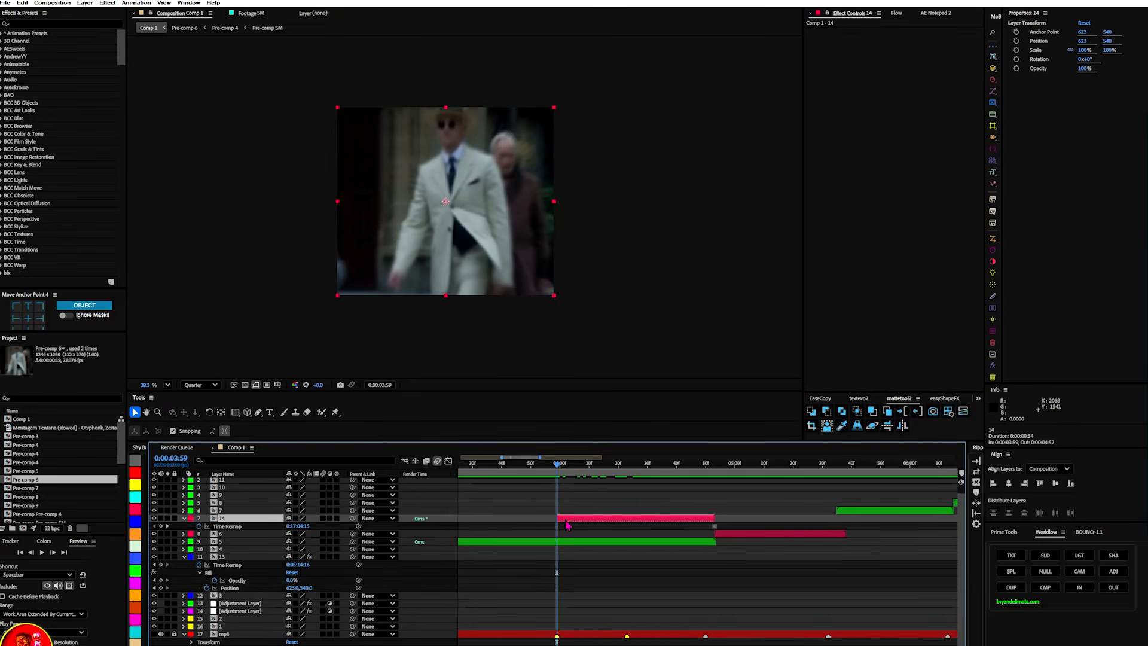
# - Draw a closed Pen mask around the man's suit, arms and legs on frozen layer 14, excluding his head
pyautogui.scroll(3, 468, 249)
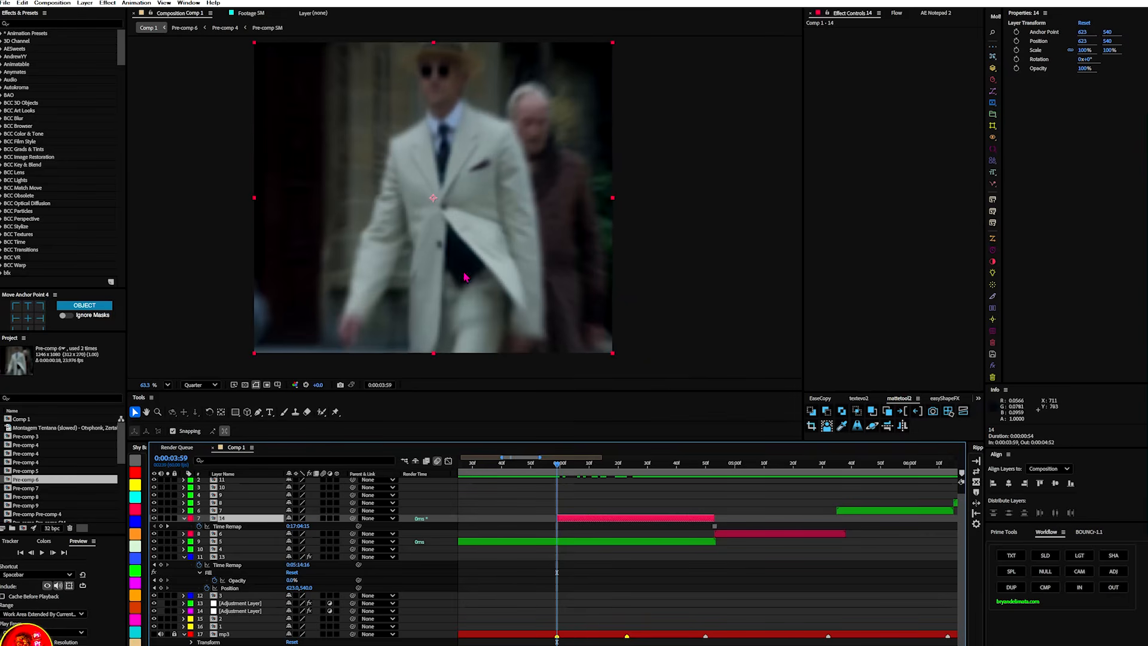
pyautogui.click(199, 384)
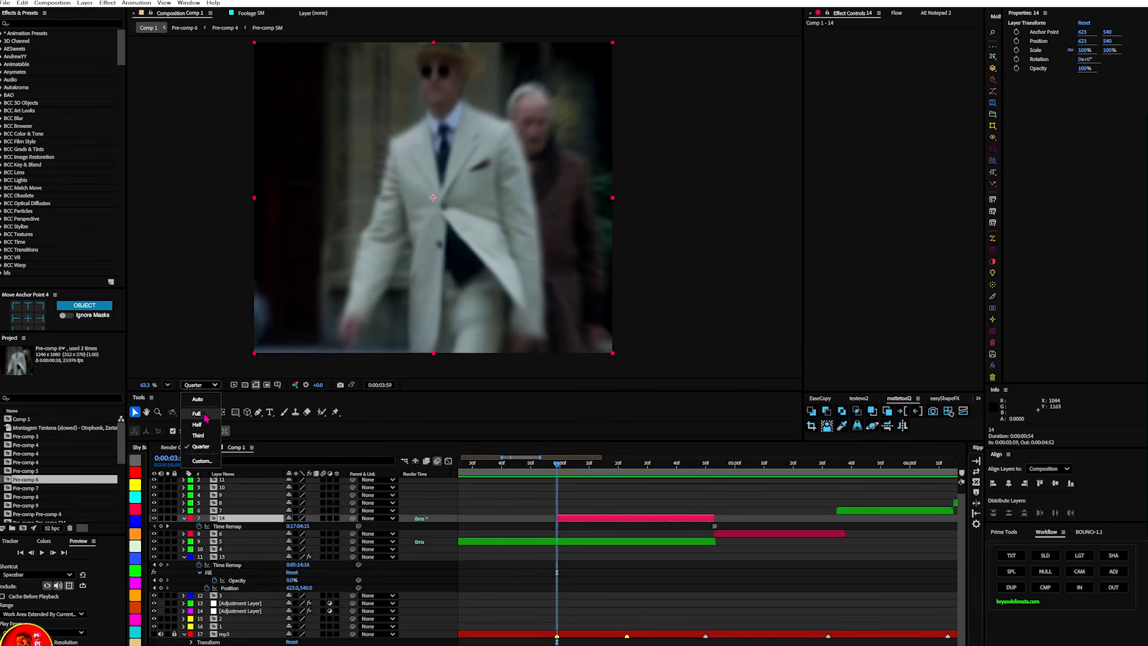
pyautogui.click(260, 414)
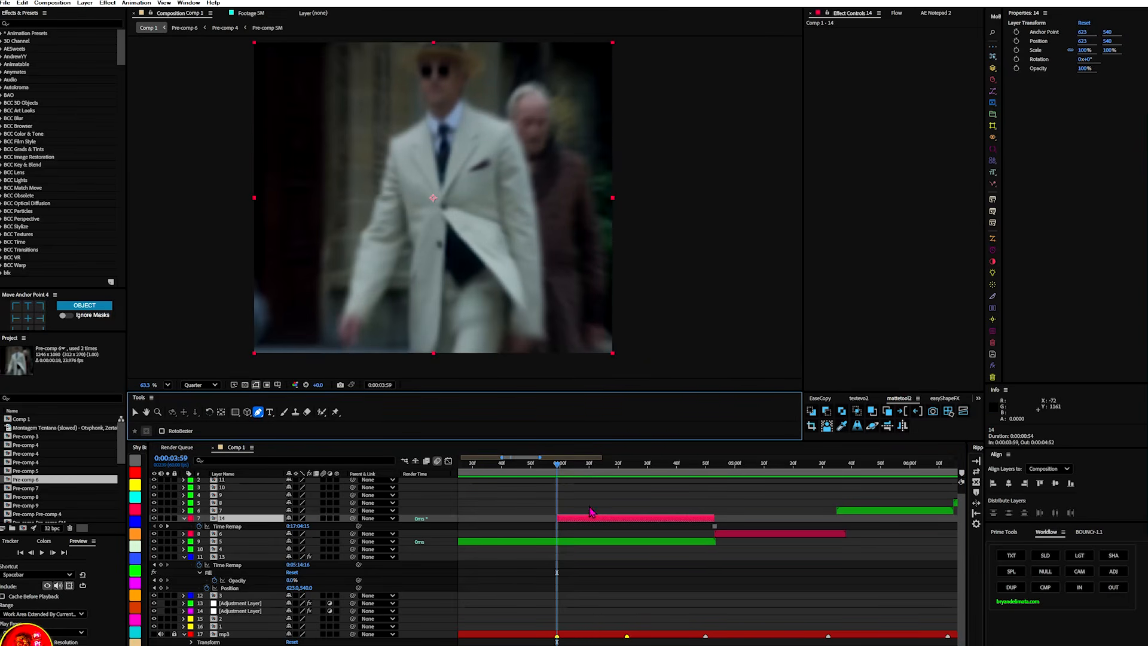
pyautogui.scroll(3, 371, 333)
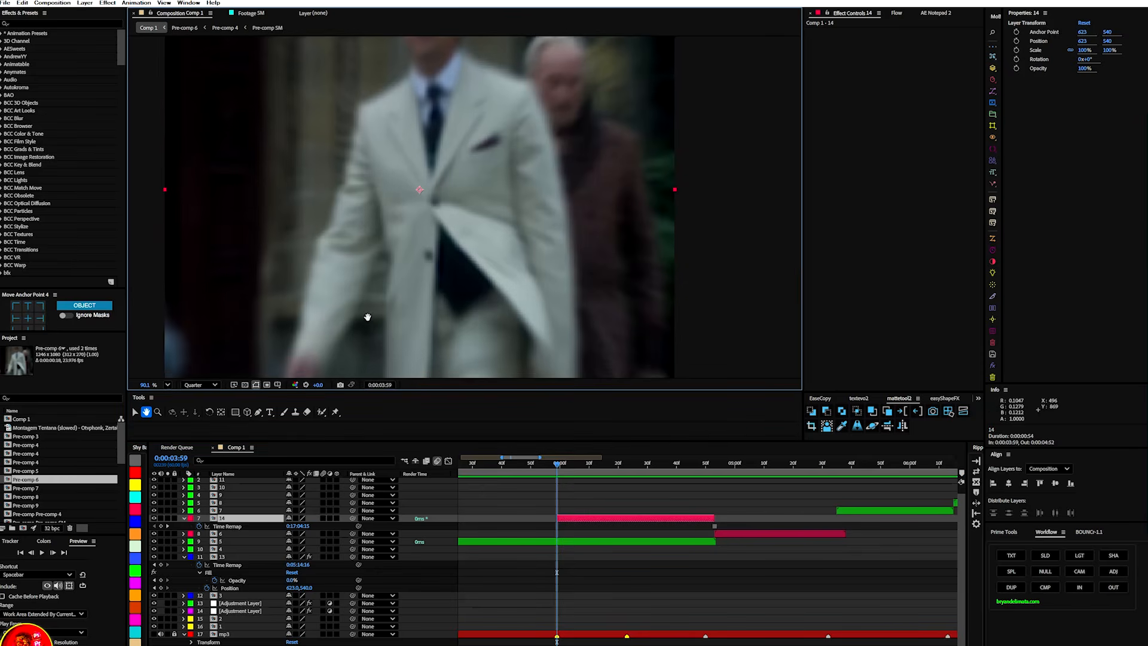
pyautogui.moveTo(392, 346); pyautogui.dragTo(387, 324)
pyautogui.click(389, 297)
pyautogui.click(390, 225)
pyautogui.click(396, 194)
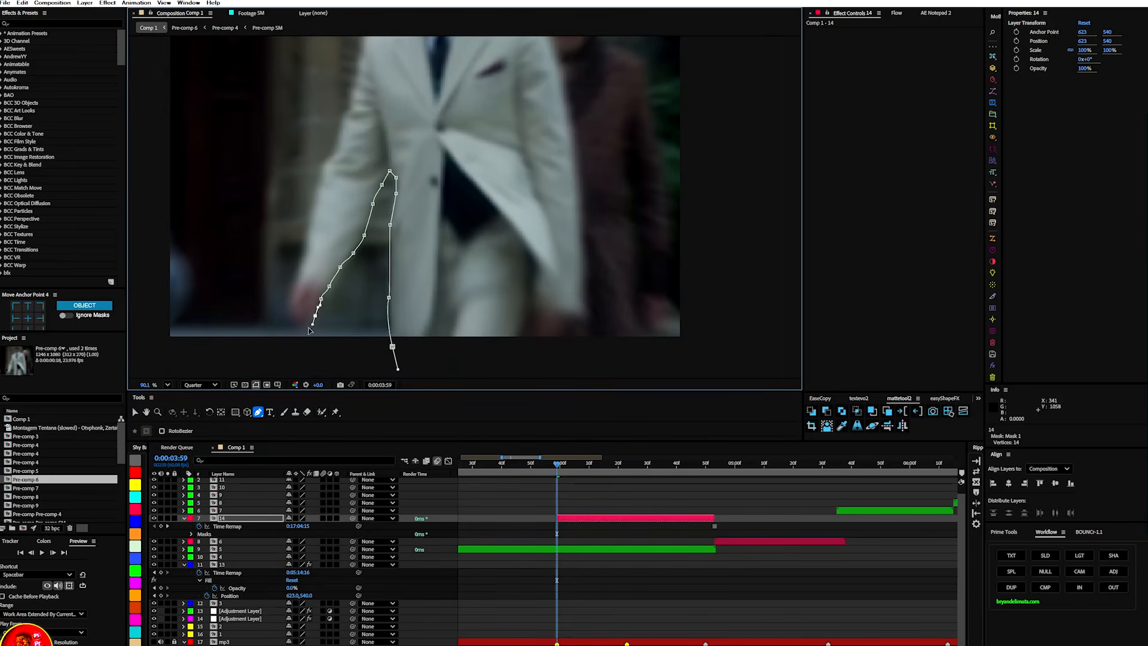
pyautogui.click(340, 129)
pyautogui.click(345, 112)
pyautogui.click(352, 99)
pyautogui.moveTo(354, 83); pyautogui.dragTo(354, 258)
pyautogui.click(418, 160)
pyautogui.click(461, 142)
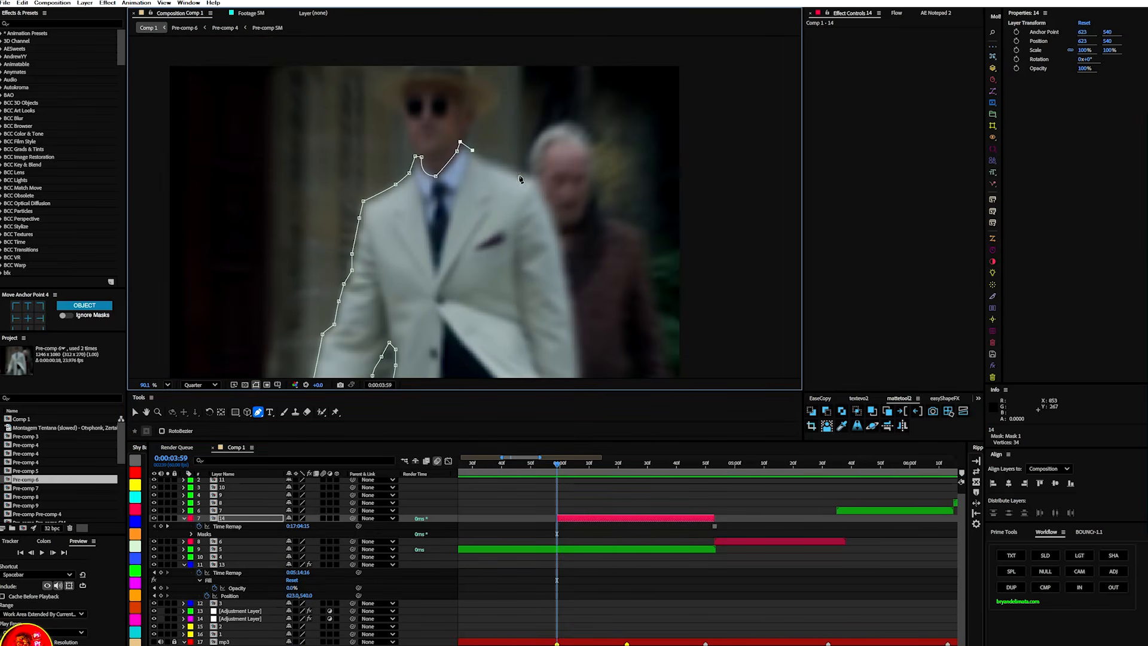
pyautogui.moveTo(564, 287); pyautogui.dragTo(533, 126)
pyautogui.click(552, 268)
pyautogui.moveTo(507, 277); pyautogui.dragTo(500, 275)
pyautogui.moveTo(491, 342); pyautogui.dragTo(486, 365)
pyautogui.moveTo(458, 364); pyautogui.dragTo(438, 364)
pyautogui.click(366, 358)
pyautogui.click(361, 359)
pyautogui.scroll(-2, 396, 294)
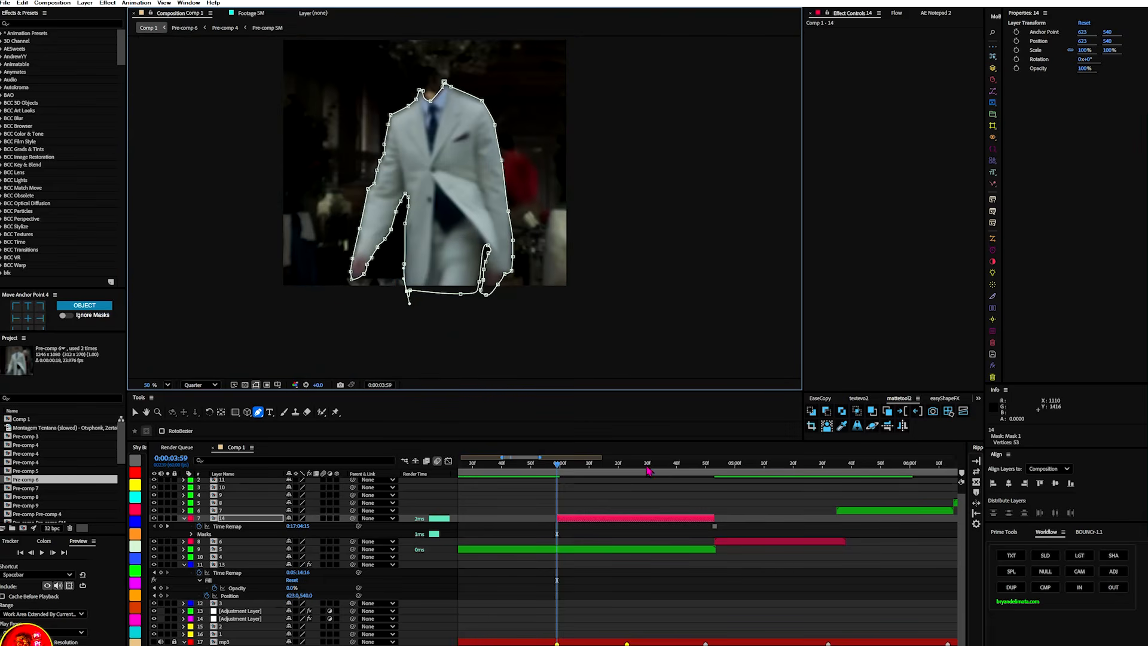
# - Duplicate the masked layer 14 and delete Mask 1 from the original layer below the copy
pyautogui.moveTo(557, 474); pyautogui.dragTo(596, 521)
pyautogui.hotkey('ctrl', 'd')
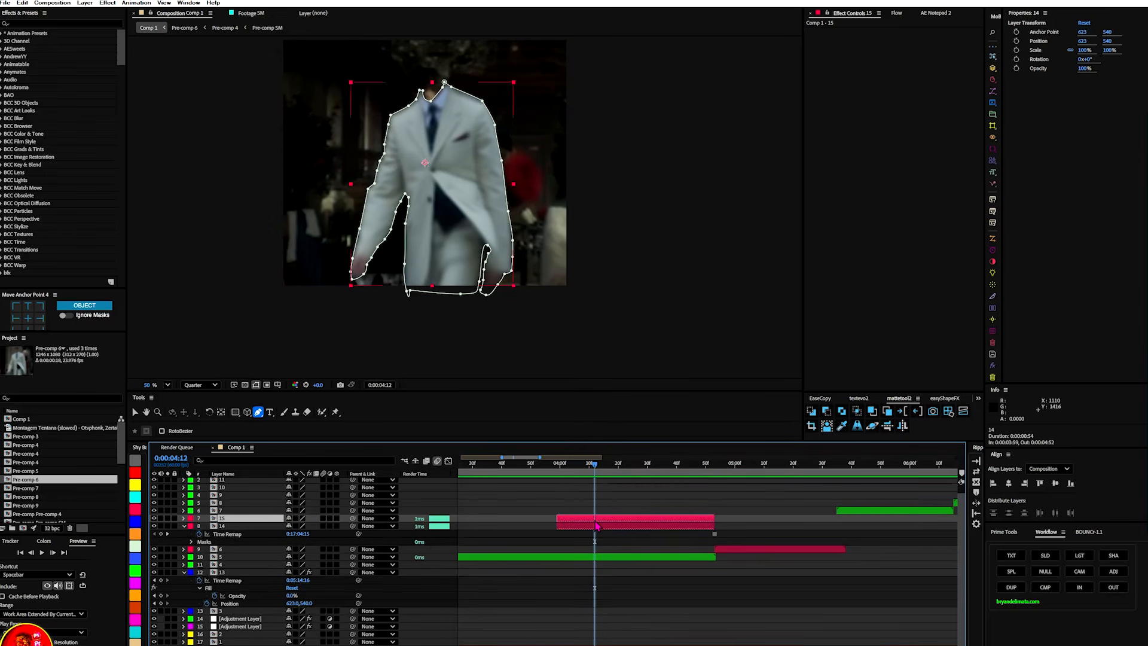
pyautogui.click(250, 526)
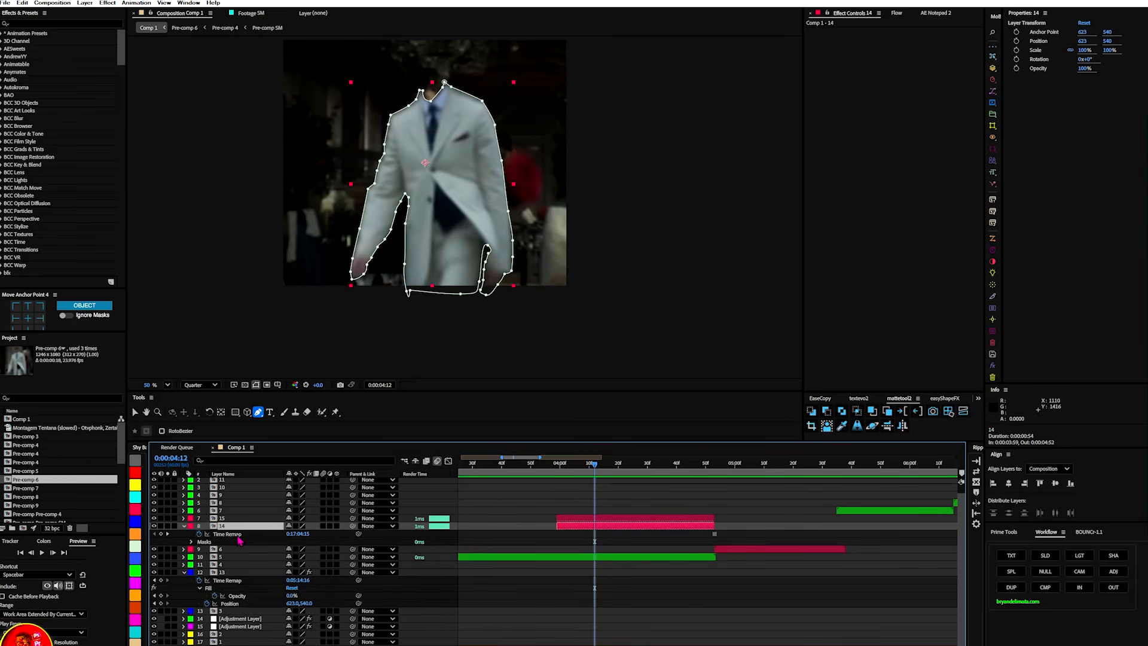
pyautogui.click(184, 526)
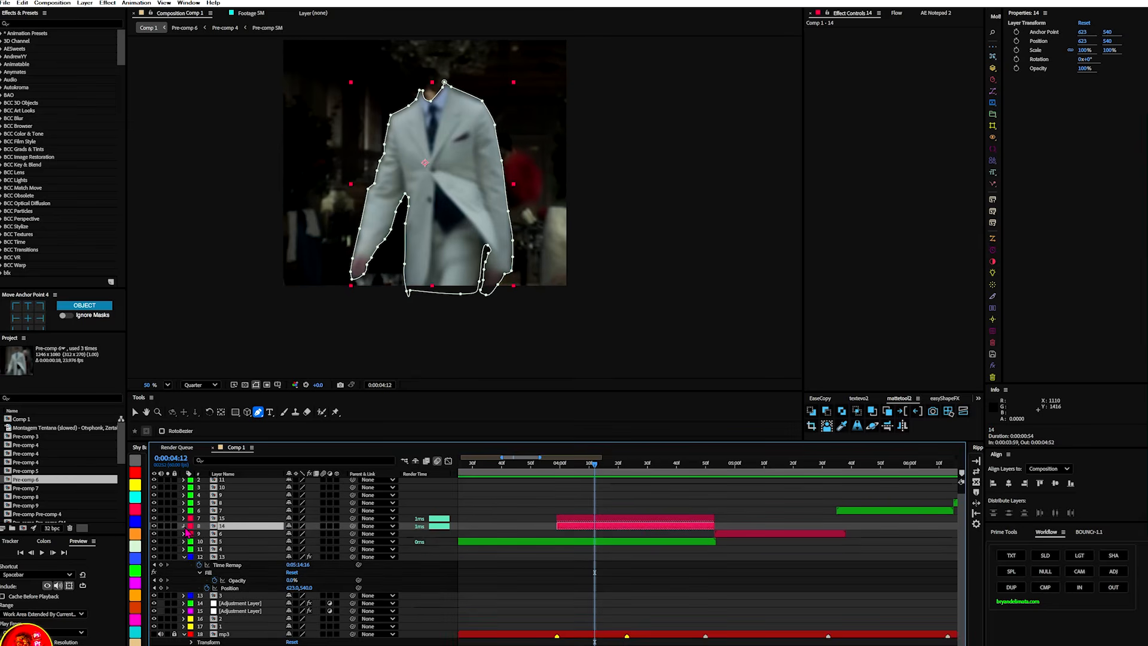
pyautogui.click(185, 527)
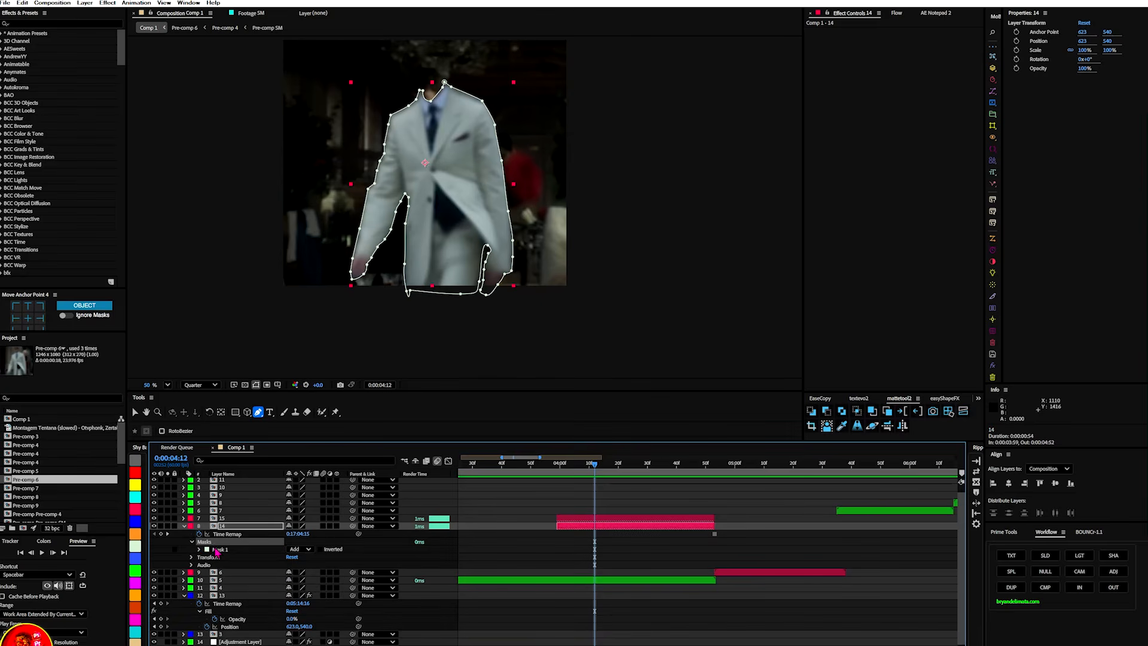
pyautogui.click(216, 550)
pyautogui.press('Delete')
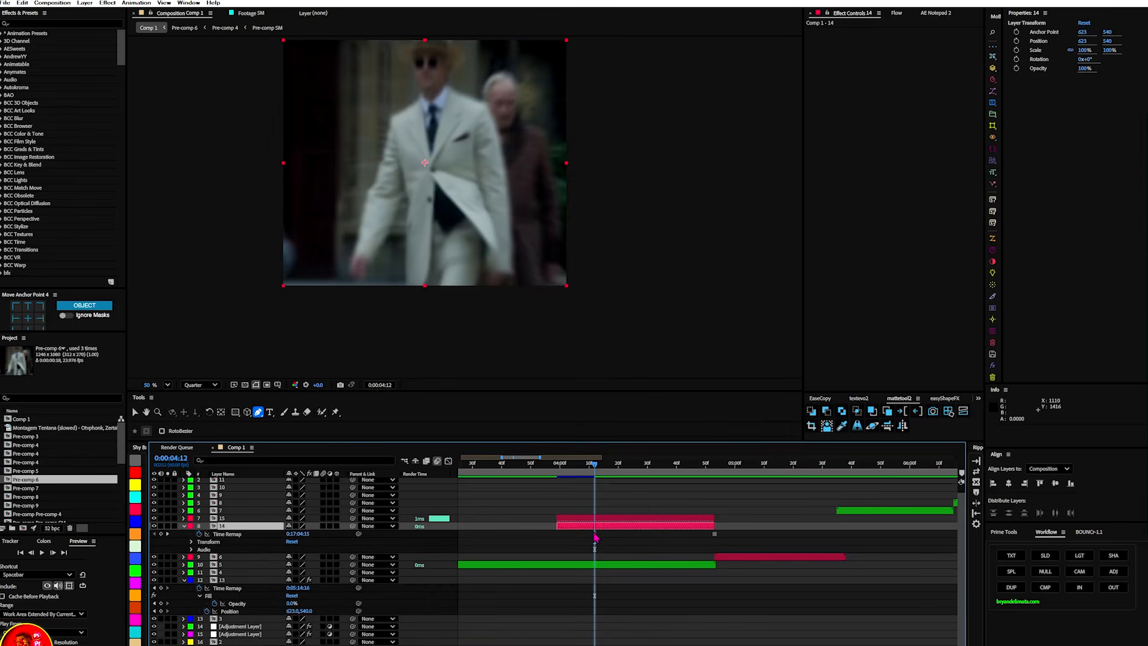
# - Draw a closed Pen mask around the man's face, neck and hat on layer 14
pyautogui.scroll(3, 448, 73)
pyautogui.press('h')
pyautogui.moveTo(446, 72); pyautogui.dragTo(441, 317)
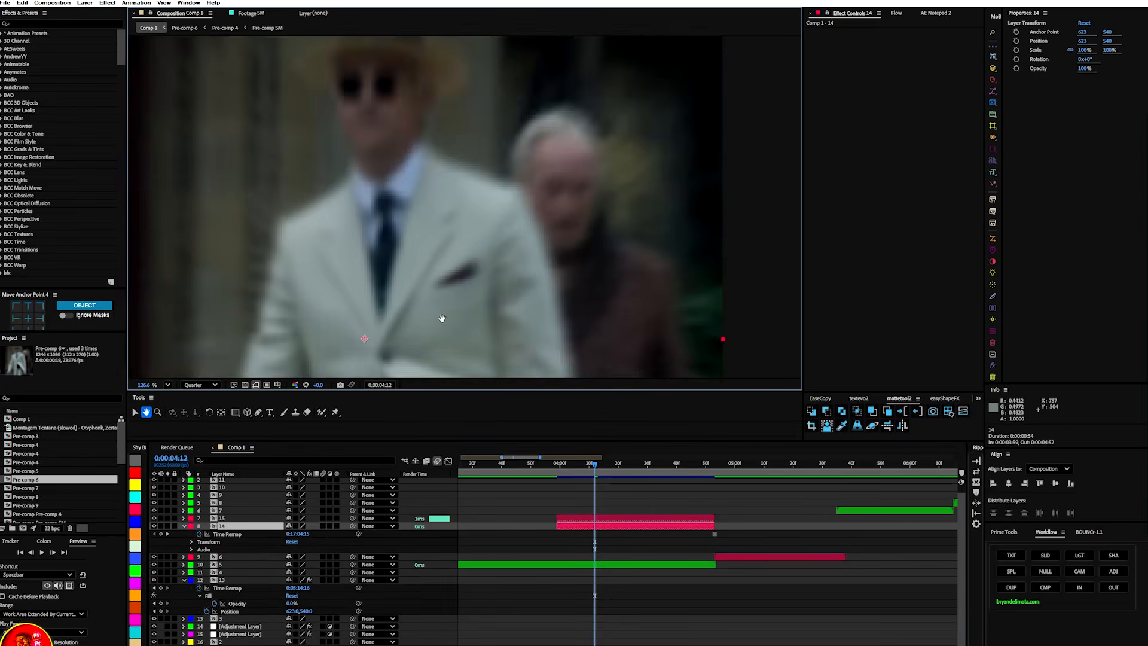
pyautogui.scroll(4, 387, 196)
pyautogui.moveTo(387, 195); pyautogui.dragTo(486, 300)
pyautogui.press('g')
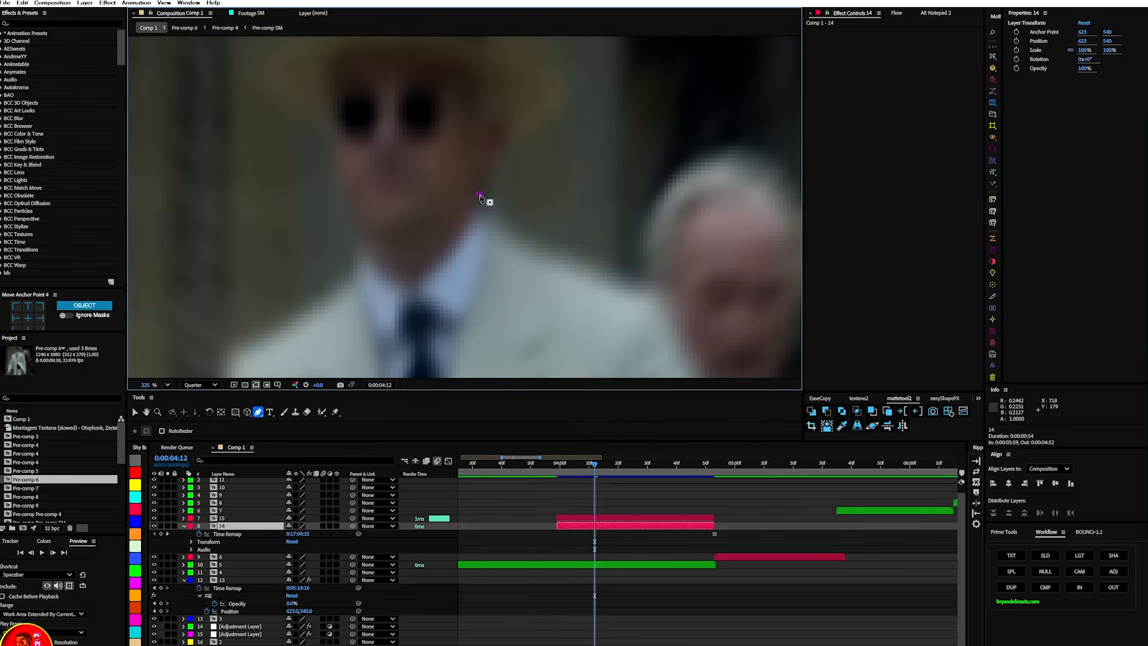
pyautogui.click(462, 235)
pyautogui.click(418, 279)
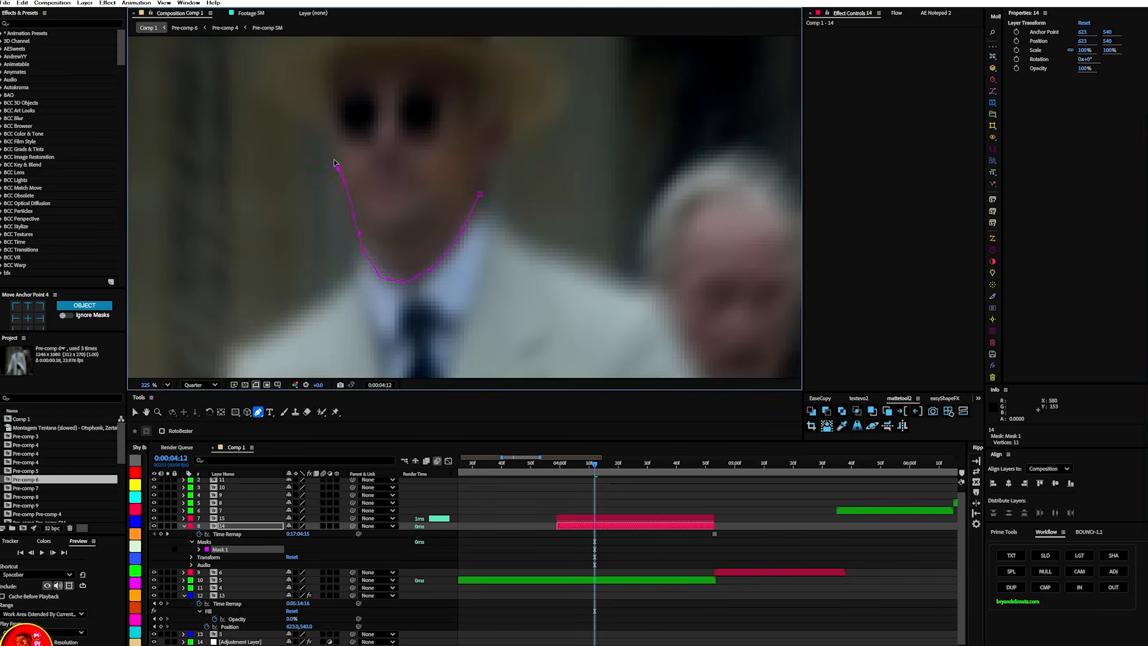
pyautogui.click(328, 141)
pyautogui.click(321, 125)
pyautogui.click(297, 115)
pyautogui.moveTo(293, 112); pyautogui.dragTo(372, 248)
pyautogui.click(351, 230)
pyautogui.click(602, 273)
pyautogui.click(578, 284)
pyautogui.click(560, 331)
pyautogui.scroll(-3, 515, 318)
pyautogui.press('h')
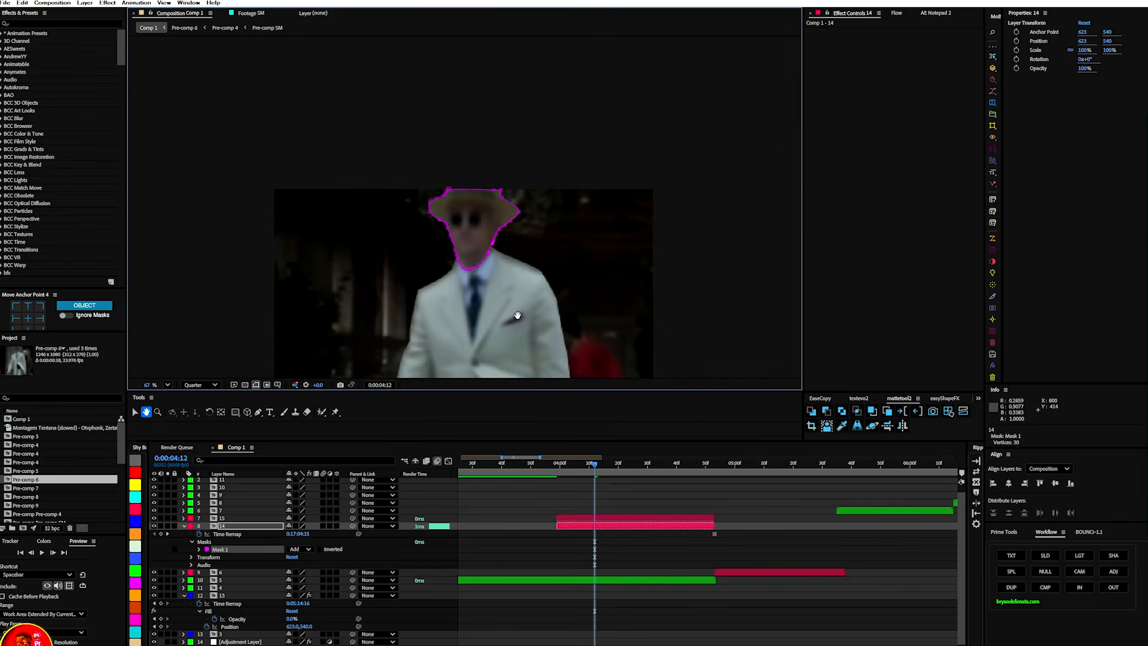
pyautogui.moveTo(516, 317); pyautogui.dragTo(519, 156)
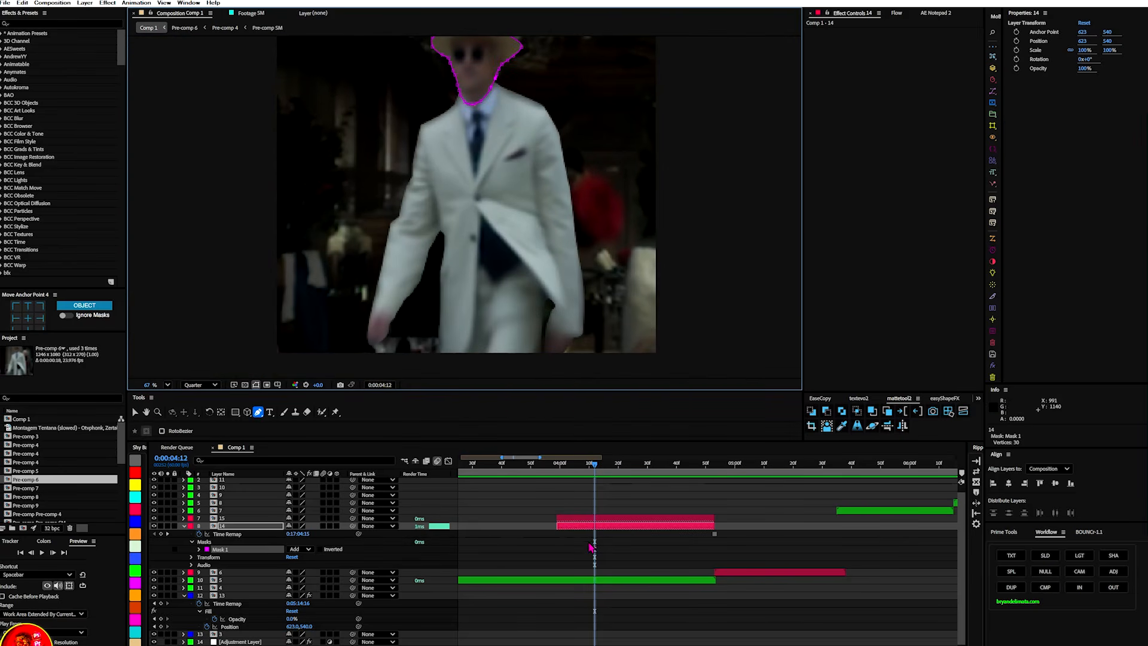
pyautogui.click(596, 527)
pyautogui.click(597, 519)
pyautogui.keyDown('shift'); pyautogui.click(597, 526); pyautogui.keyUp('shift')
pyautogui.hotkey('alt', 'shift', 'p')
pyautogui.press('v')
pyautogui.hotkey('ctrl', 'z')
# - Move the anchor point of layer 15, the masked body, to its bottom centre at 654.8, 1080
pyautogui.scroll(-3, 496, 222)
pyautogui.press('space')
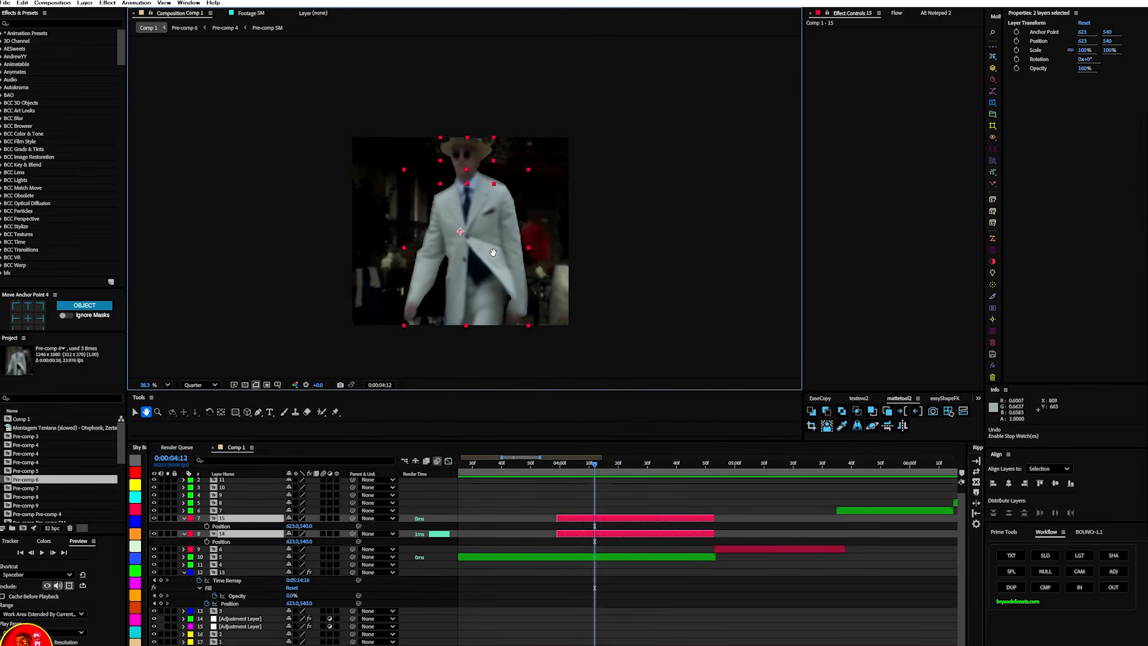
pyautogui.scroll(2, 496, 221)
pyautogui.press('v')
pyautogui.click(221, 412)
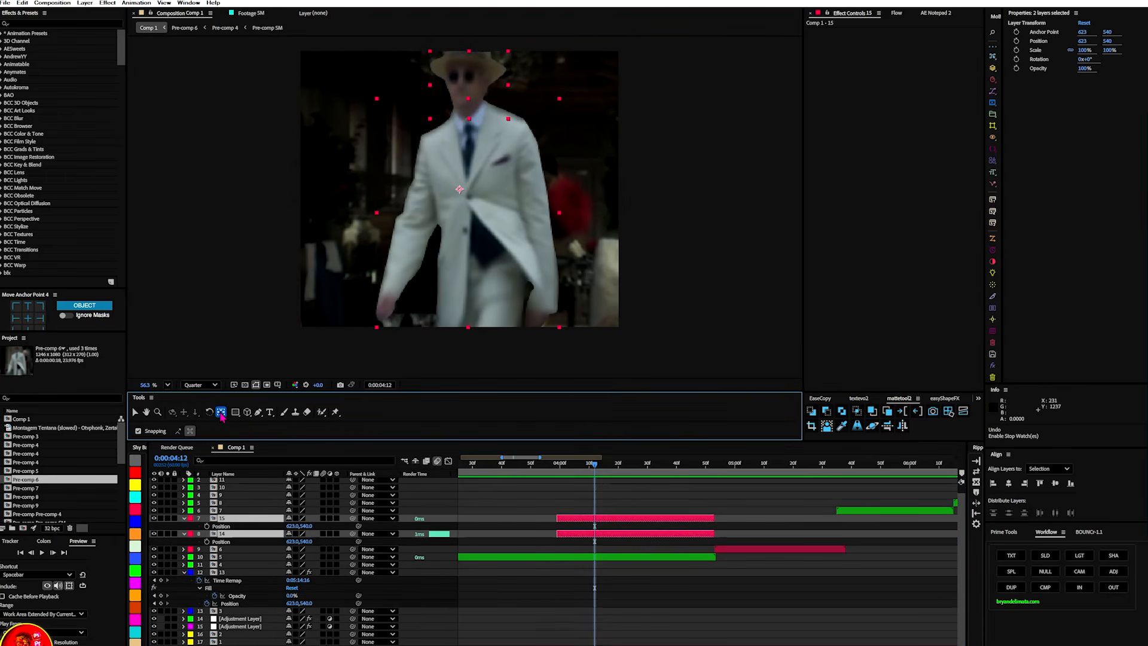
pyautogui.click(605, 509)
pyautogui.click(594, 521)
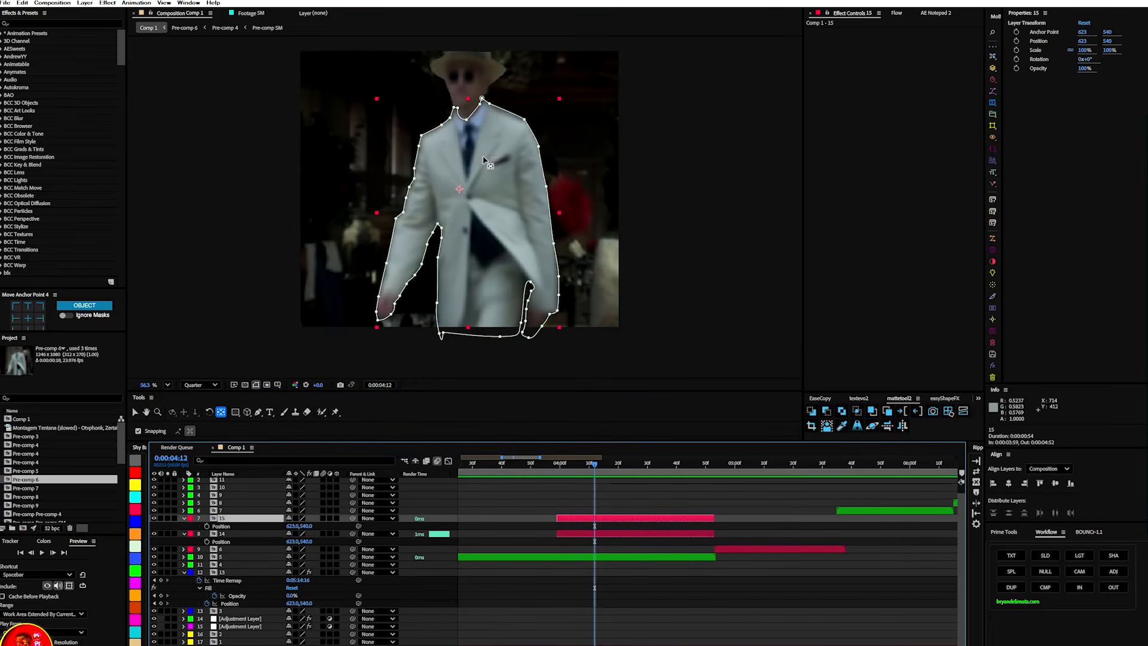
pyautogui.click(464, 218)
pyautogui.moveTo(464, 217); pyautogui.dragTo(473, 332)
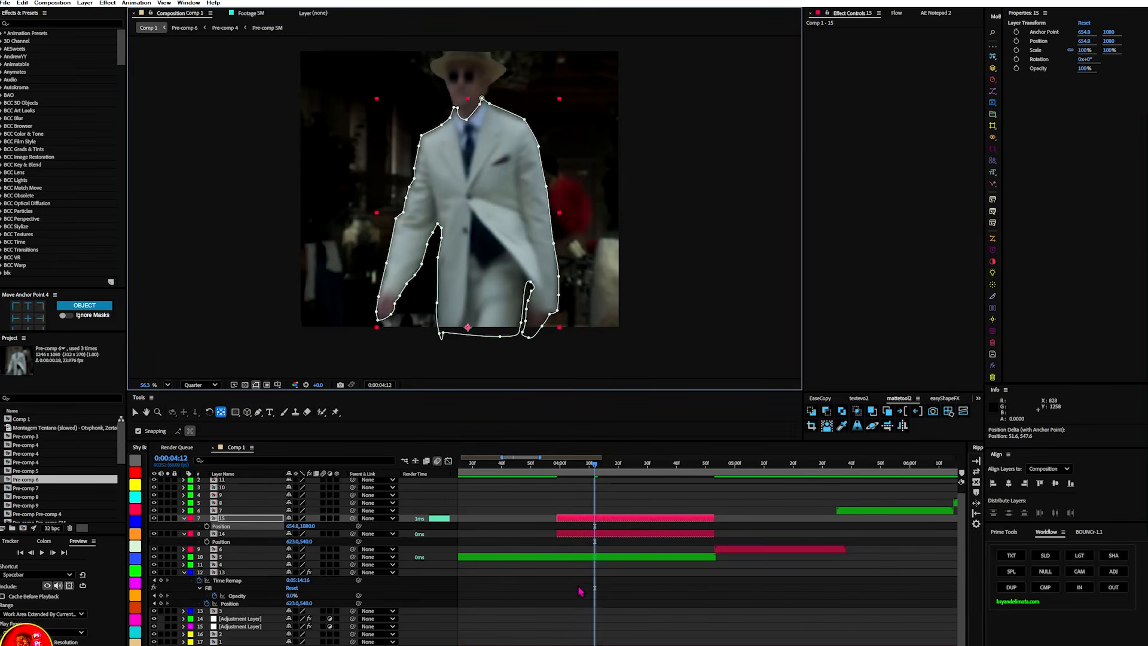
# - Move the anchor point of layer 14, the masked head, to the base of the neck at 654.8, 260
pyautogui.click(231, 538)
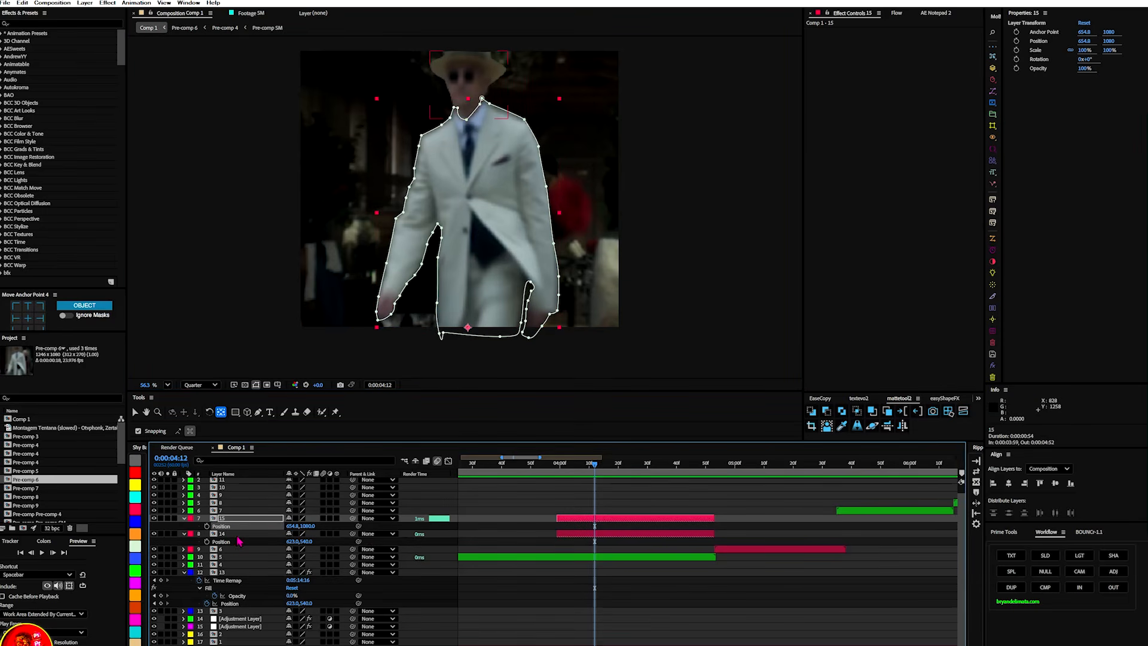
pyautogui.click(238, 535)
pyautogui.scroll(1, 491, 189)
pyautogui.moveTo(485, 173); pyautogui.dragTo(453, 197)
pyautogui.press('y')
# - Add Position and Scale keyframes to layers 15 and 14 and move them to the end of both layers
pyautogui.click(587, 518)
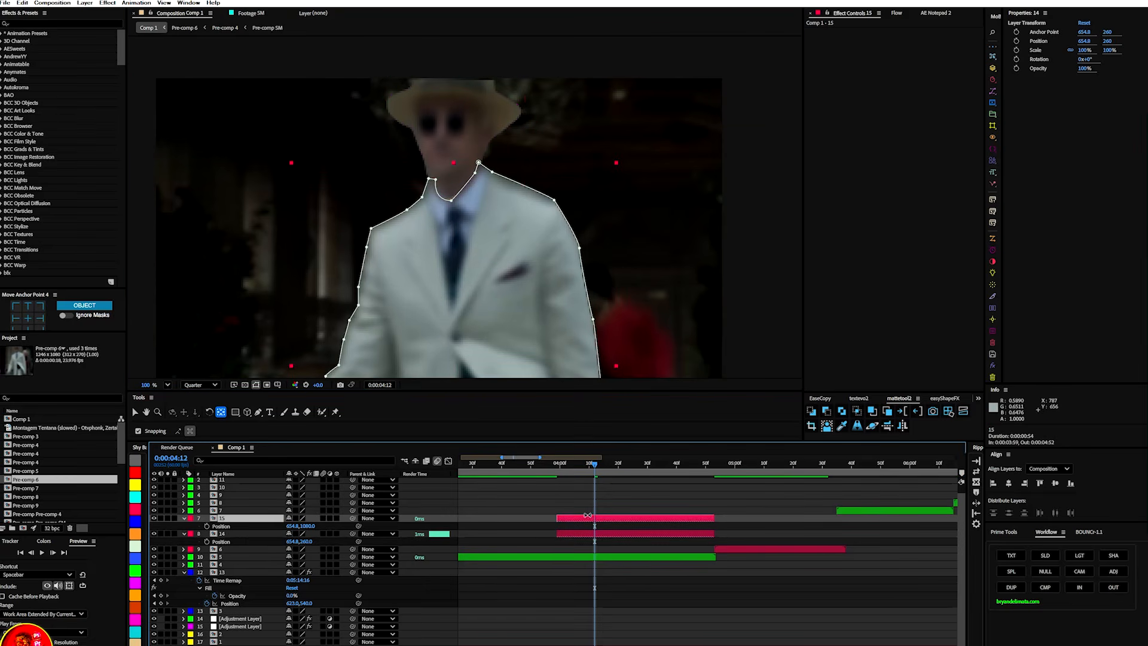
pyautogui.keyDown('shift'); pyautogui.click(588, 534); pyautogui.keyUp('shift')
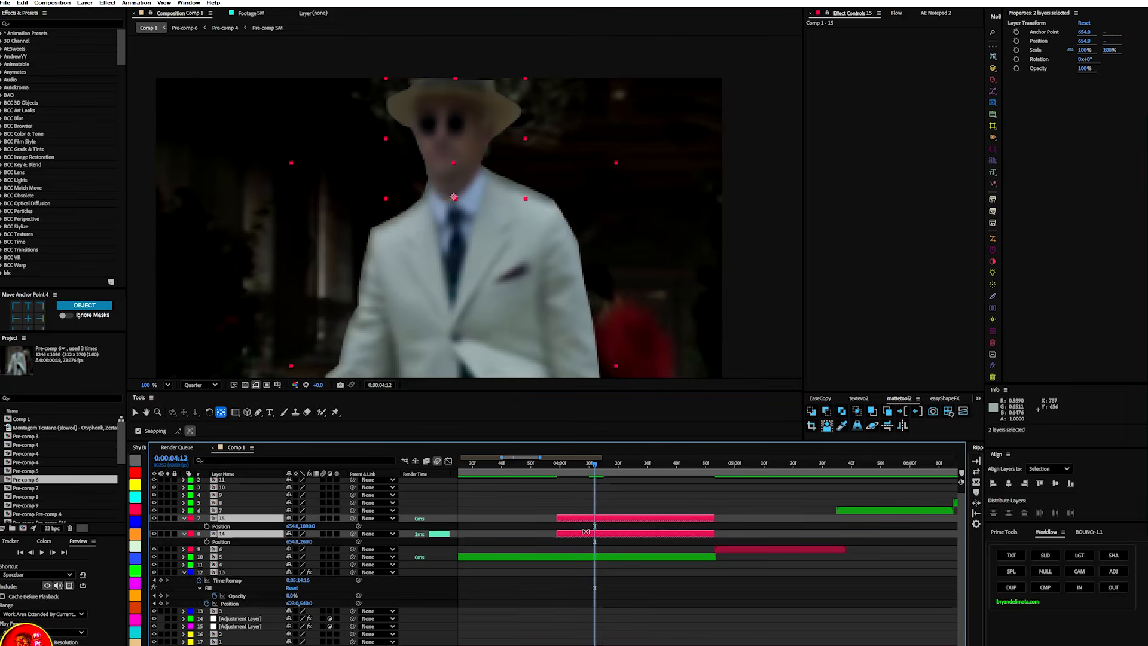
pyautogui.press('p')
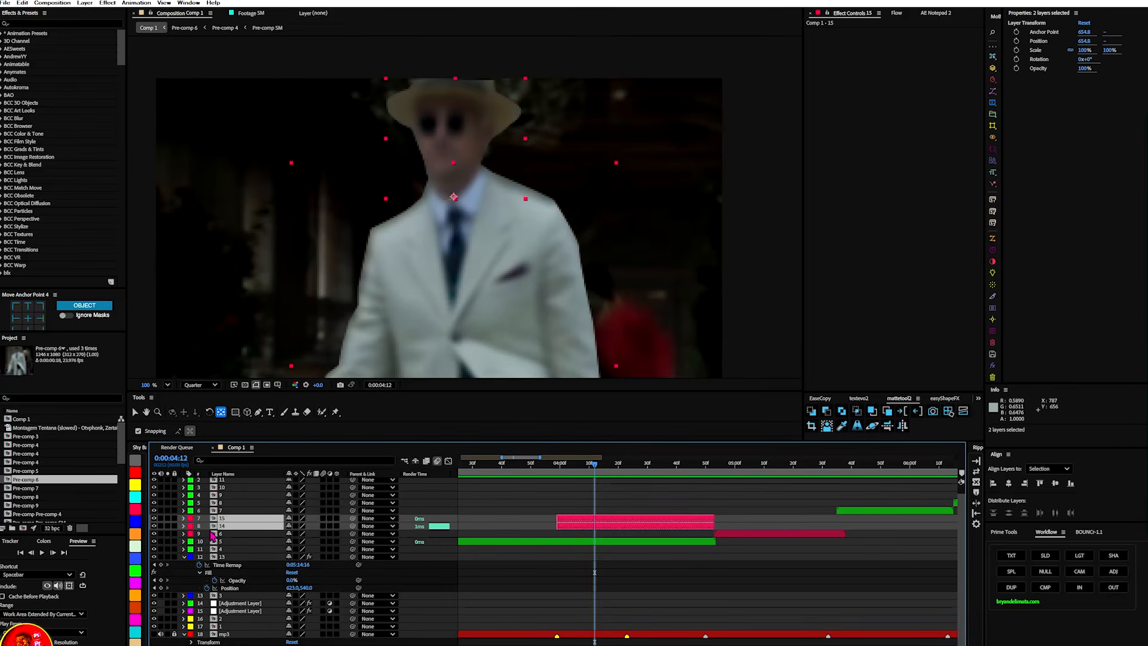
pyautogui.press('p')
pyautogui.hotkey('alt', 'shift', 'p')
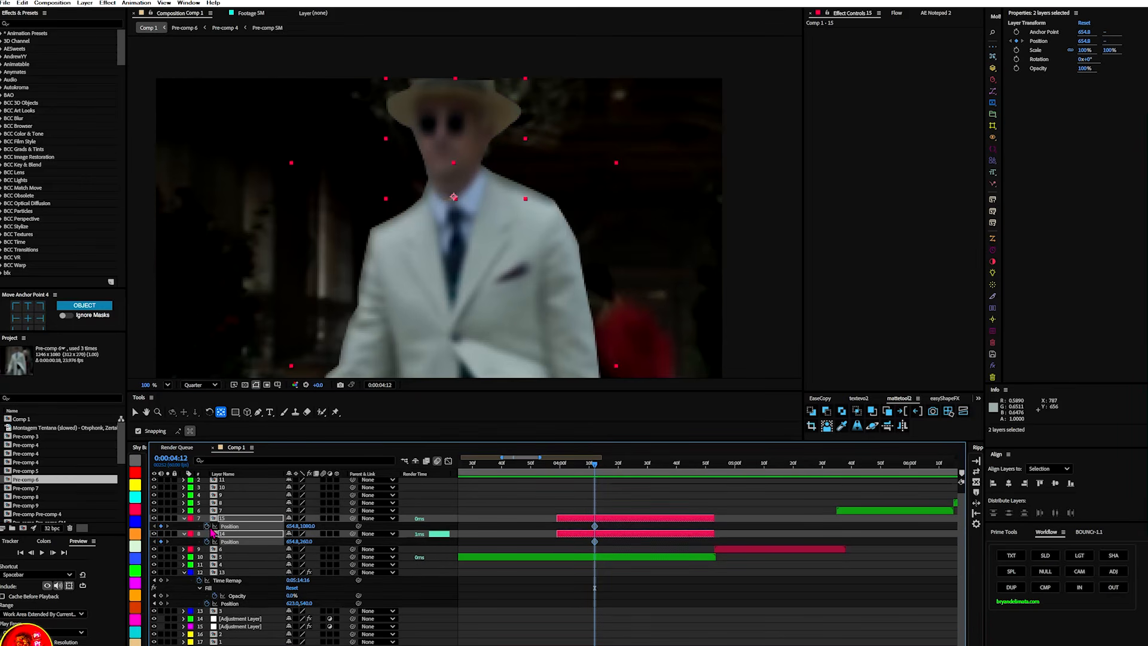
pyautogui.hotkey('alt', 'shift', 's')
pyautogui.press('u')
pyautogui.moveTo(607, 530); pyautogui.dragTo(714, 580)
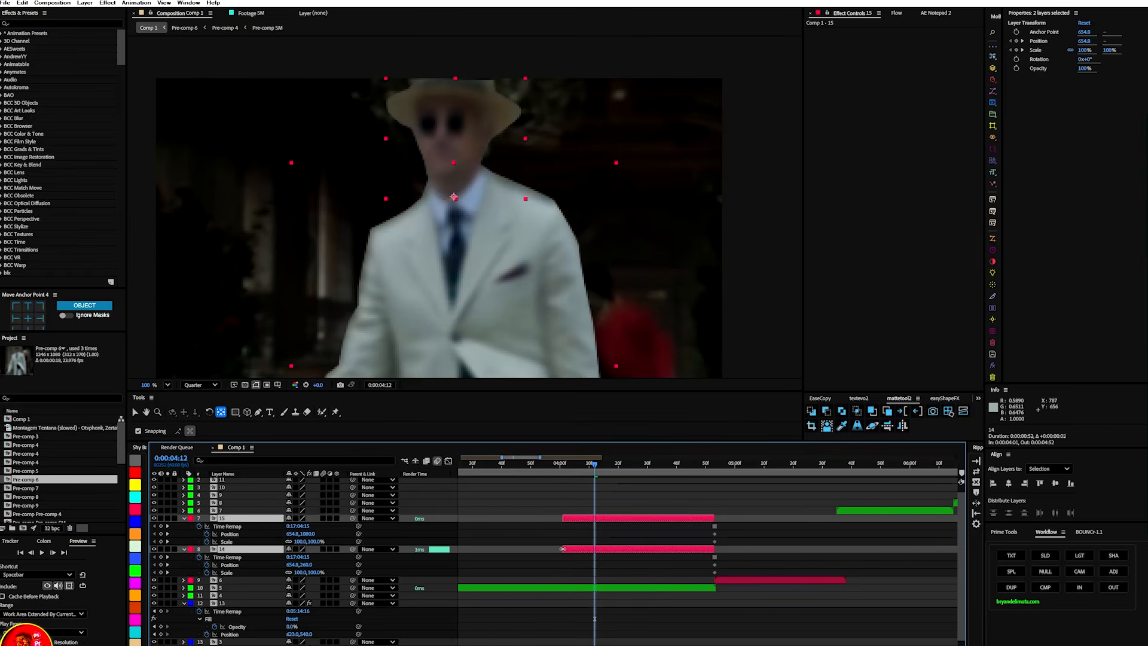
# - Trim only the start of layer 14, the masked head, to 0:00:04:23
pyautogui.moveTo(557, 549); pyautogui.dragTo(602, 556)
pyautogui.hotkey('ctrl', 'z')
pyautogui.click(625, 571)
pyautogui.click(614, 549)
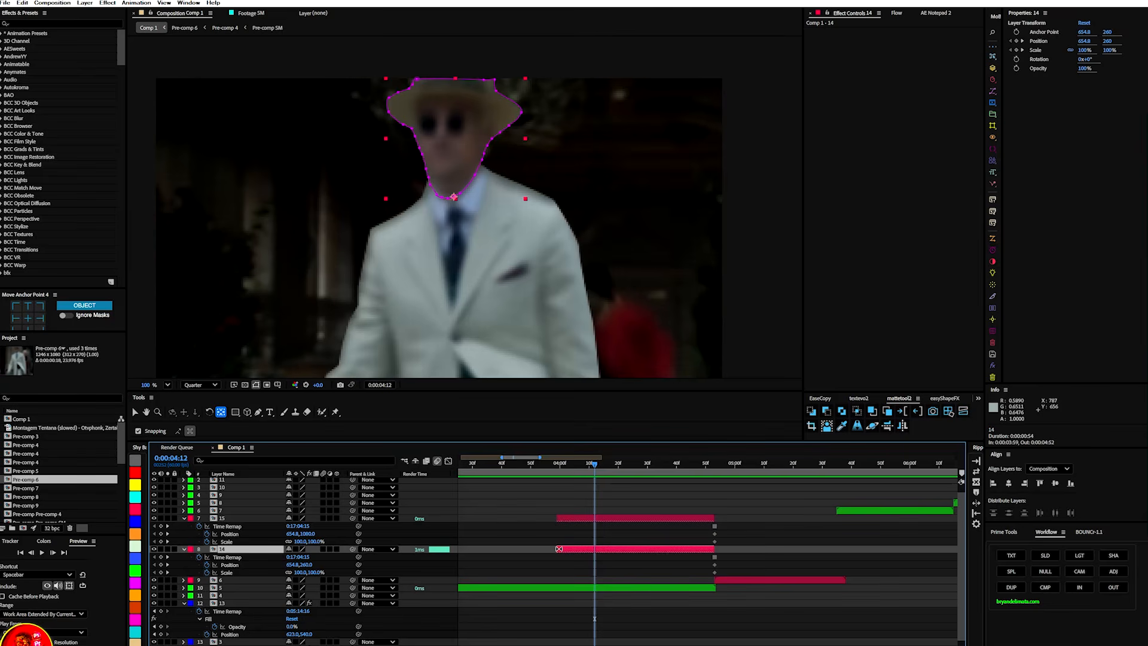
pyautogui.click(135, 412)
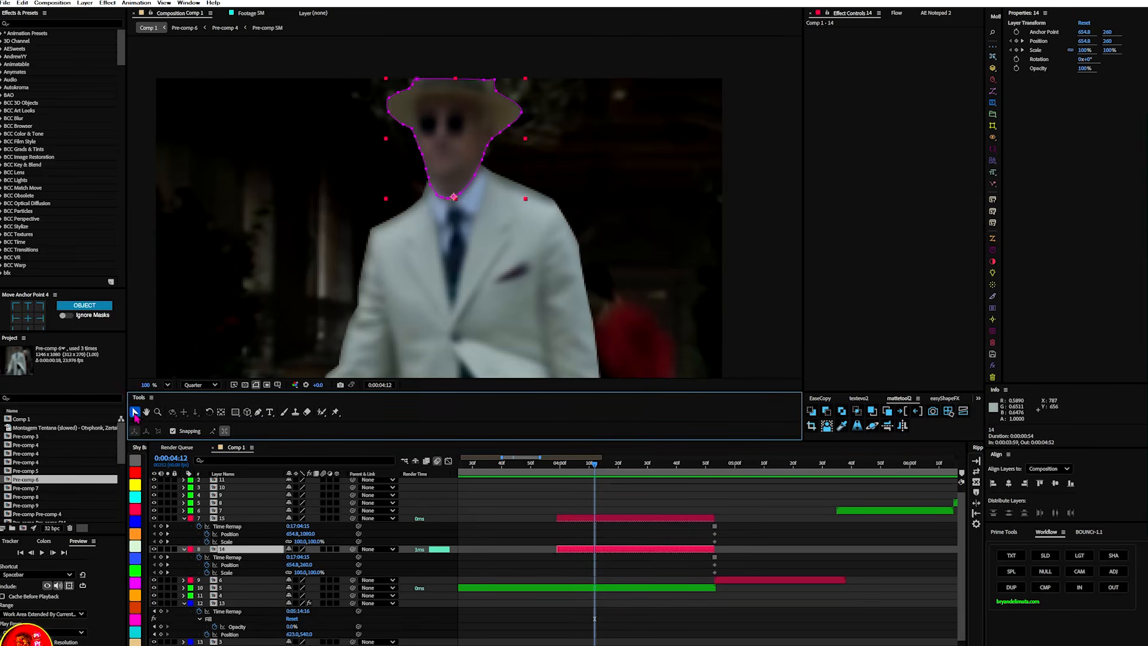
pyautogui.moveTo(557, 547); pyautogui.dragTo(610, 558)
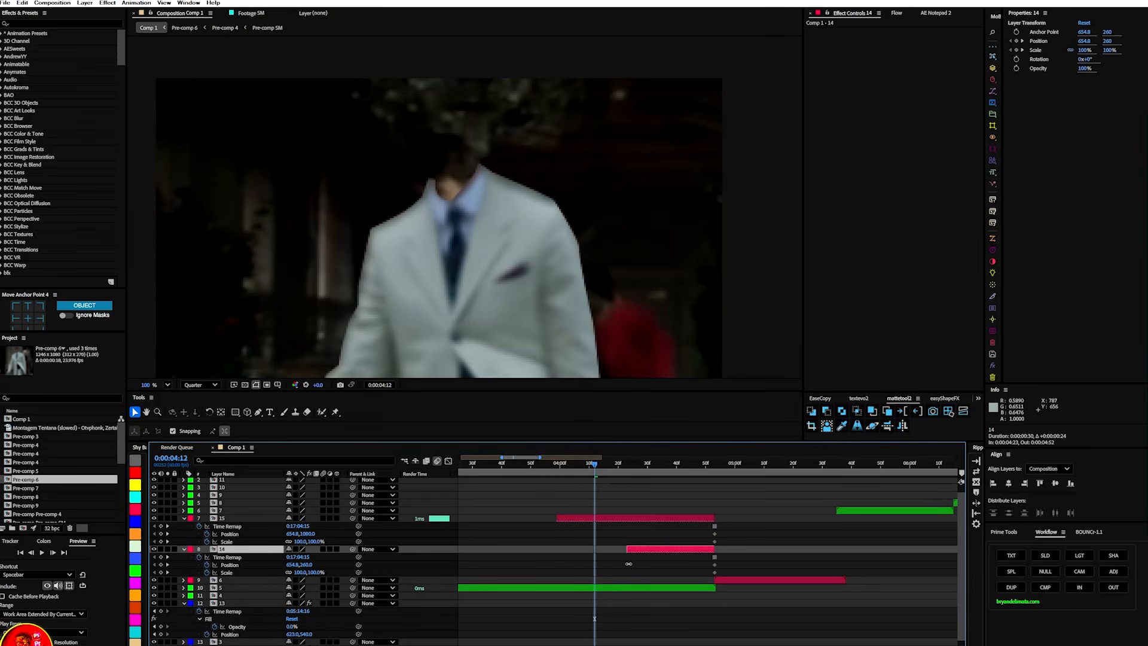
pyautogui.moveTo(595, 465); pyautogui.dragTo(628, 483)
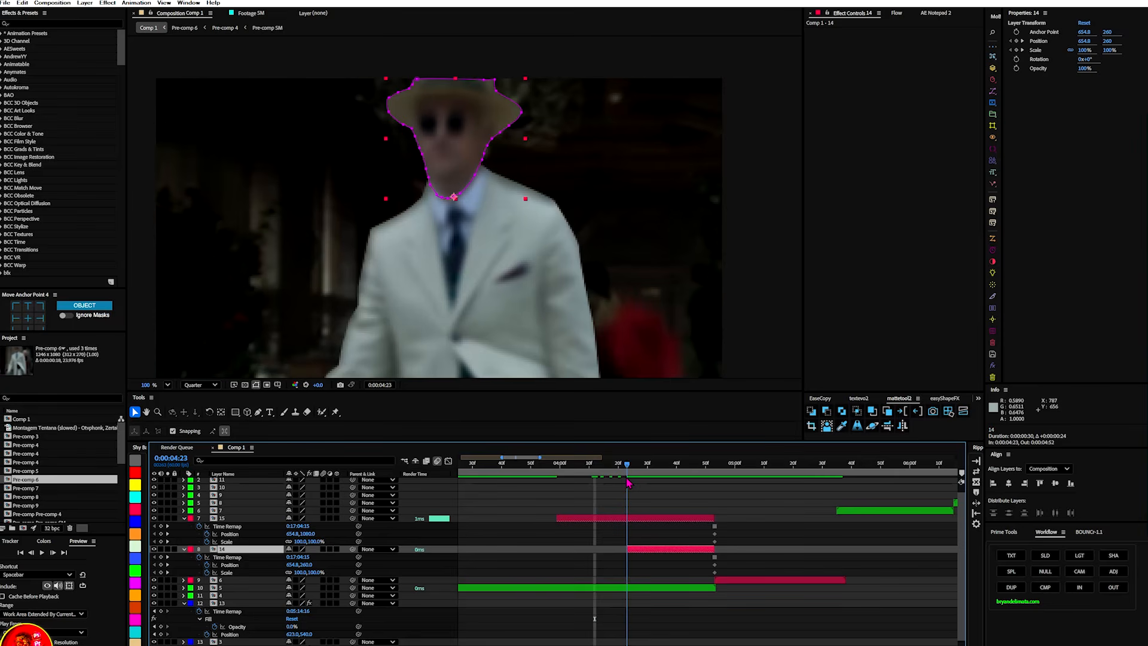
# - Go to 0:00:04:00 and set the Mask Feather of Mask 1 on layer 15 to 11 pixels
pyautogui.moveTo(627, 466); pyautogui.dragTo(564, 486)
pyautogui.click(237, 520)
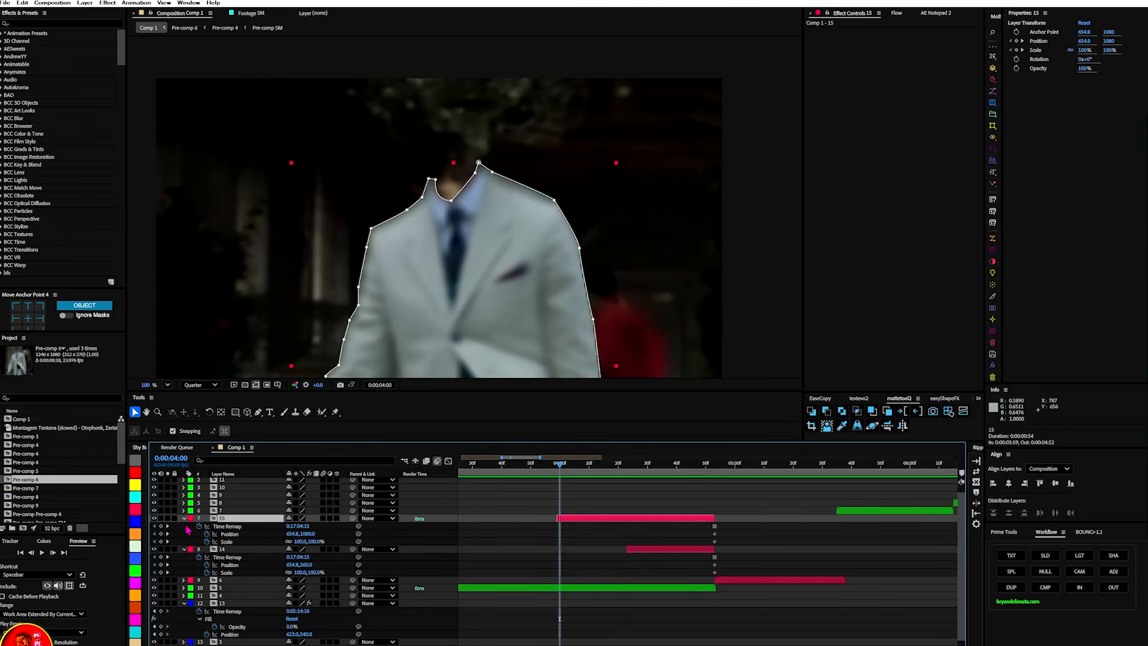
pyautogui.click(184, 519)
pyautogui.click(184, 519)
pyautogui.click(184, 519)
pyautogui.click(184, 519)
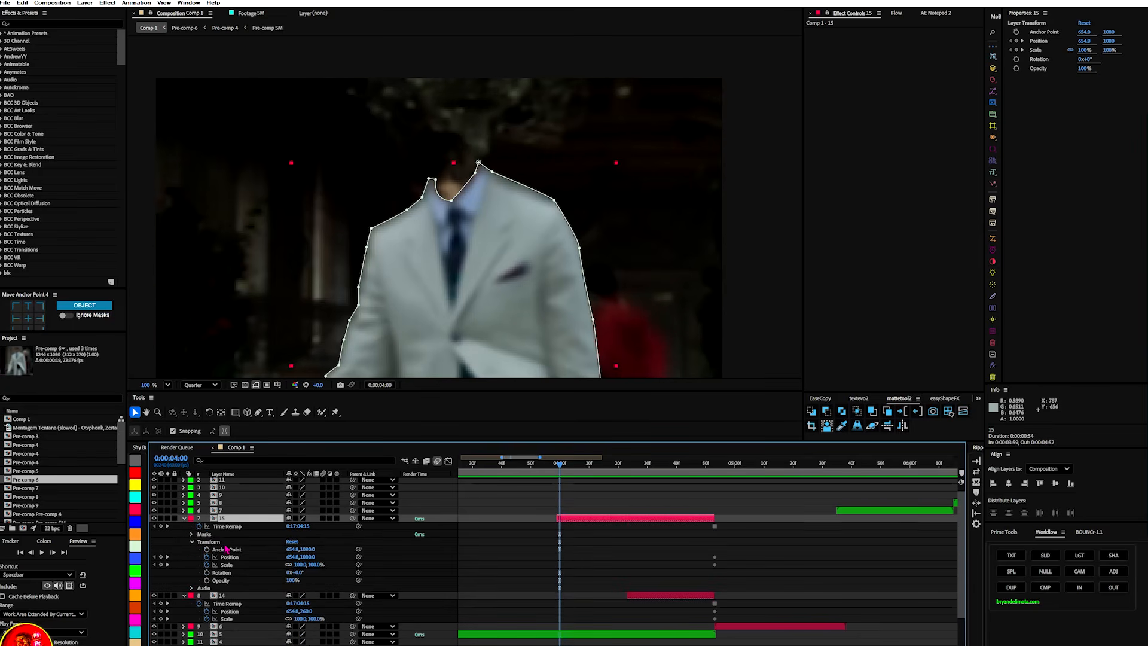
pyautogui.click(192, 535)
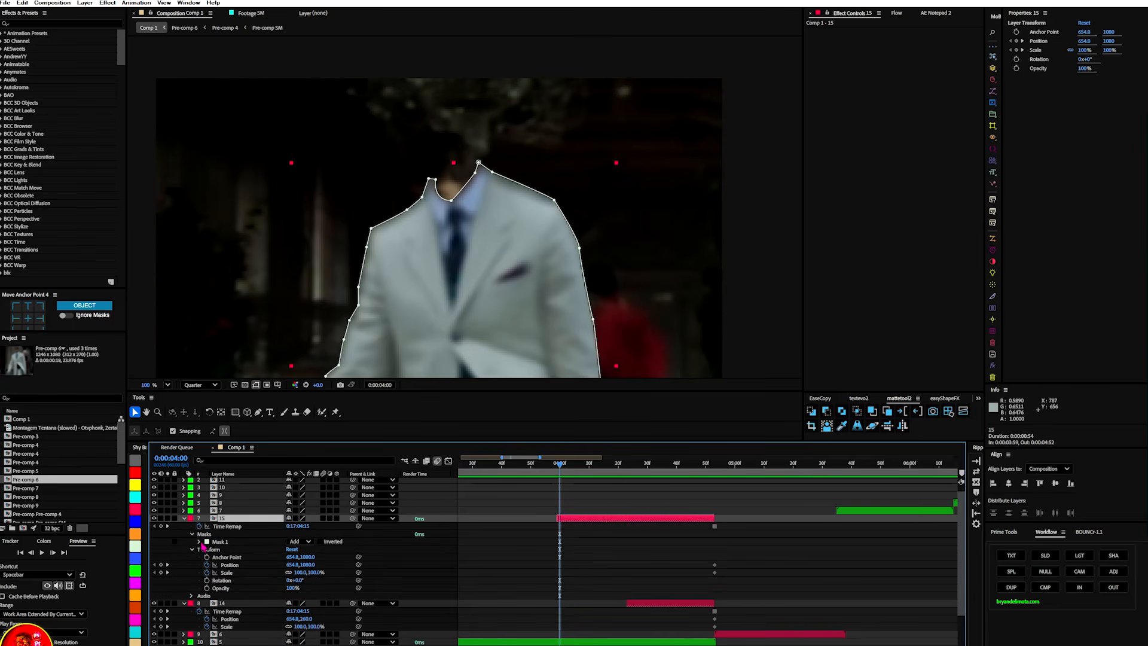
pyautogui.click(199, 542)
pyautogui.moveTo(299, 557)
pyautogui.mouseDown()
pyautogui.moveTo(314, 557)
pyautogui.moveTo(302, 557)
pyautogui.mouseUp()
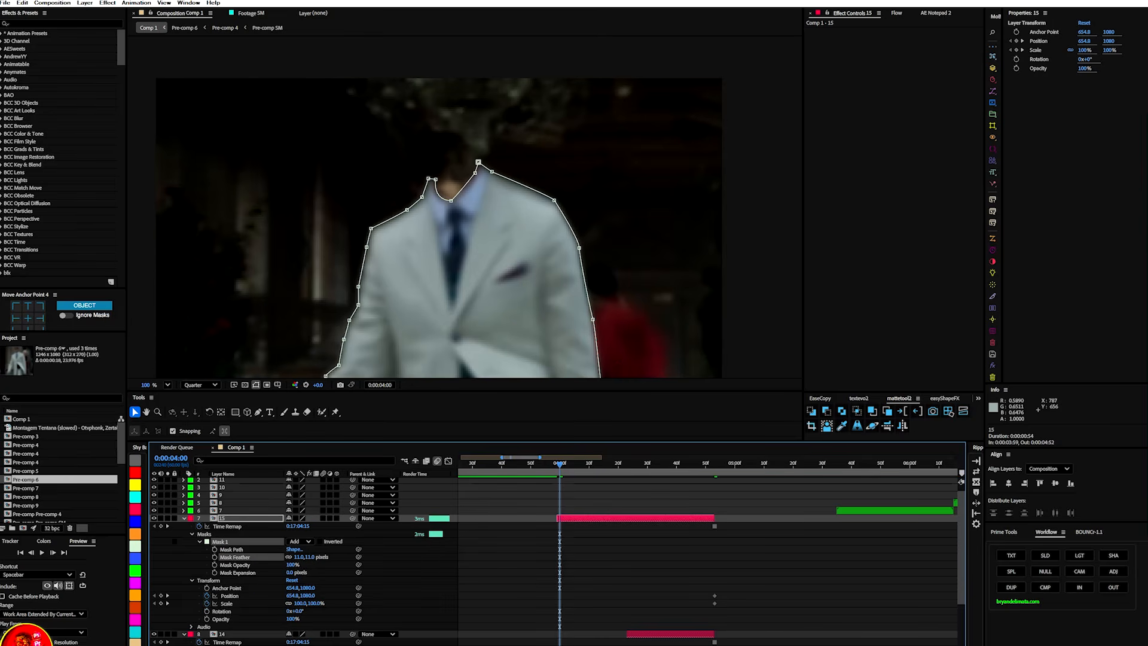
# - At the start of layer 15, the masked body, set Position to 654.8, 1980 and Scale to 0%, and preview the rise
pyautogui.scroll(-5, 198, 628)
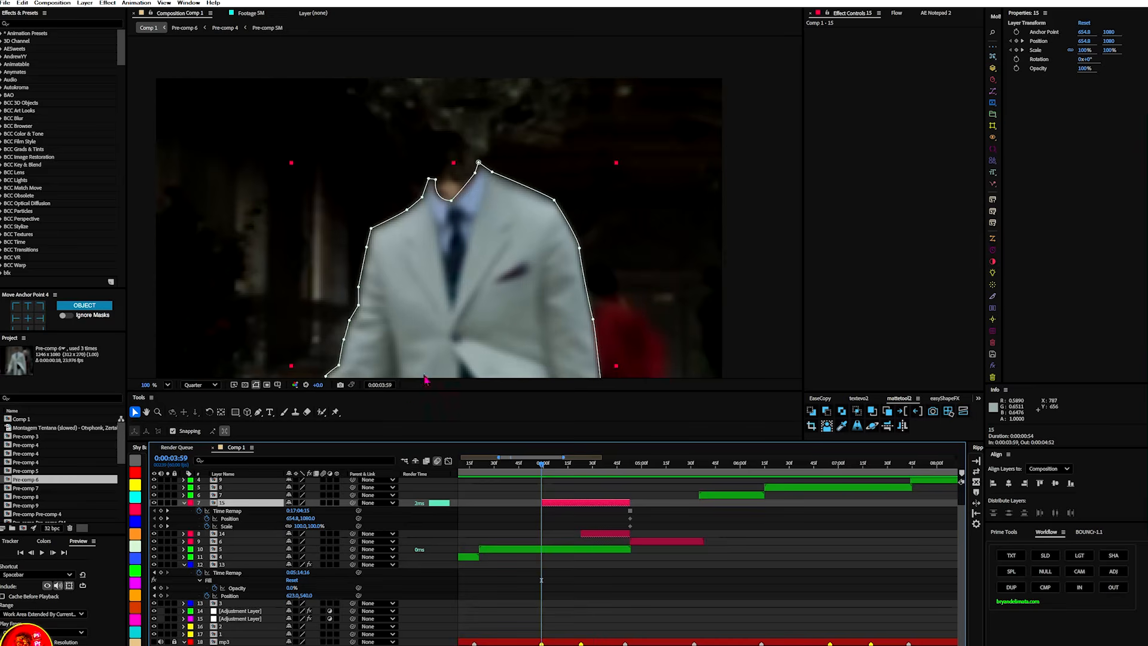
pyautogui.scroll(-4, 454, 251)
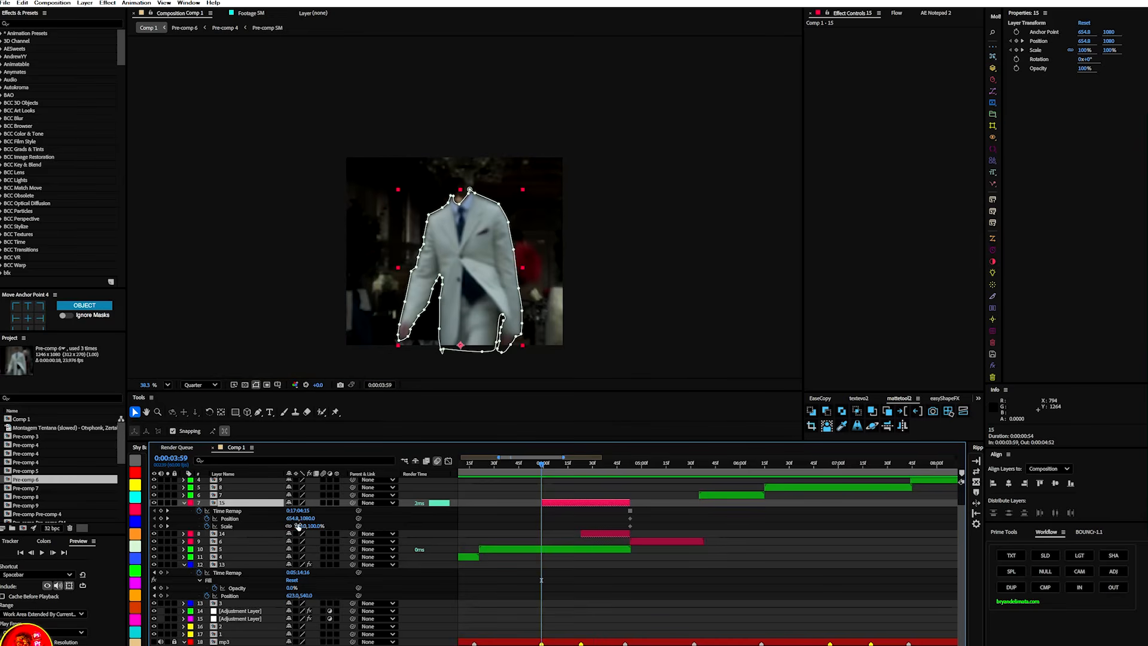
pyautogui.moveTo(306, 524); pyautogui.dragTo(717, 490)
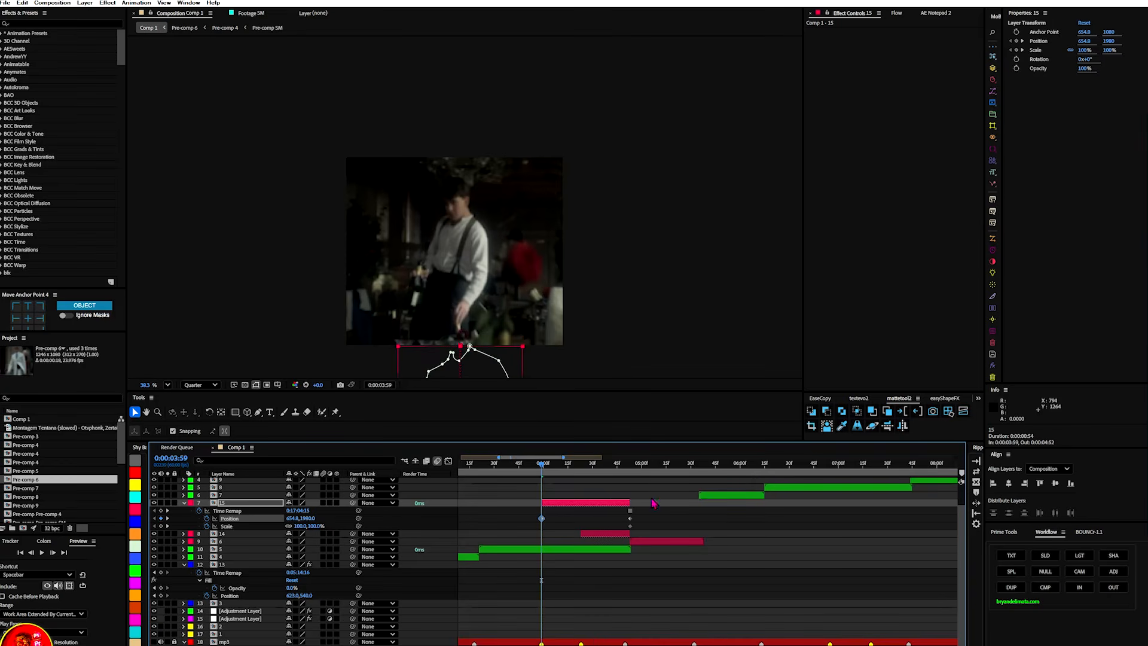
pyautogui.click(297, 526)
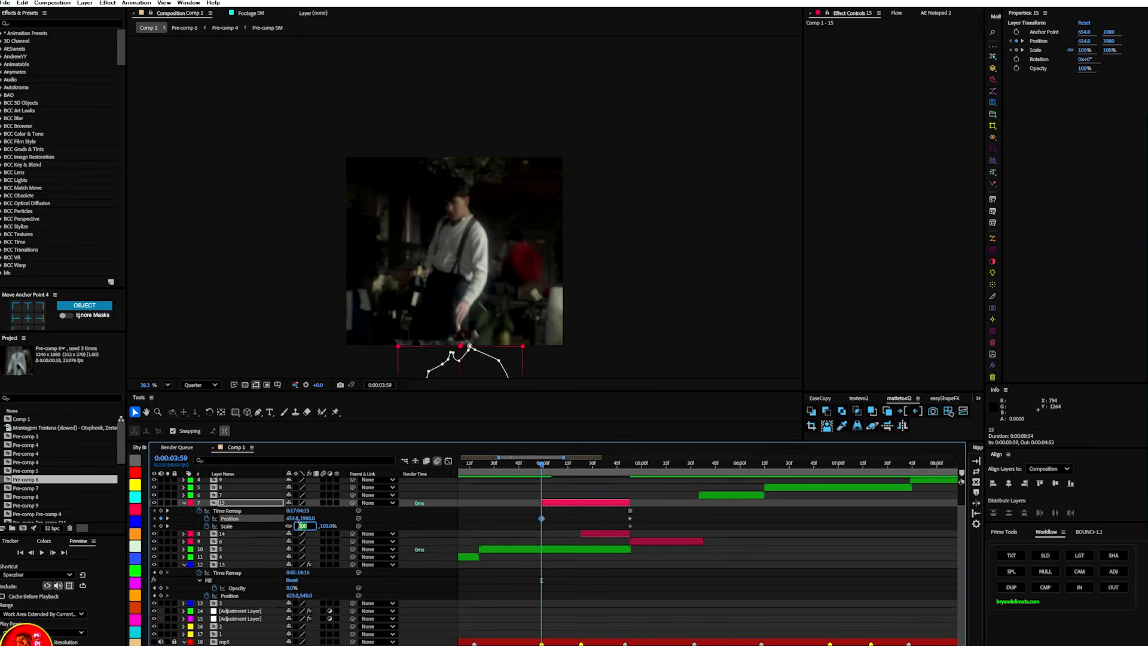
pyautogui.write('0')
pyautogui.click(570, 508)
pyautogui.press('space')
pyautogui.moveTo(623, 473); pyautogui.dragTo(541, 481)
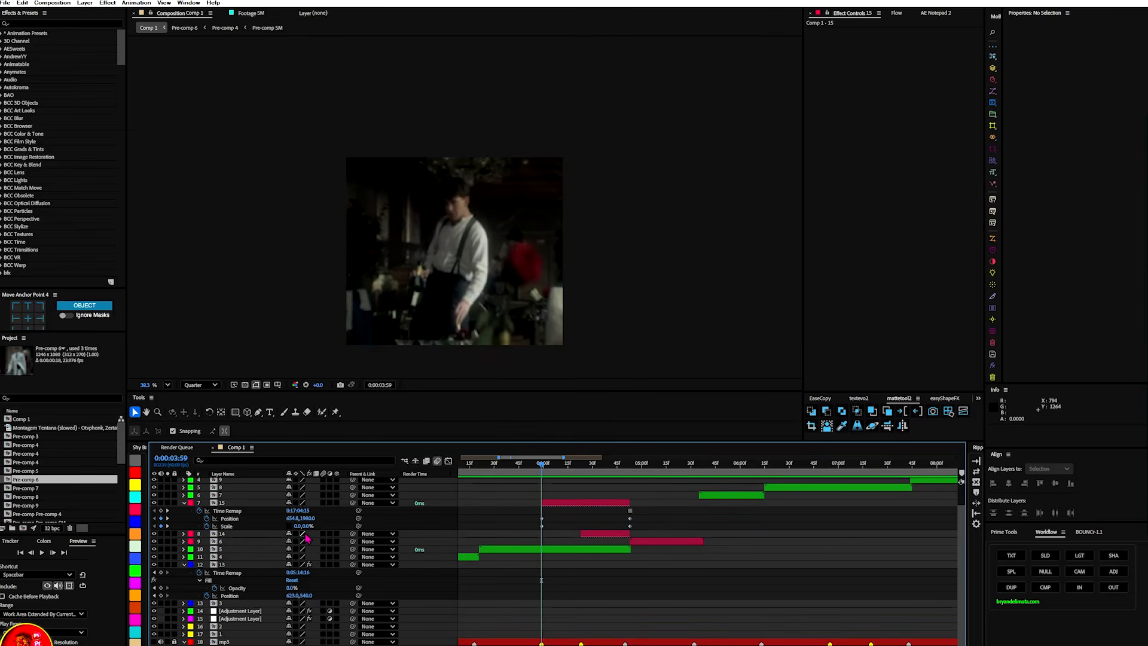
# - Set layer 15's starting Scale to 0% width and 108% height, and check the stretch along the timeline
pyautogui.moveTo(306, 527); pyautogui.dragTo(328, 525)
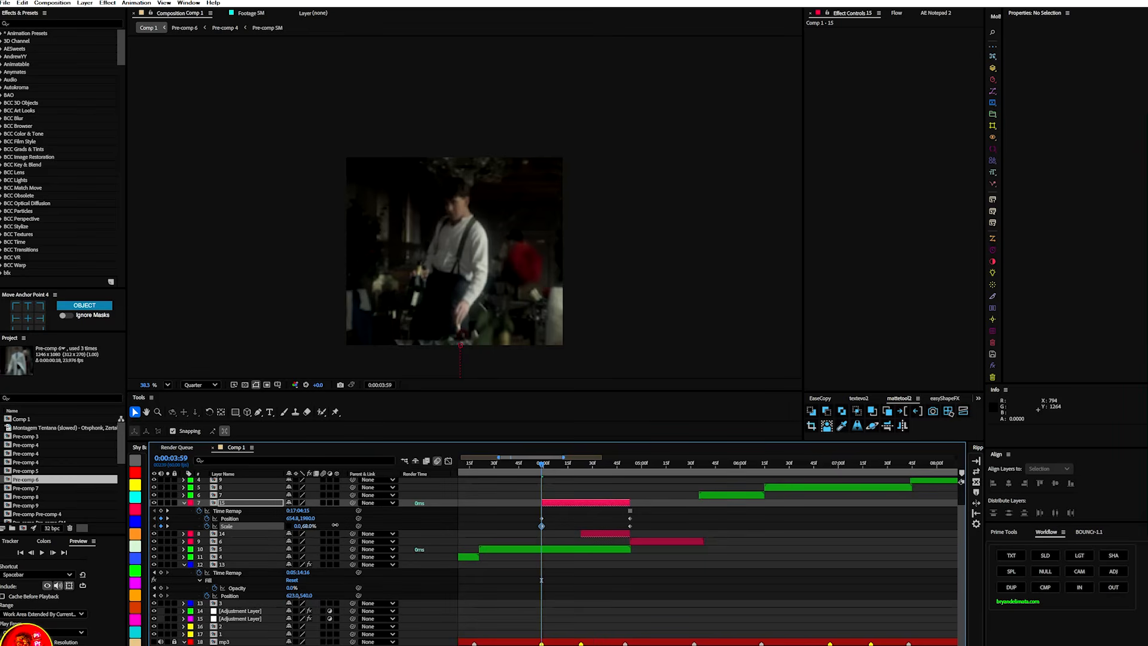
pyautogui.moveTo(542, 468)
pyautogui.mouseDown()
pyautogui.moveTo(626, 465)
pyautogui.moveTo(541, 473)
pyautogui.mouseUp()
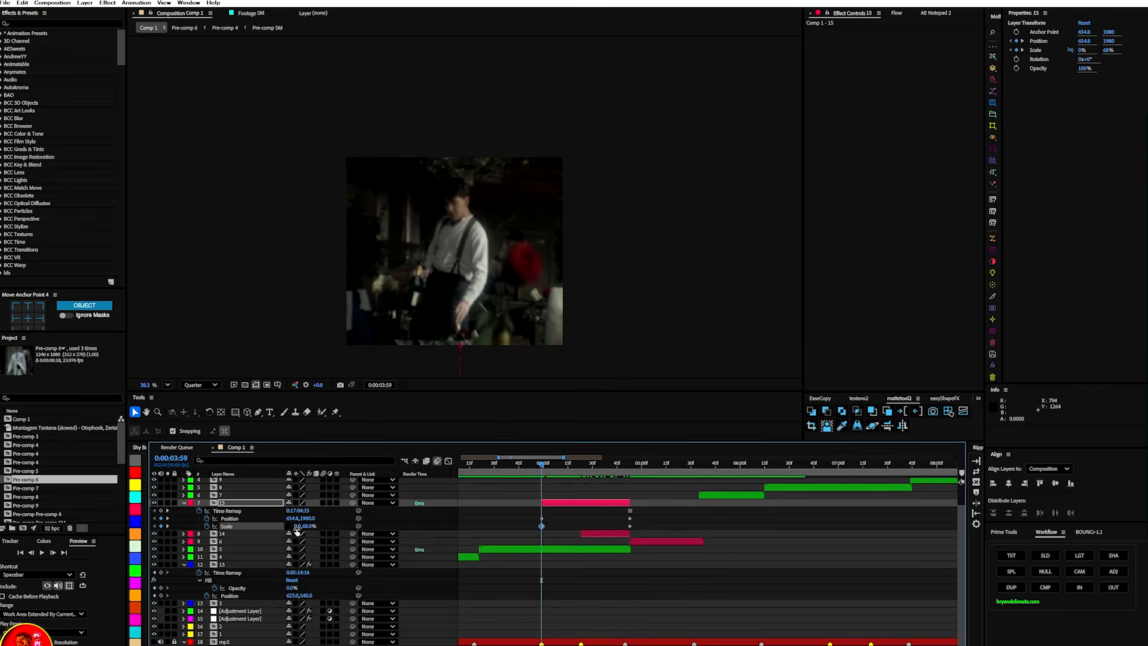
pyautogui.moveTo(308, 528); pyautogui.dragTo(343, 525)
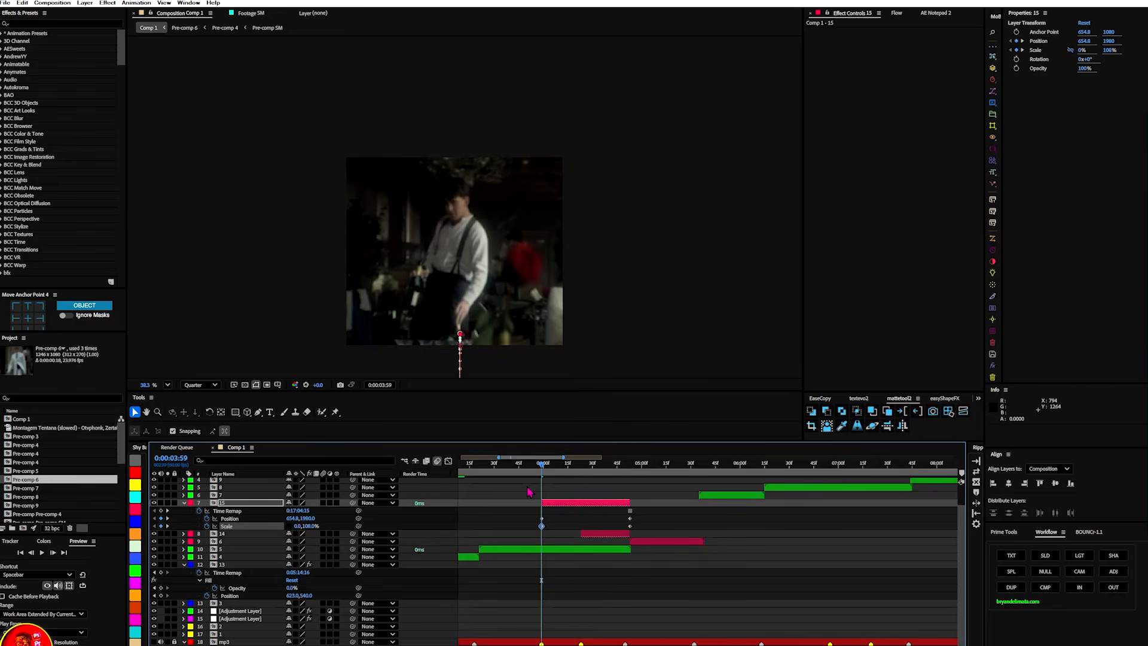
pyautogui.moveTo(534, 473); pyautogui.dragTo(594, 476)
pyautogui.press(';')
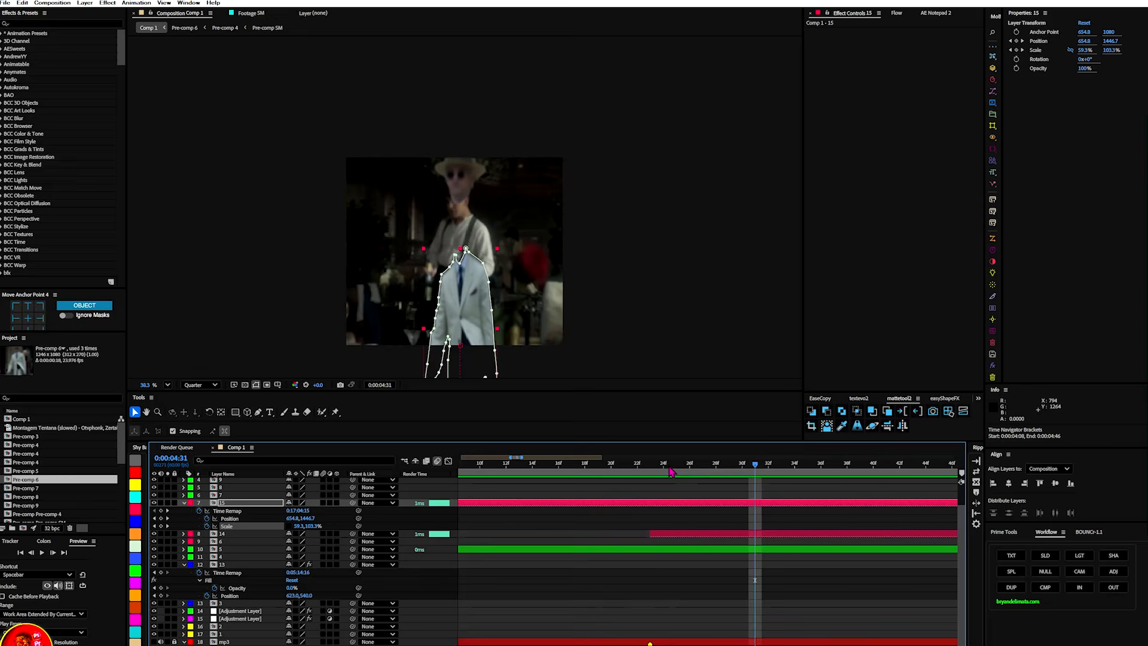
# - Go to 0:00:04:23, the start of layer 14, and add Position and Scale keyframes to that masked head layer
pyautogui.click(650, 472)
pyautogui.click(654, 535)
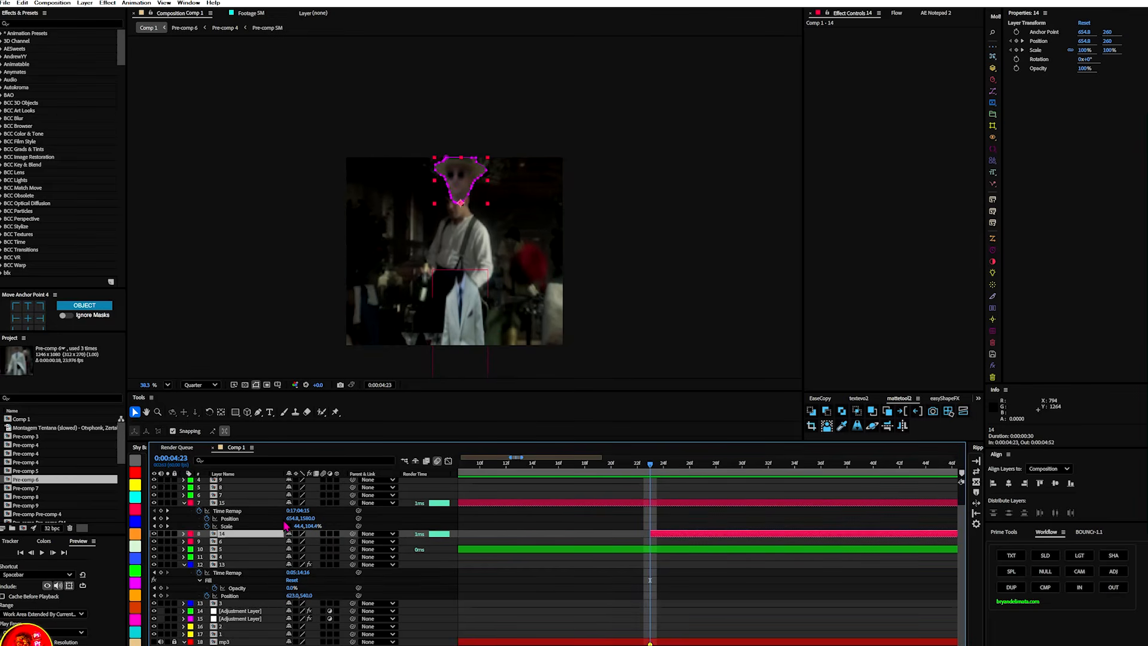
pyautogui.press('p')
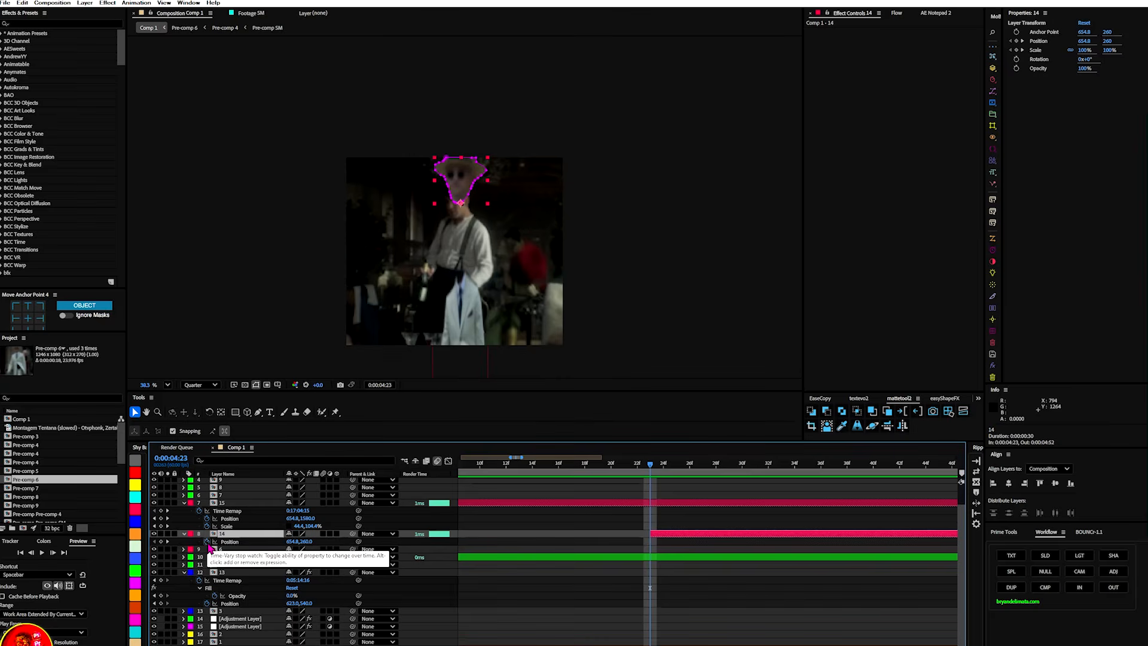
pyautogui.hotkey('shift', 's')
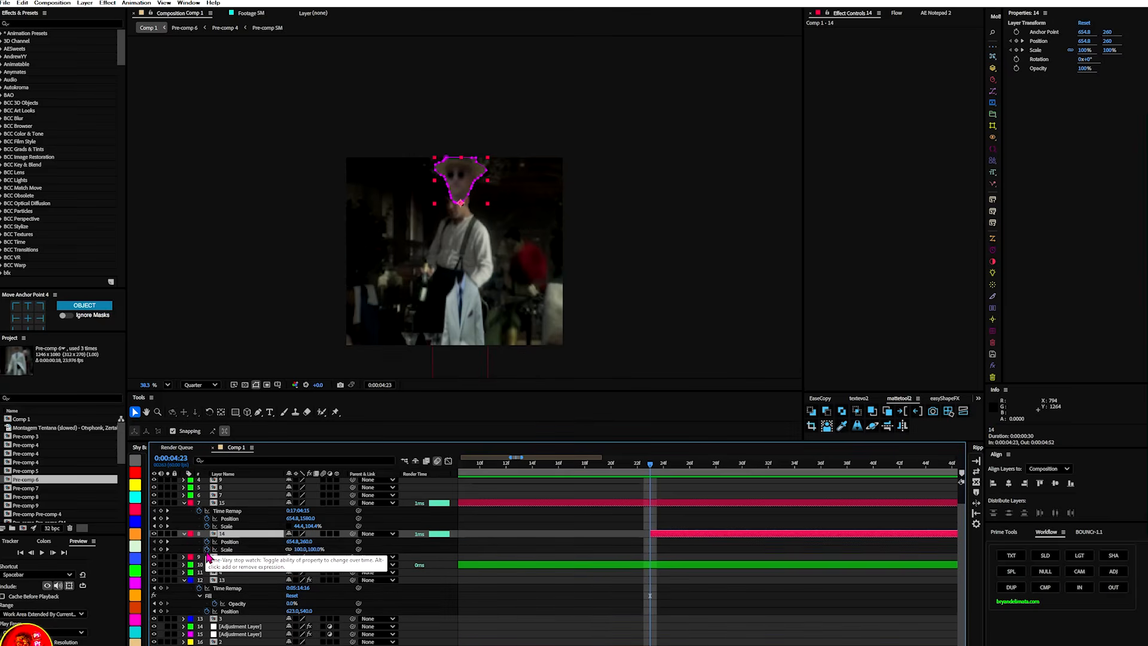
pyautogui.click(161, 542)
pyautogui.click(161, 549)
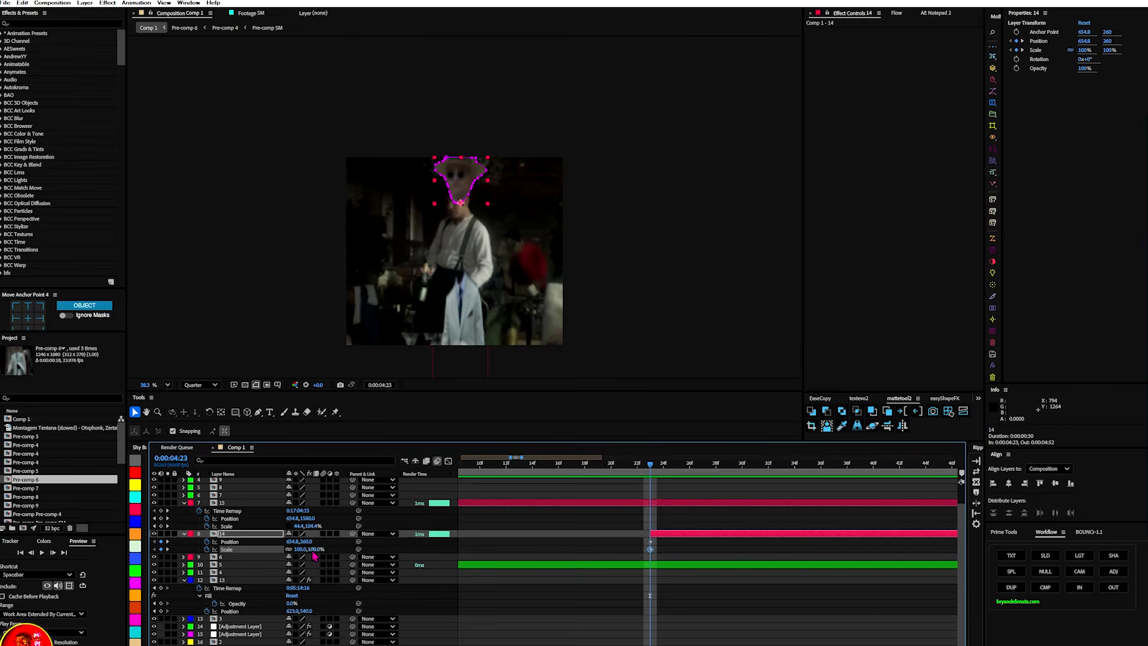
# - Set layer 14's starting Position to 654.8, 1144 and its Scale to 10% width and 155% height
pyautogui.moveTo(307, 542); pyautogui.dragTo(631, 504)
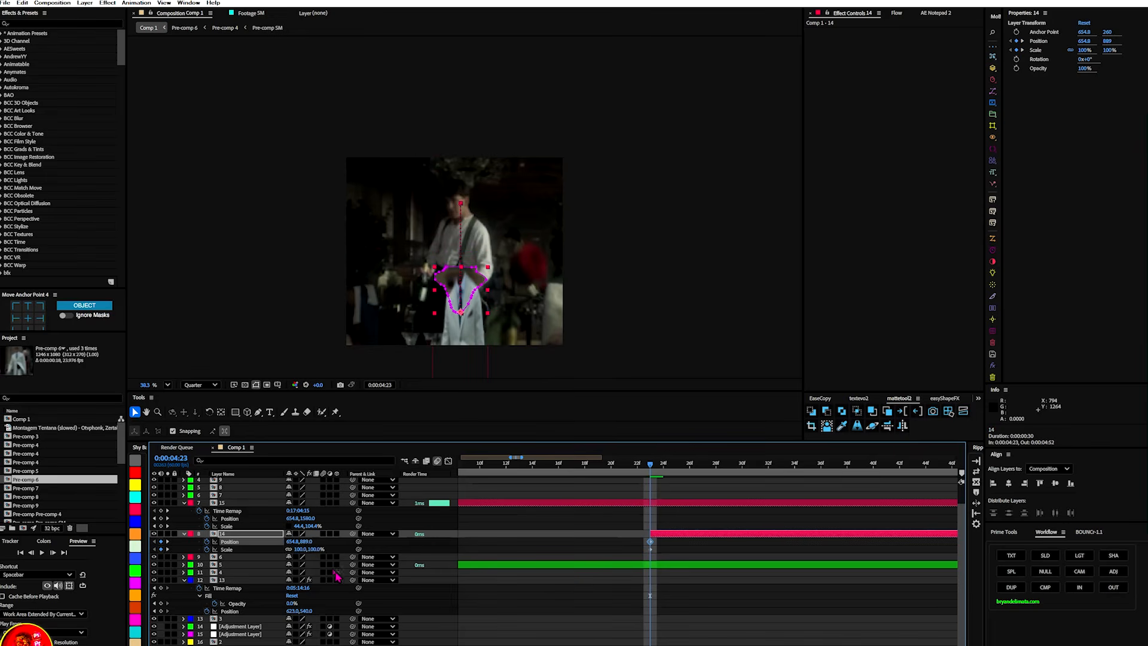
pyautogui.moveTo(303, 553); pyautogui.dragTo(460, 540)
pyautogui.scroll(-4, 550, 556)
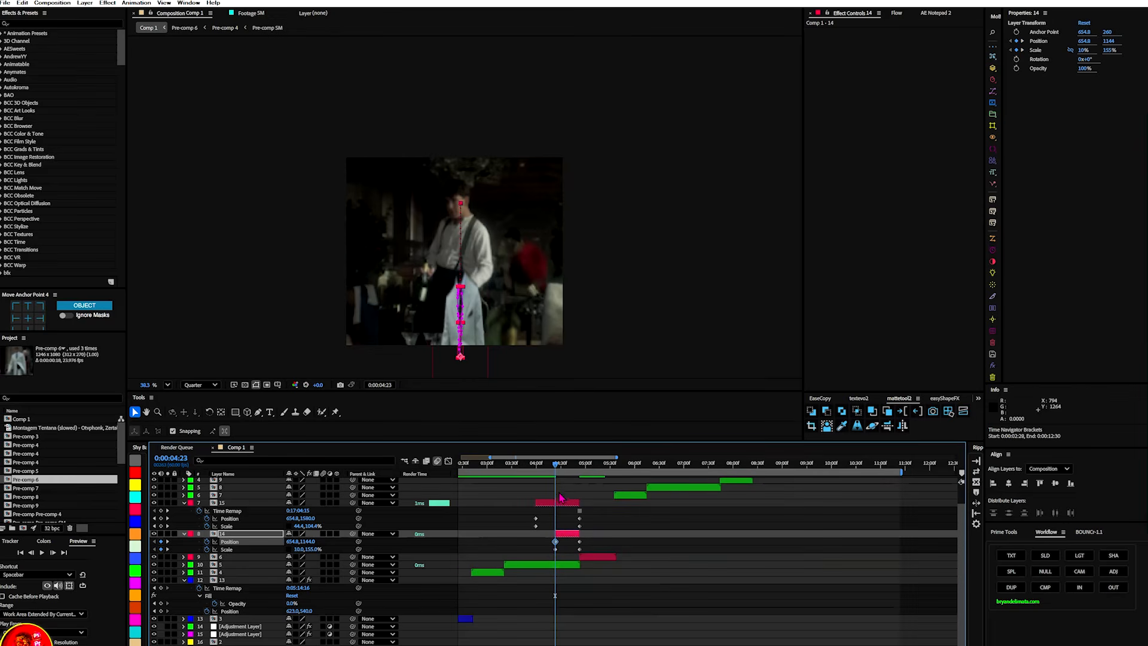
# - At 0:00:04:39, set layer 14's Position to 654.8, 377.5 so the head sits above the collar, and preview the animation
pyautogui.moveTo(556, 472)
pyautogui.mouseDown()
pyautogui.moveTo(580, 473)
pyautogui.moveTo(570, 475)
pyautogui.mouseUp()
pyautogui.scroll(4, 573, 539)
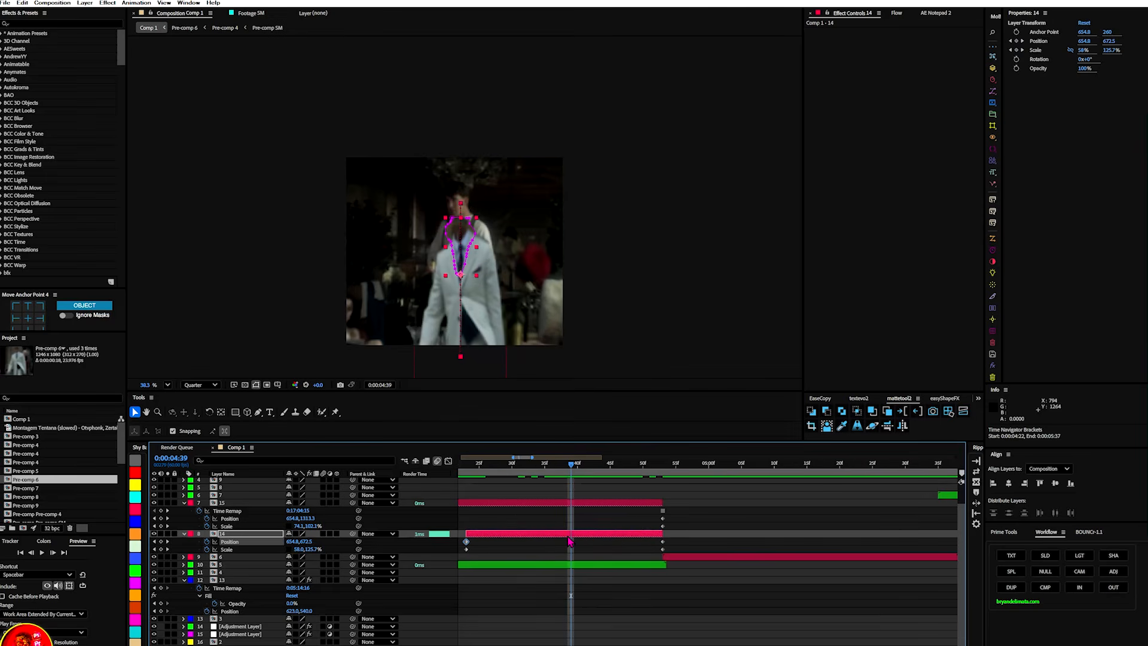
pyautogui.click(569, 541)
pyautogui.moveTo(307, 541); pyautogui.dragTo(319, 540)
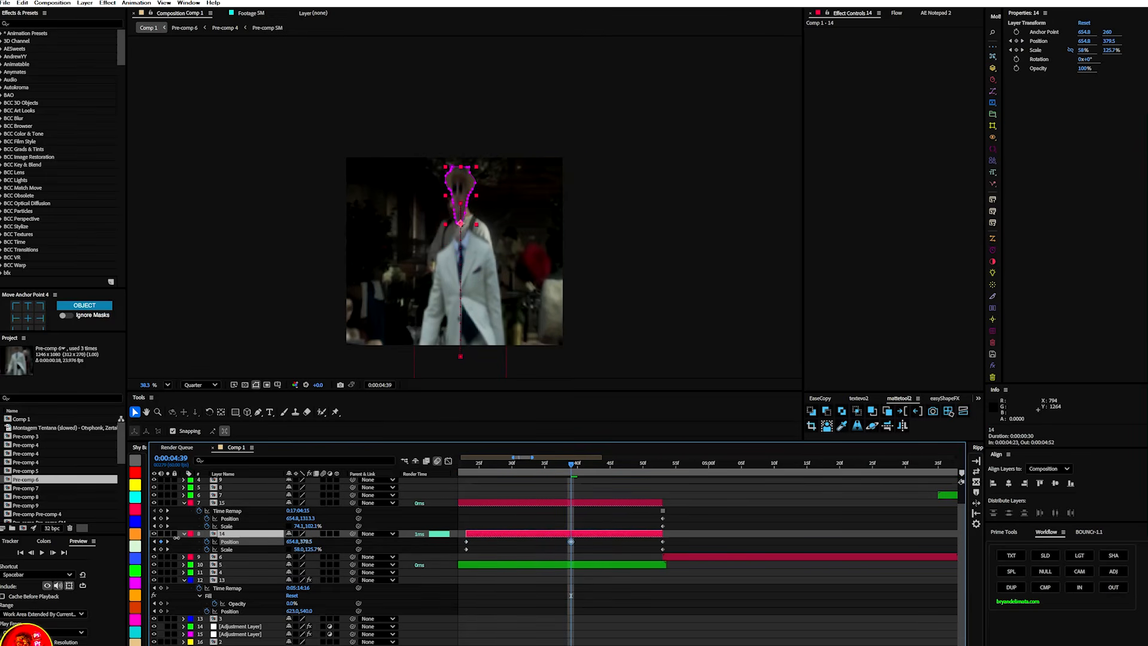
pyautogui.press('space')
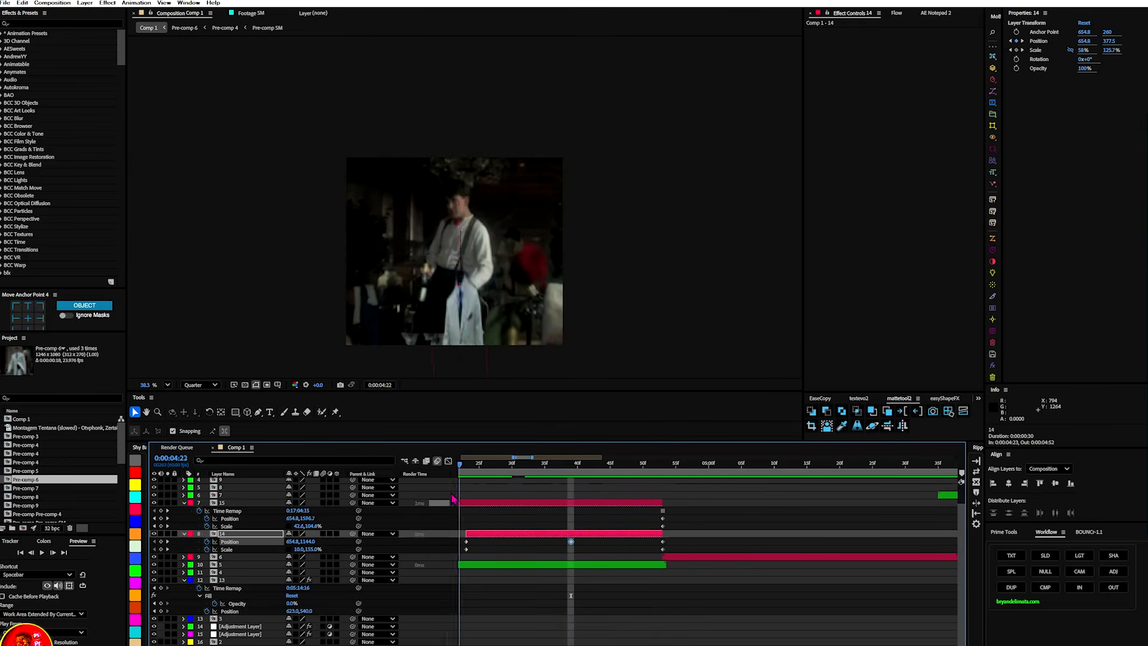
pyautogui.press('space')
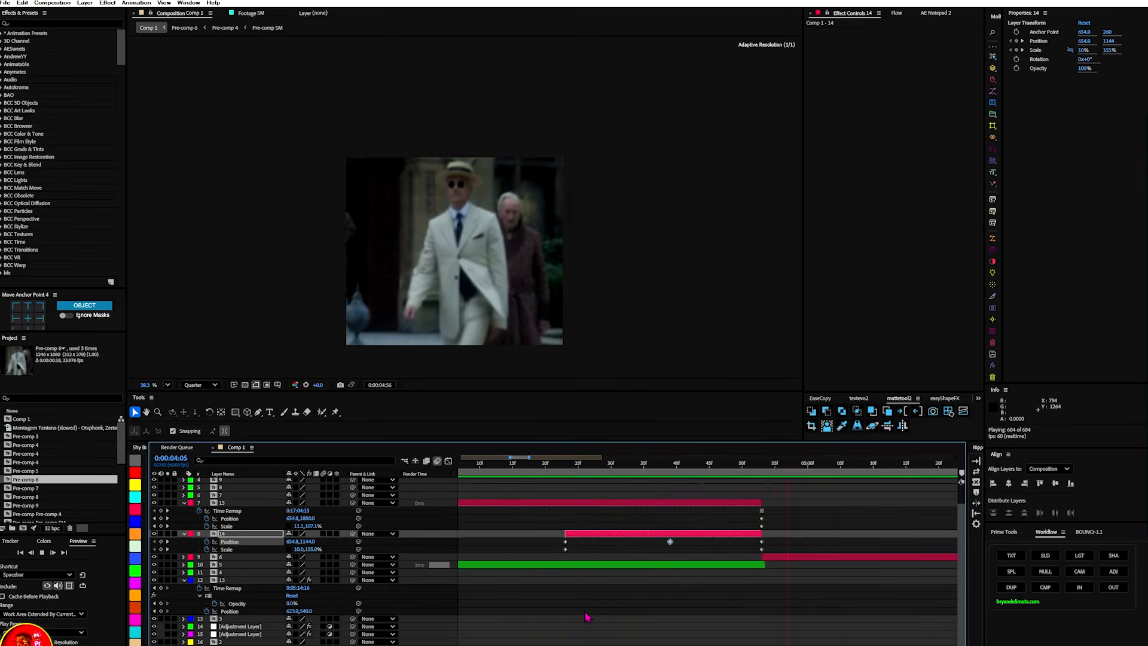
pyautogui.click(493, 469)
pyautogui.press('space')
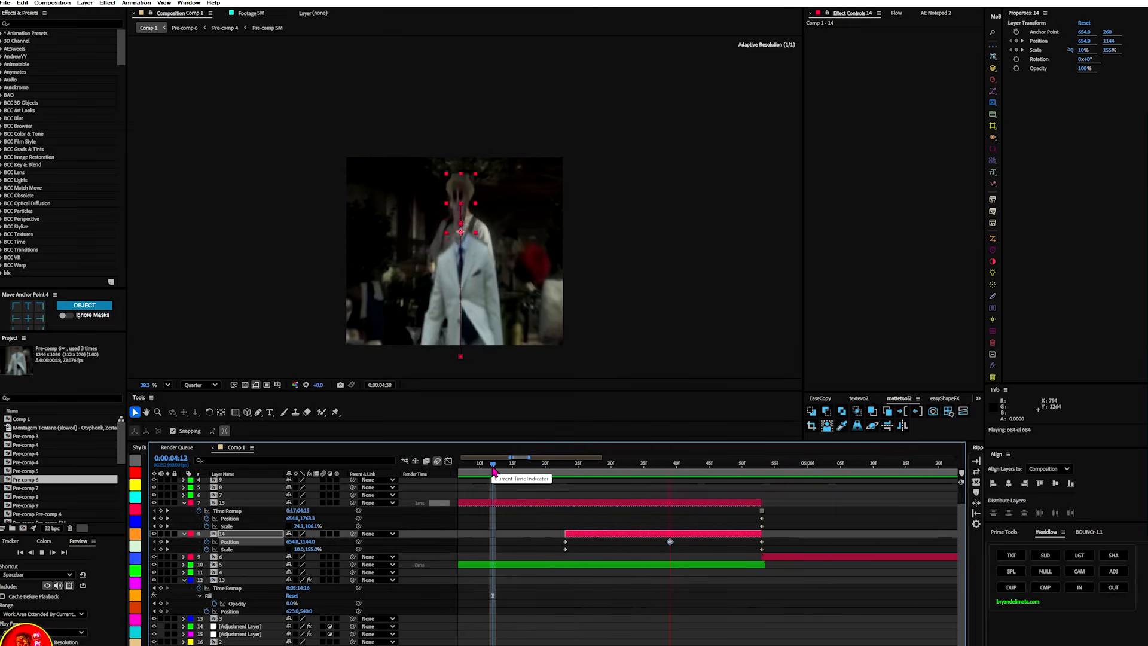
# - Move layer 14's middle Position keyframe to 0:00:04:37 and check the motion around it
pyautogui.moveTo(493, 469); pyautogui.dragTo(672, 472)
pyautogui.moveTo(671, 541); pyautogui.dragTo(657, 543)
pyautogui.moveTo(627, 473); pyautogui.dragTo(590, 494)
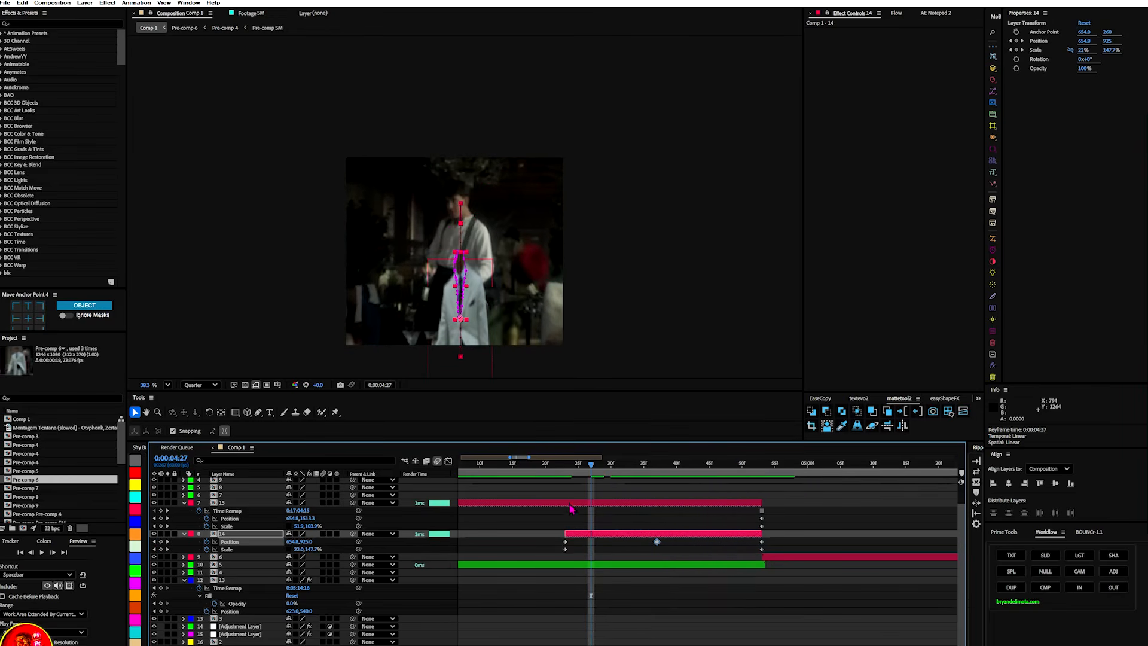
# - Apply Easy Ease to all Position and Scale keyframes of layer 15, the masked body
pyautogui.click(573, 504)
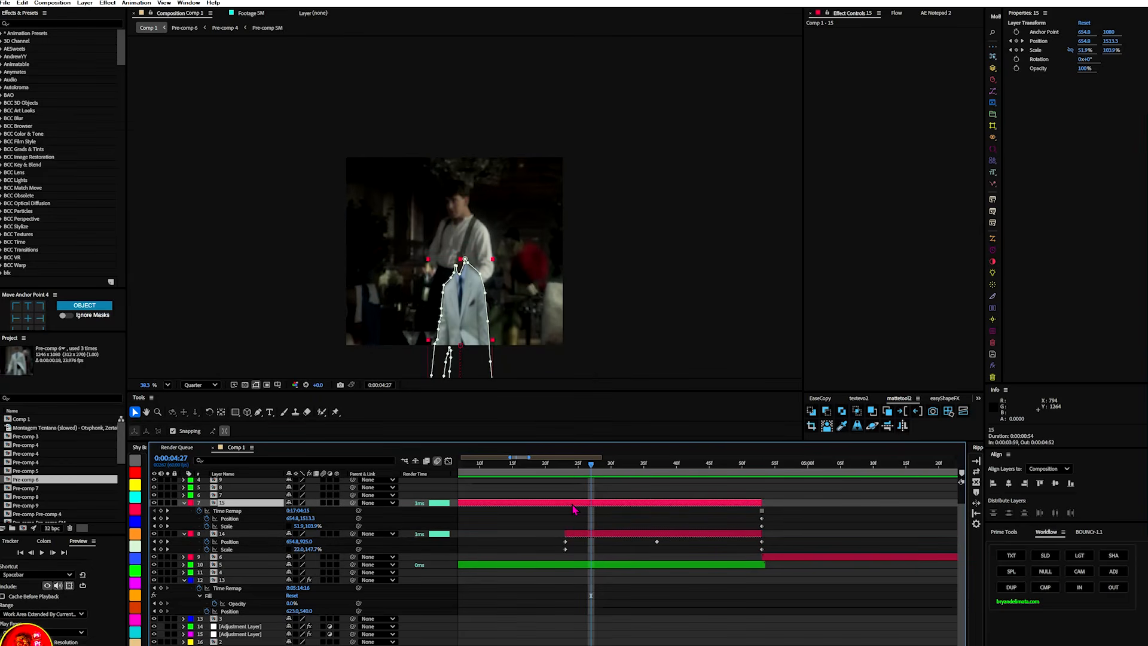
pyautogui.press('u')
pyautogui.press('u')
pyautogui.press('u')
pyautogui.scroll(-4, 731, 570)
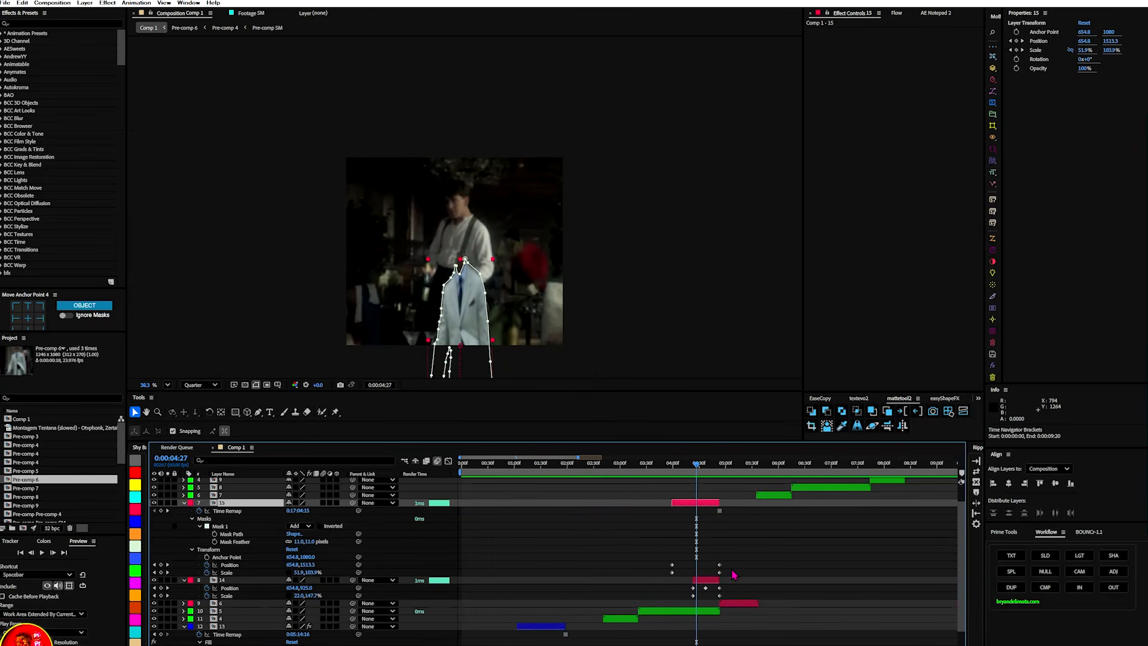
pyautogui.moveTo(734, 575); pyautogui.dragTo(663, 561)
pyautogui.press('F9')
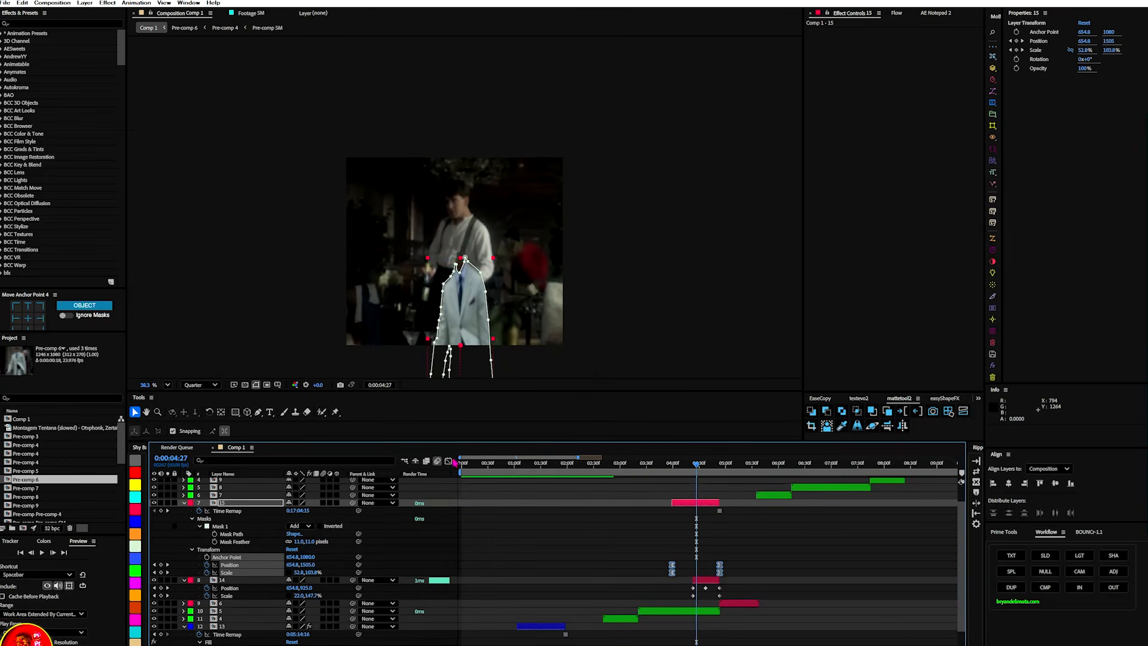
# - Adjust the easing of layer 15's first and last Position and Scale keyframes on the speed curve in the Graph Editor
pyautogui.click(448, 462)
pyautogui.scroll(4, 690, 641)
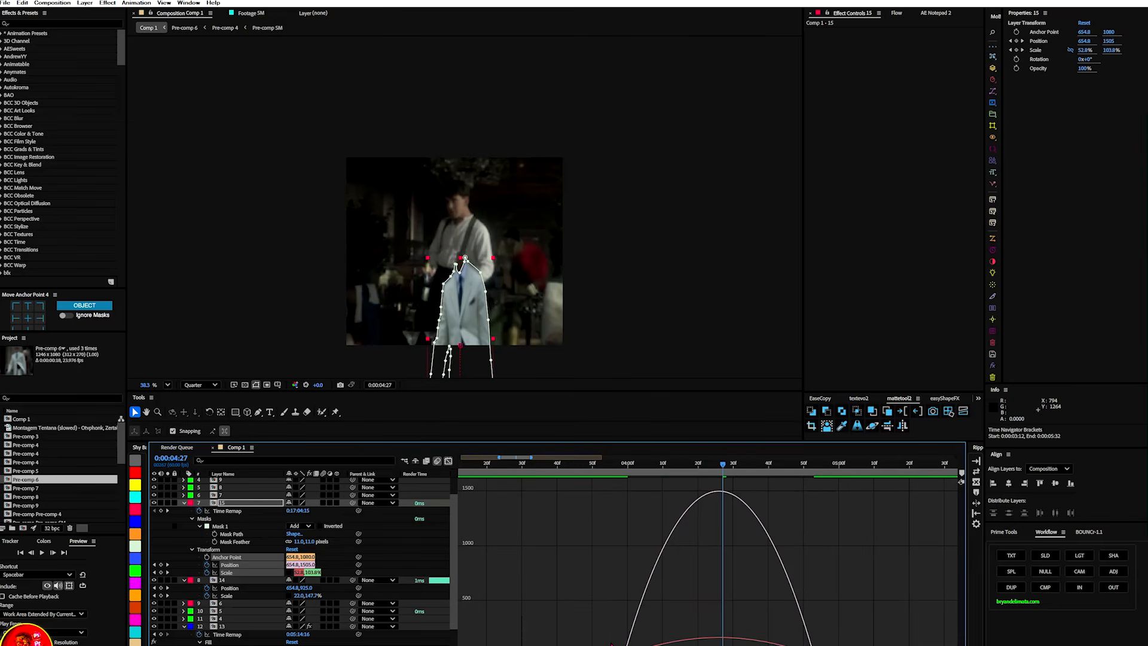
pyautogui.moveTo(615, 604); pyautogui.dragTo(656, 626)
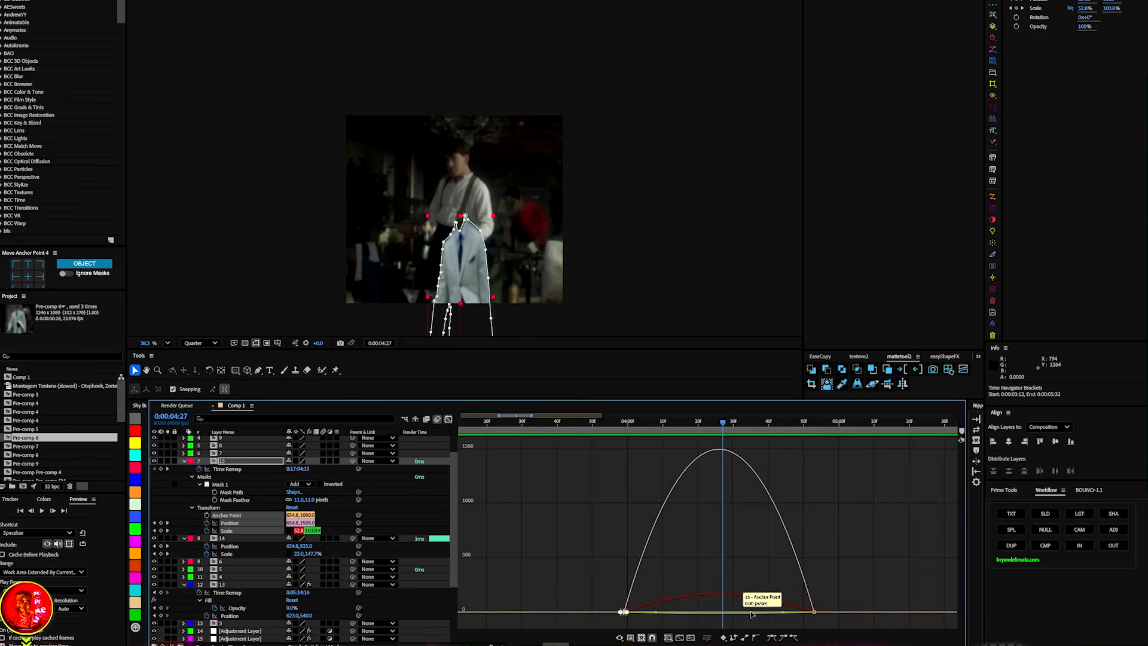
pyautogui.moveTo(830, 603); pyautogui.dragTo(770, 619)
pyautogui.moveTo(611, 600); pyautogui.dragTo(668, 615)
pyautogui.hotkey('shift', 'F3')
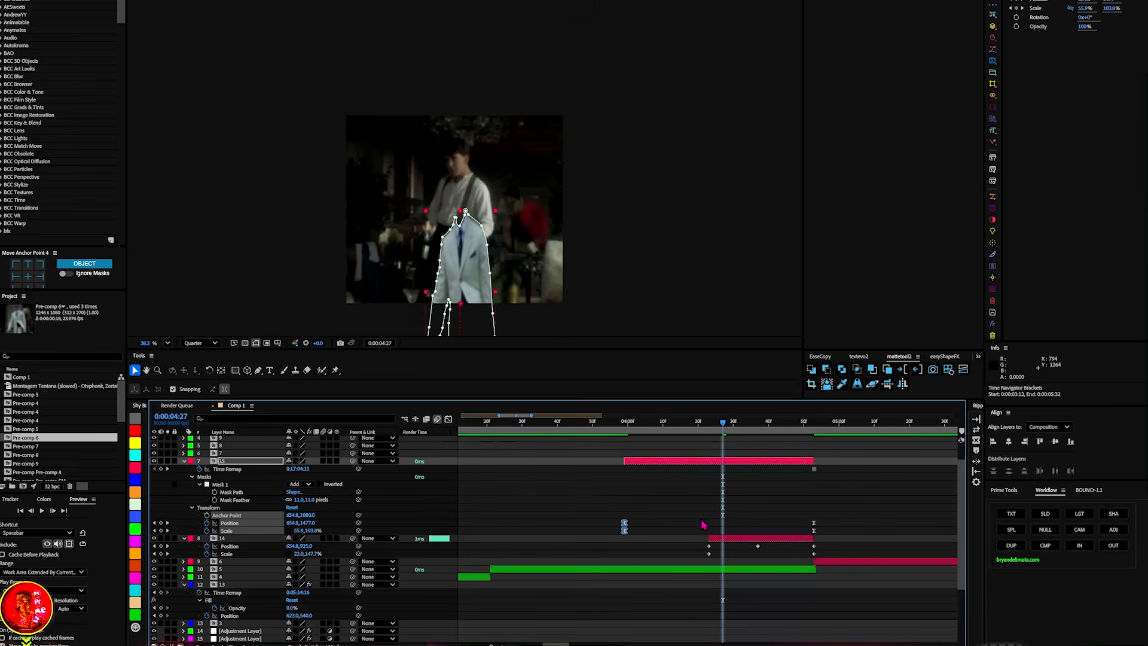
# - Apply Easy Ease to all Position and Scale keyframes of layer 14, the masked head, and preview the transition from 0:00:03:56
pyautogui.click(825, 554)
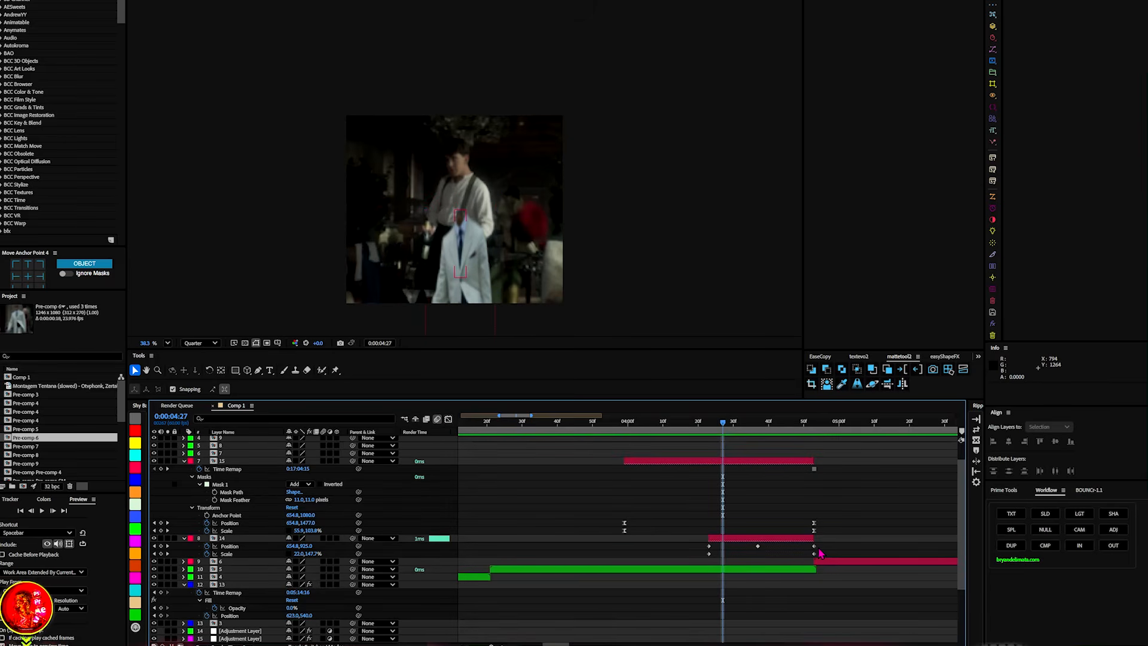
pyautogui.moveTo(816, 554); pyautogui.dragTo(687, 542)
pyautogui.press('F9')
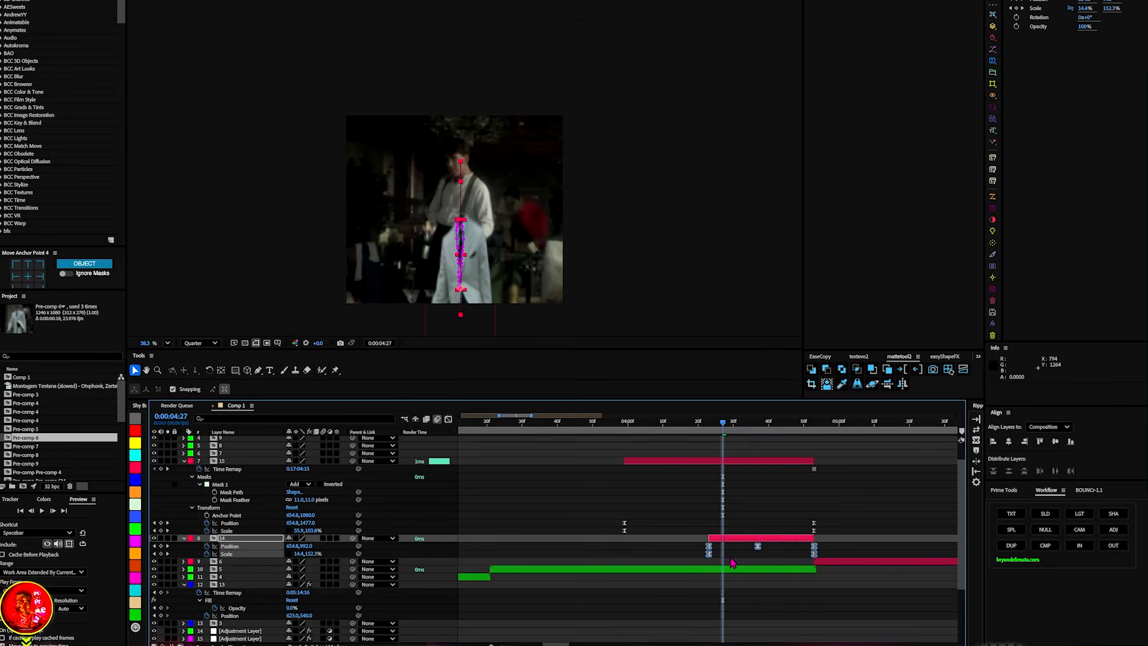
pyautogui.click(763, 563)
pyautogui.click(616, 426)
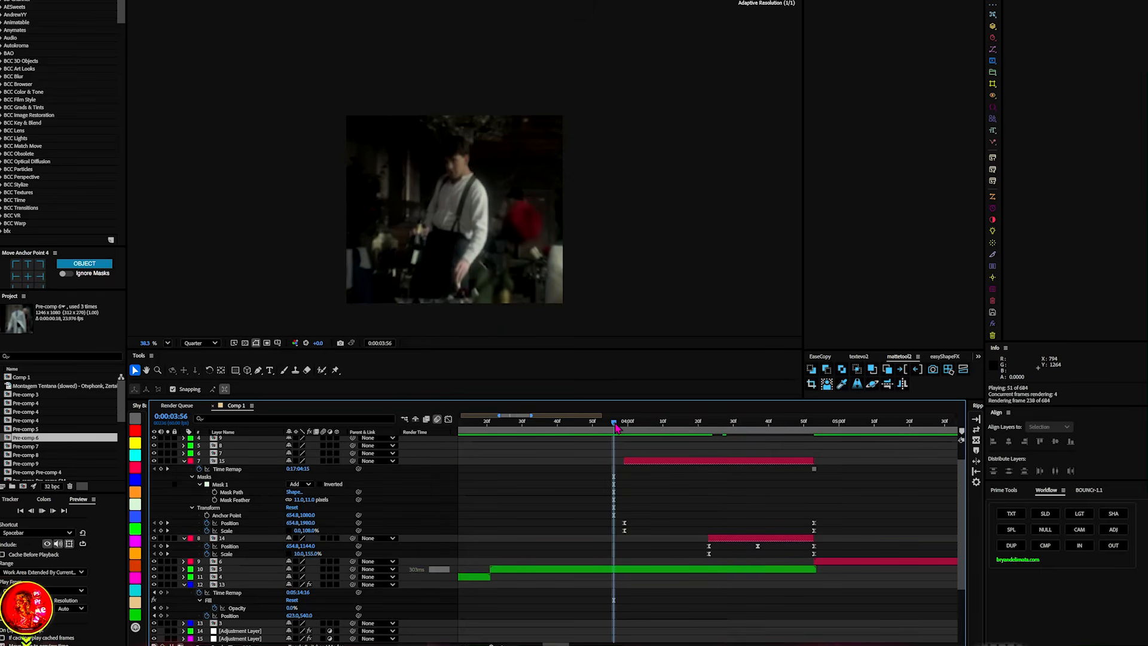
pyautogui.press('space')
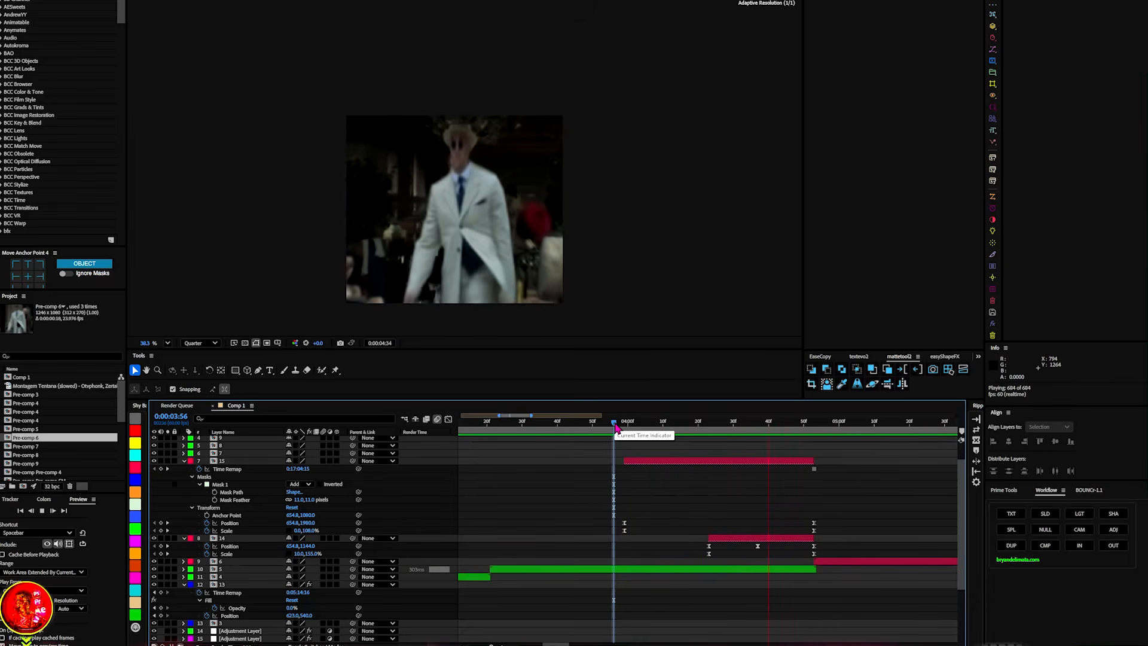
pyautogui.press('space')
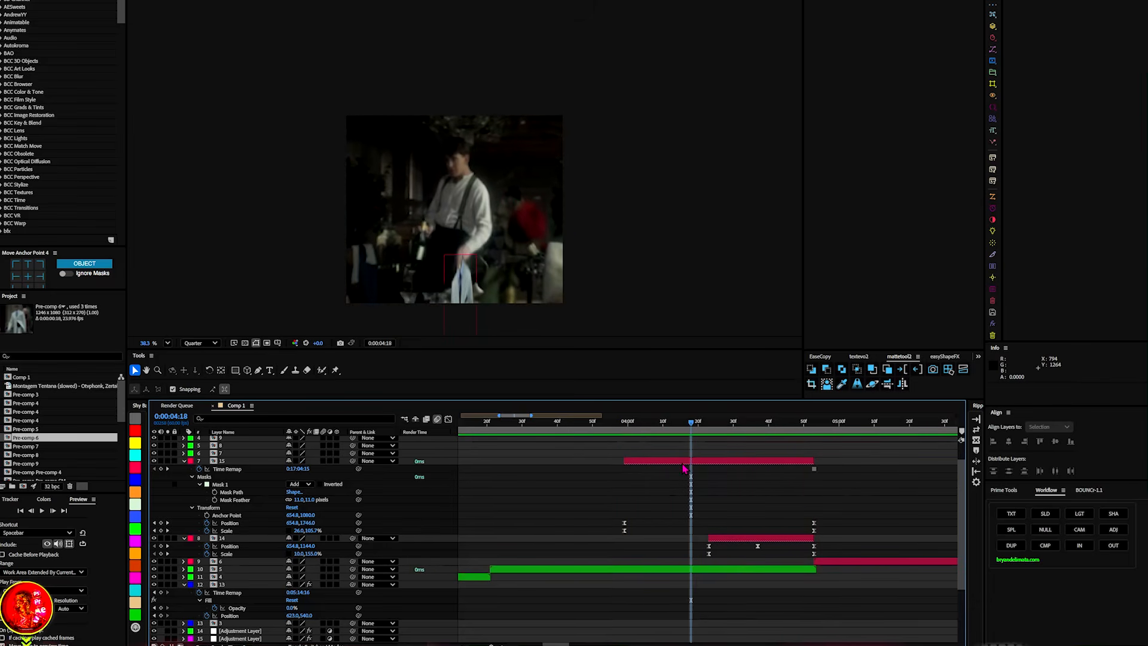
# - Apply the Fill effect to layer 15, the masked body, and turn on its All Masks option
pyautogui.click(685, 462)
pyautogui.hotkey('ctrl', 'space')
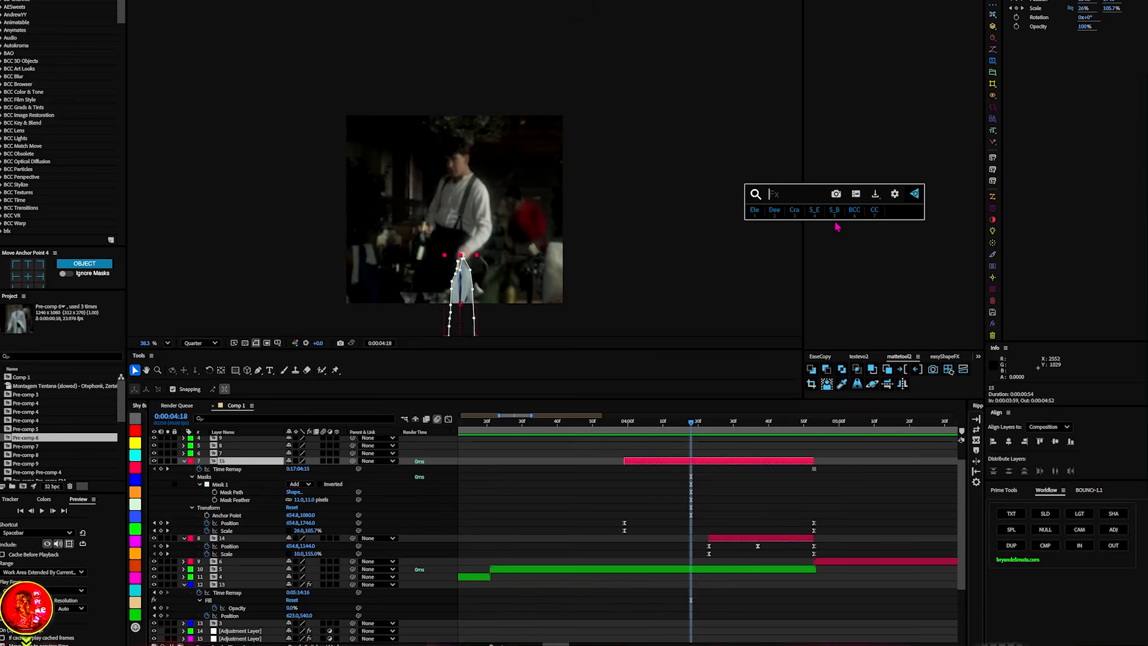
pyautogui.write('fill')
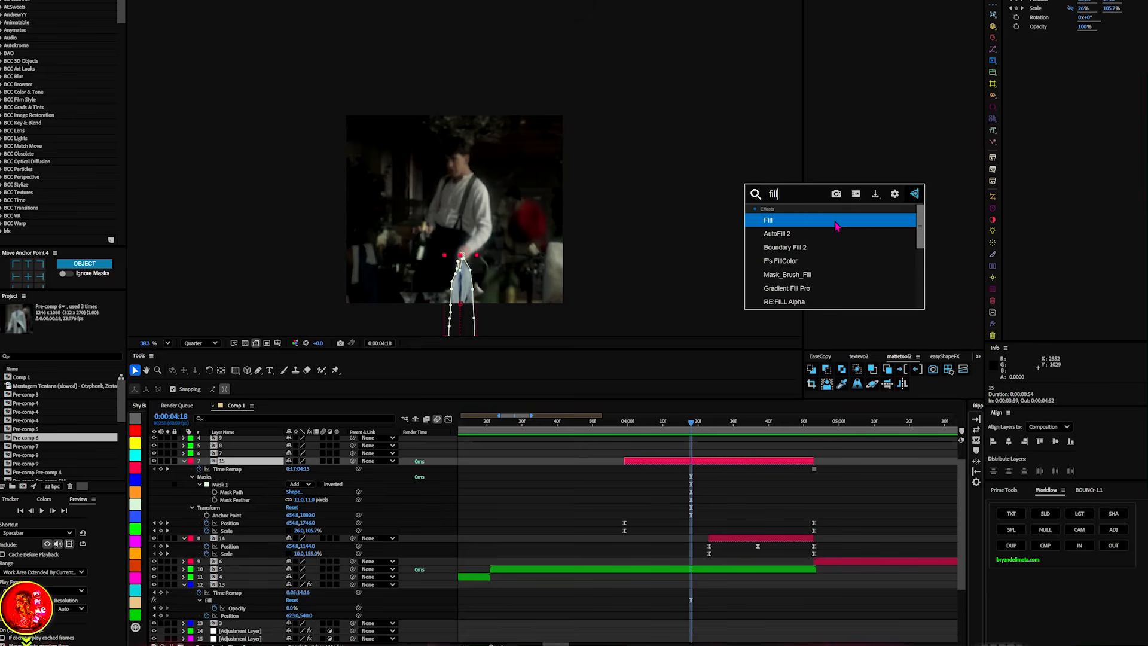
pyautogui.press('Return')
pyautogui.click(906, 38)
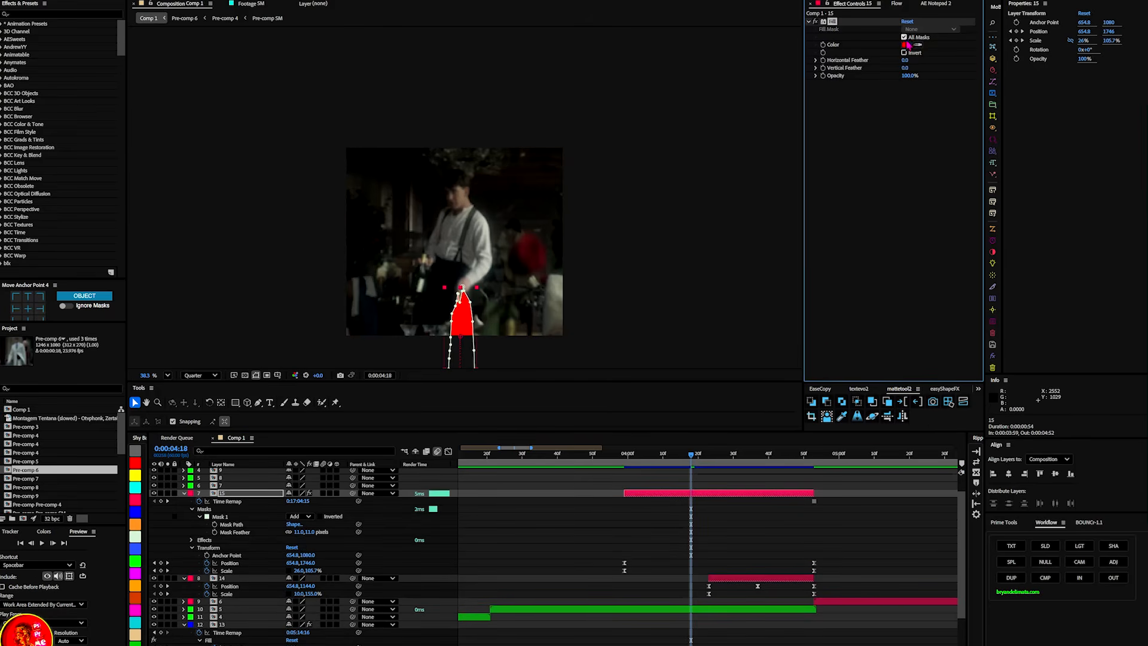
# - Set layer 15's Fill colour to white (FFFFFF) and apply Deep Glow 2 to the layer with an Exposure of 0.15
pyautogui.click(906, 47)
pyautogui.click(474, 281)
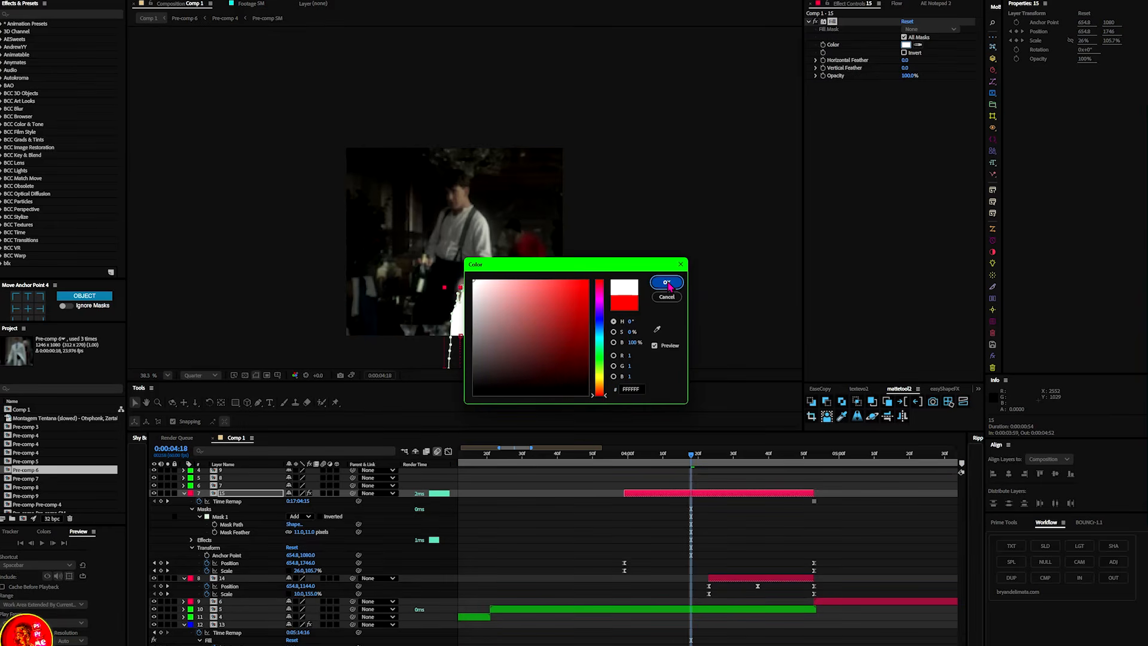
pyautogui.click(667, 283)
pyautogui.hotkey('ctrl', 'space')
pyautogui.write('dee')
pyautogui.click(885, 281)
pyautogui.moveTo(904, 132); pyautogui.dragTo(561, 171)
# - Keyframe layer 15's Fill Opacity from 100% at 0:00:04:21 to 0% at the layer's end, 0:00:04:53
pyautogui.moveTo(691, 458)
pyautogui.mouseDown()
pyautogui.moveTo(623, 464)
pyautogui.moveTo(702, 465)
pyautogui.mouseUp()
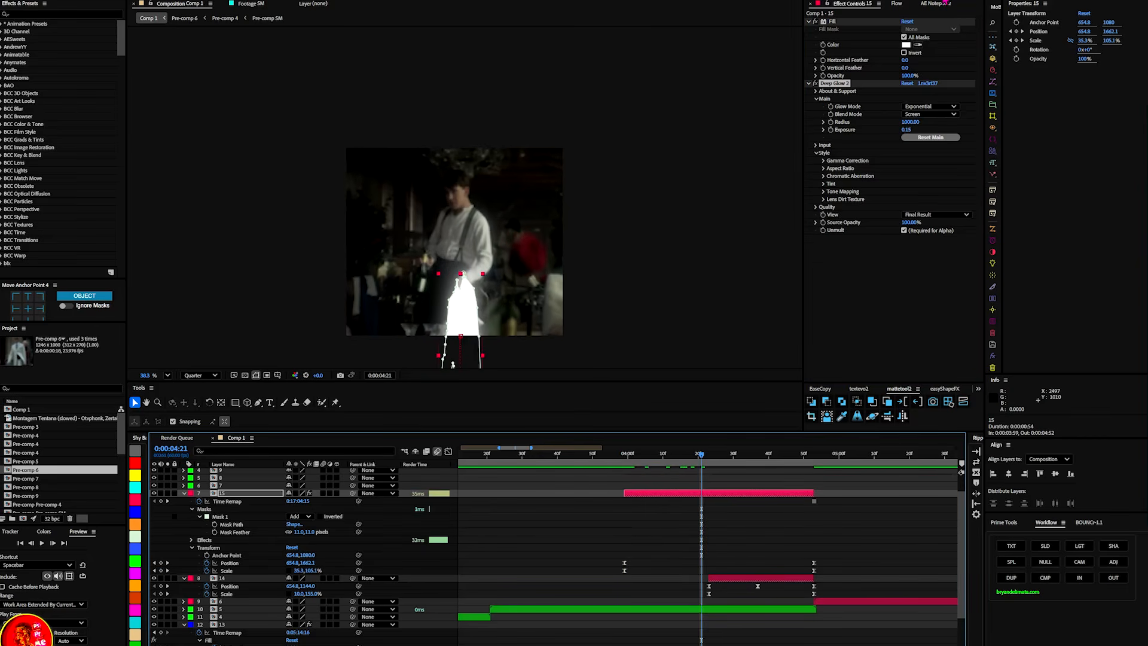
pyautogui.click(816, 78)
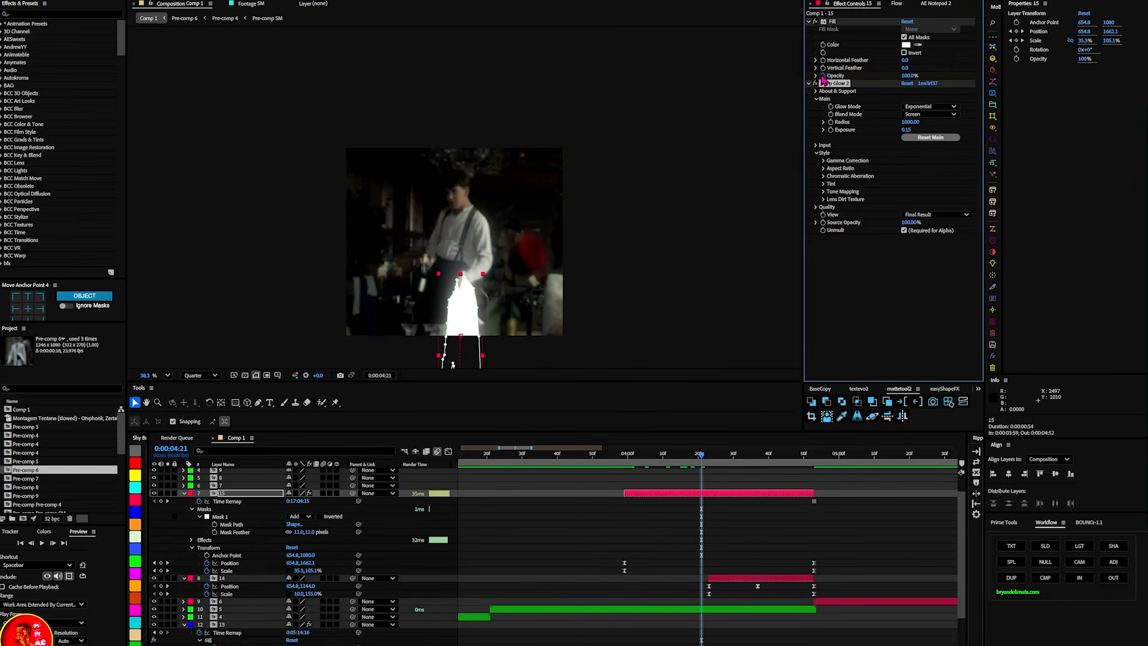
pyautogui.moveTo(702, 463); pyautogui.dragTo(790, 473)
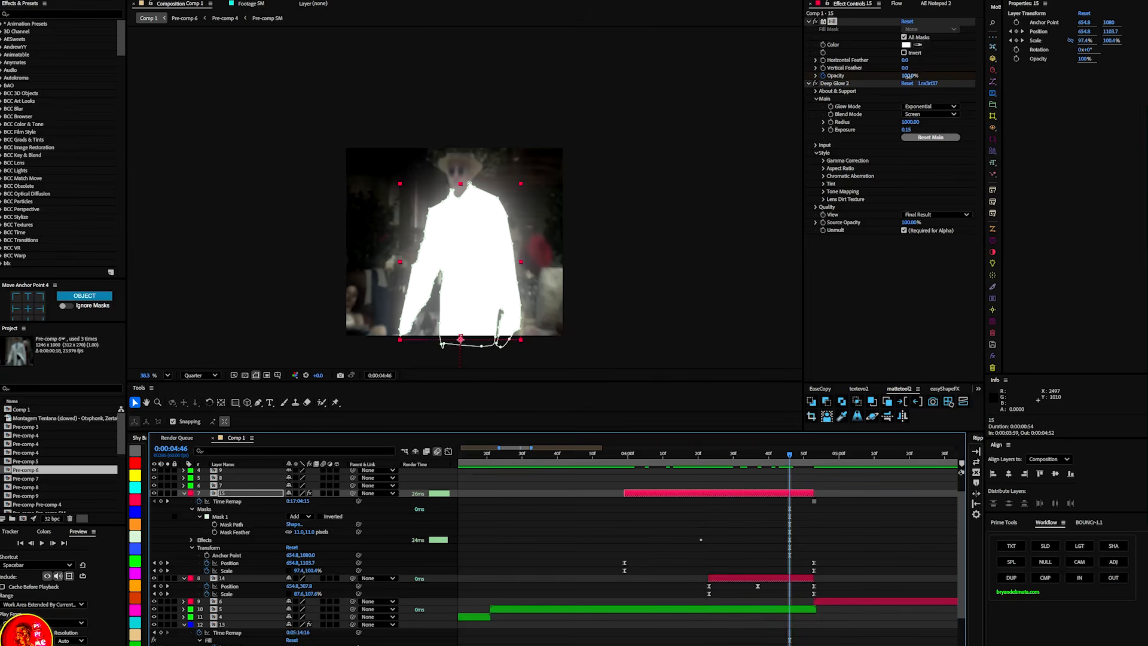
pyautogui.moveTo(909, 76); pyautogui.dragTo(39, 96)
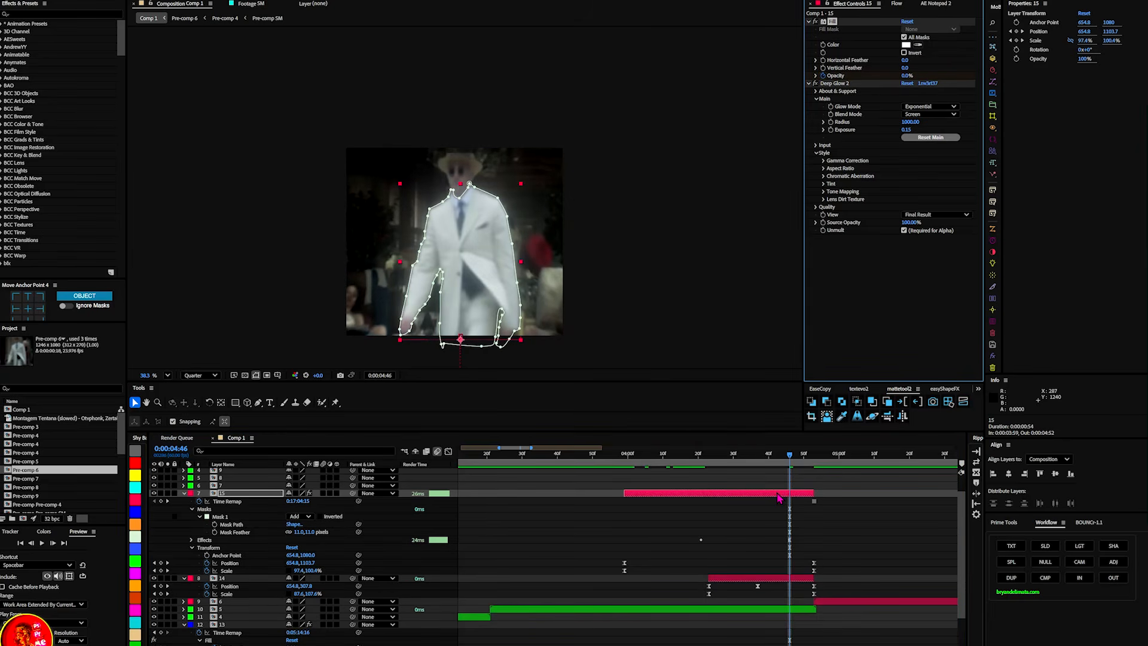
pyautogui.press('u')
pyautogui.press('u')
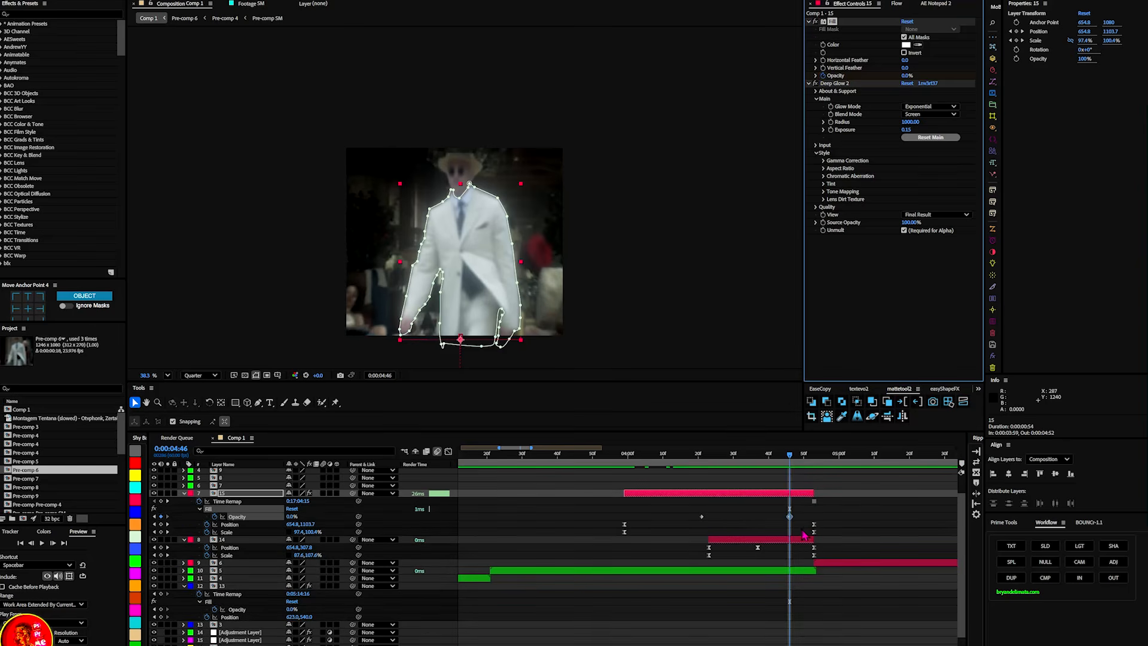
pyautogui.moveTo(790, 517); pyautogui.dragTo(814, 517)
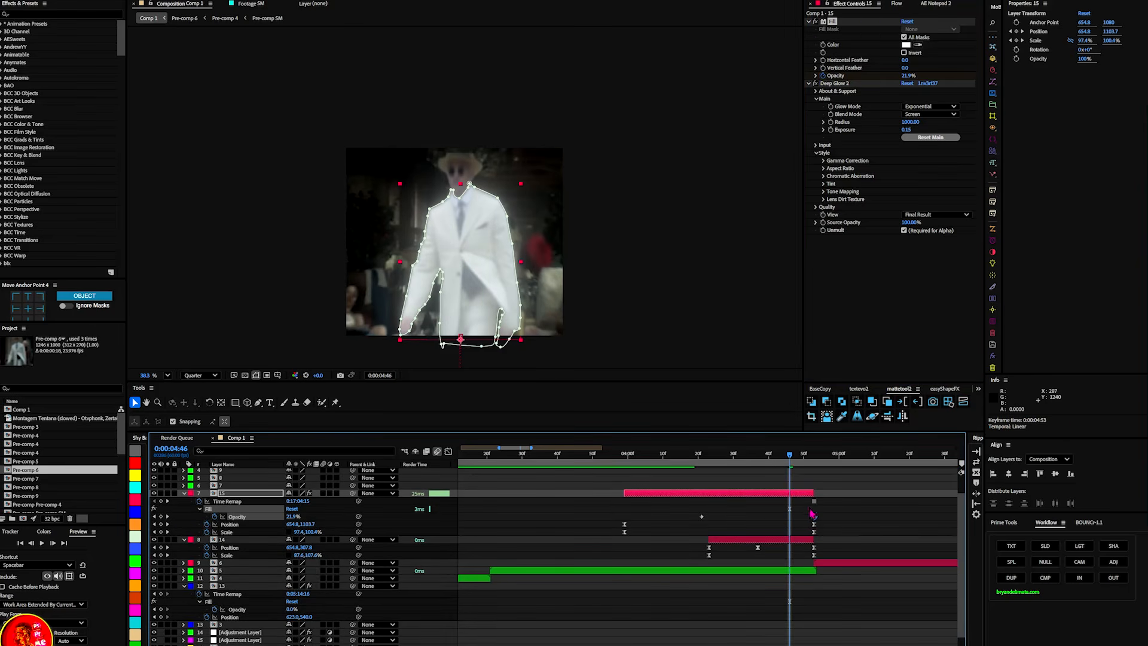
pyautogui.moveTo(785, 460)
pyautogui.mouseDown()
pyautogui.moveTo(850, 461)
pyautogui.moveTo(658, 466)
pyautogui.moveTo(842, 462)
pyautogui.moveTo(793, 463)
pyautogui.mouseUp()
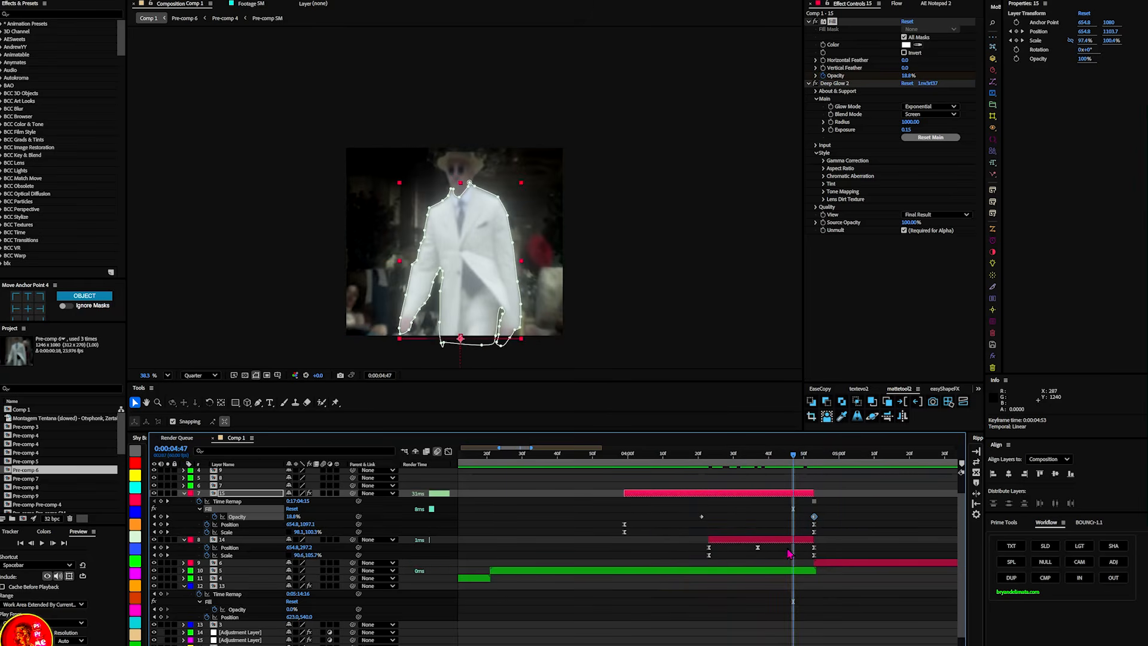
# - Apply the Fill effect to layer 14, the masked head, with All Masks on and the colour white (FFFFFF)
pyautogui.click(219, 540)
pyautogui.hotkey('ctrl', 'space')
pyautogui.write('fill')
pyautogui.press('Return')
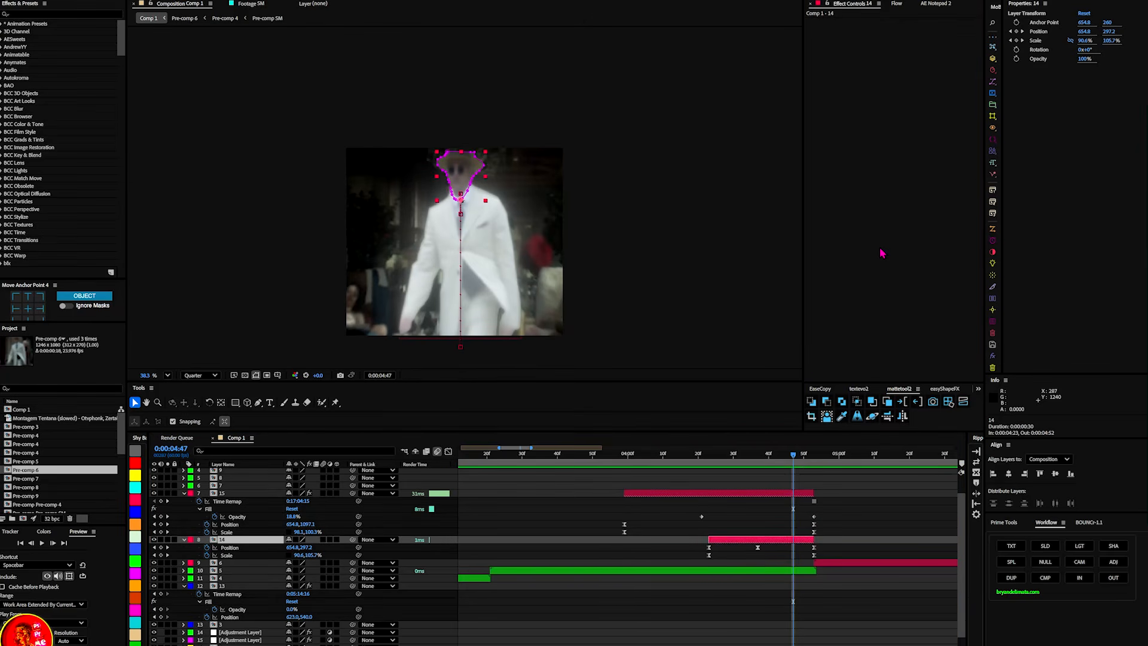
pyautogui.click(905, 37)
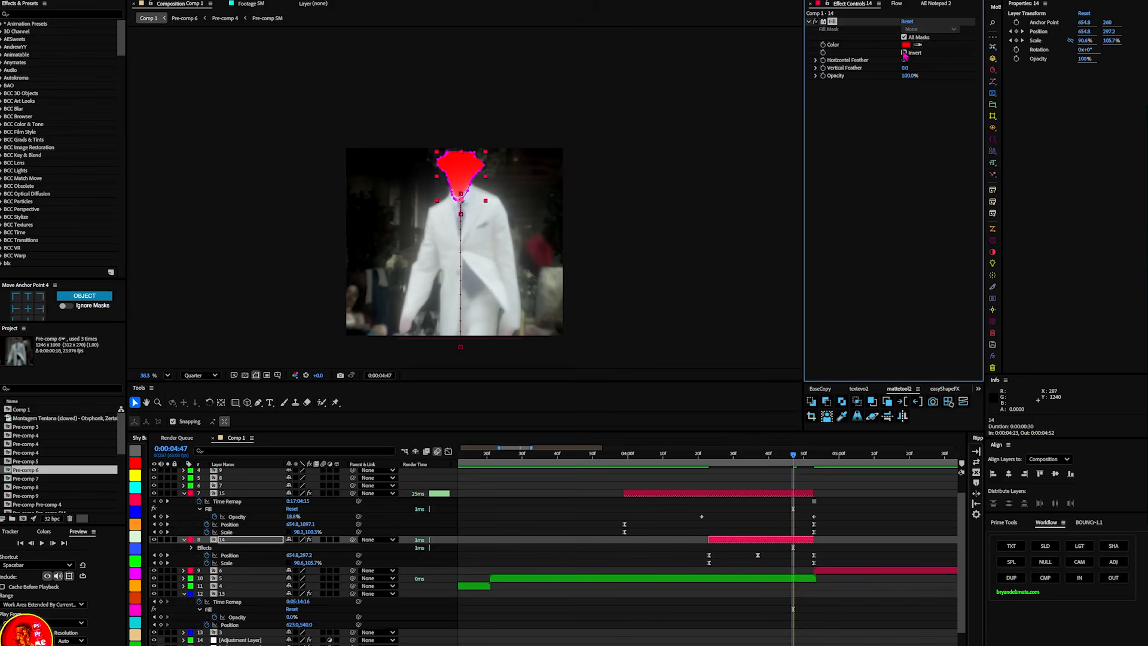
pyautogui.click(905, 45)
pyautogui.moveTo(499, 323); pyautogui.dragTo(265, 199)
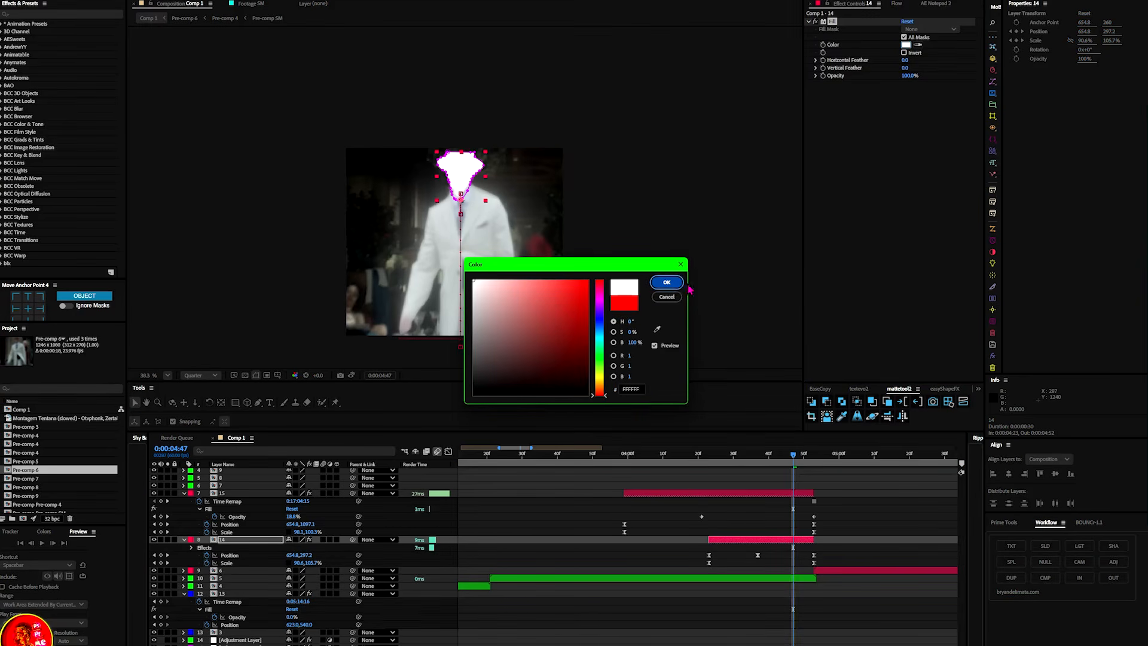
pyautogui.click(669, 283)
# - Apply Deep Glow 2 to layer 14 with an Exposure of 0.03
pyautogui.hotkey('ctrl', 'space')
pyautogui.write('dee')
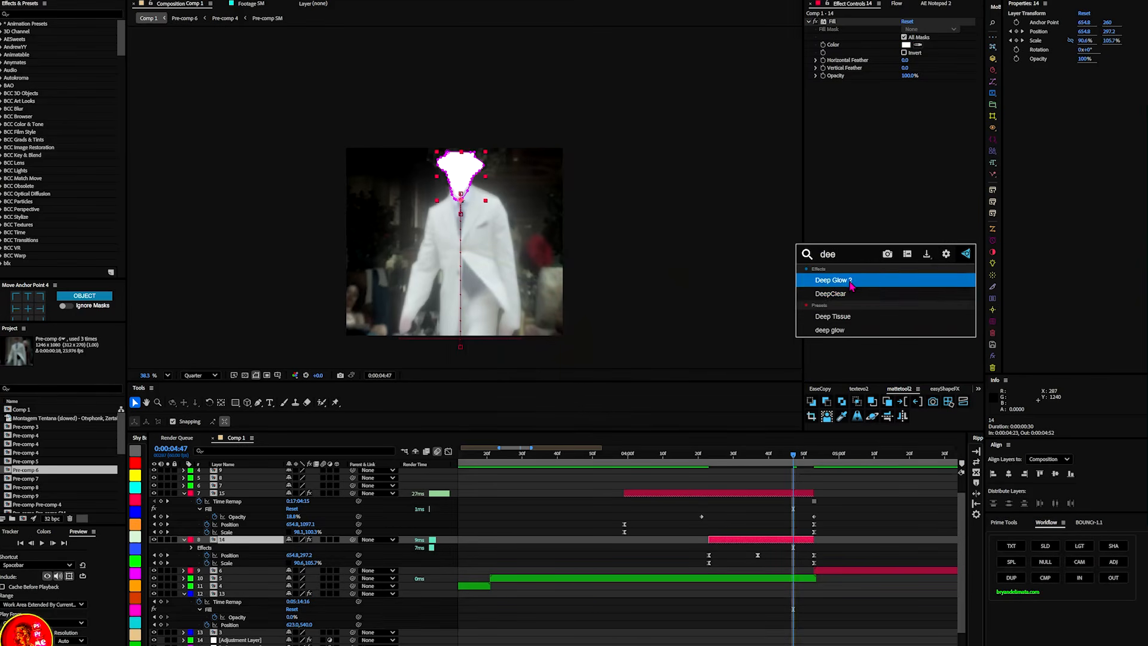
pyautogui.click(852, 285)
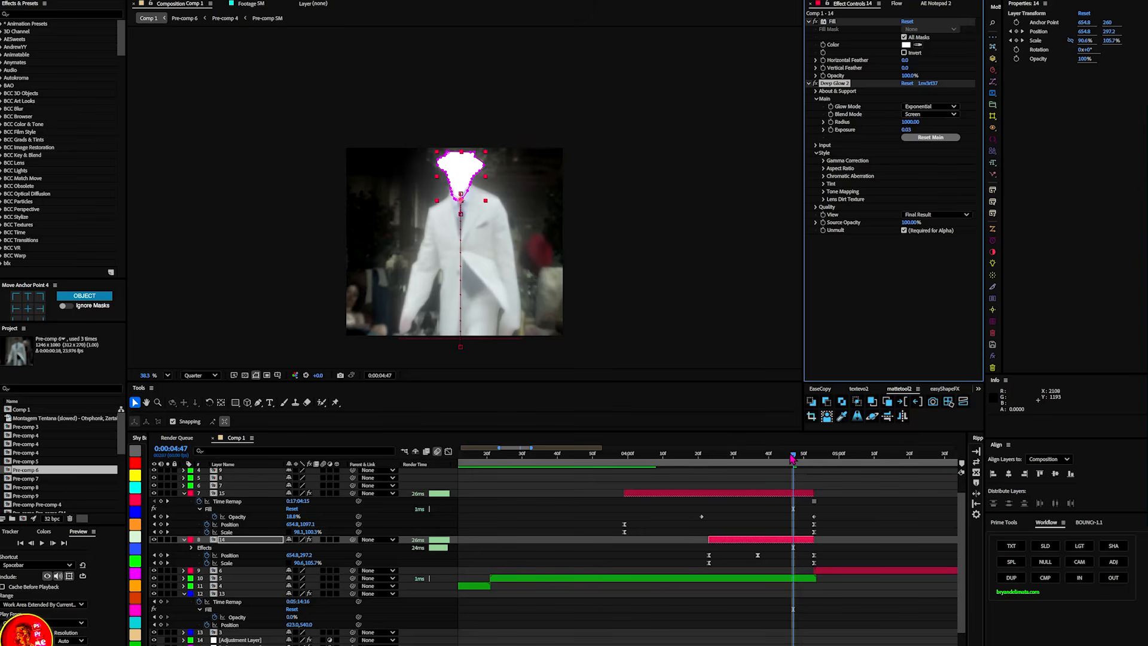
# - Keyframe layer 14's Fill Opacity from 100% at 0:00:04:37 to 0% at the layer's end, 0:00:04:53
pyautogui.click(832, 22)
pyautogui.press('u')
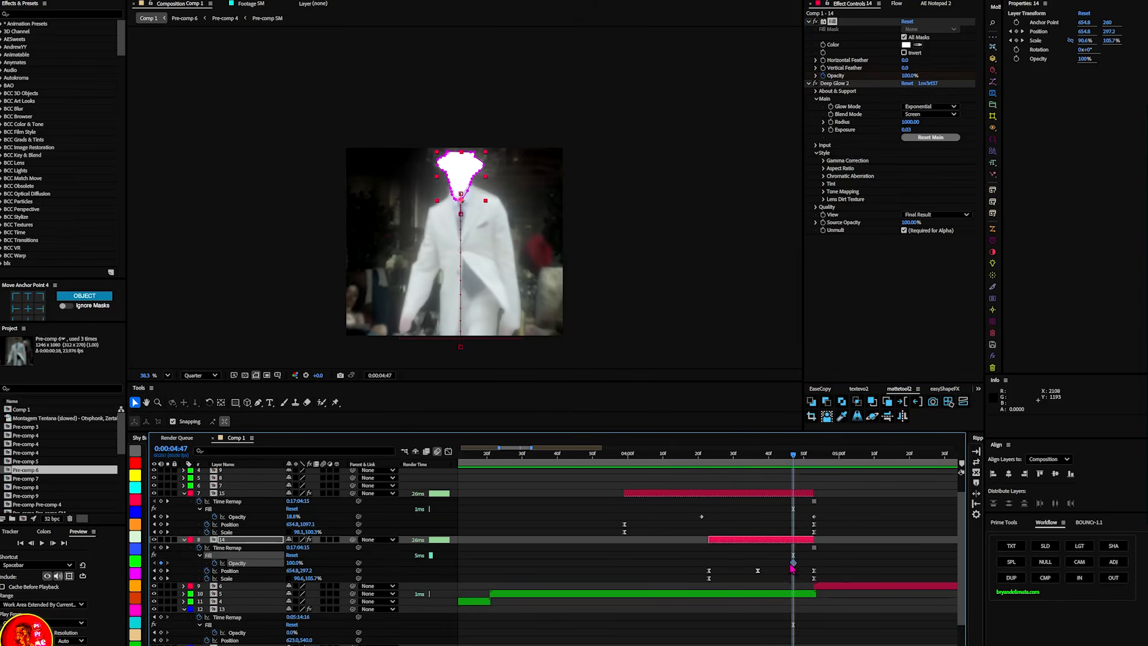
pyautogui.moveTo(794, 564); pyautogui.dragTo(757, 564)
pyautogui.press('pagedown')
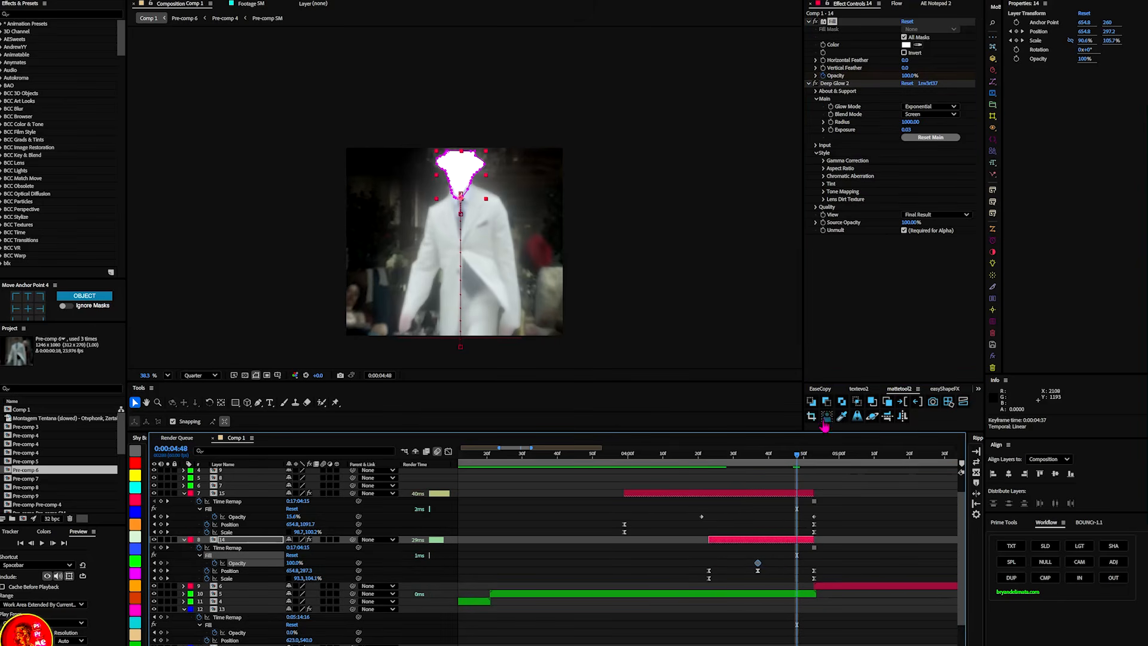
pyautogui.moveTo(904, 78); pyautogui.dragTo(850, 79)
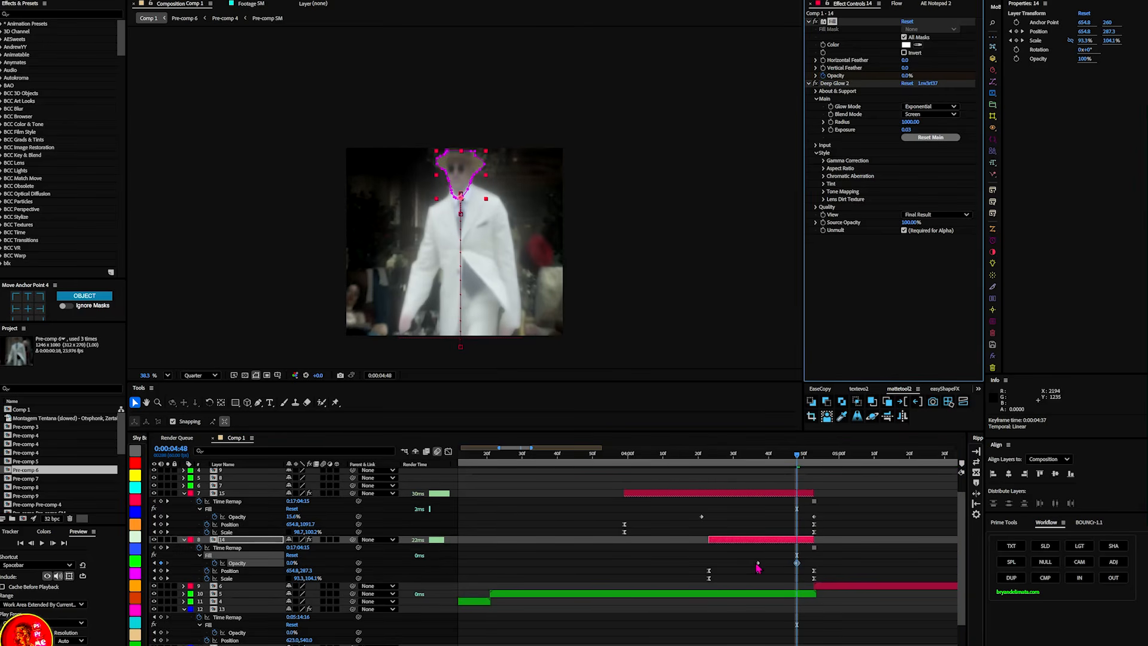
pyautogui.moveTo(797, 563); pyautogui.dragTo(814, 562)
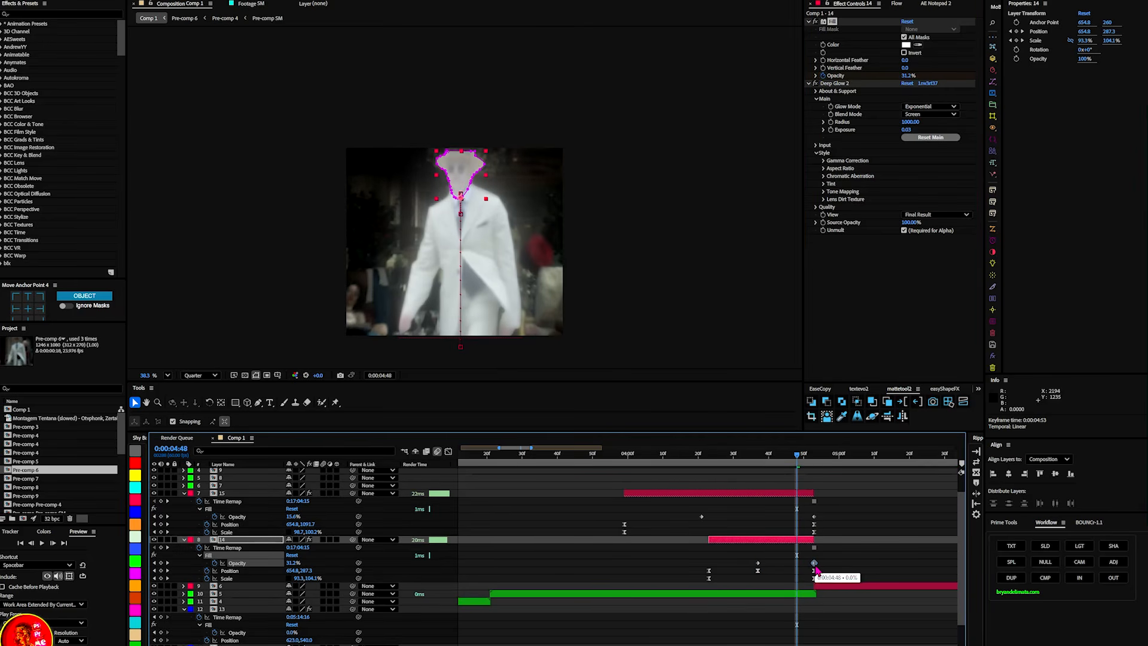
# - Preview the composition to check the glowing white body and head transitions
pyautogui.click(515, 472)
pyautogui.press('space')
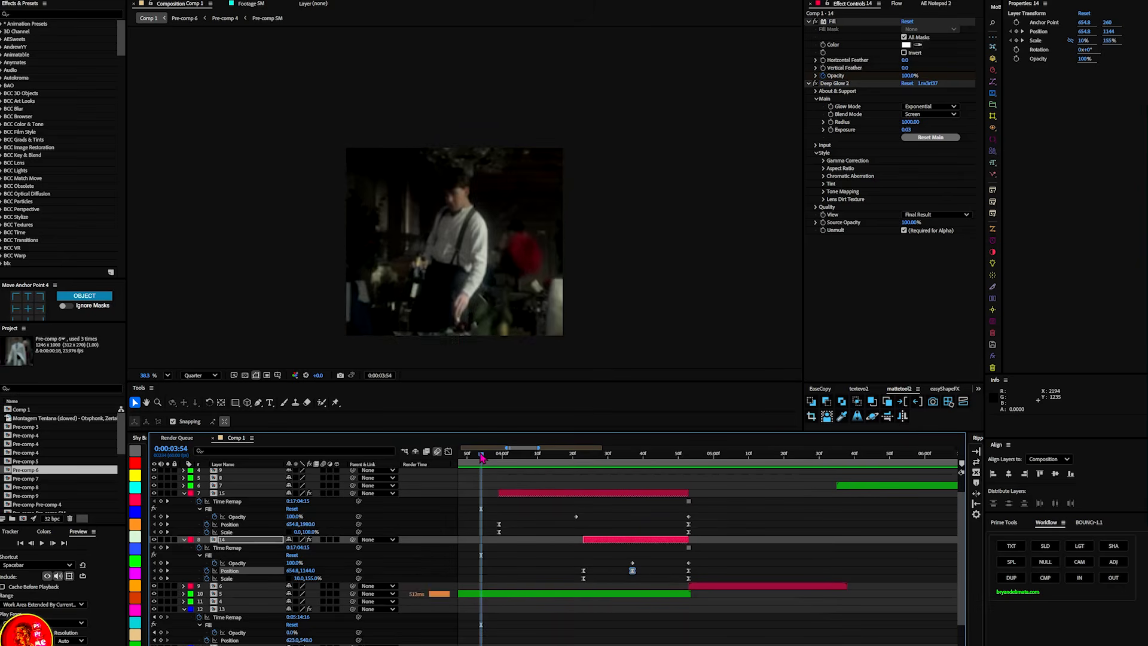
pyautogui.press('space')
pyautogui.press('space')
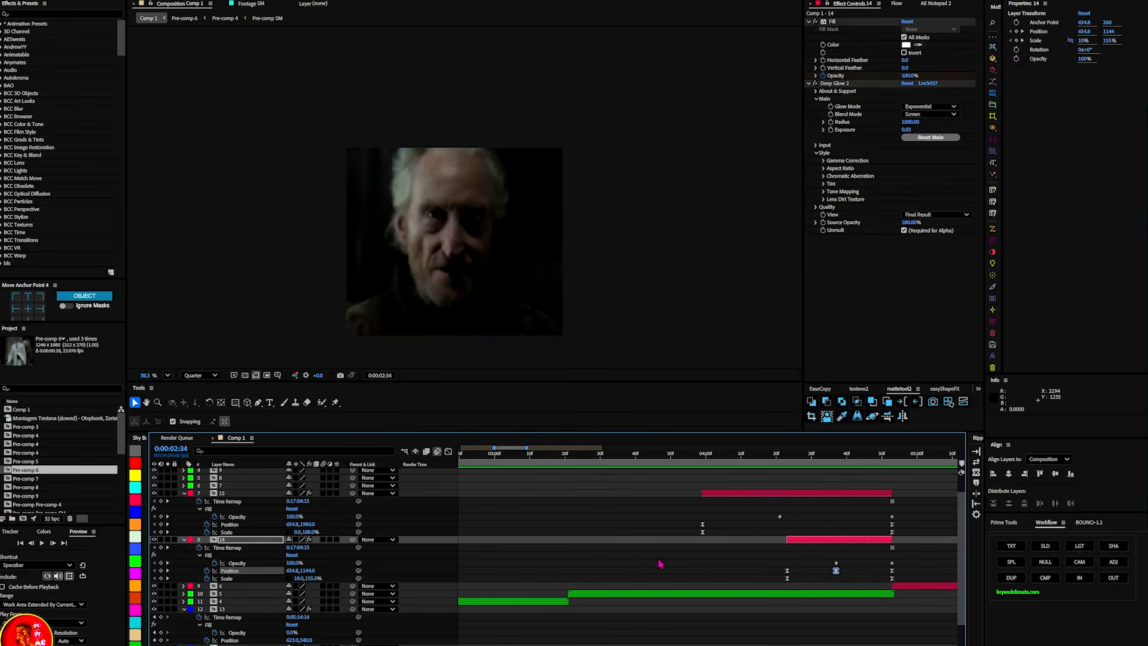
pyautogui.scroll(-4, 595, 581)
pyautogui.press('space')
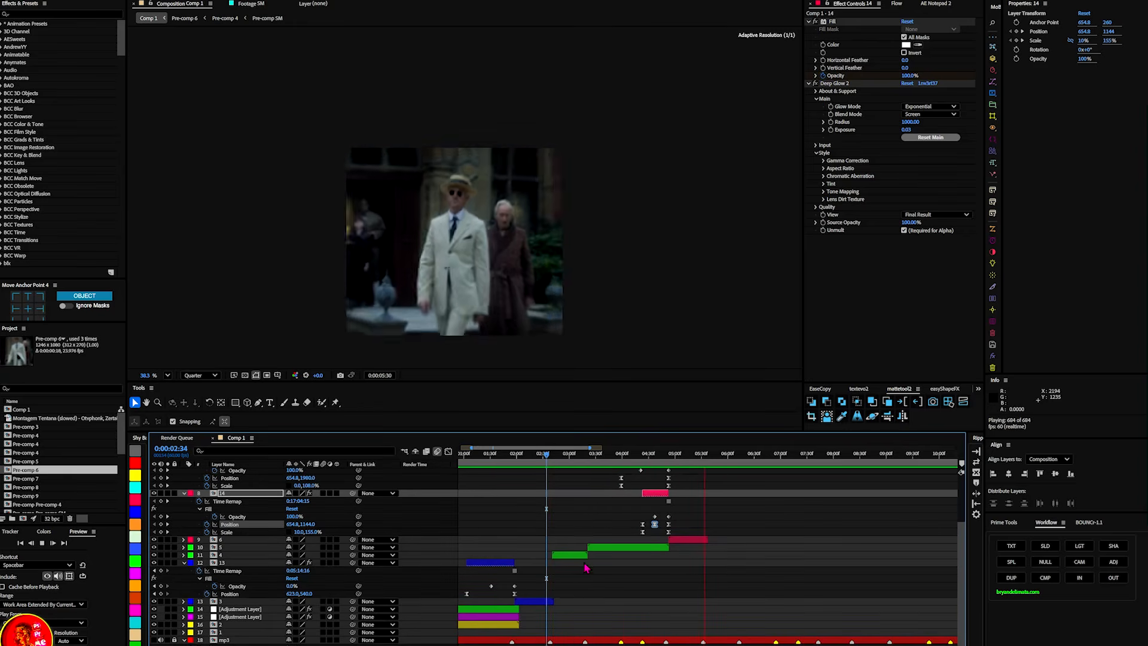
pyautogui.click(509, 456)
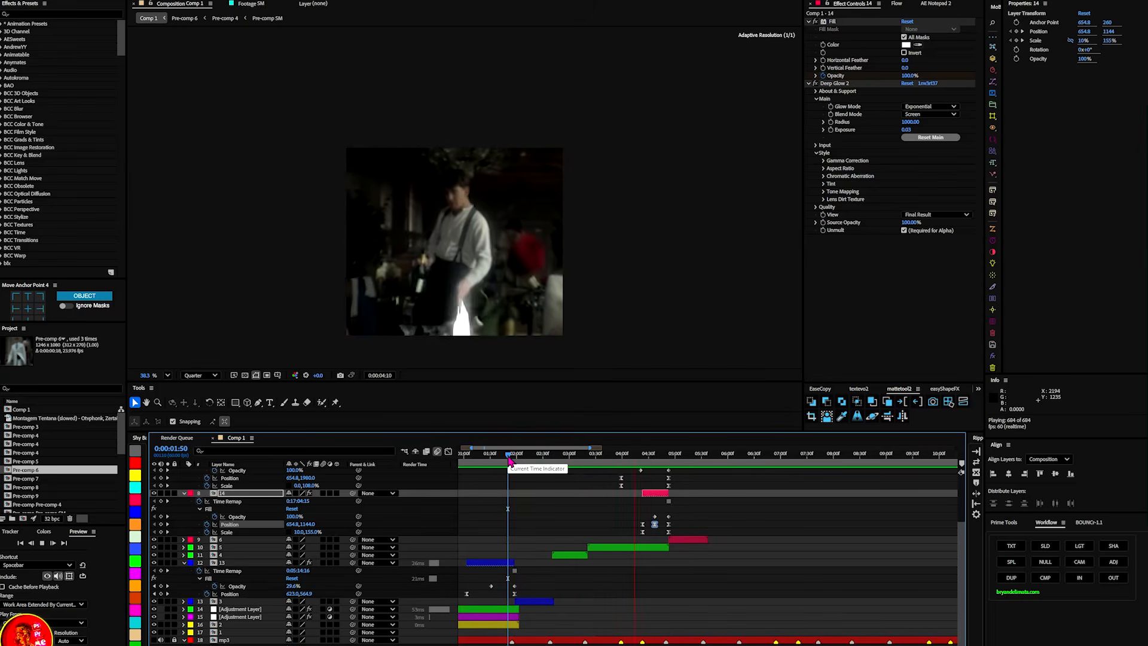
pyautogui.press('space')
# - Set the composition preview resolution to Full and inspect the man holding the bottle at 0:00:03:43 up close
pyautogui.click(607, 456)
pyautogui.scroll(2, 456, 289)
pyautogui.click(193, 376)
pyautogui.click(196, 404)
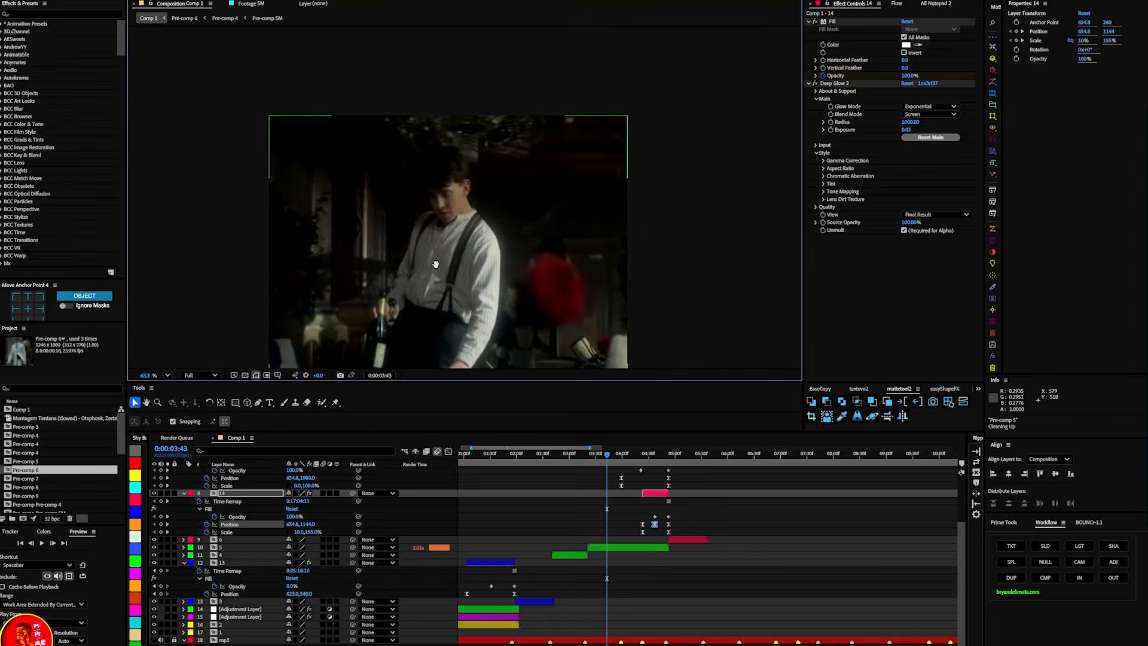
pyautogui.scroll(-1, 454, 219)
pyautogui.scroll(2, 453, 220)
pyautogui.press('v')
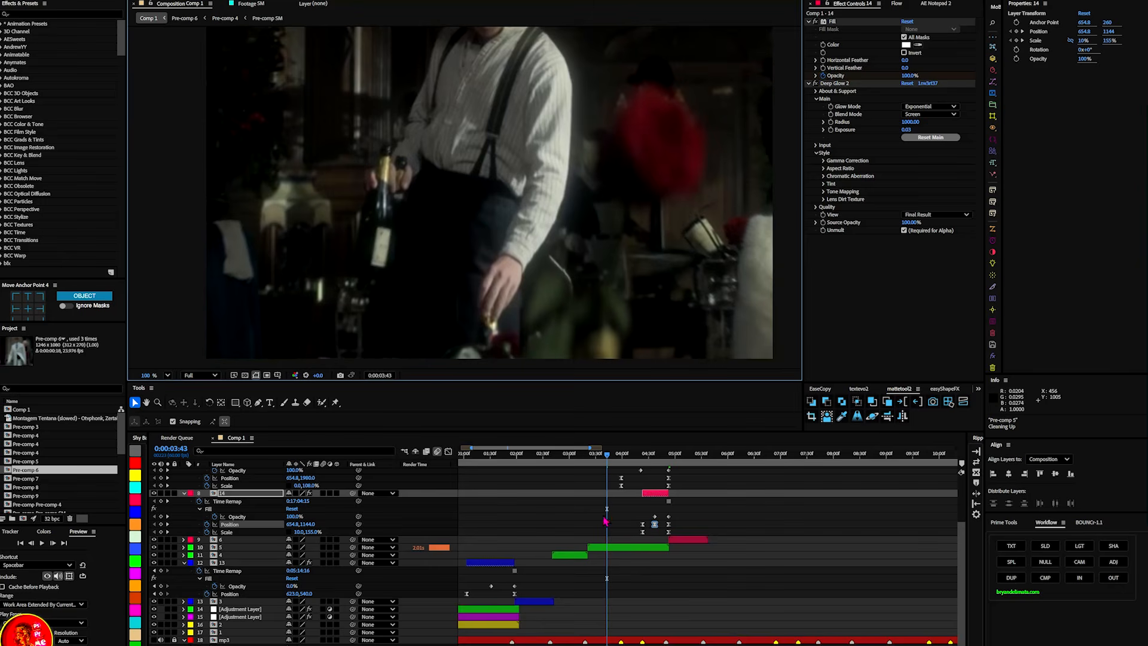
# - Duplicate layer 5 and apply Freeze Frame to the copy at 0:00:04:12
pyautogui.moveTo(591, 462); pyautogui.dragTo(635, 467)
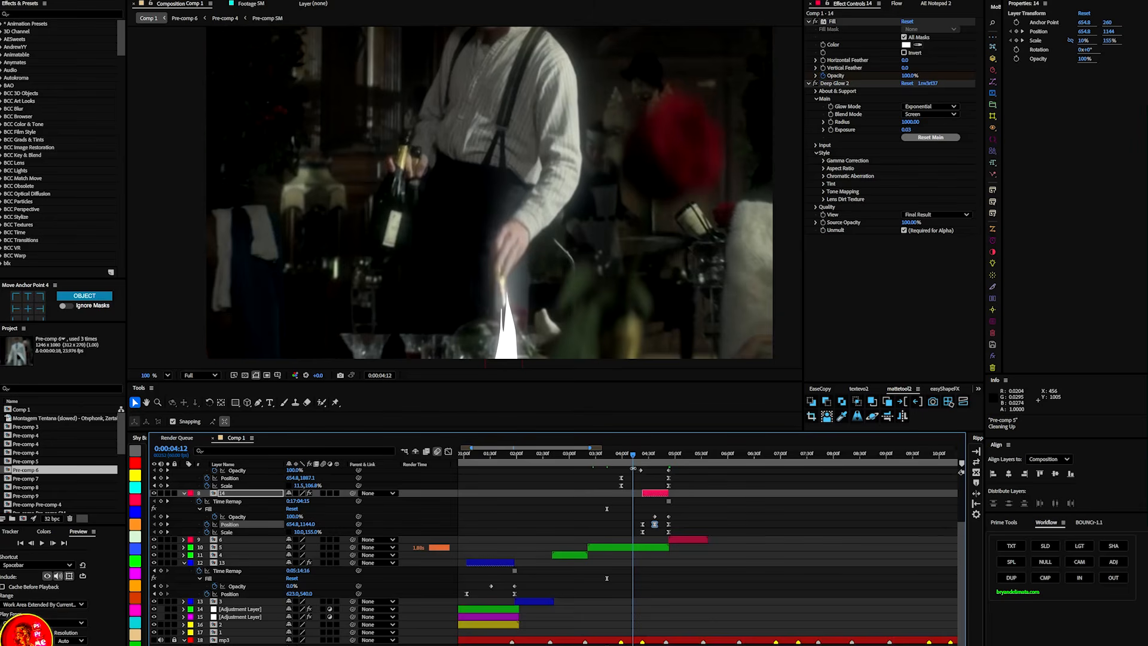
pyautogui.click(631, 549)
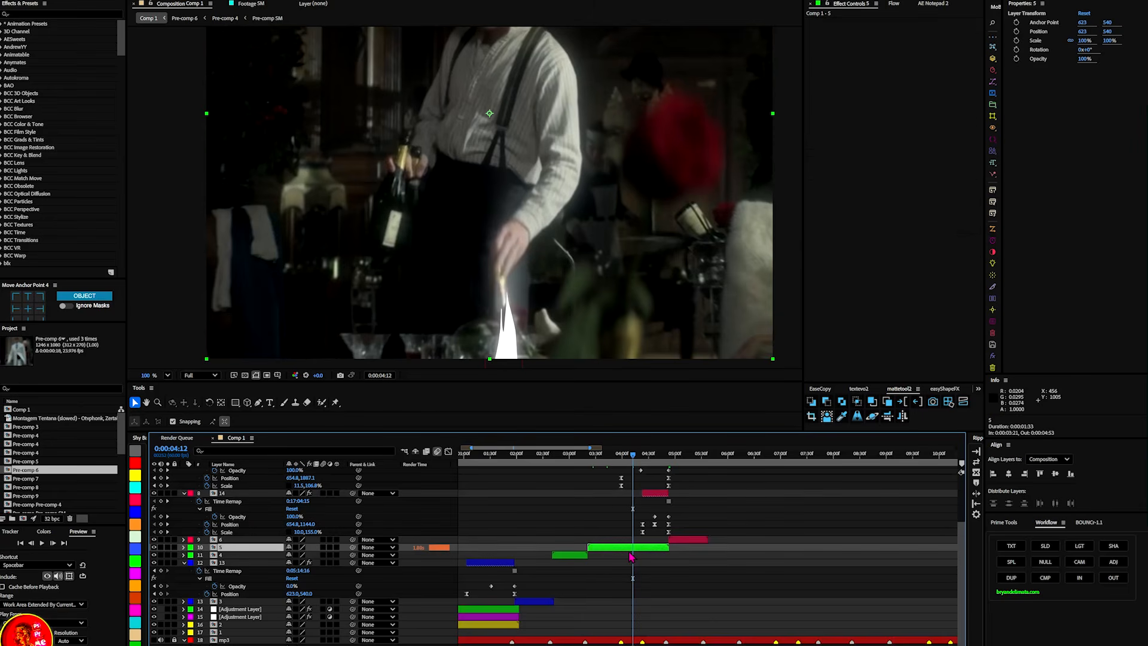
pyautogui.hotkey('ctrl', 'd')
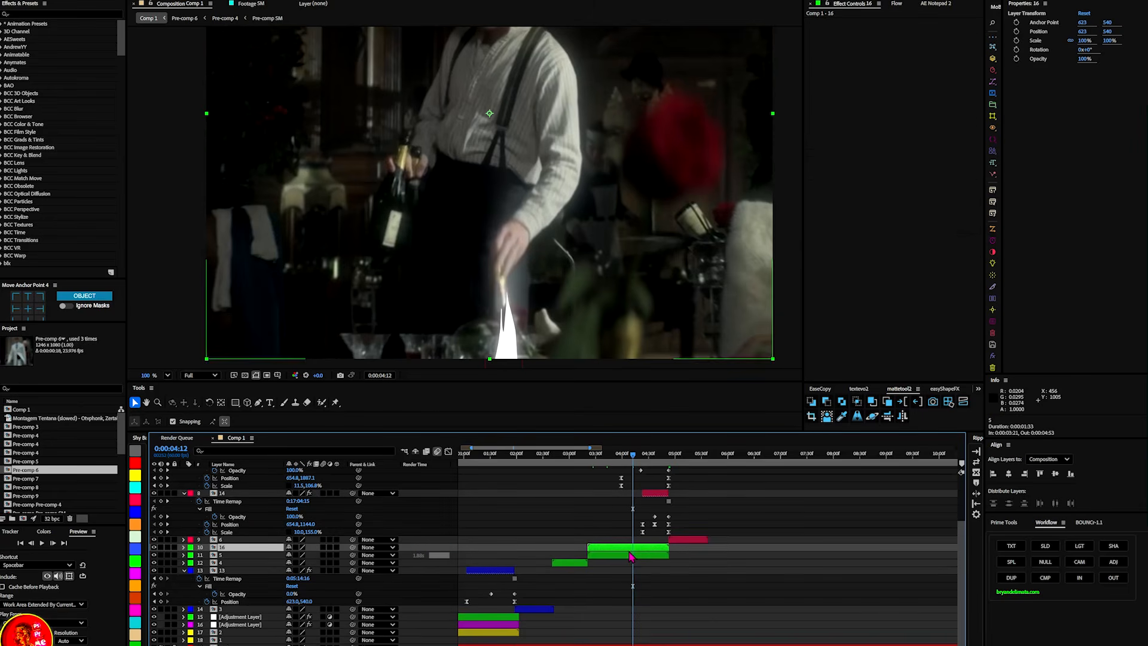
pyautogui.rightClick(625, 548)
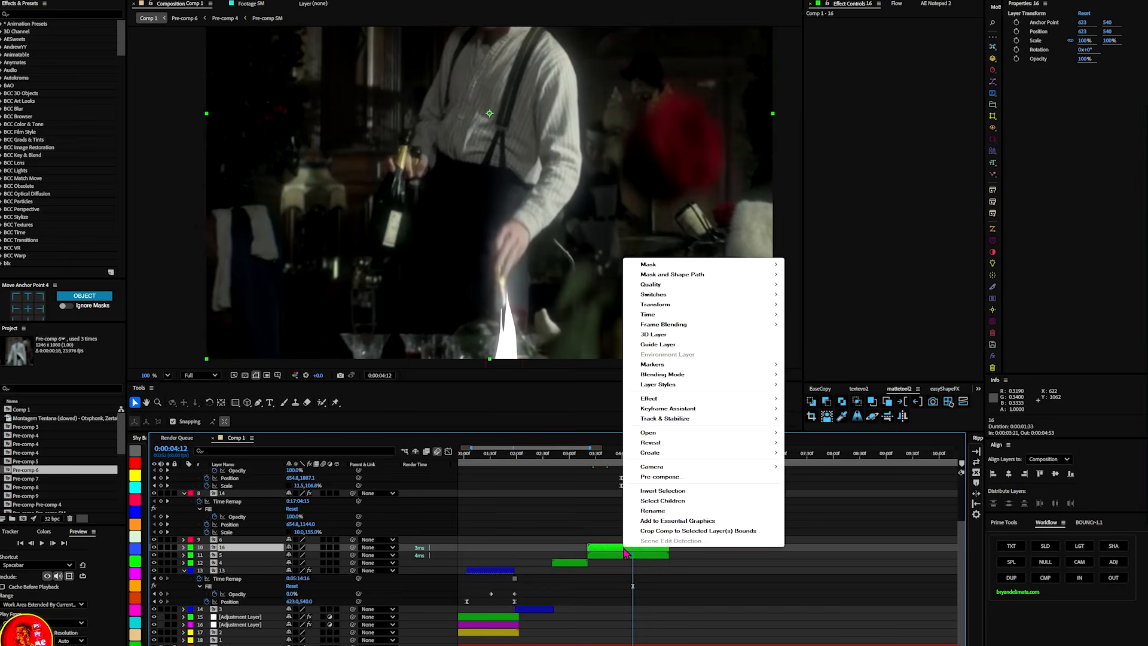
pyautogui.moveTo(772, 315)
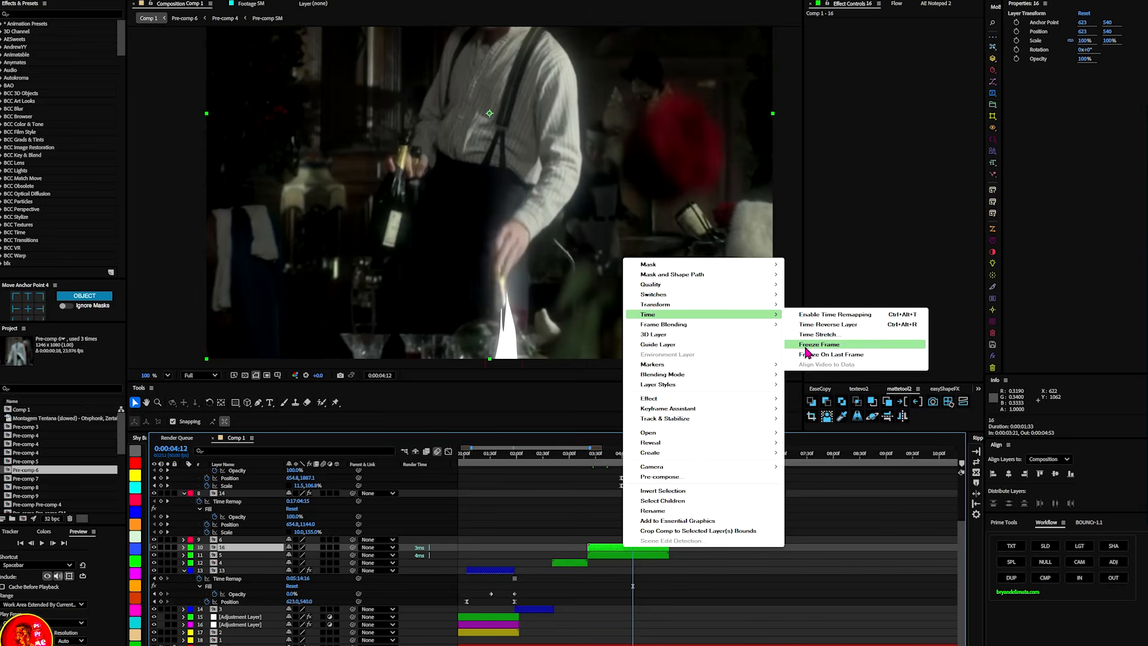
pyautogui.click(607, 552)
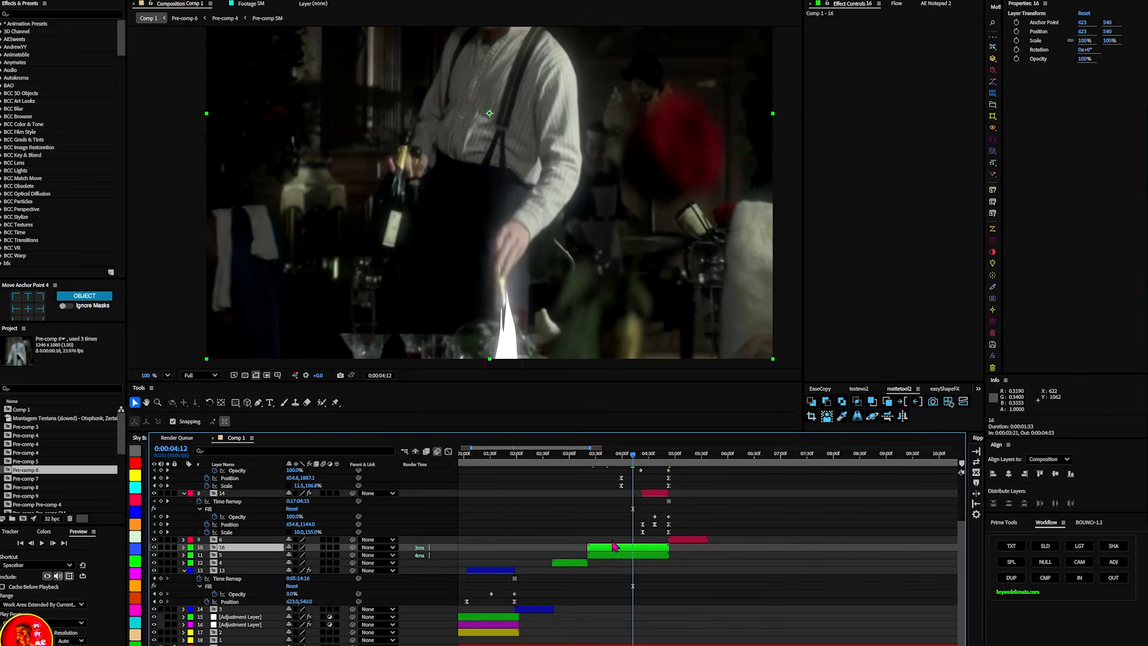
pyautogui.rightClick(616, 553)
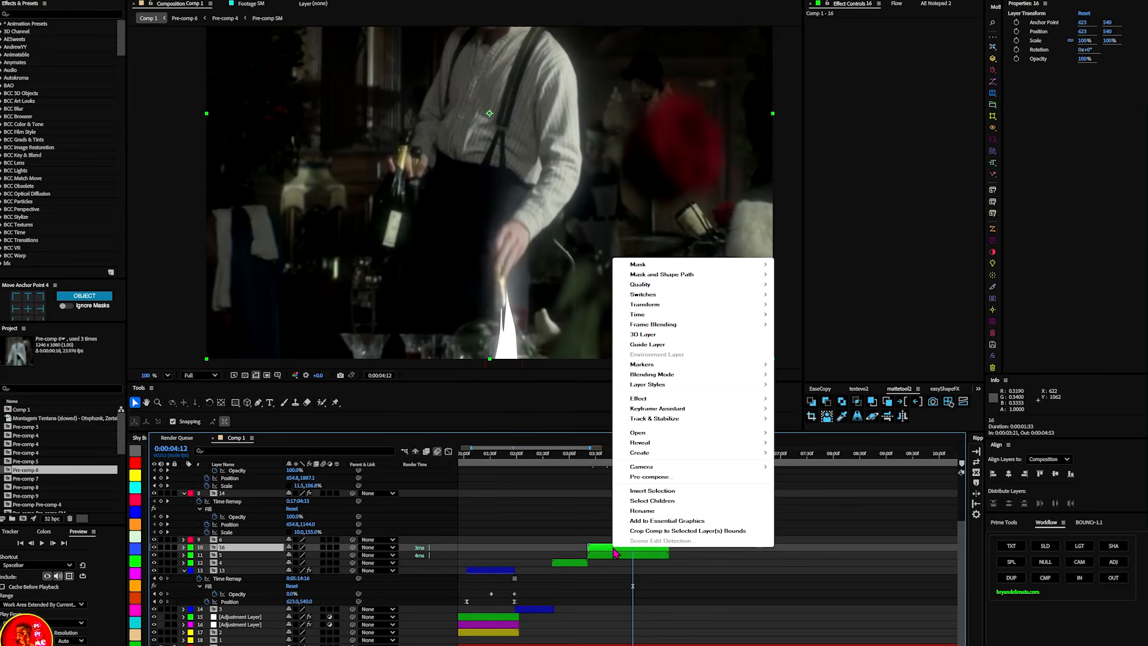
pyautogui.click(616, 552)
pyautogui.rightClick(616, 553)
pyautogui.moveTo(682, 306)
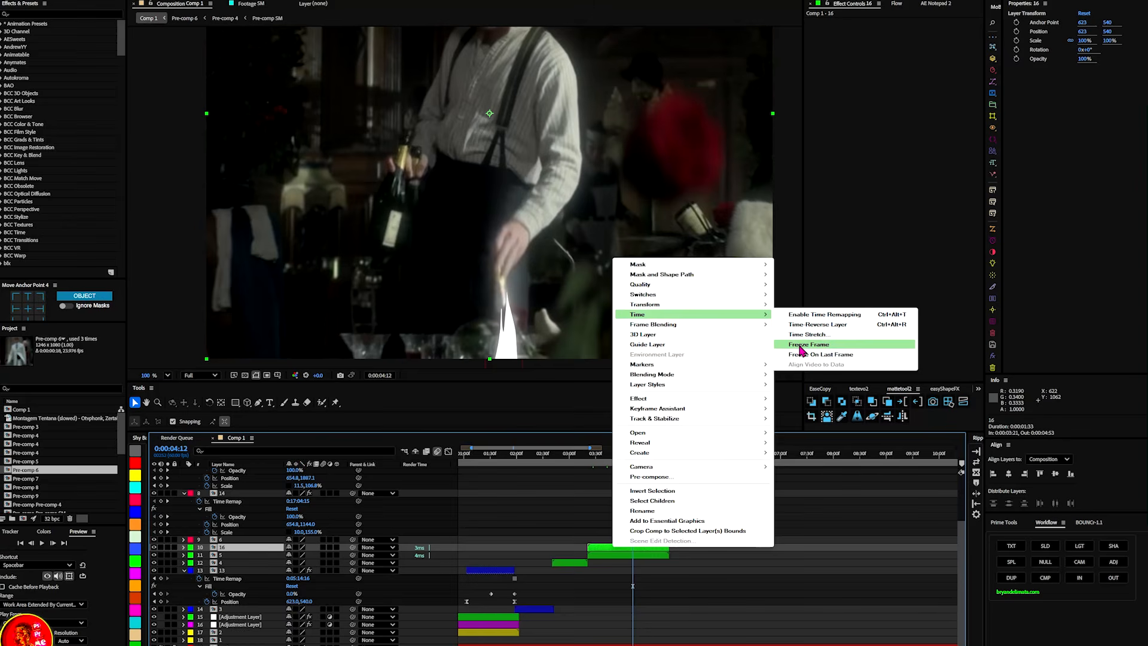
pyautogui.click(801, 344)
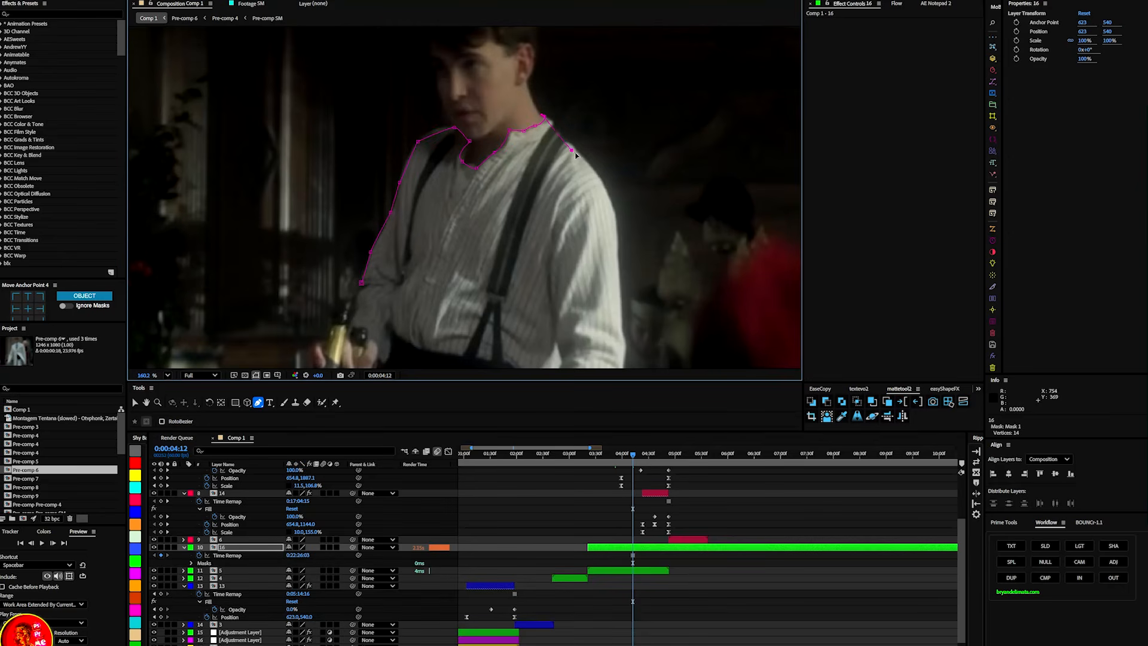
# - Outline the man's white shirt, including the shoulders and arms, with a closed Pen tool mask on layer 16
pyautogui.moveTo(623, 359); pyautogui.dragTo(630, 244)
pyautogui.click(631, 245)
pyautogui.click(580, 330)
pyautogui.click(550, 354)
pyautogui.moveTo(537, 333); pyautogui.dragTo(529, 330)
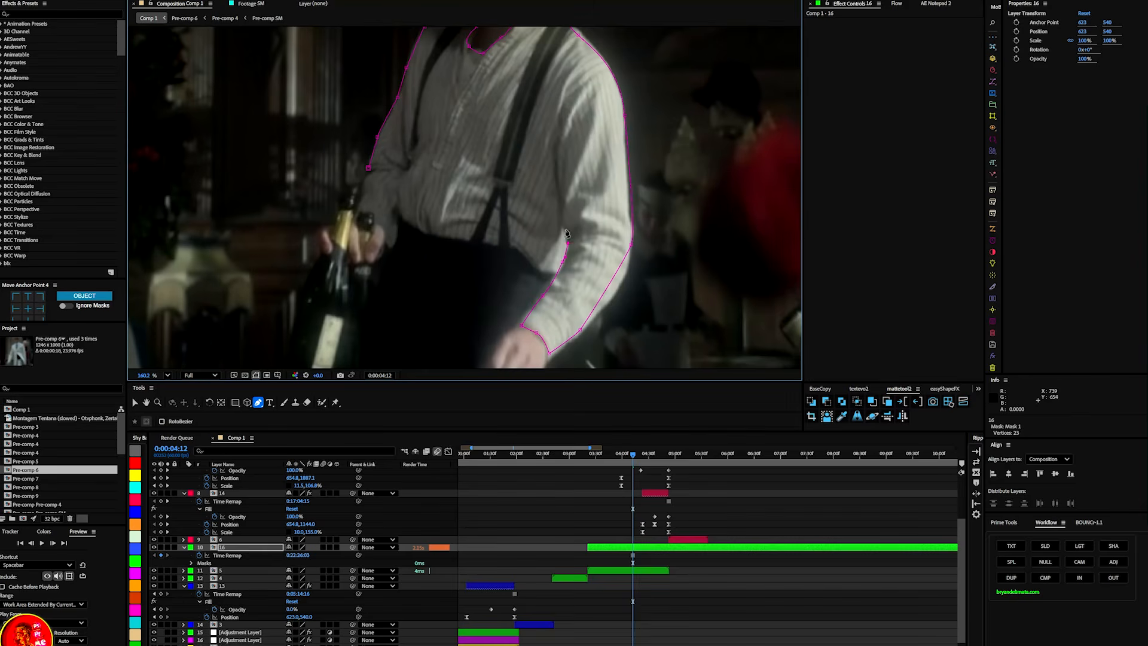
pyautogui.scroll(-5, 366, 177)
# - Trim the end of layer 16, the masked freeze frame, to 0:00:04:12
pyautogui.click(645, 548)
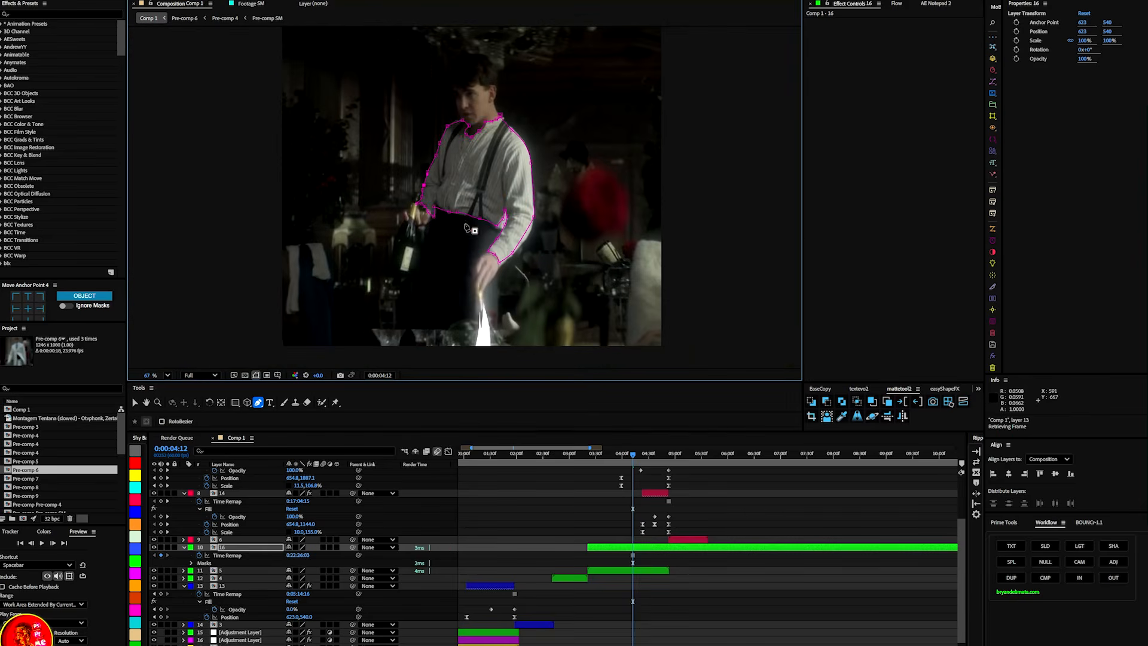
pyautogui.hotkey('alt', ']')
pyautogui.click(641, 554)
pyautogui.click(609, 457)
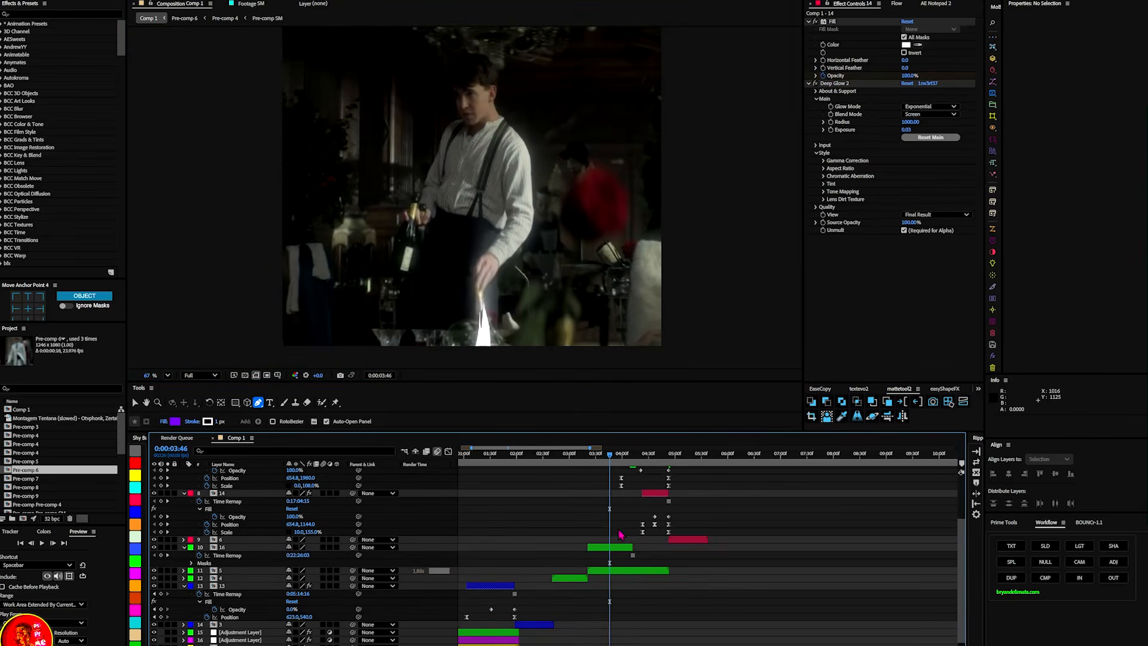
# - Apply the Fill effect to layer 16 with All Masks enabled and the color set to white FFFFFF
pyautogui.scroll(3, 619, 538)
pyautogui.click(602, 548)
pyautogui.press('v')
pyautogui.click(887, 260)
pyautogui.hotkey('ctrl', 'space')
pyautogui.write('fill')
pyautogui.press('Return')
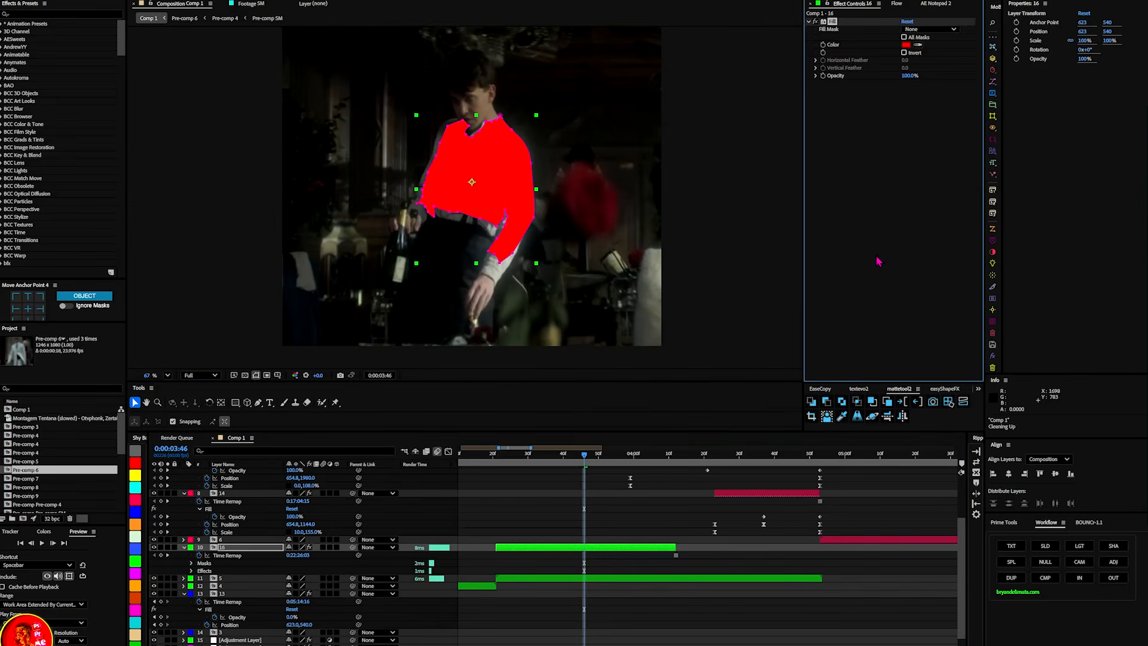
pyautogui.click(905, 37)
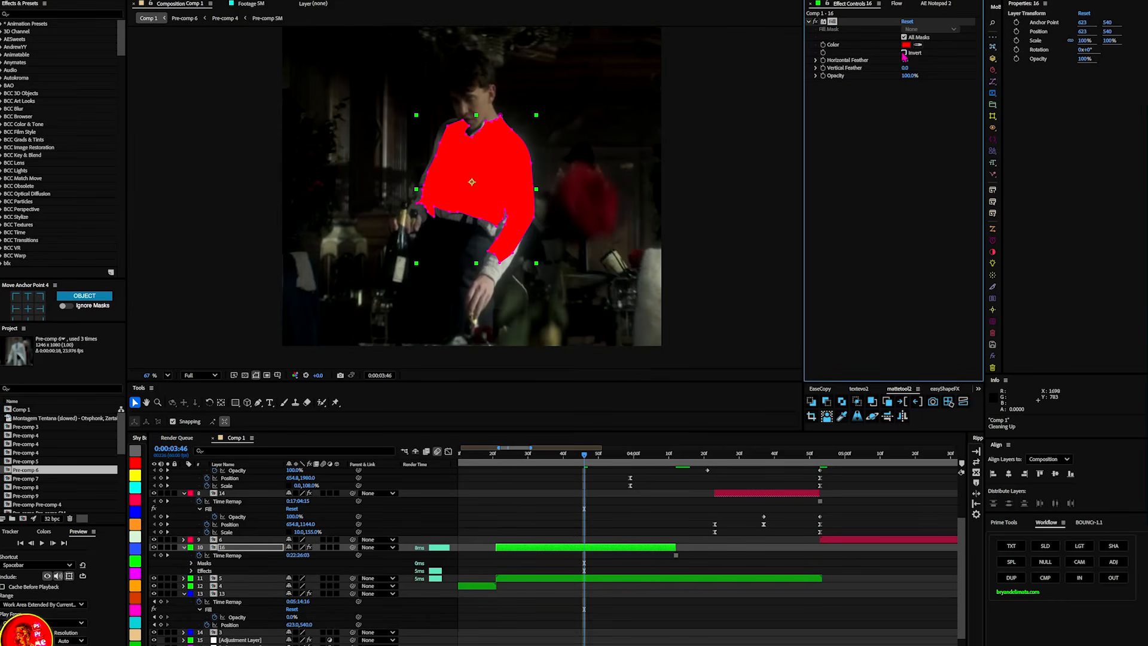
pyautogui.click(906, 44)
pyautogui.click(473, 280)
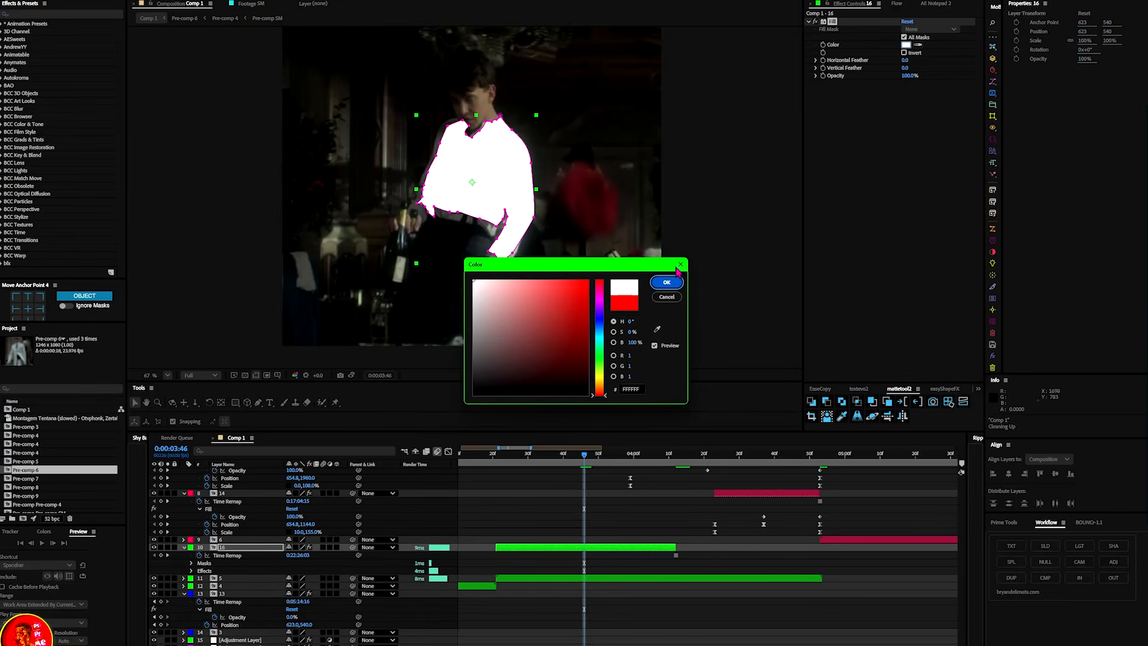
pyautogui.click(667, 282)
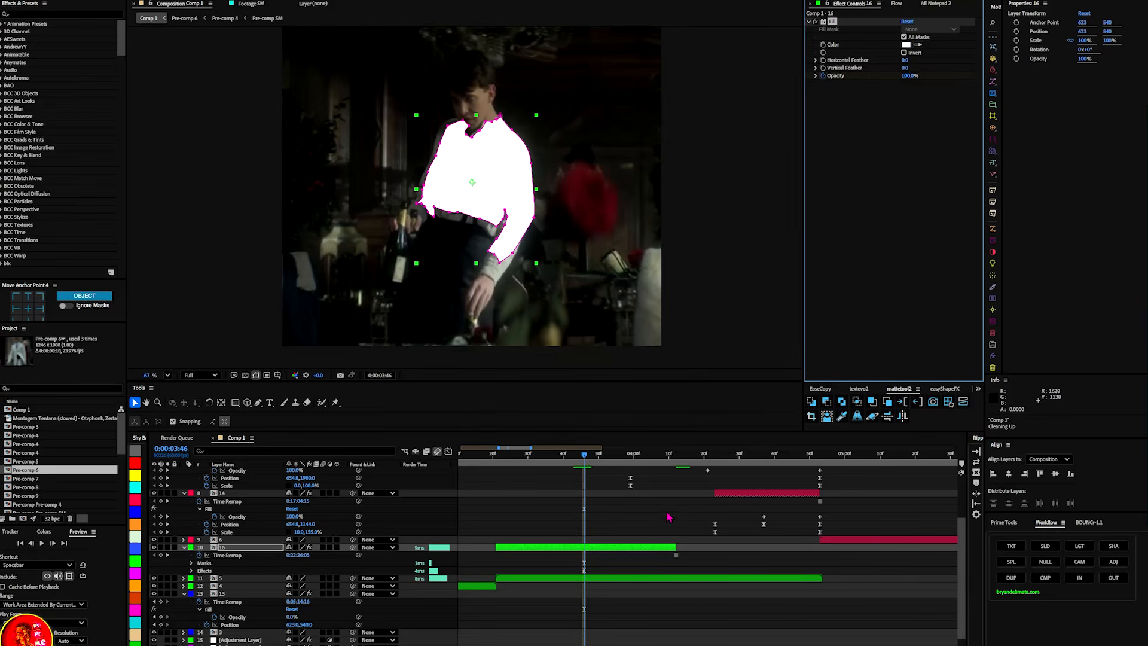
# - Keyframe layer 16's Fill Opacity from 100% at 0:00:03:46 down to 0% at 0:00:04:12
pyautogui.press('u')
pyautogui.press('u')
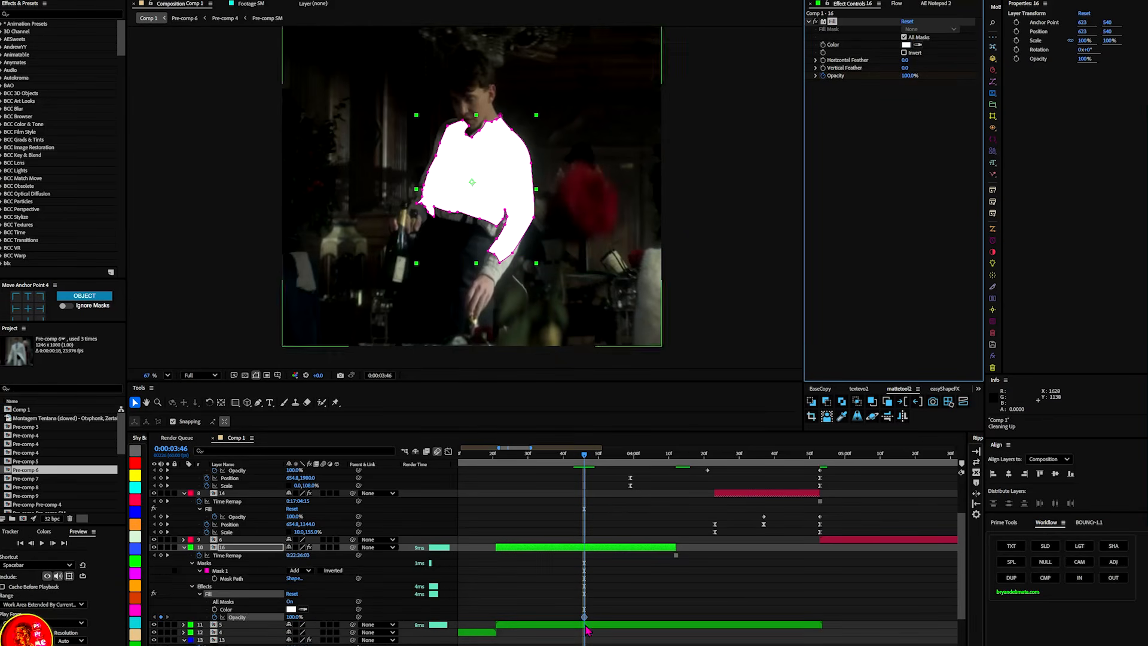
pyautogui.moveTo(585, 617); pyautogui.dragTo(675, 621)
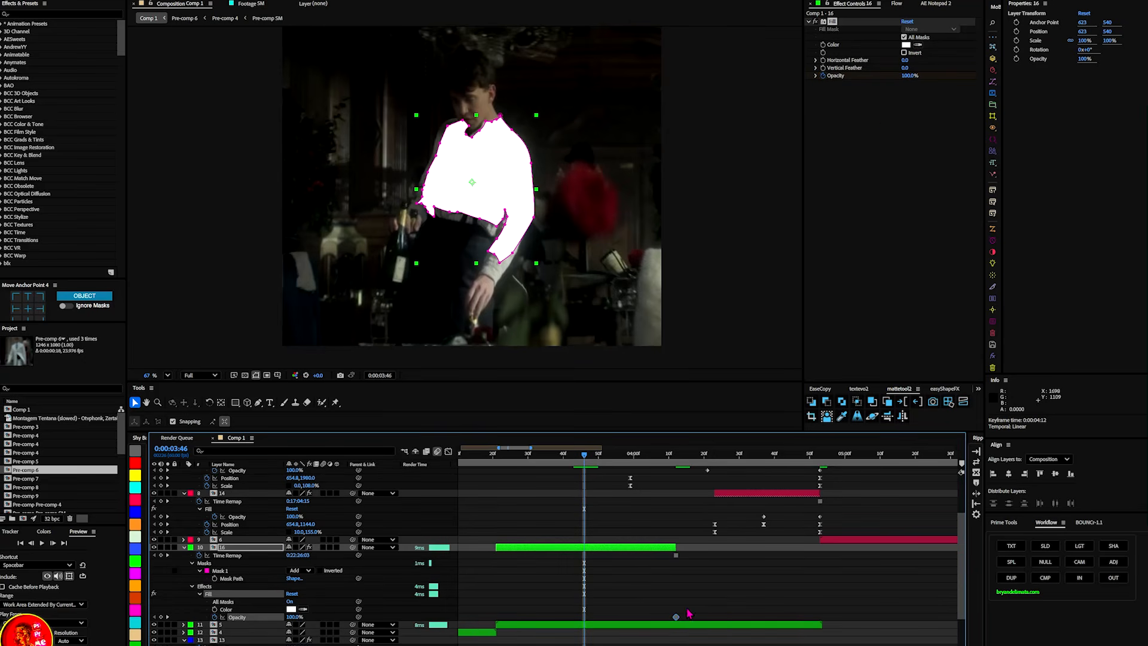
pyautogui.moveTo(676, 619); pyautogui.dragTo(584, 617)
pyautogui.moveTo(589, 461); pyautogui.dragTo(676, 458)
pyautogui.moveTo(909, 76); pyautogui.dragTo(631, 84)
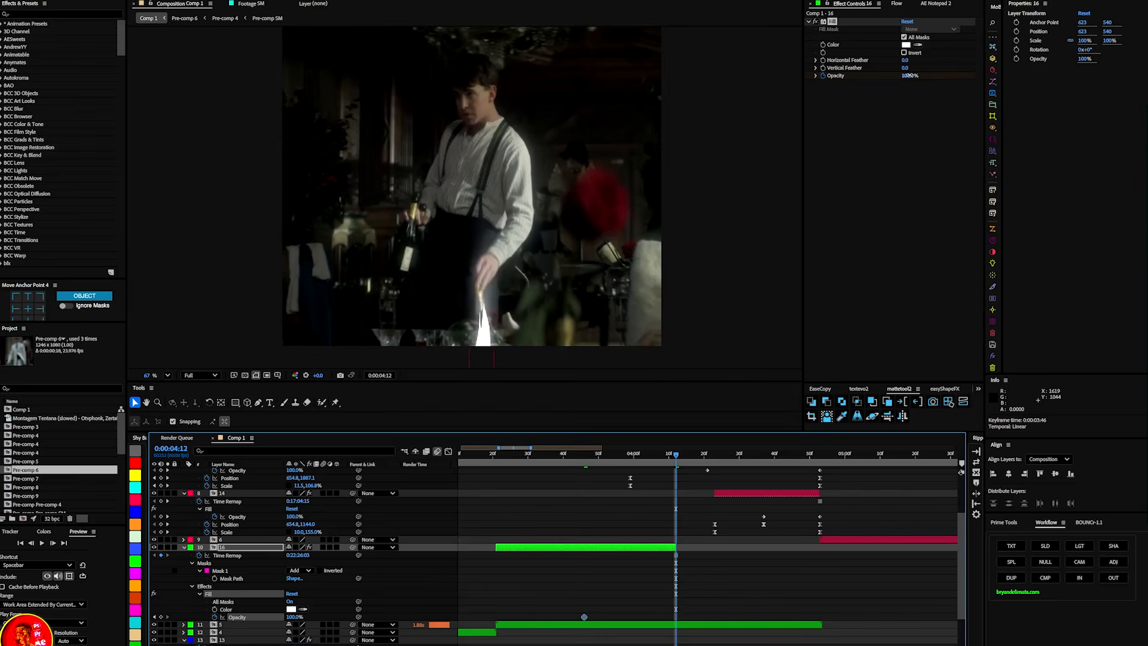
# - Split layer 16 at 0:00:03:46, delete its earlier part, and set the preview resolution to Quarter
pyautogui.click(596, 458)
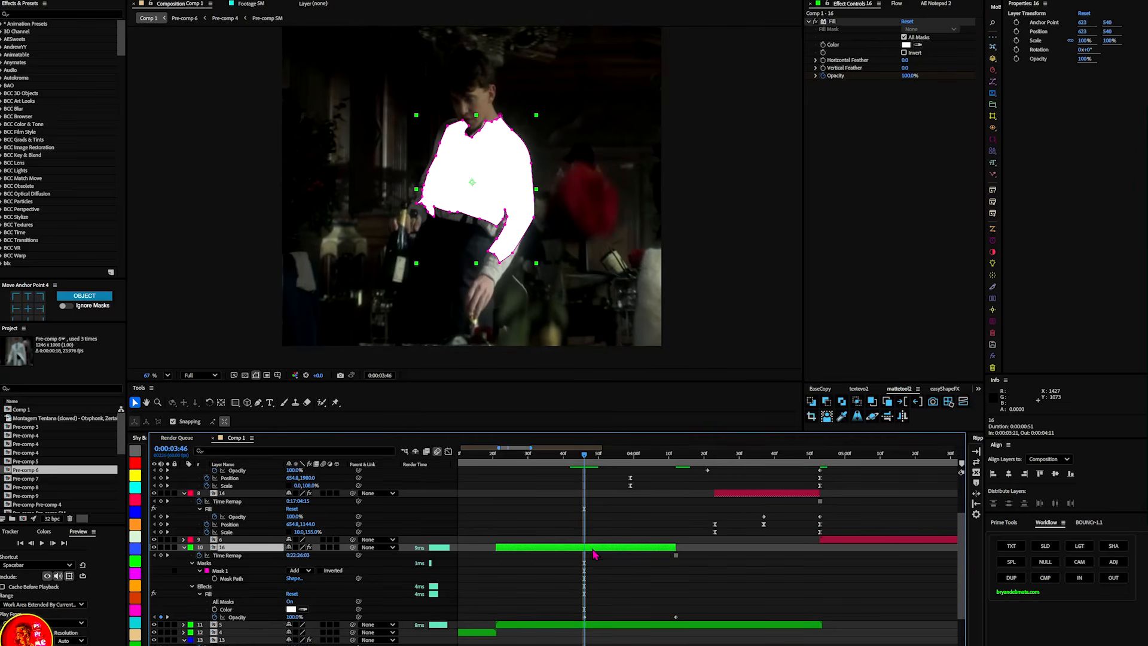
pyautogui.hotkey('ctrl', 'shift', 'd')
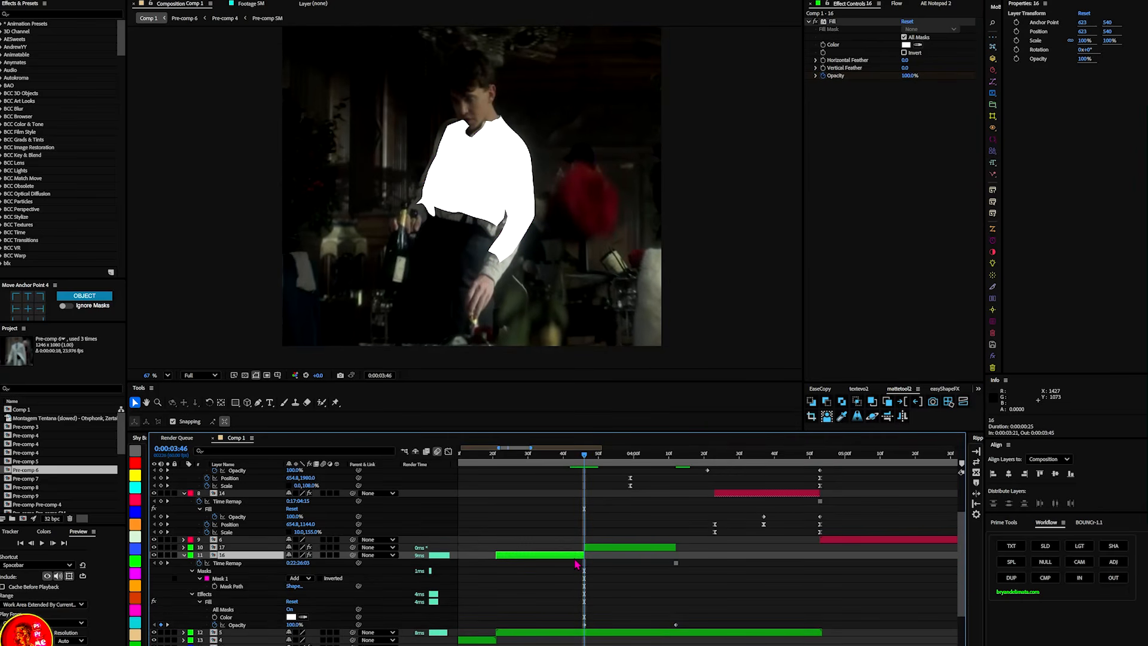
pyautogui.press('Delete')
pyautogui.click(215, 376)
pyautogui.click(200, 439)
pyautogui.click(607, 551)
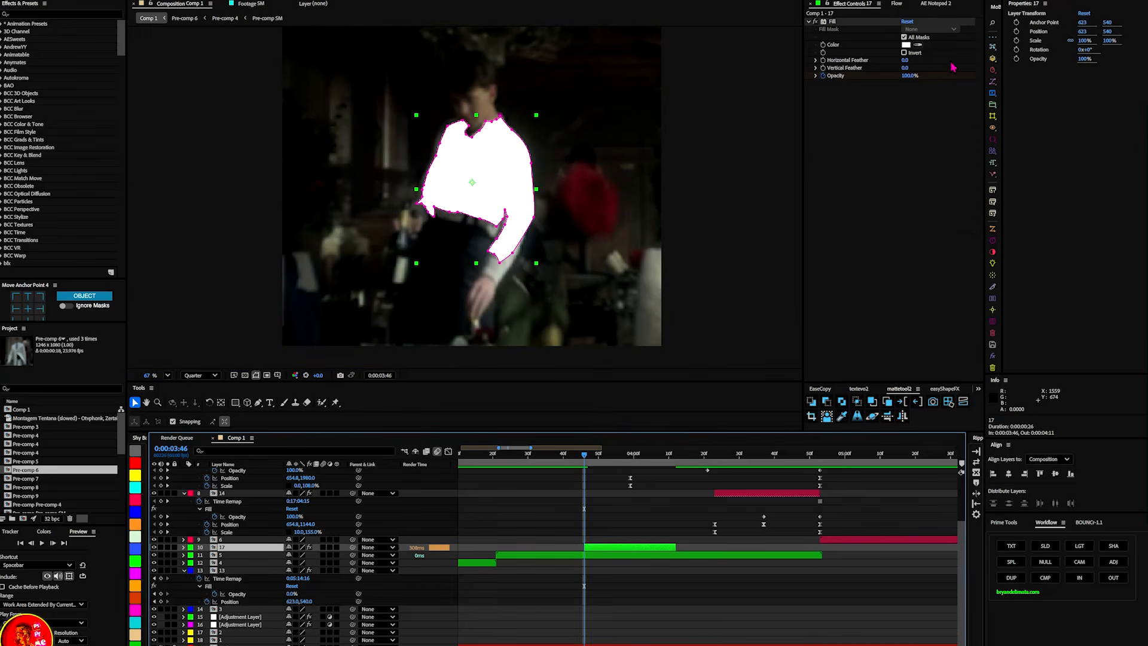
# - Set the Mask Feather of Mask 1 on layer 17 to 120 pixels and preview the result
pyautogui.press('m')
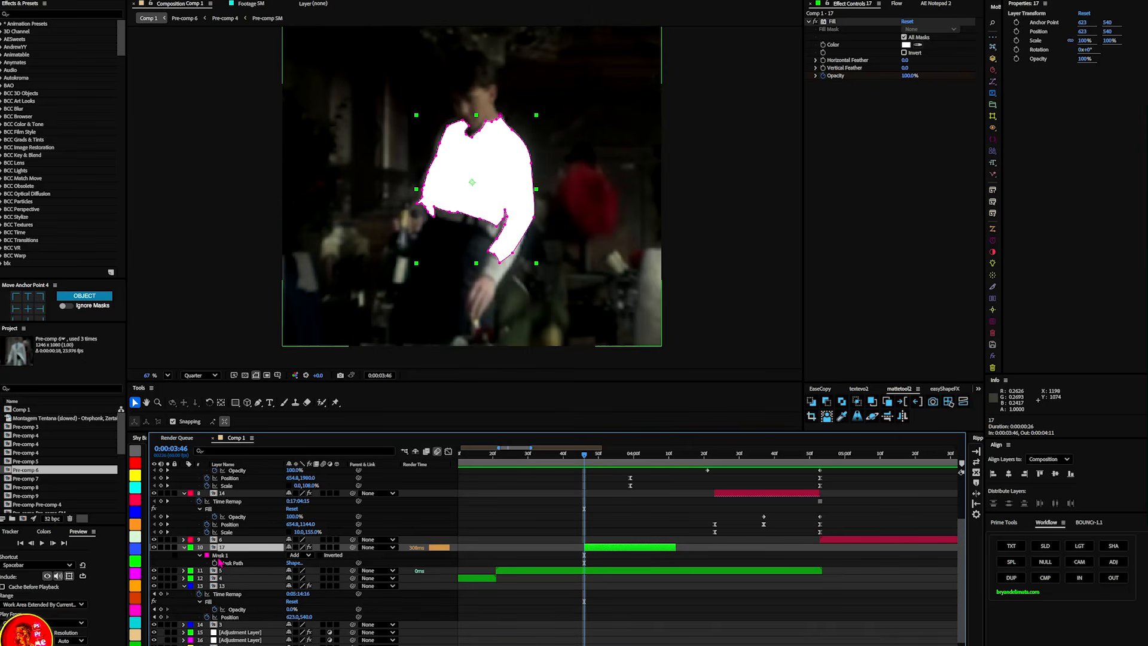
pyautogui.click(200, 556)
pyautogui.click(200, 556)
pyautogui.click(199, 556)
pyautogui.click(200, 556)
pyautogui.moveTo(300, 573); pyautogui.dragTo(355, 572)
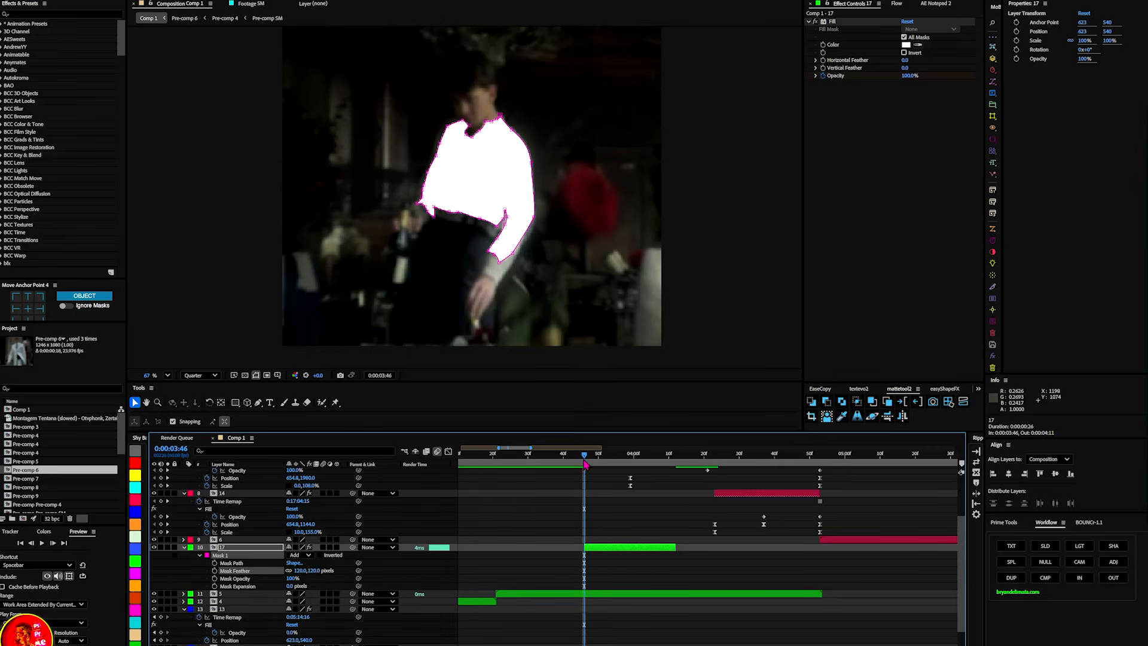
pyautogui.press('space')
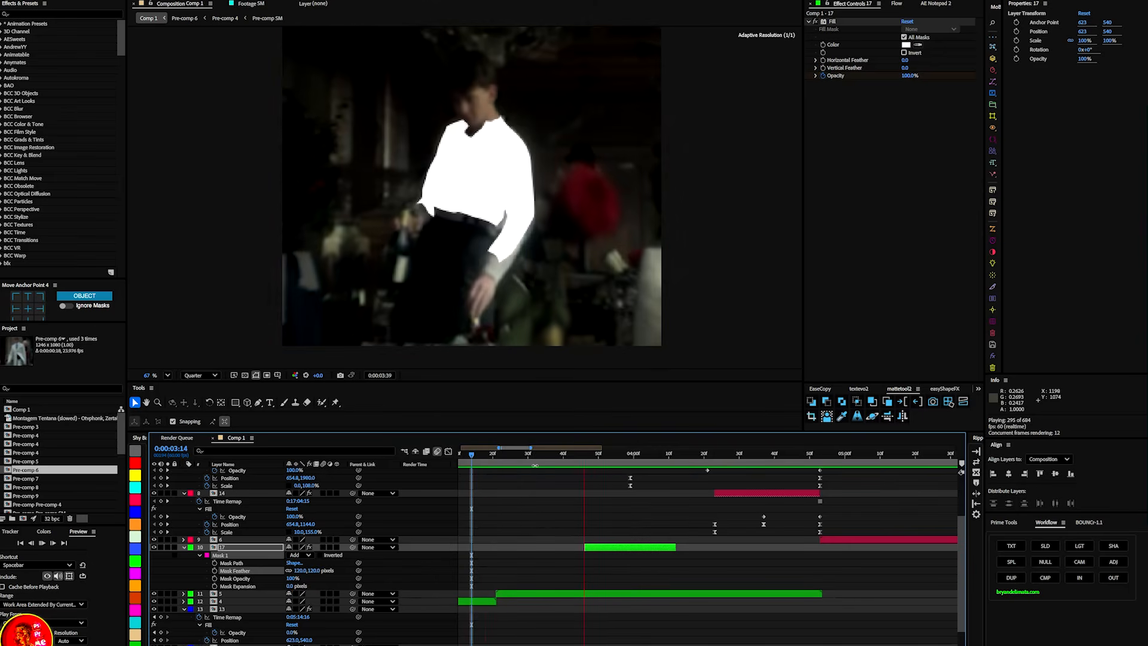
pyautogui.click(494, 460)
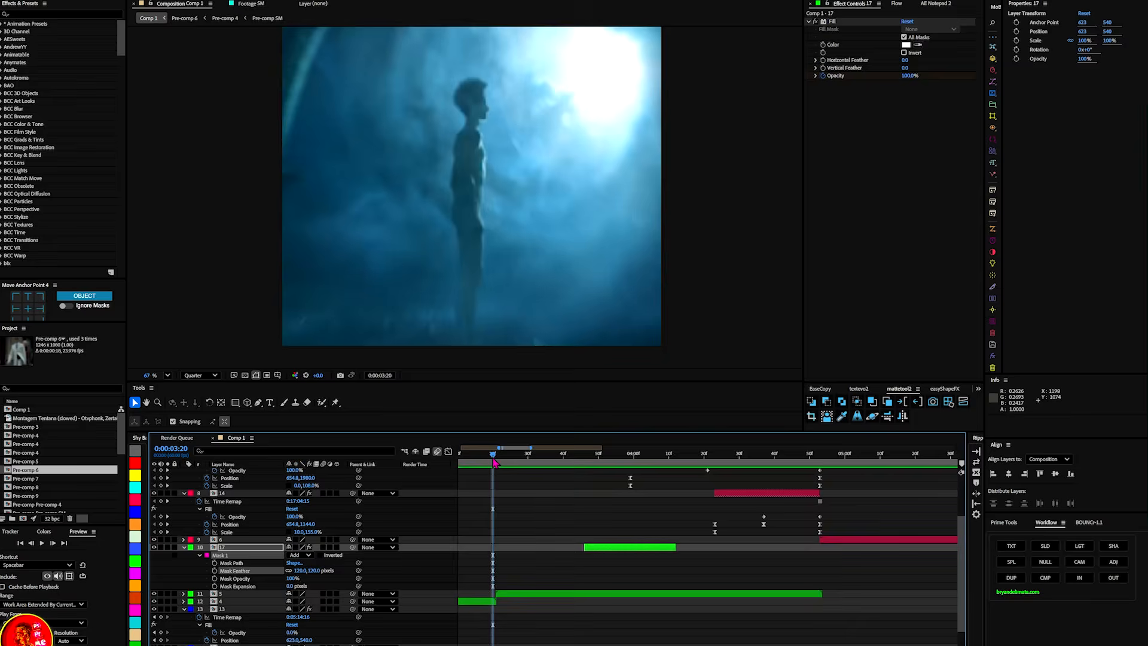
pyautogui.press('space')
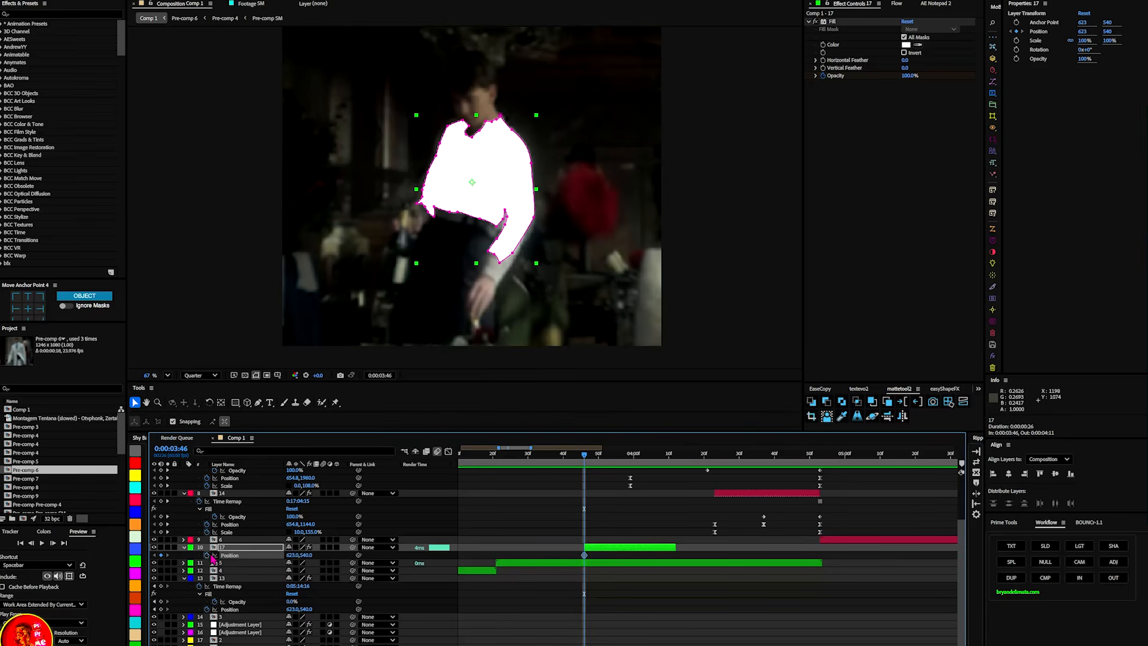
# - Keyframe layer 17's Position and Scale and move those keyframes to 0:00:04:12, leaving the Fill Opacity keyframes in place
pyautogui.press('s')
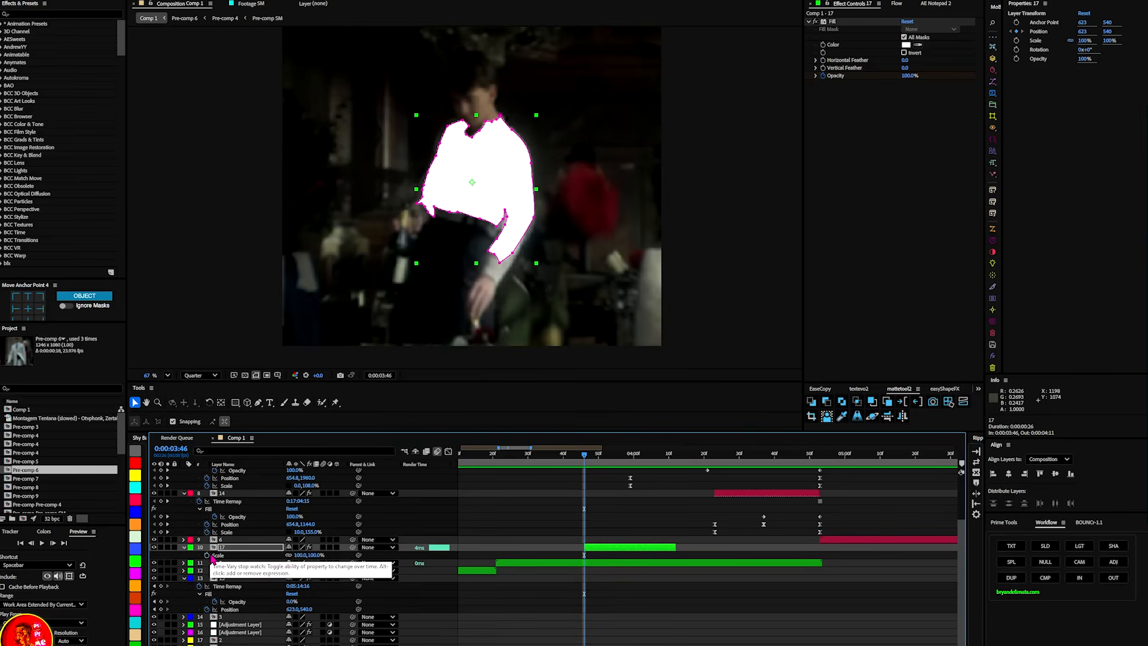
pyautogui.press('u')
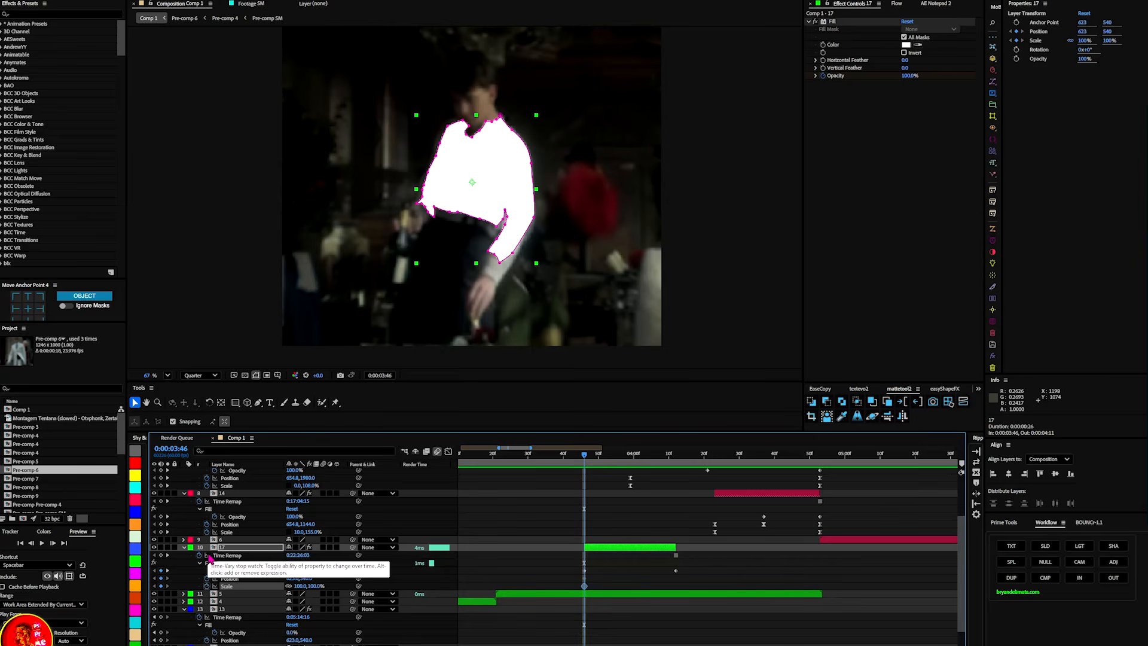
pyautogui.moveTo(609, 565); pyautogui.dragTo(679, 593)
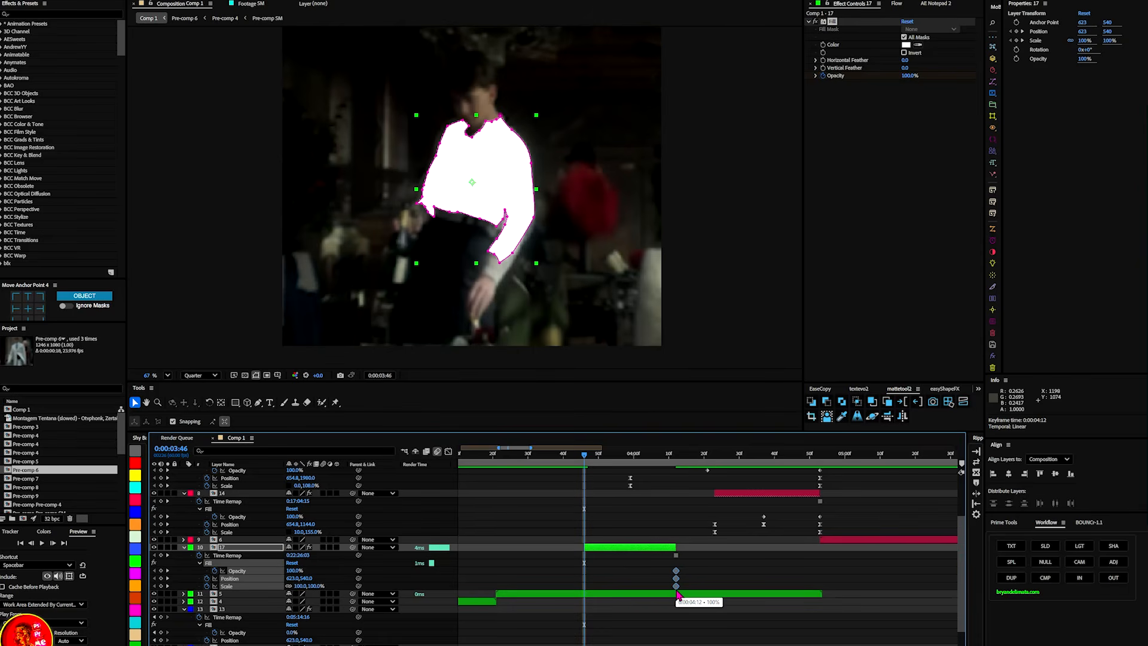
pyautogui.hotkey('ctrl', 'z')
pyautogui.click(345, 583)
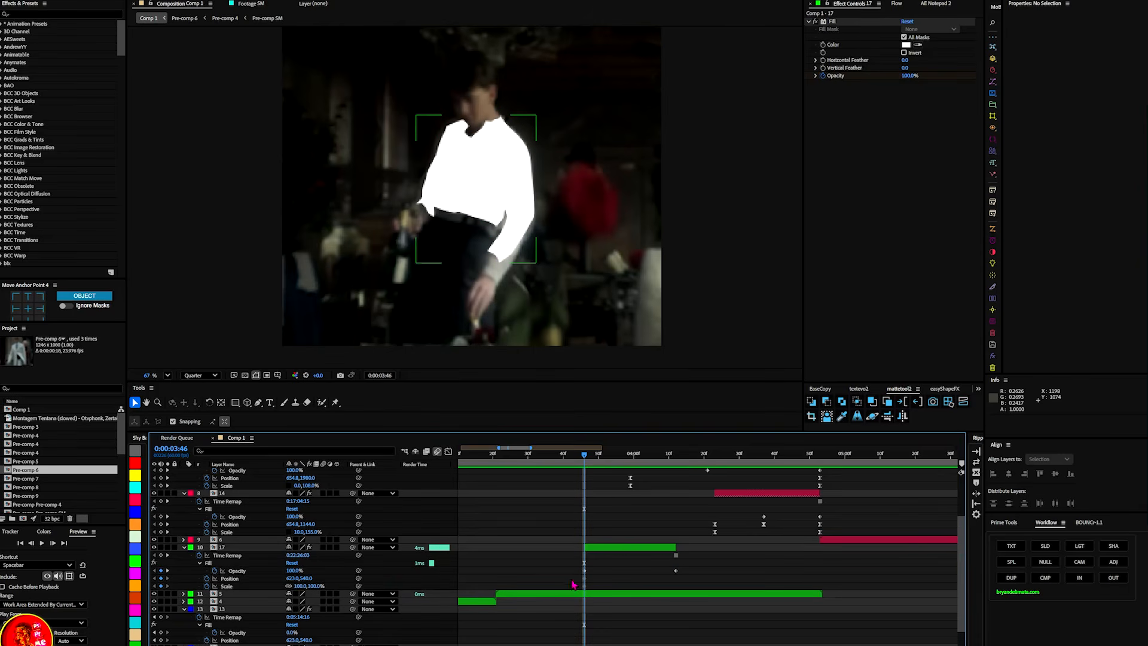
pyautogui.moveTo(601, 579); pyautogui.dragTo(676, 588)
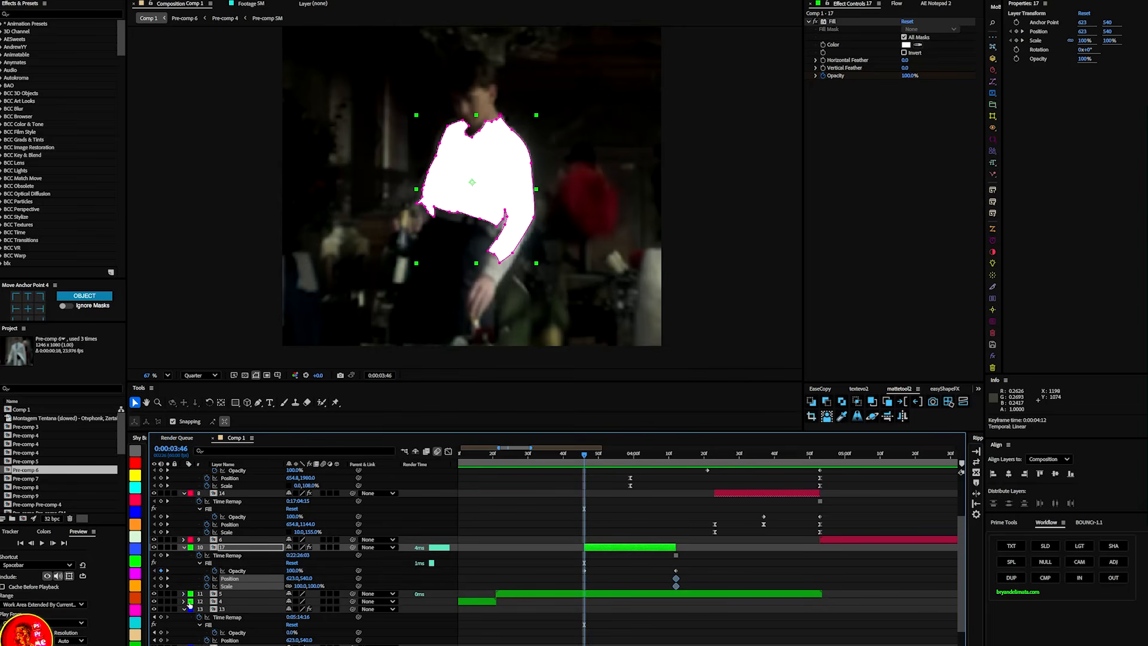
pyautogui.click(229, 589)
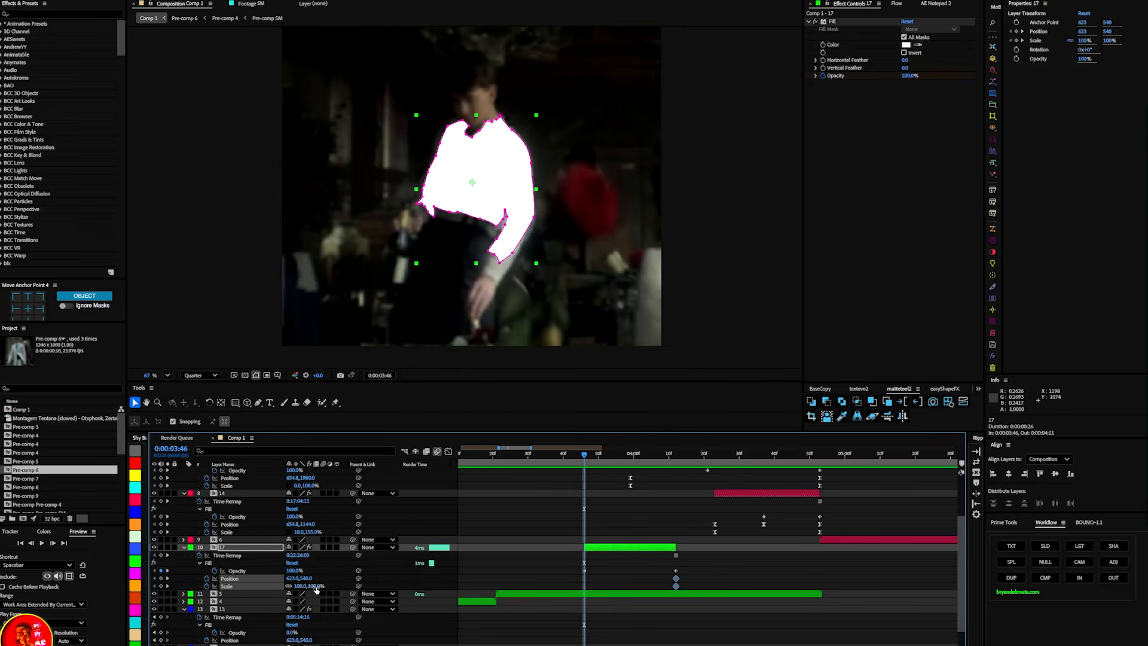
# - At 0:00:03:46, set layer 17's Scale to 156% and Position to 623, 568, and play back the transition
pyautogui.moveTo(315, 587); pyautogui.dragTo(341, 586)
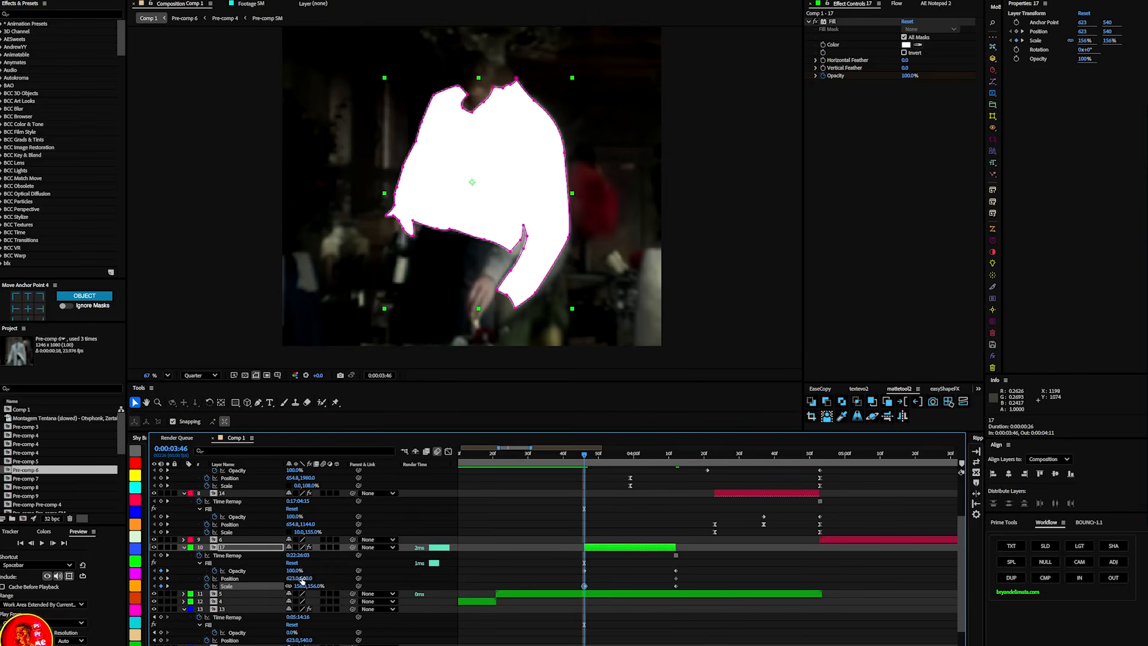
pyautogui.moveTo(304, 579); pyautogui.dragTo(321, 578)
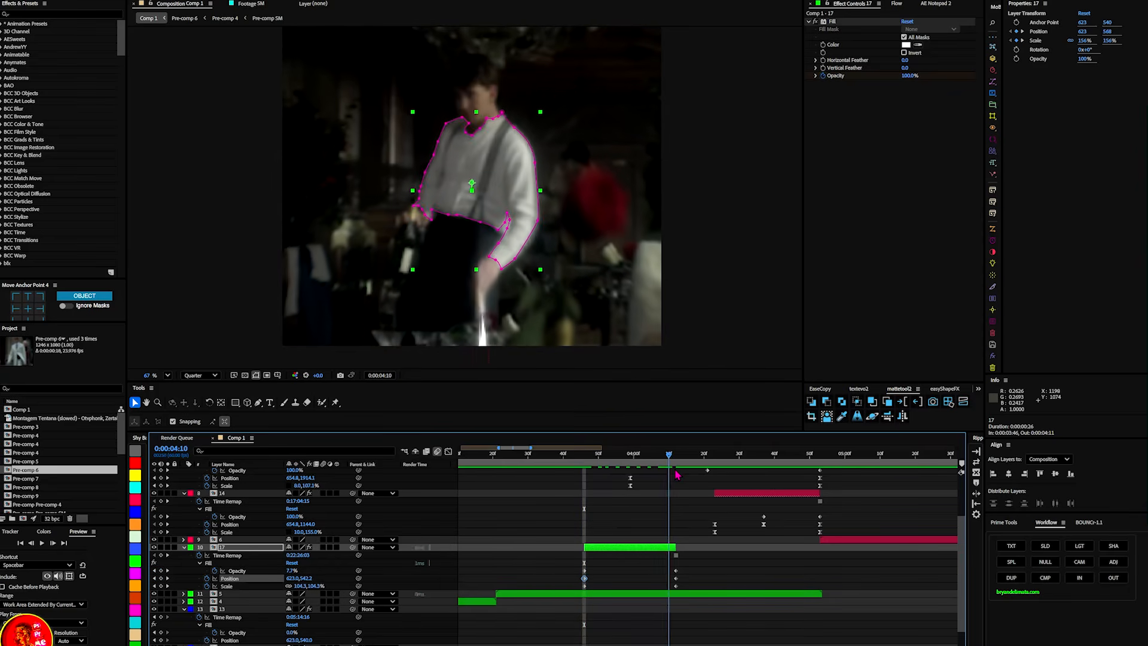
pyautogui.press('space')
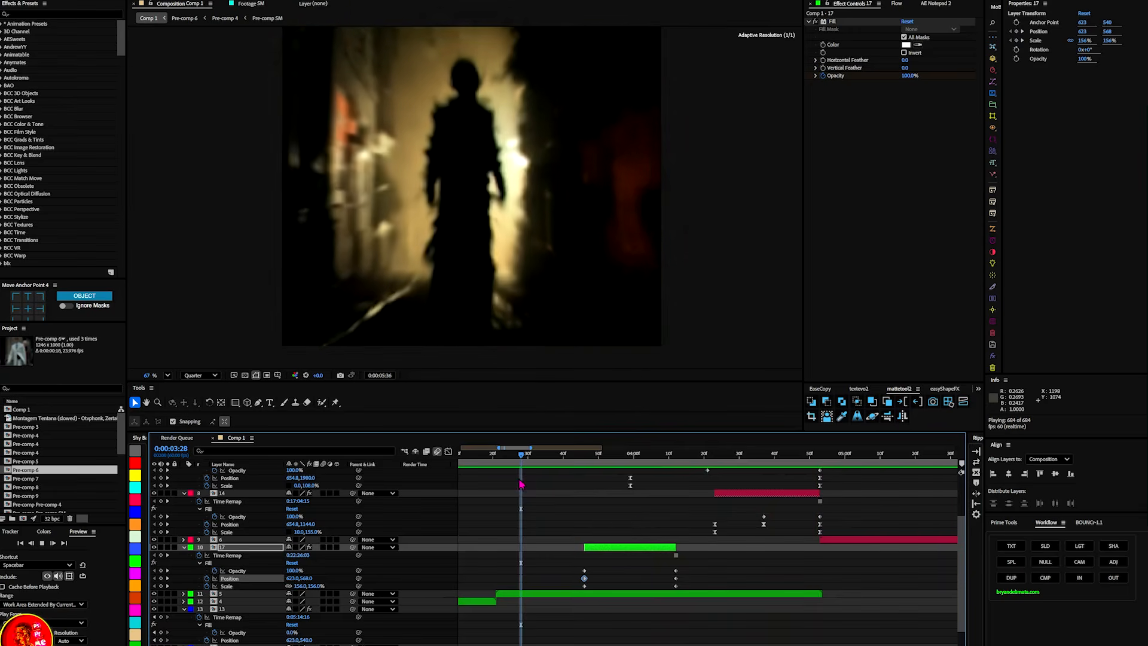
pyautogui.click(478, 461)
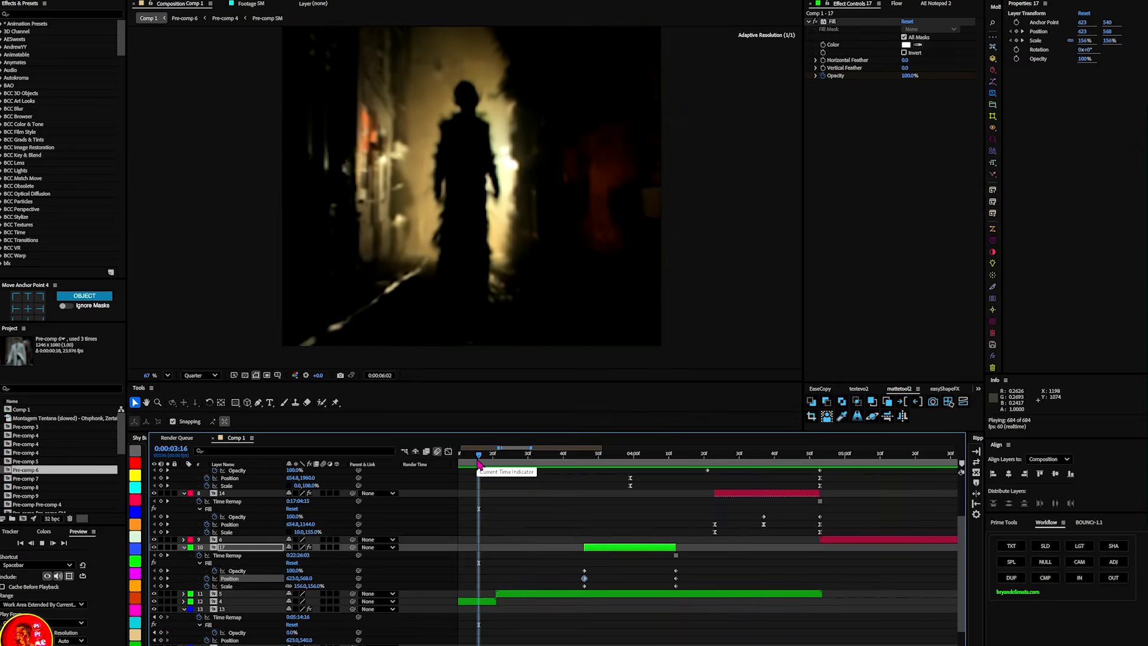
pyautogui.press(';')
pyautogui.click(467, 458)
pyautogui.press('space')
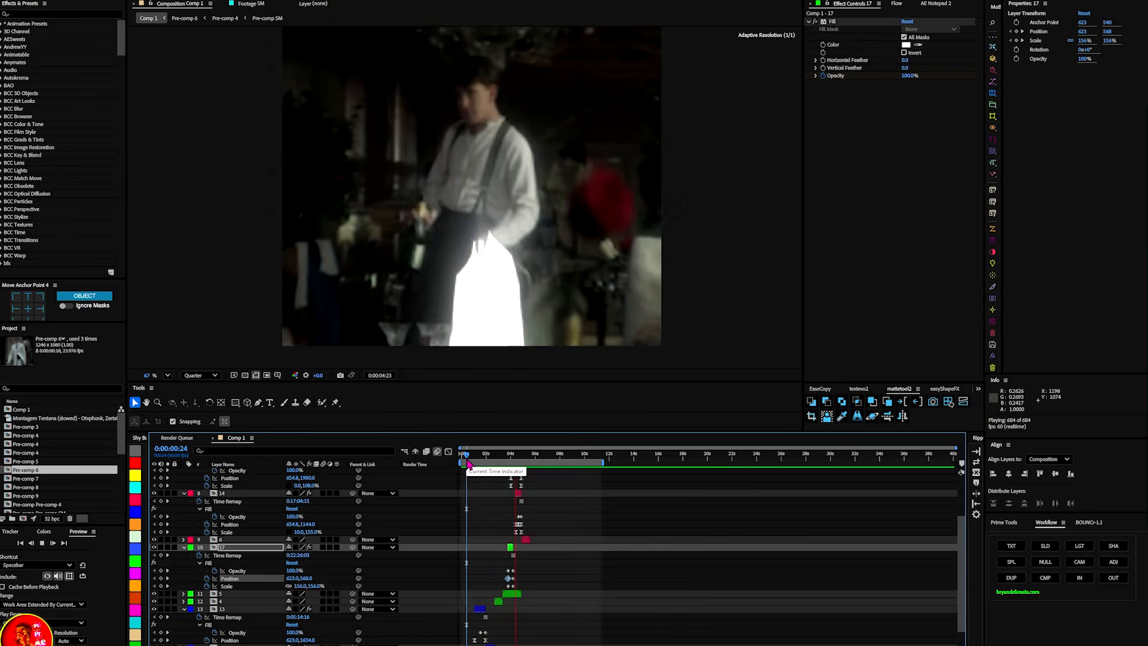
pyautogui.press('space')
# - Apply Easy Ease to layer 17's Position and Scale keyframes and its first Fill Opacity keyframe
pyautogui.keyDown('alt'); pyautogui.scroll(6, 628, 585); pyautogui.keyUp('alt')
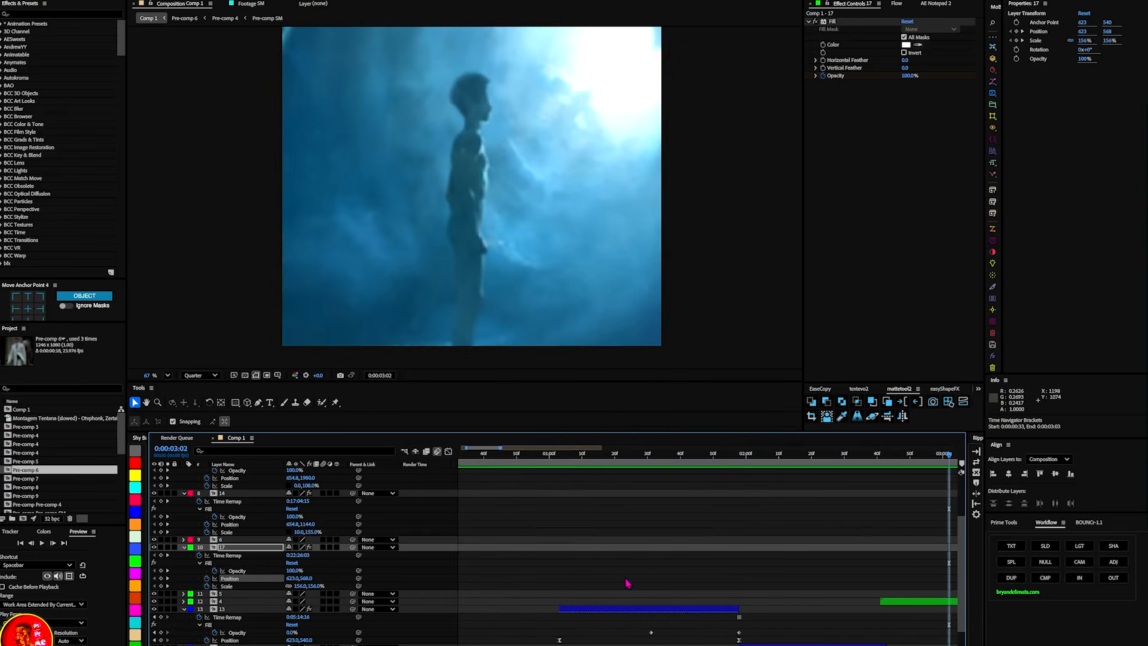
pyautogui.moveTo(507, 456); pyautogui.dragTo(522, 463)
pyautogui.moveTo(544, 574); pyautogui.dragTo(502, 590)
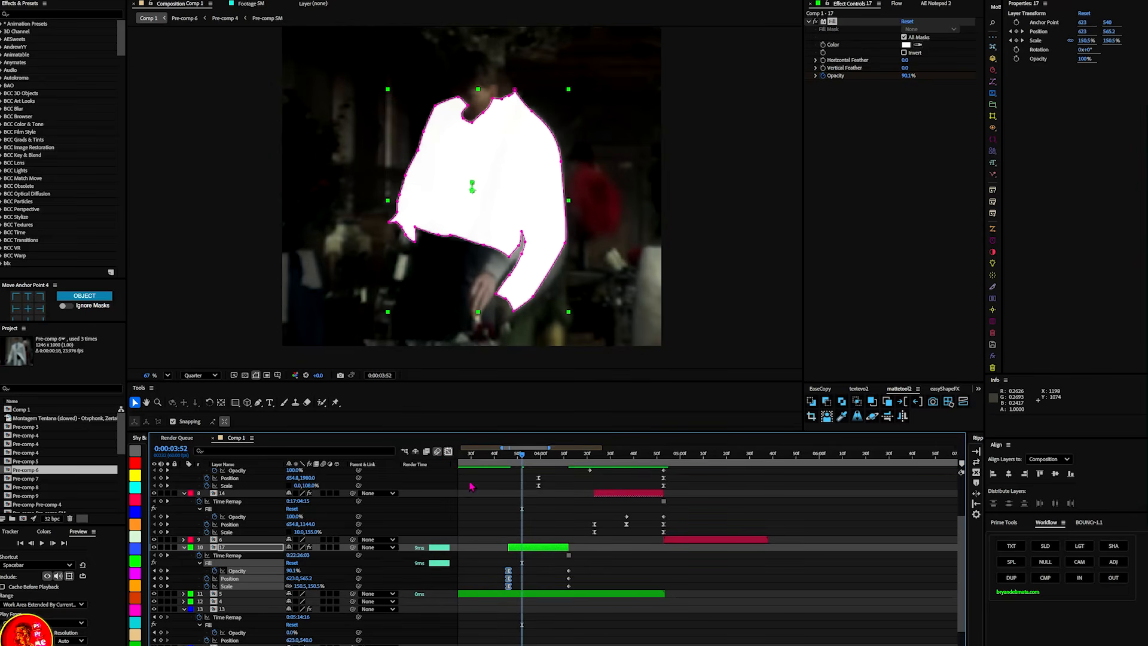
pyautogui.hotkey('shift', 'F3')
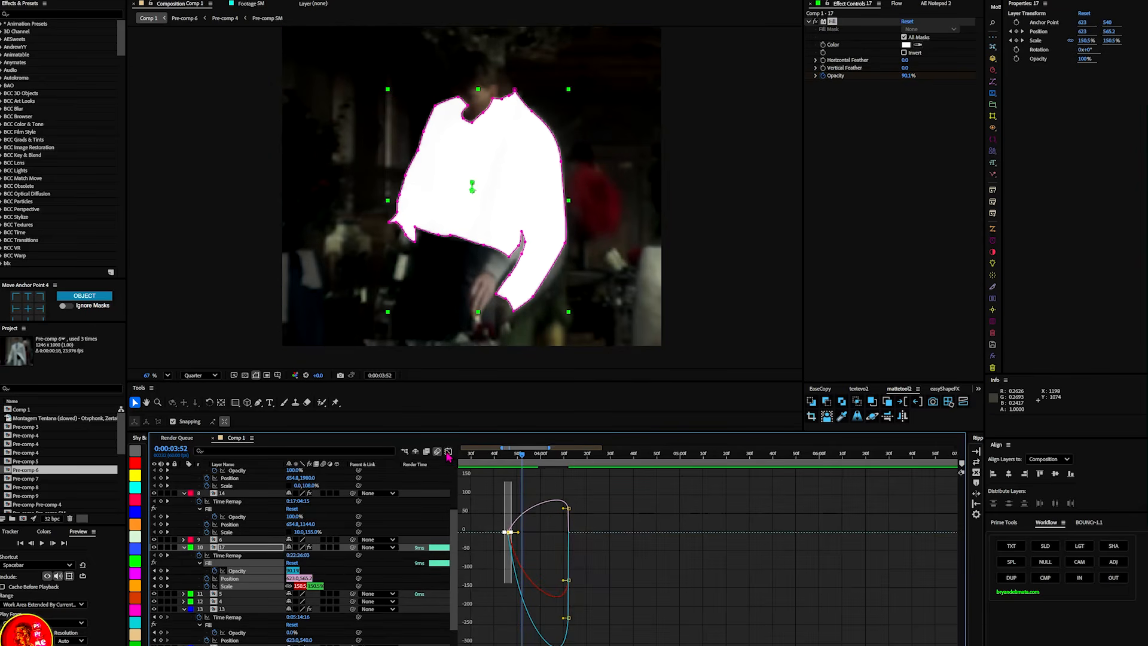
pyautogui.click(448, 452)
pyautogui.press('F9')
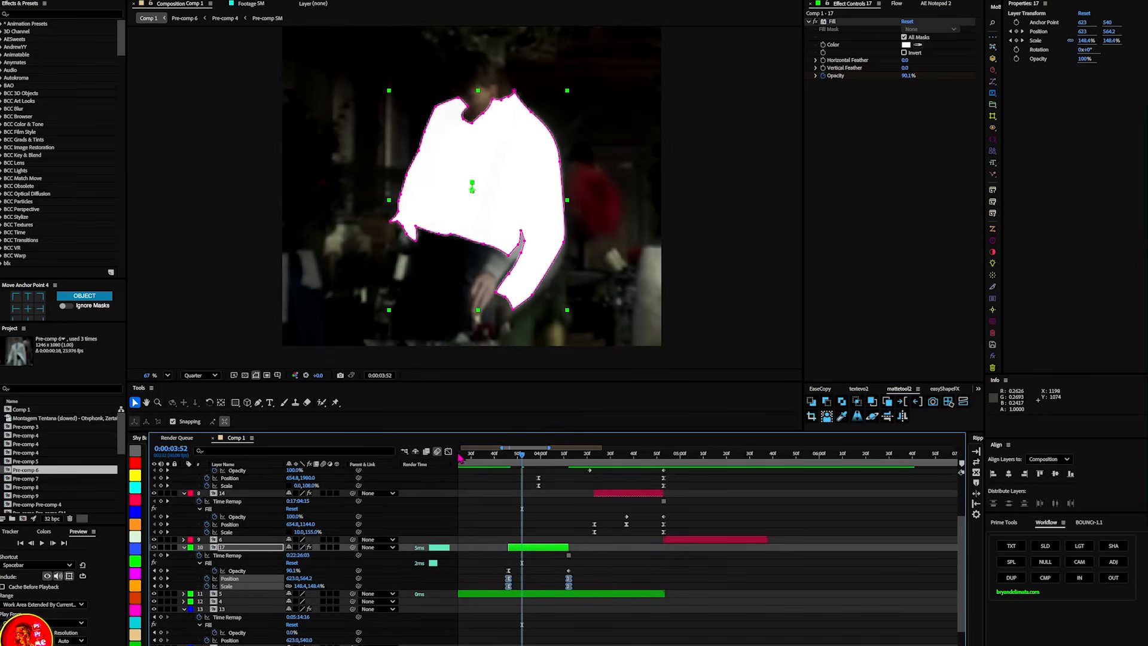
# - Shape layer 17's Position and Scale speed curves to peak sharply near the start and slow down gradually, and preview the motion
pyautogui.click(448, 452)
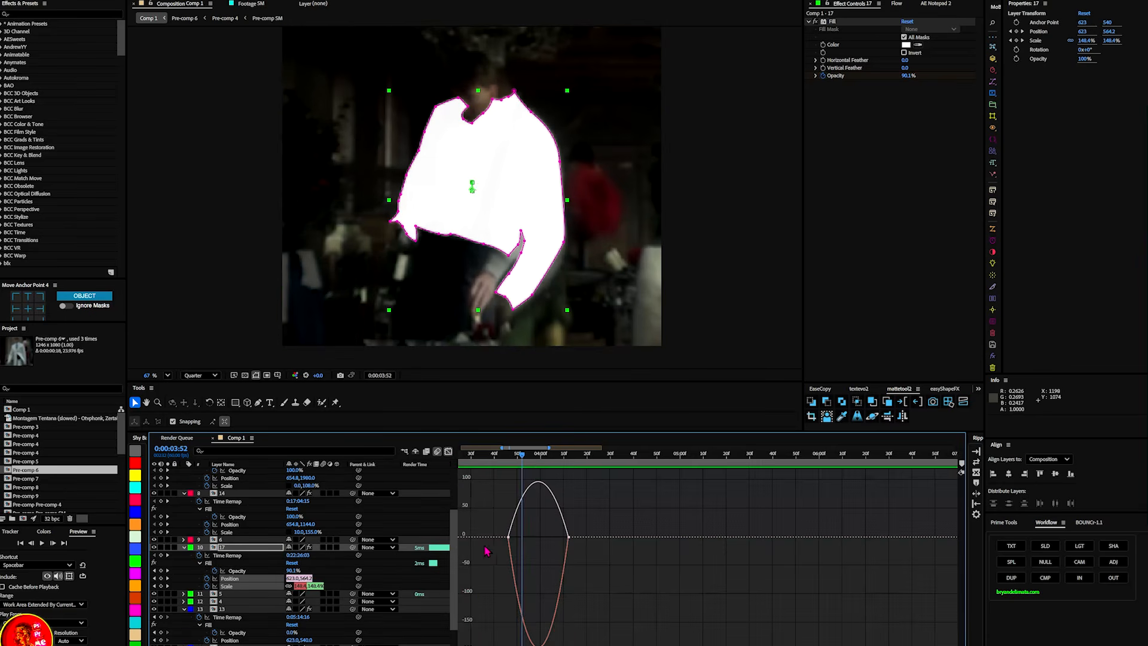
pyautogui.moveTo(586, 534); pyautogui.dragTo(533, 542)
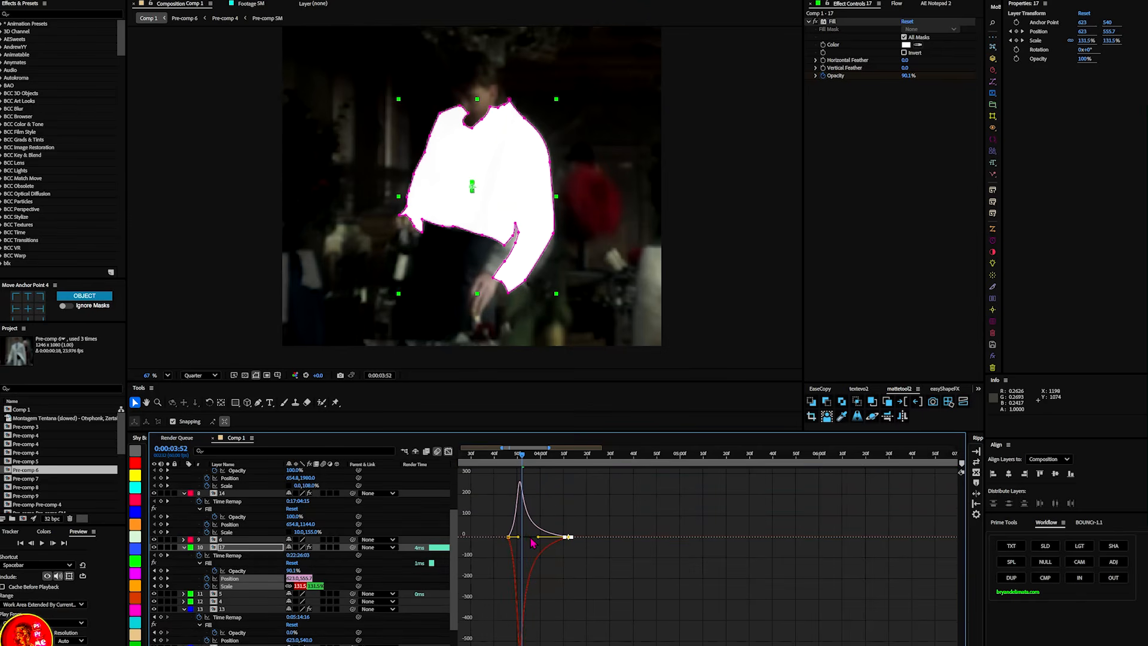
pyautogui.click(500, 464)
pyautogui.press('space')
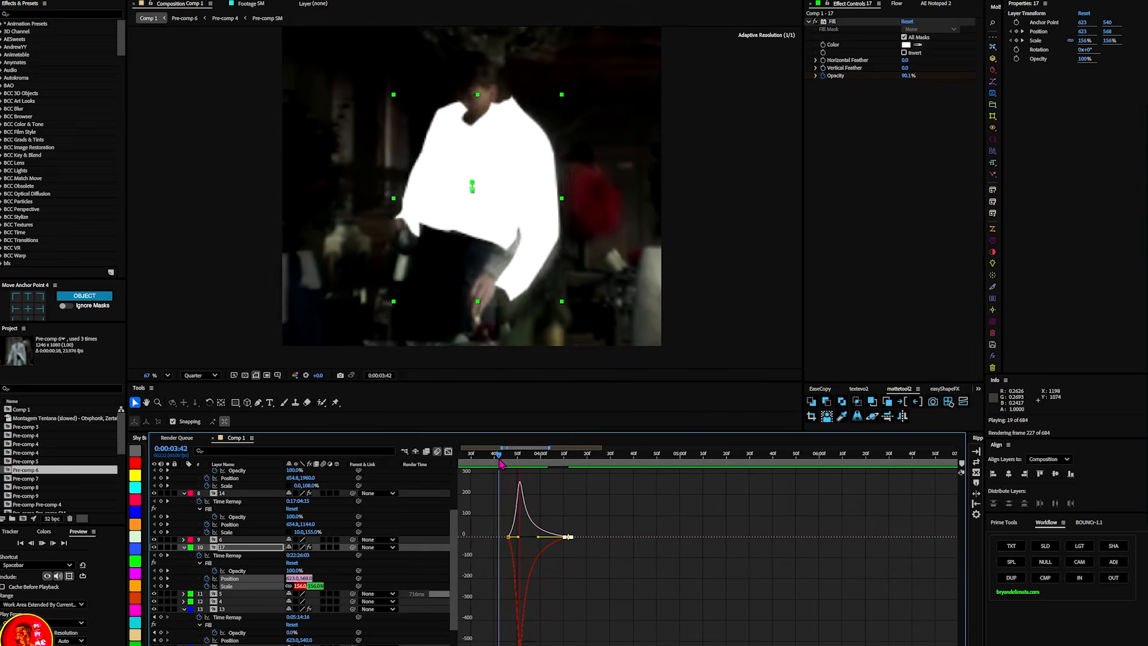
pyautogui.press('space')
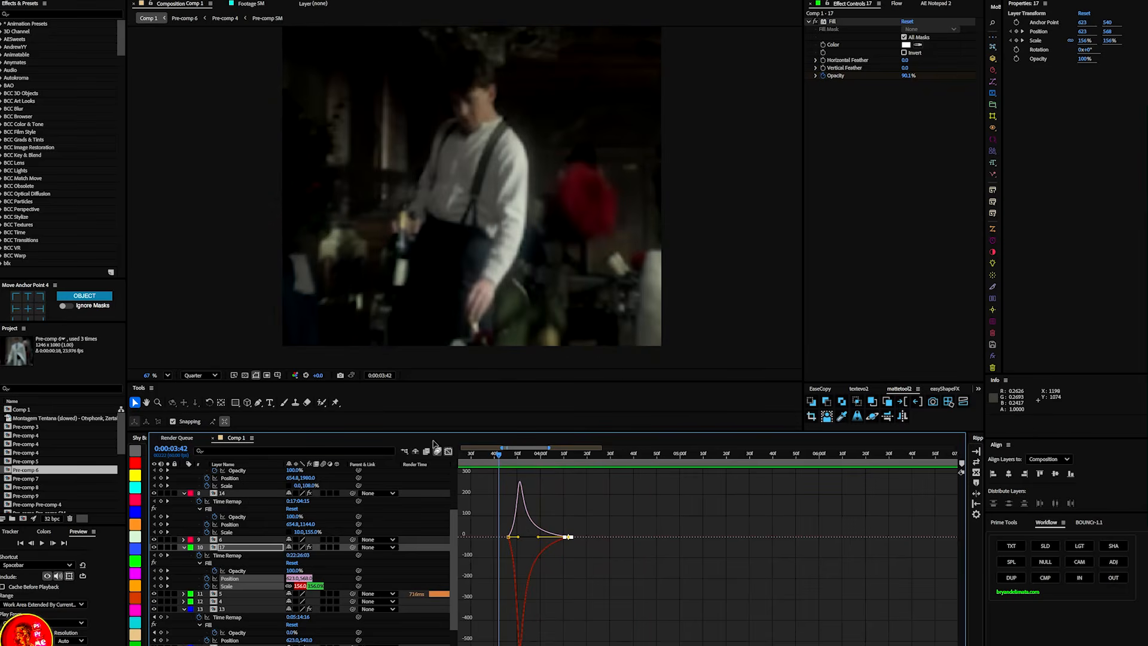
pyautogui.click(448, 453)
pyautogui.click(491, 464)
pyautogui.press('space')
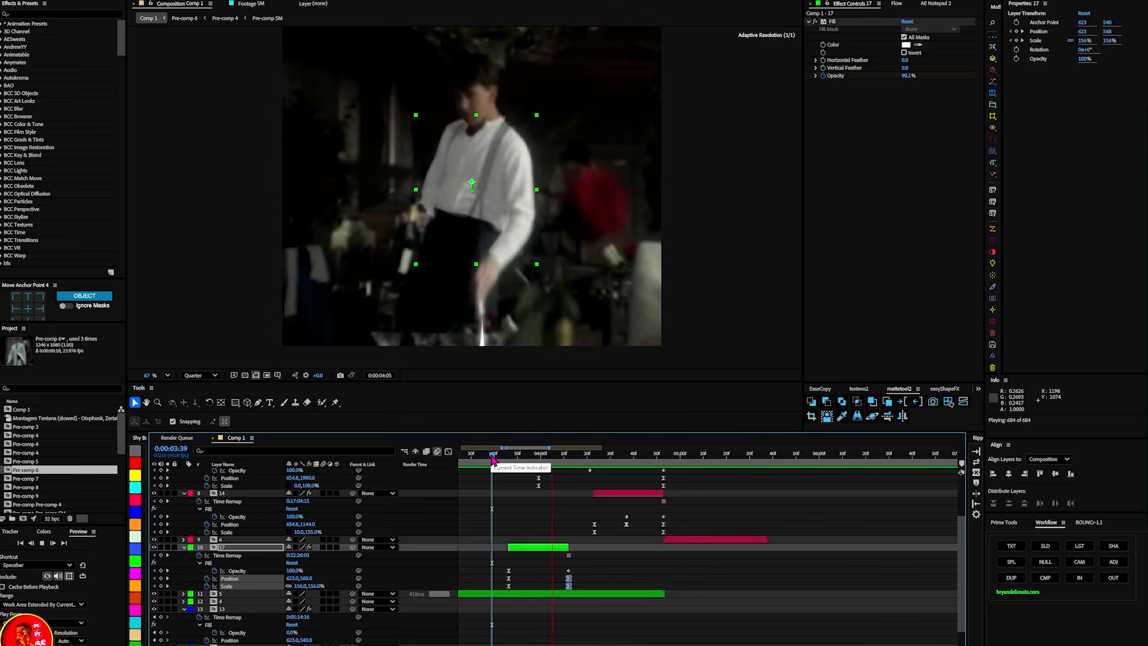
# - Play back the composition from 0:00:03:39 to check layer 17's transition against the surrounding clips
pyautogui.press('space')
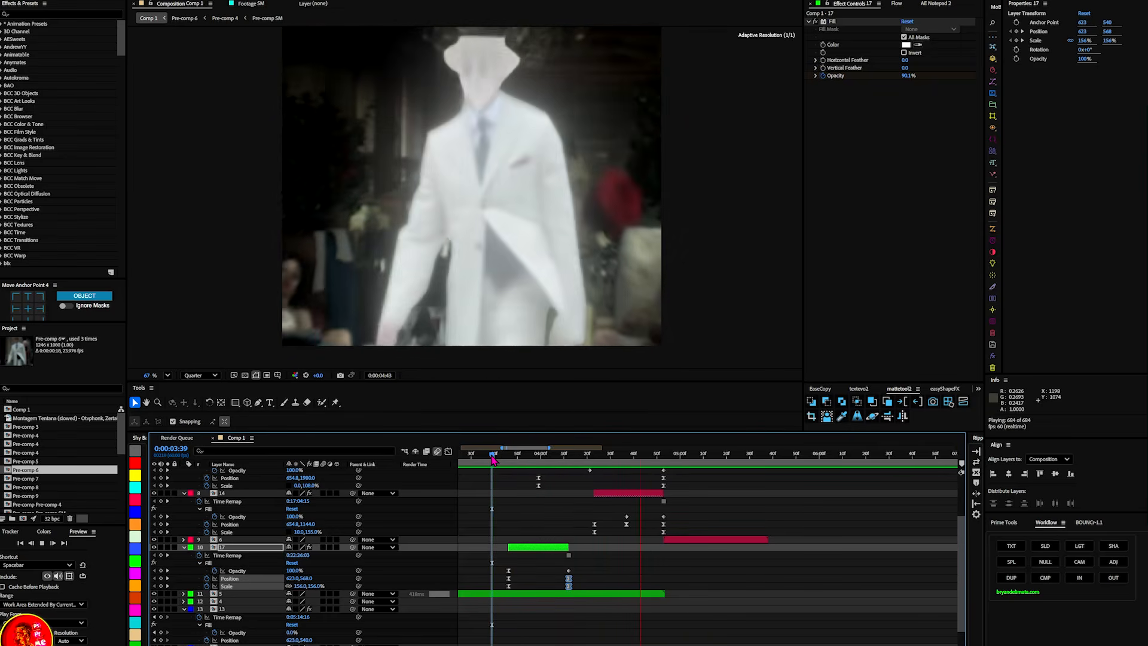
pyautogui.press('space')
pyautogui.press('space')
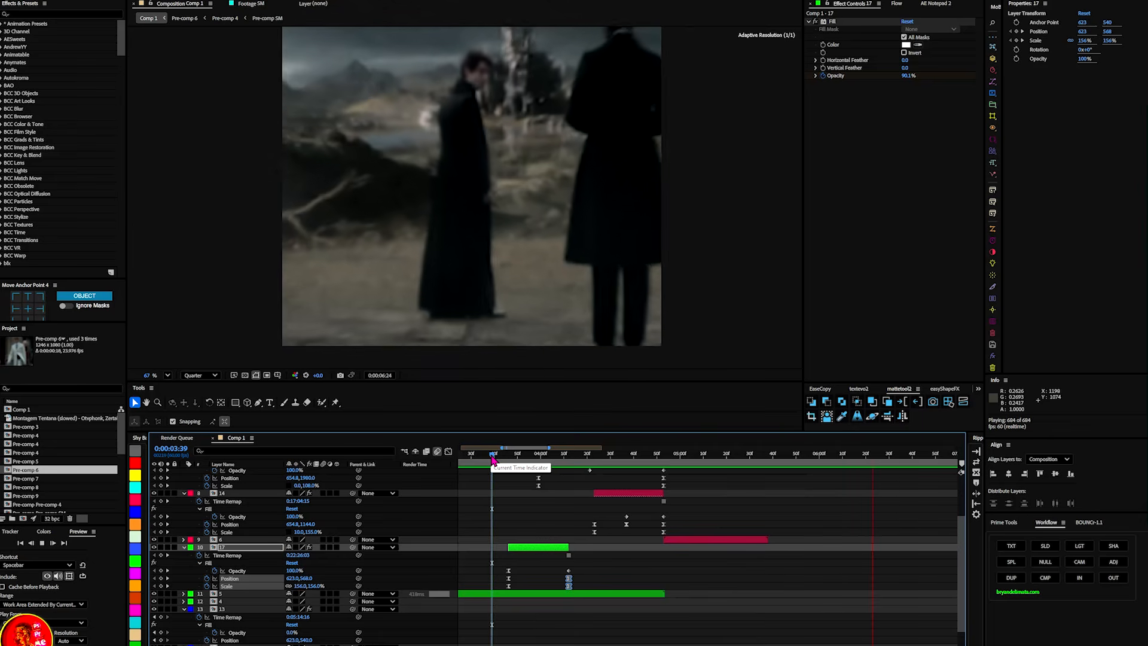
pyautogui.press('space')
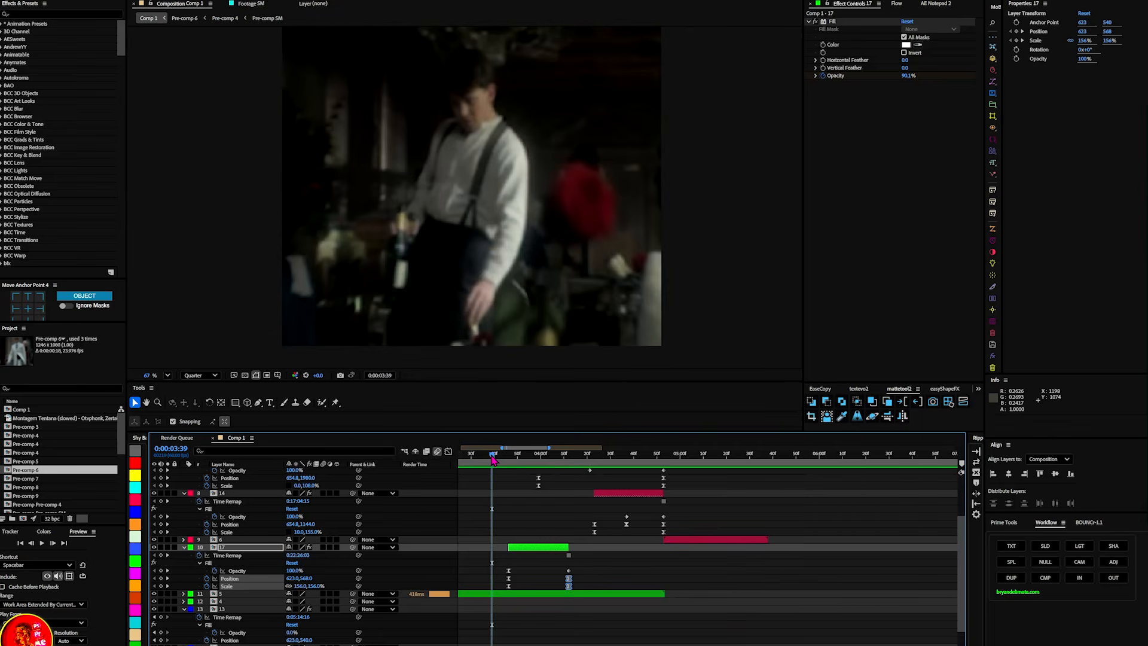
pyautogui.press('space')
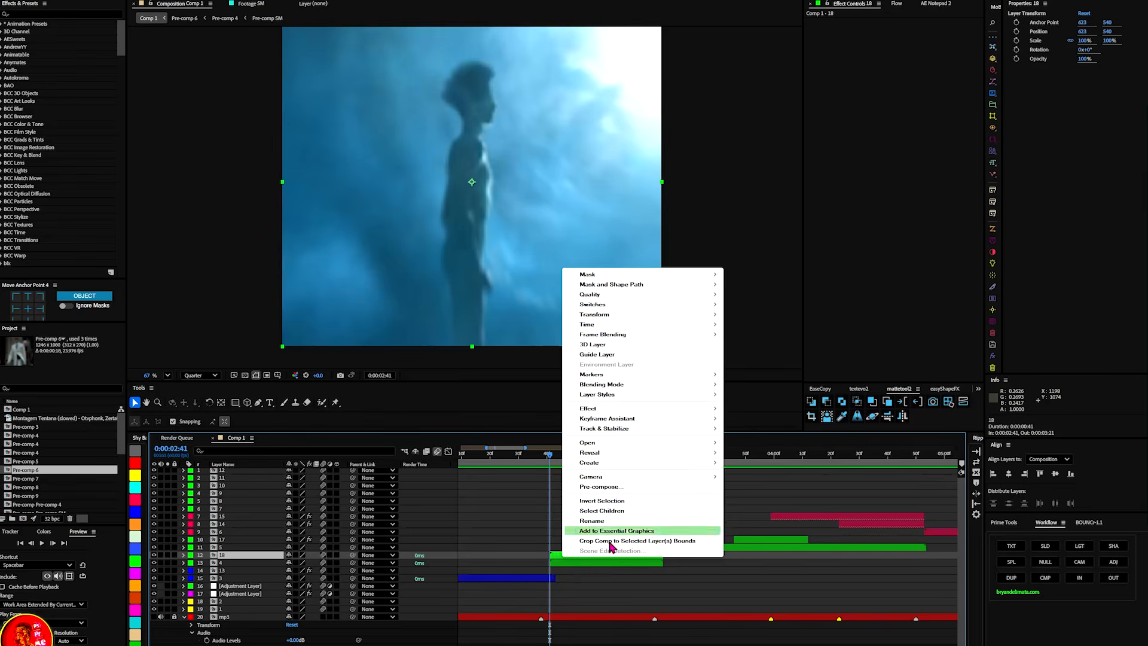
# - Freeze layer 18's frame at 0:00:02:41 and extend the layer's start back to 0:00:02:17
pyautogui.click(560, 556)
pyautogui.rightClick(557, 555)
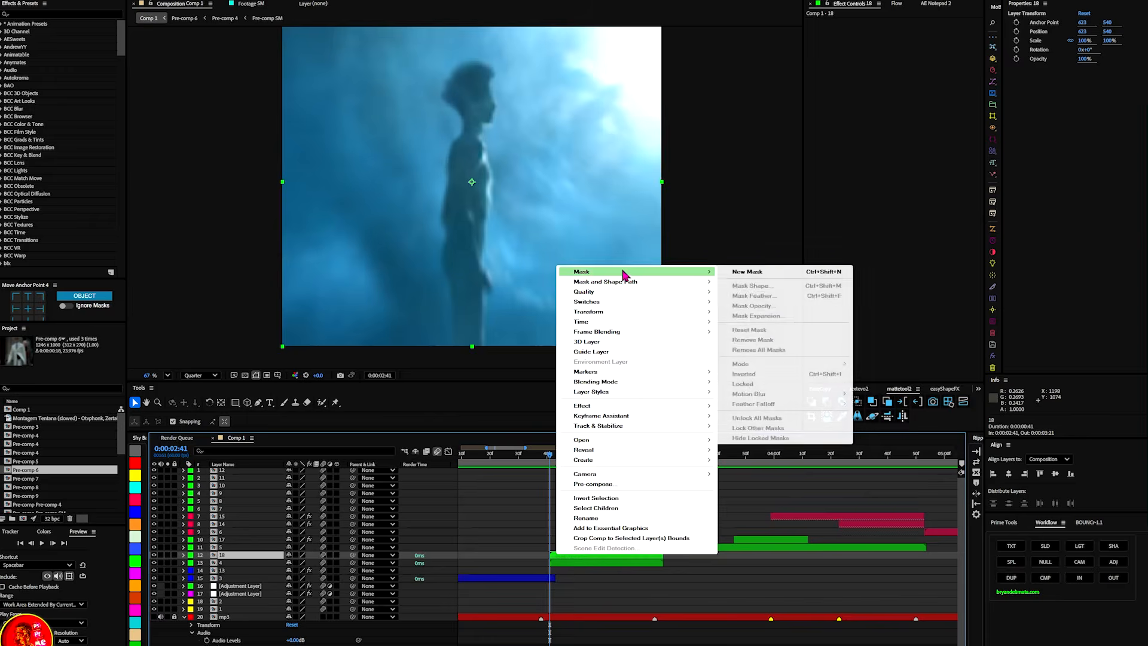
pyautogui.moveTo(622, 321)
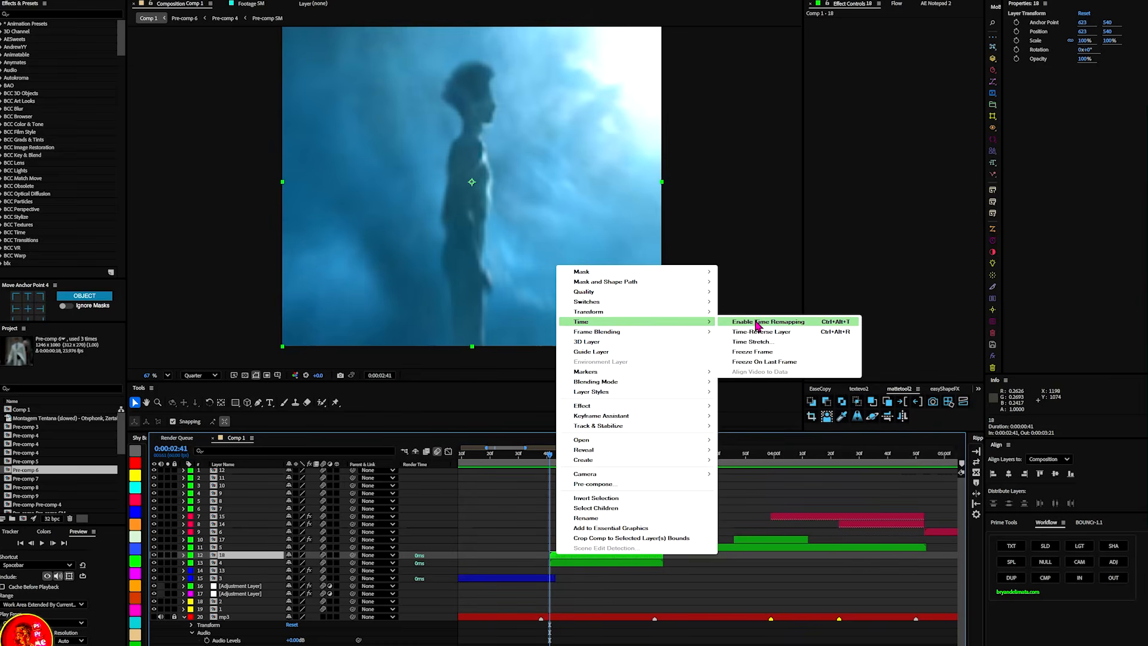
pyautogui.click(740, 357)
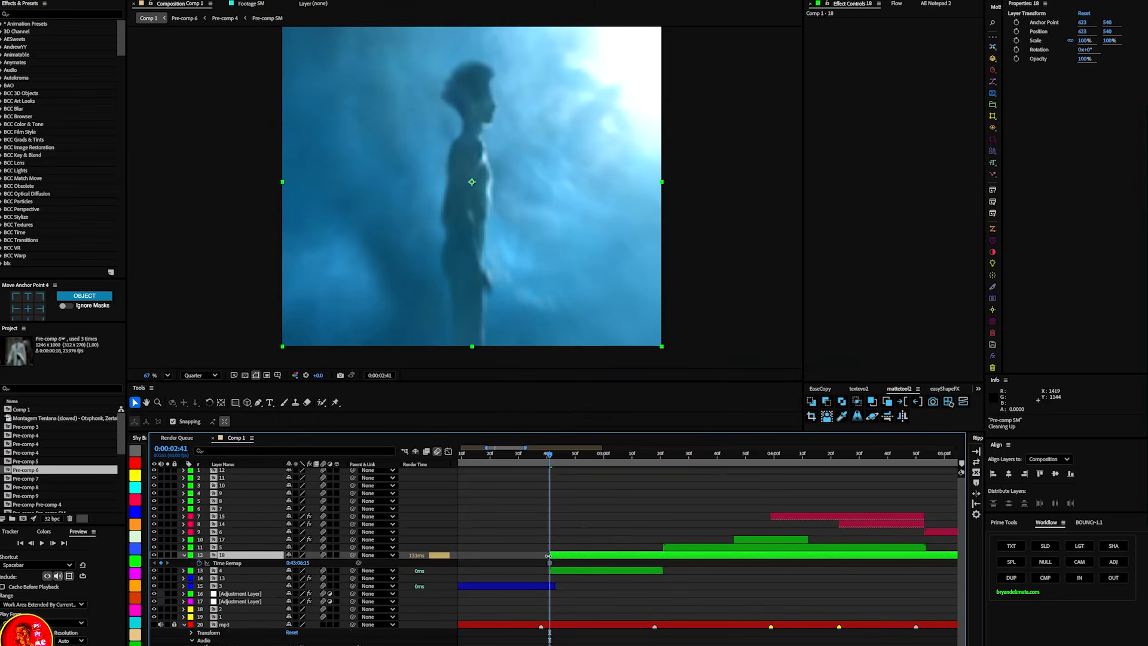
pyautogui.moveTo(552, 558); pyautogui.dragTo(484, 558)
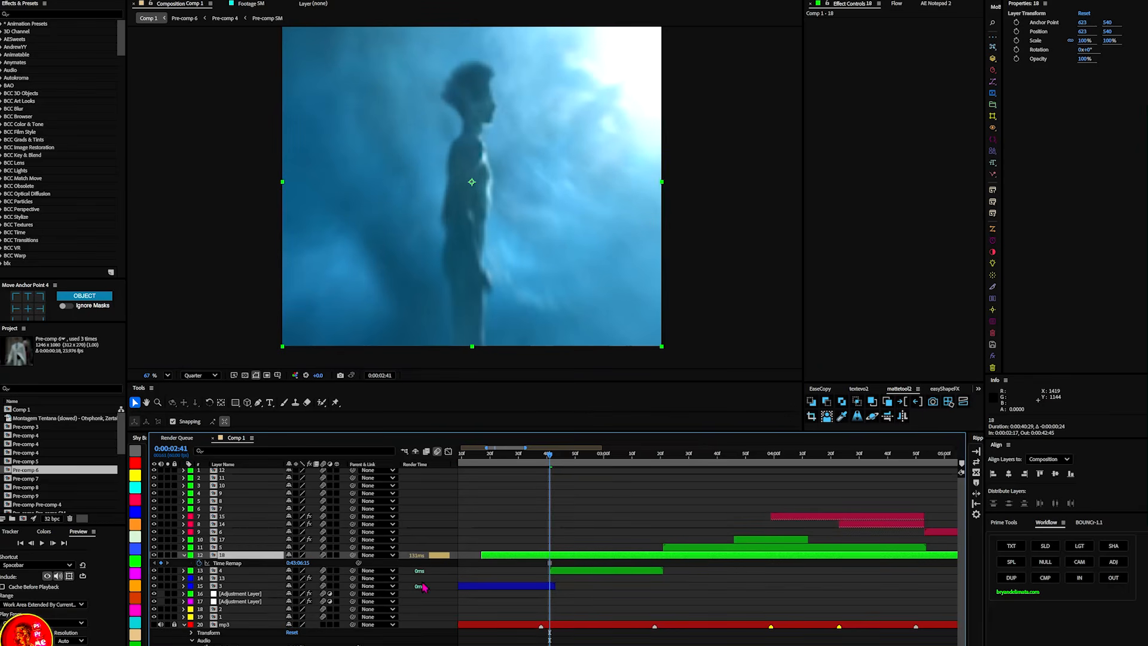
# - Give layer 18 a yellow label and cut off the part of it after 0:00:02:41
pyautogui.click(135, 476)
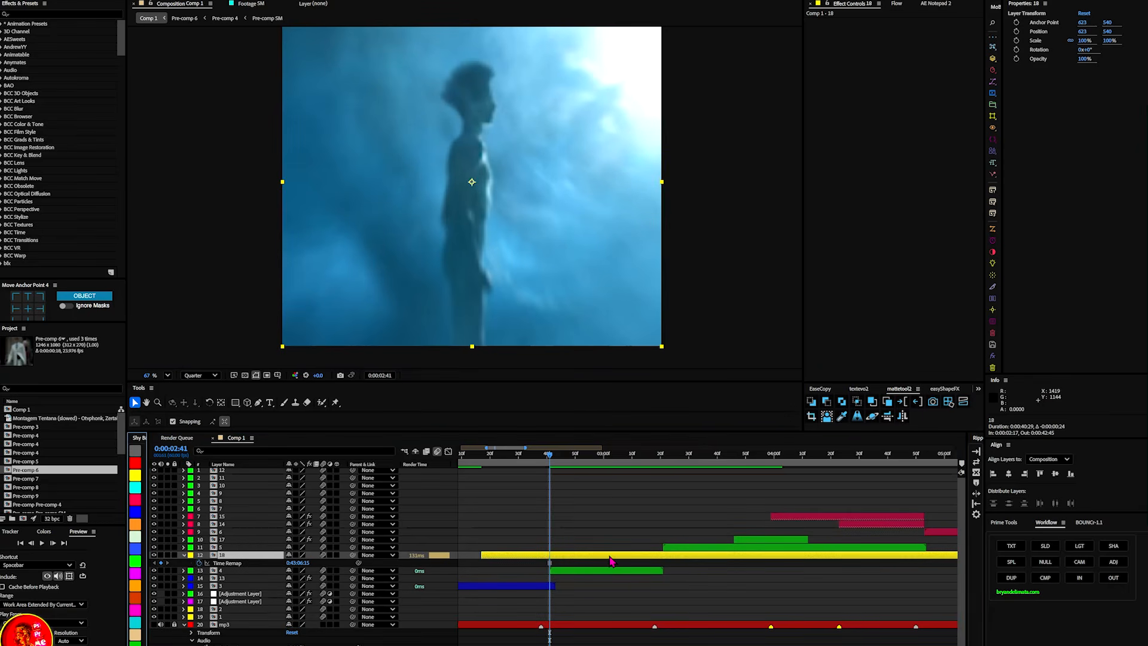
pyautogui.scroll(-6, 611, 561)
pyautogui.scroll(5, 485, 583)
pyautogui.moveTo(573, 463); pyautogui.dragTo(593, 462)
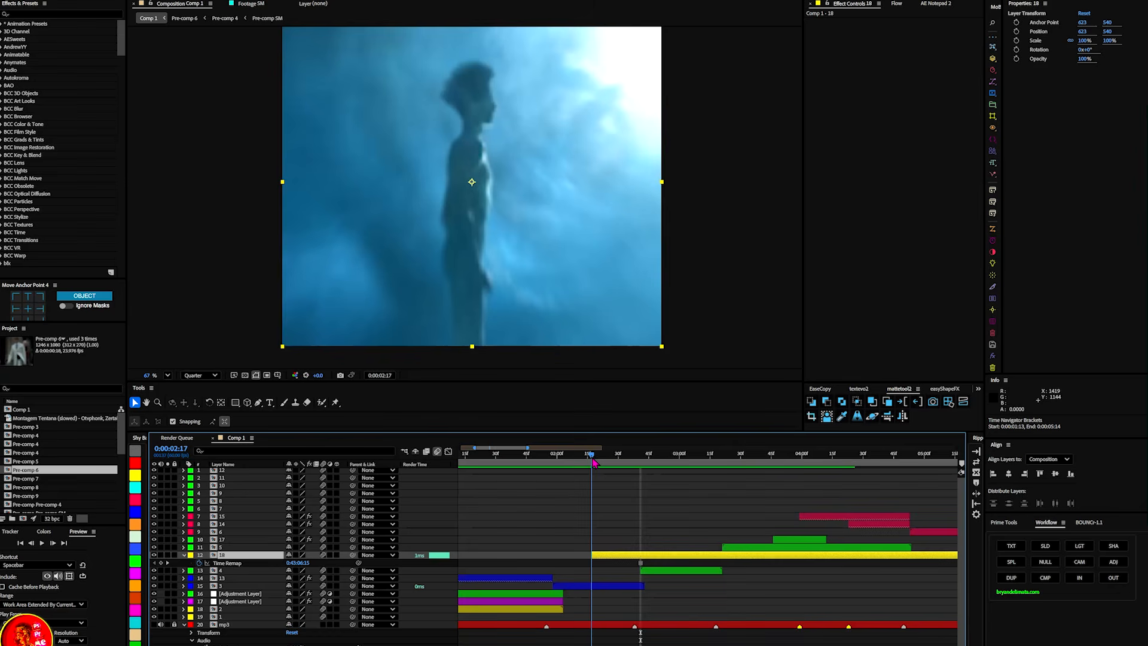
pyautogui.click(641, 460)
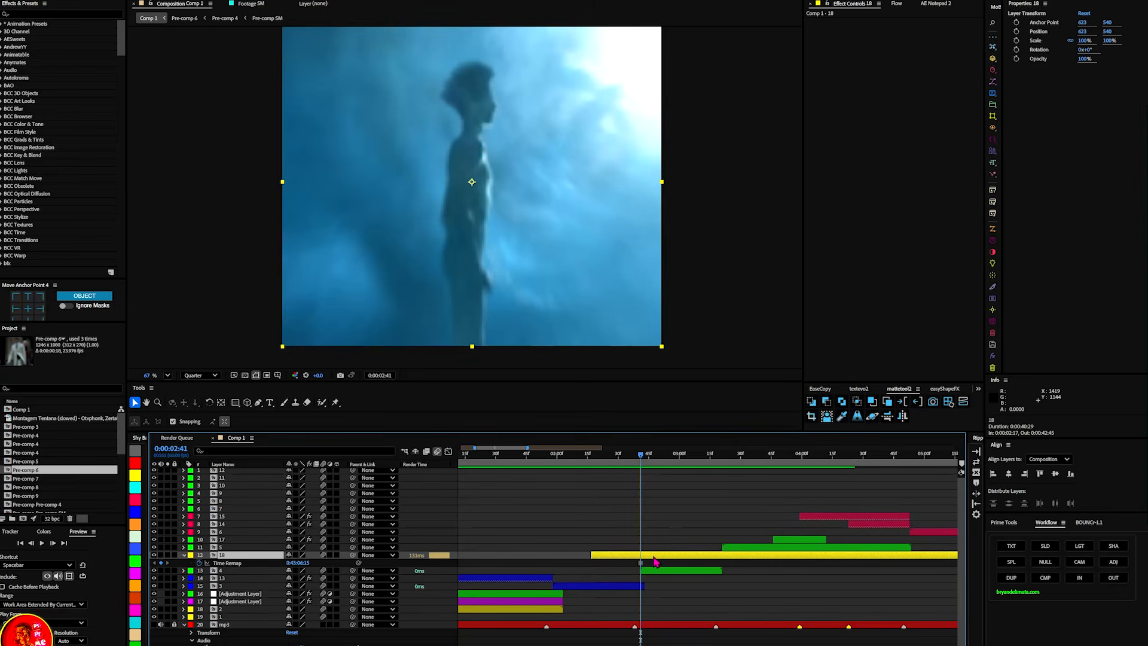
pyautogui.hotkey('ctrl', 'shift', 'd')
pyautogui.press('Delete')
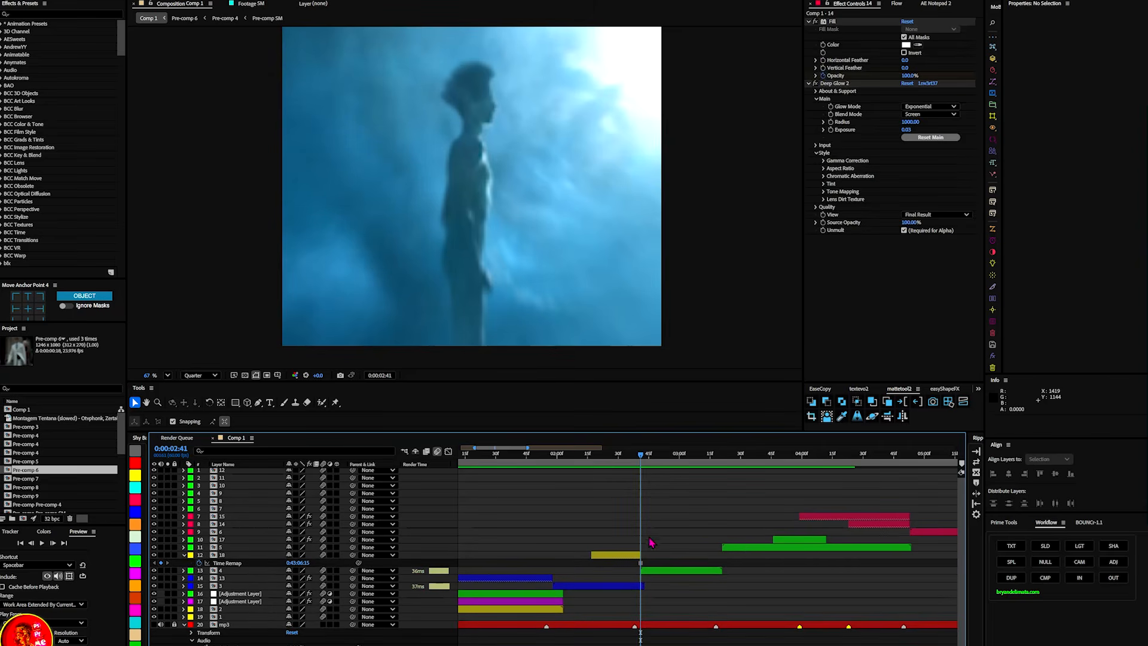
# - At 0:00:02:17, draw a rectangular mask about 663 × 204 px across the figure's head on layer 18
pyautogui.click(592, 460)
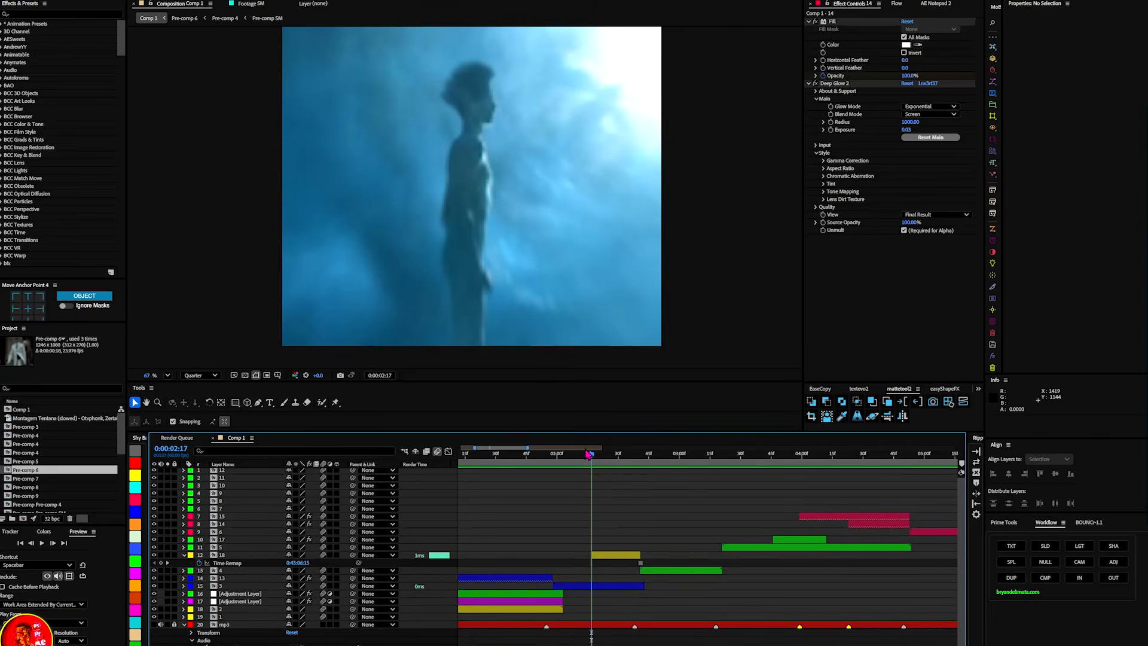
pyautogui.moveTo(578, 458); pyautogui.dragTo(592, 462)
pyautogui.click(601, 555)
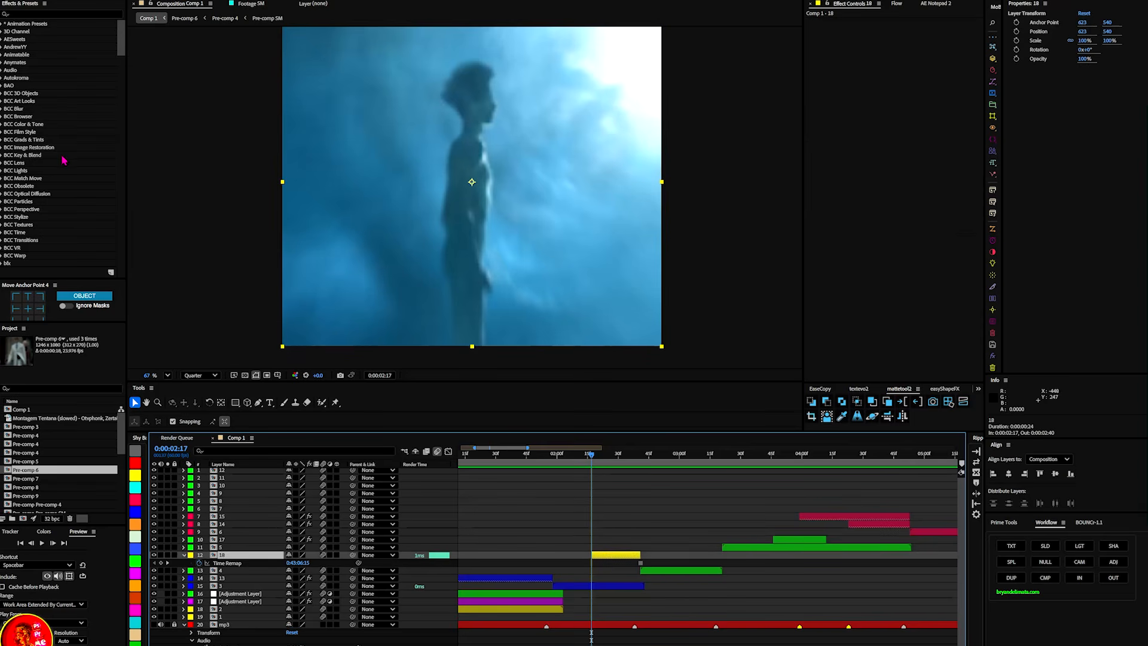
pyautogui.click(238, 403)
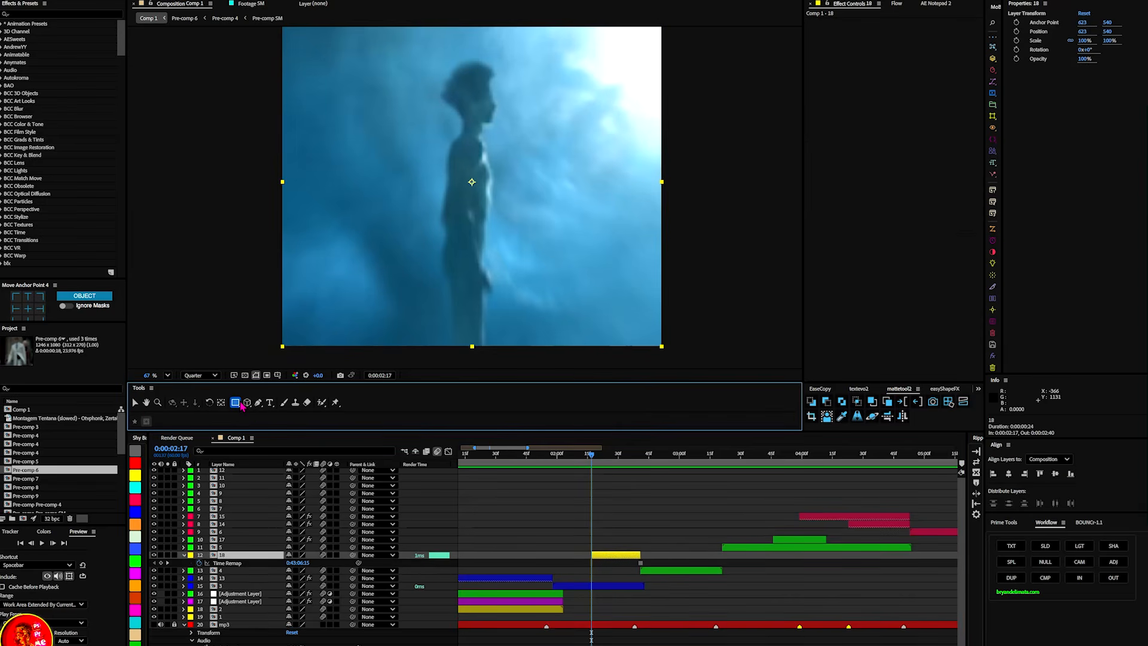
pyautogui.scroll(-2, 348, 87)
pyautogui.moveTo(402, 110); pyautogui.dragTo(532, 149)
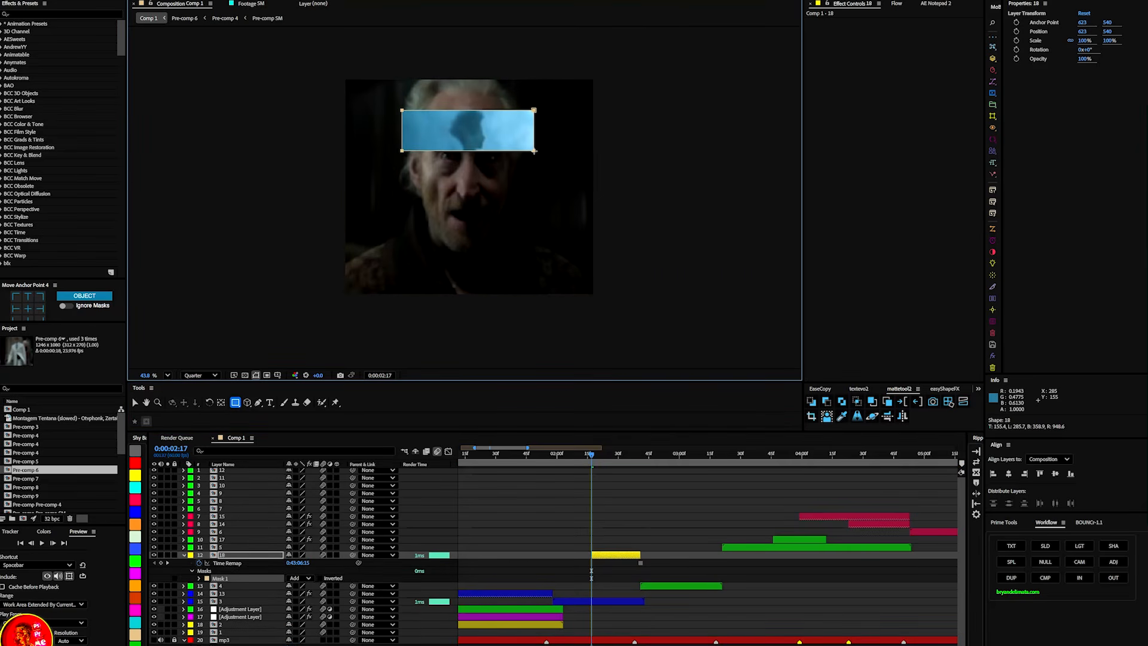
# - Duplicate layer 18, replace the original's mask with a rectangle about 555 × 126 px across the torso, and keep the layer visible
pyautogui.moveTo(594, 460); pyautogui.dragTo(645, 467)
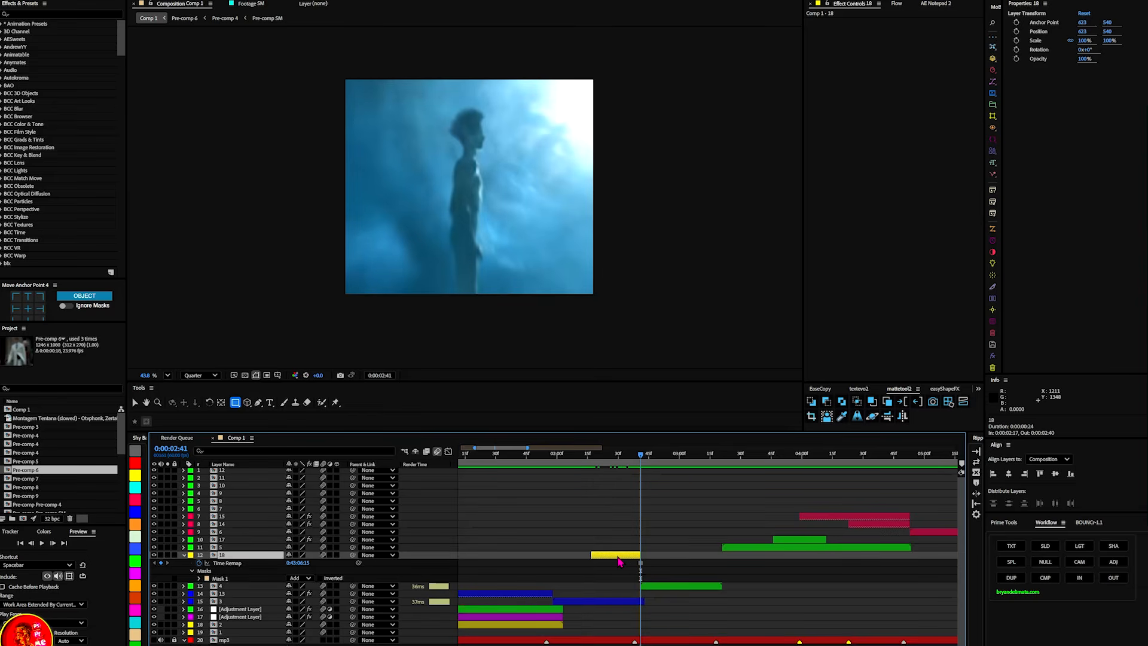
pyautogui.hotkey('ctrl', 'd')
pyautogui.click(209, 581)
pyautogui.click(221, 587)
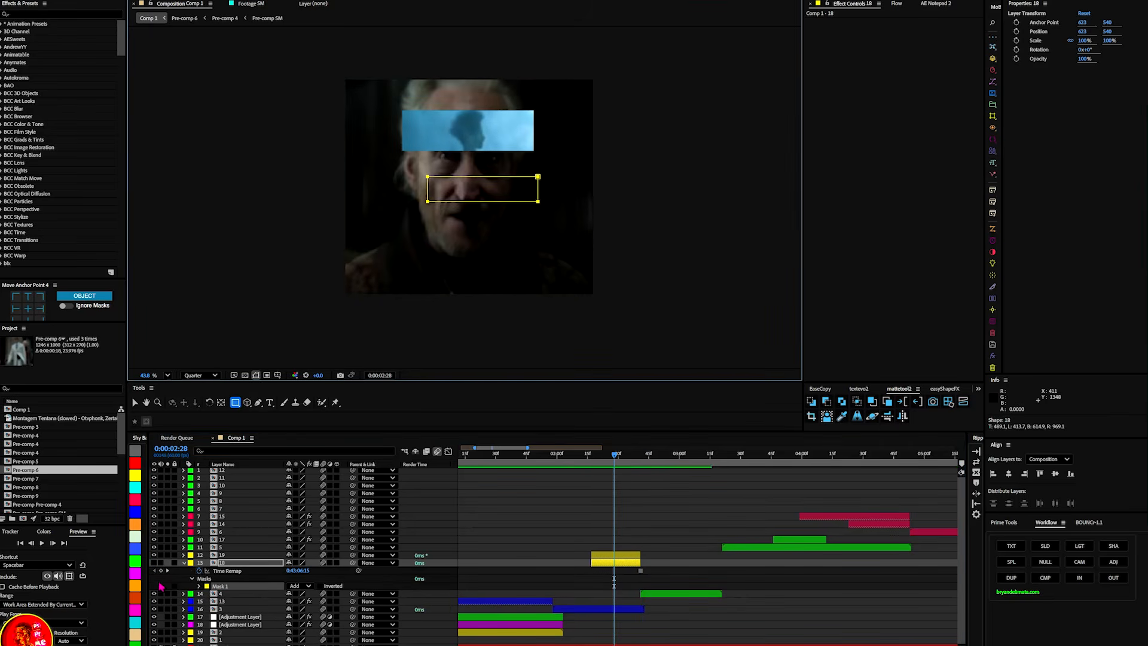
pyautogui.click(154, 563)
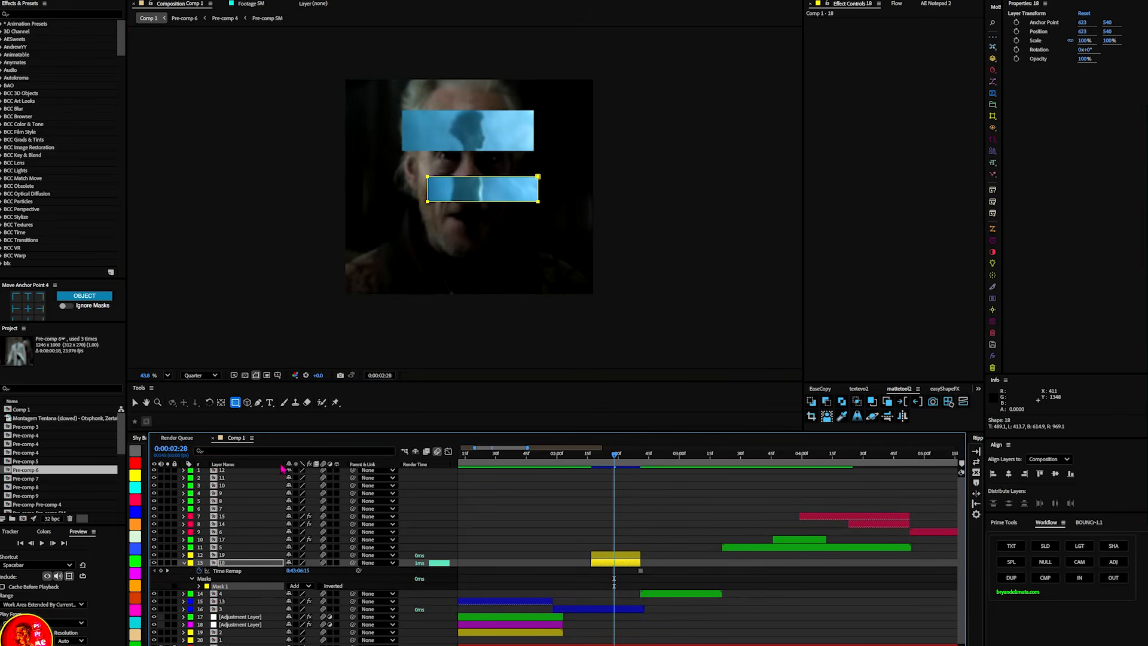
pyautogui.scroll(2, 502, 206)
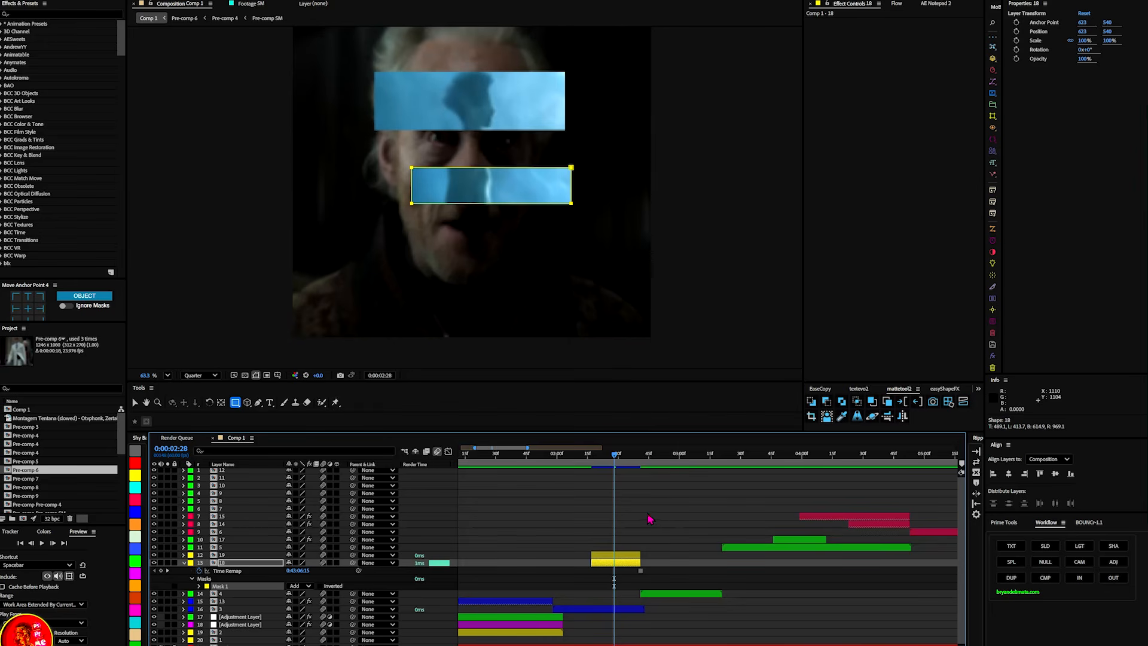
# - Duplicate layer 18 again and replace the original's mask with a rectangle about 610 × 199 px across the figure's lower body
pyautogui.click(624, 562)
pyautogui.hotkey('ctrl', 'd')
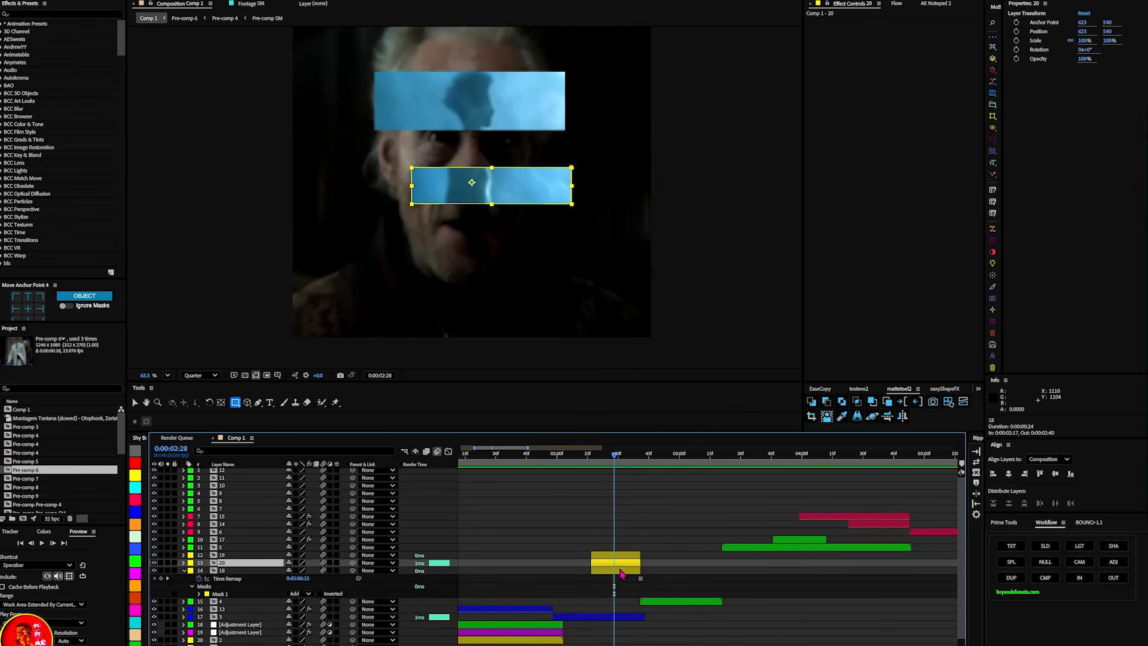
pyautogui.click(615, 573)
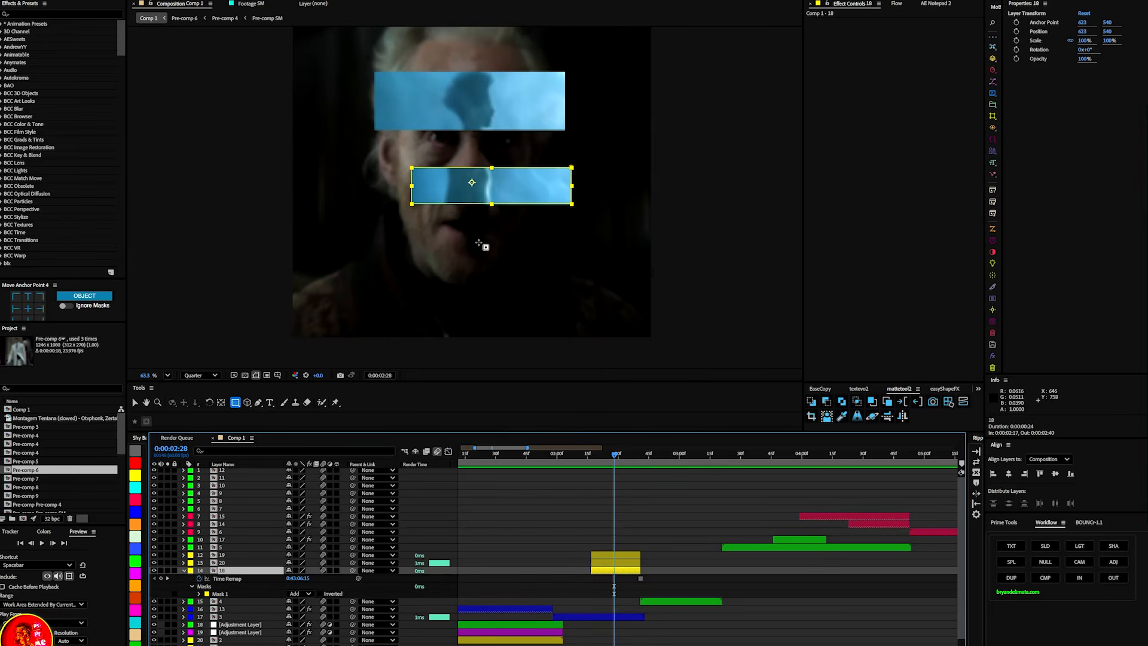
pyautogui.click(220, 595)
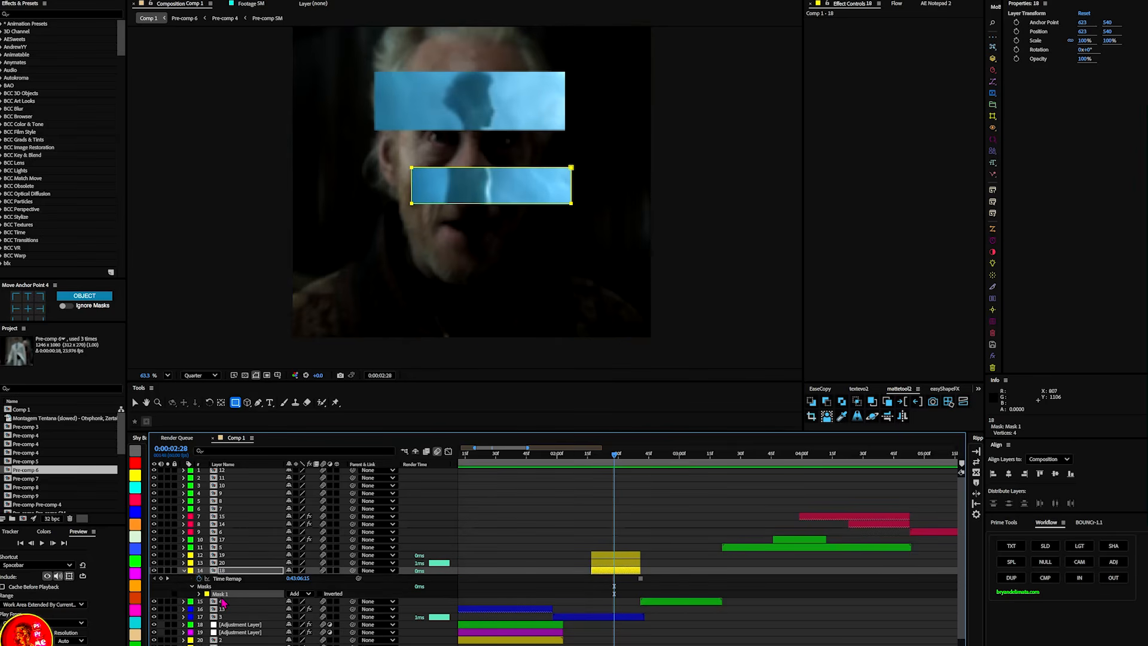
pyautogui.press('Delete')
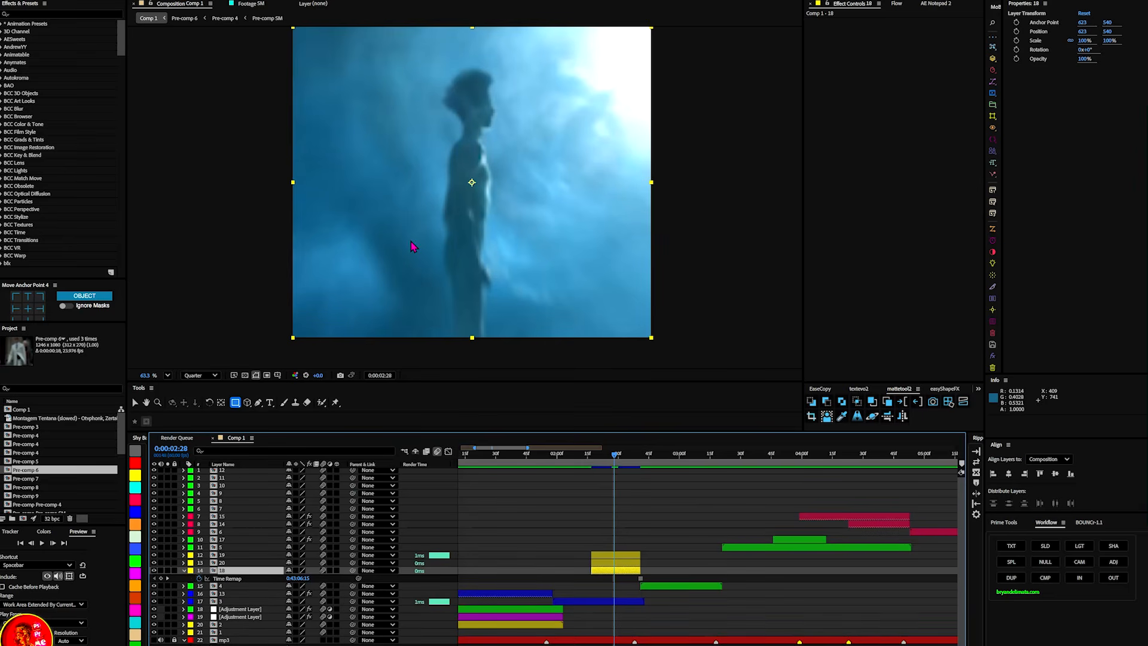
pyautogui.moveTo(417, 240); pyautogui.dragTo(591, 297)
pyautogui.scroll(1, 631, 597)
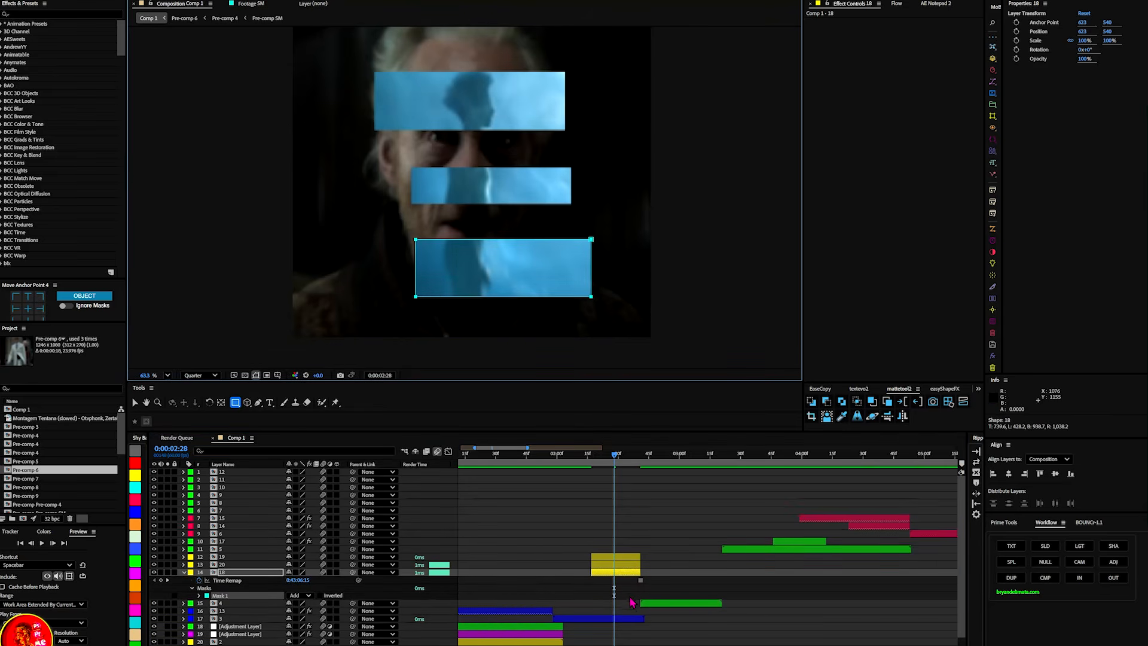
# - Trim the starts of layers 20 and 18 together to 0:00:02:34
pyautogui.scroll(1, 630, 596)
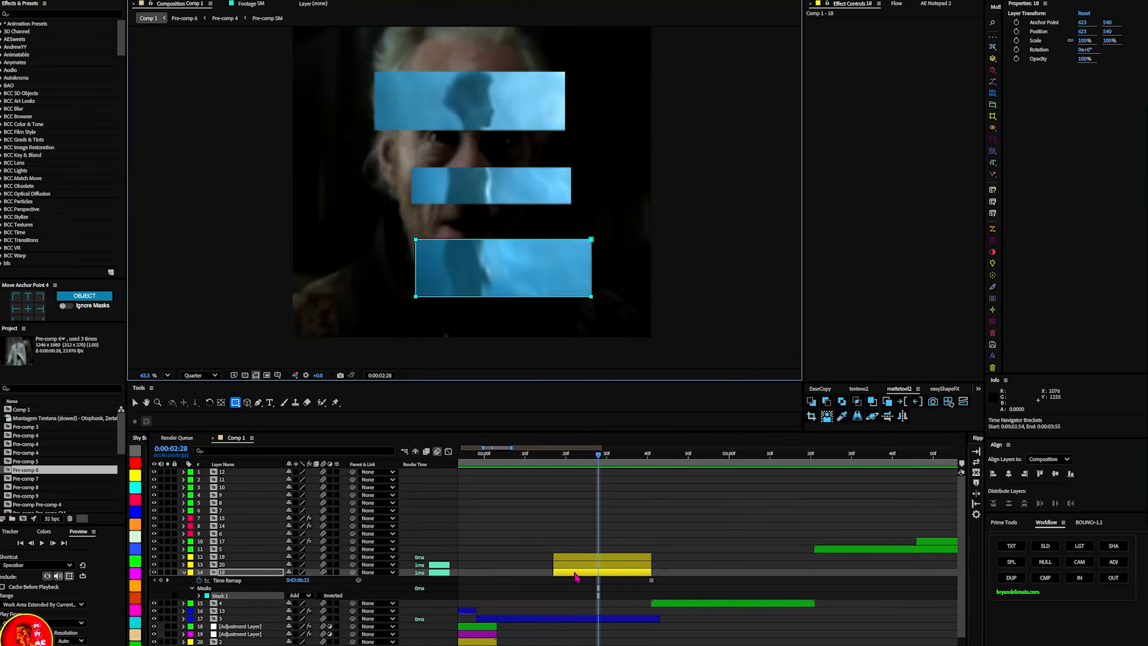
pyautogui.click(565, 454)
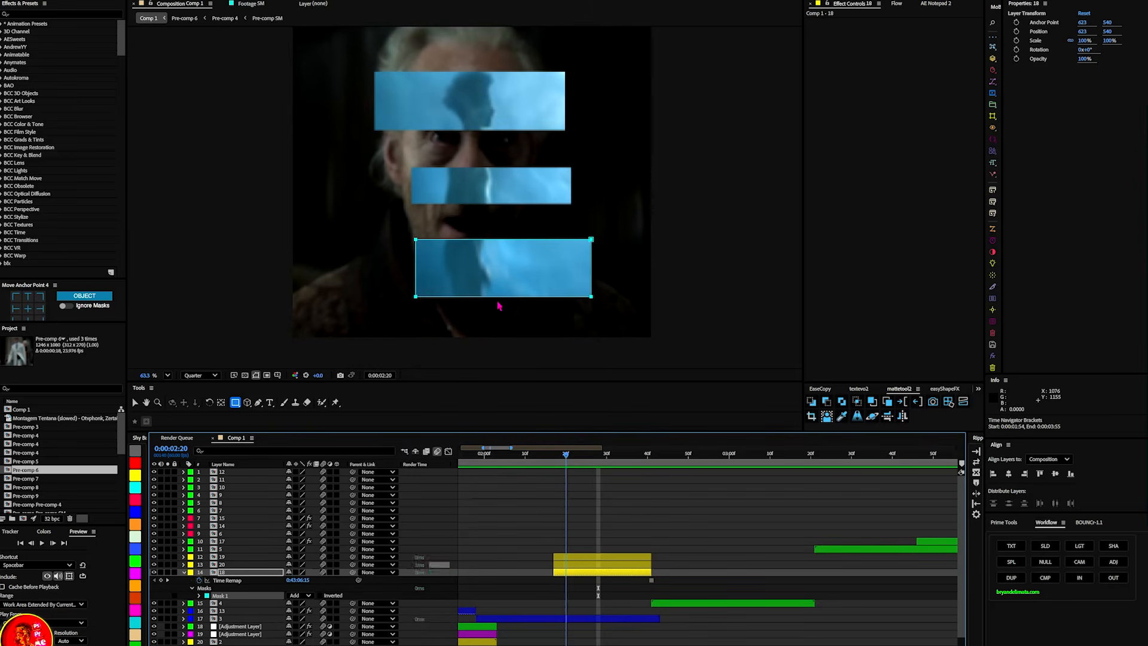
pyautogui.click(569, 564)
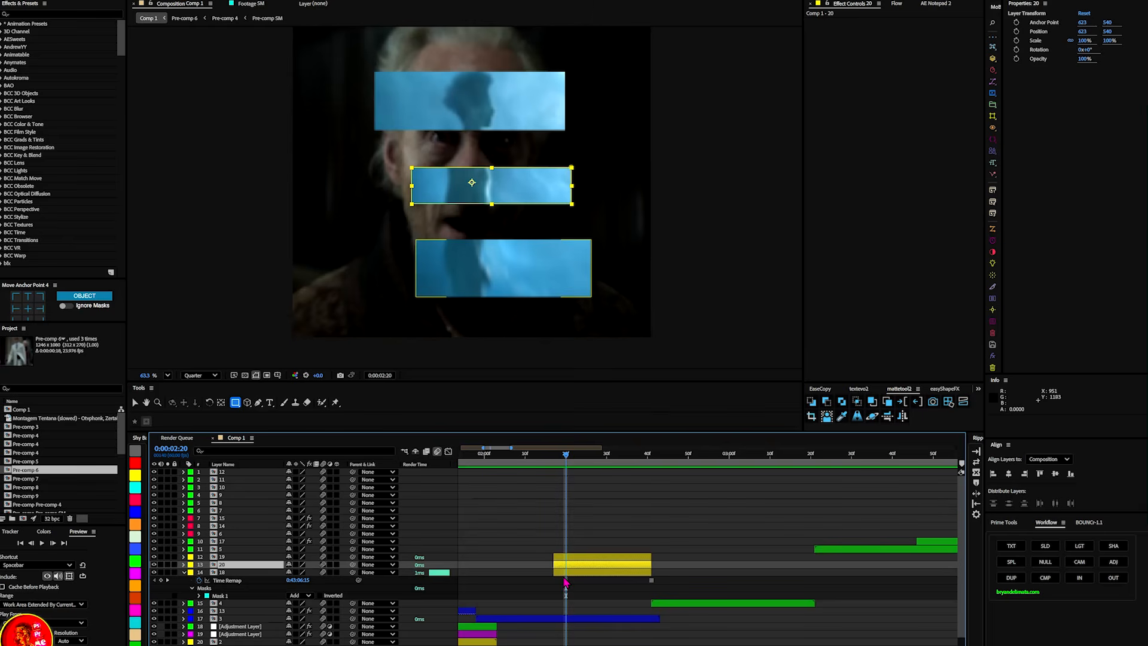
pyautogui.keyDown('shift'); pyautogui.click(566, 572); pyautogui.keyUp('shift')
pyautogui.moveTo(553, 572); pyautogui.dragTo(623, 571)
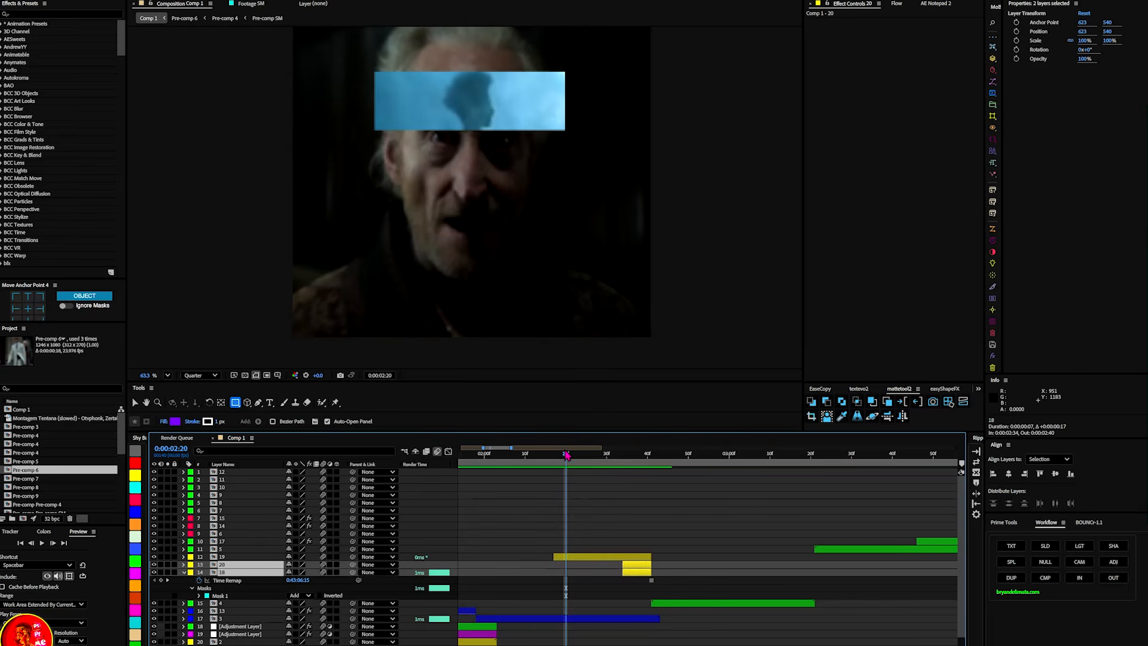
# - Stagger the strips by trimming layer 19's start to about 0:00:02:24 and layer 20's start to 0:00:02:30
pyautogui.moveTo(567, 454); pyautogui.dragTo(590, 455)
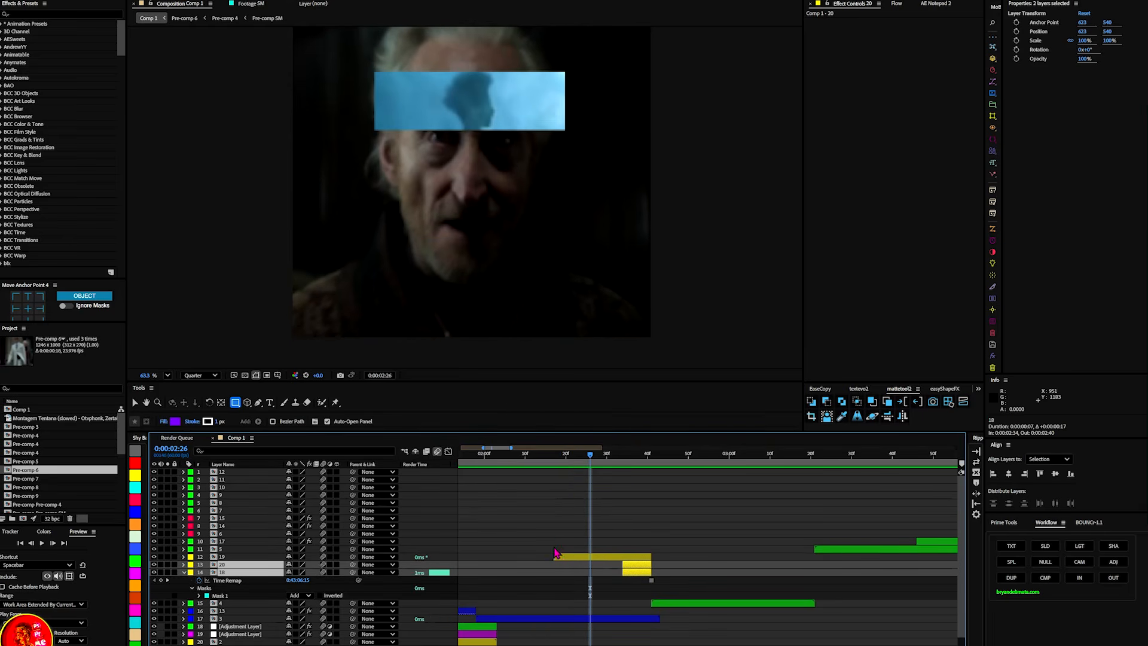
pyautogui.moveTo(555, 558); pyautogui.dragTo(583, 558)
pyautogui.moveTo(591, 456)
pyautogui.mouseDown()
pyautogui.moveTo(577, 456)
pyautogui.moveTo(620, 459)
pyautogui.moveTo(606, 459)
pyautogui.mouseUp()
pyautogui.click(621, 564)
pyautogui.moveTo(621, 564); pyautogui.dragTo(607, 565)
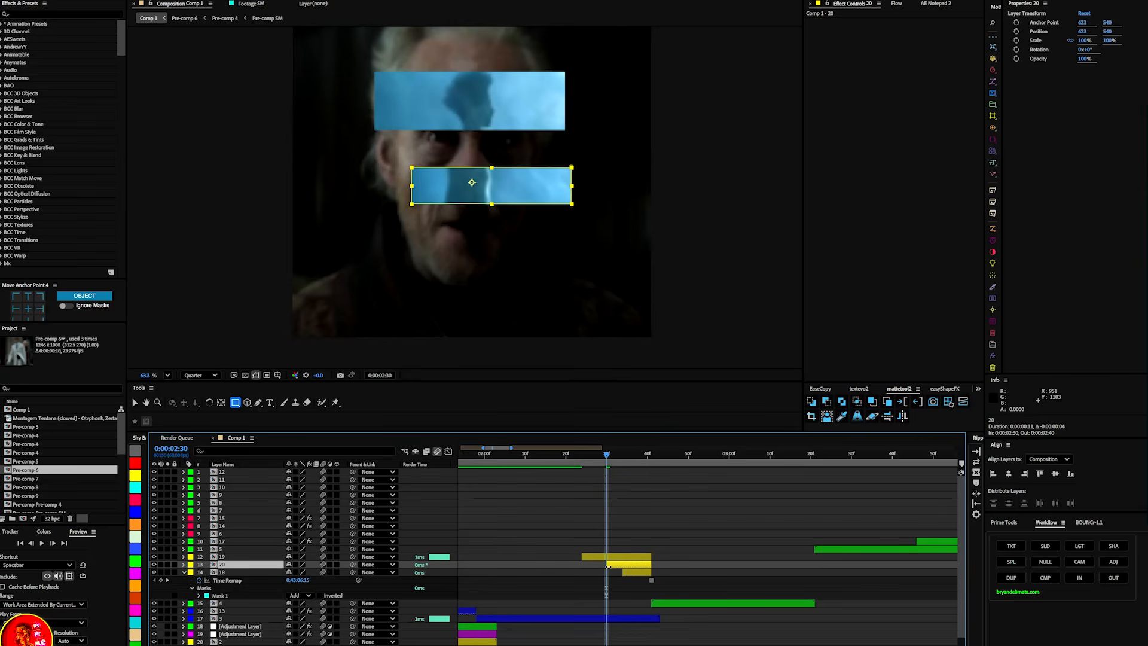
# - Play back the composition from around 0:00:02:17 to check the staggered strip reveal
pyautogui.moveTo(607, 461); pyautogui.dragTo(554, 479)
pyautogui.press('space')
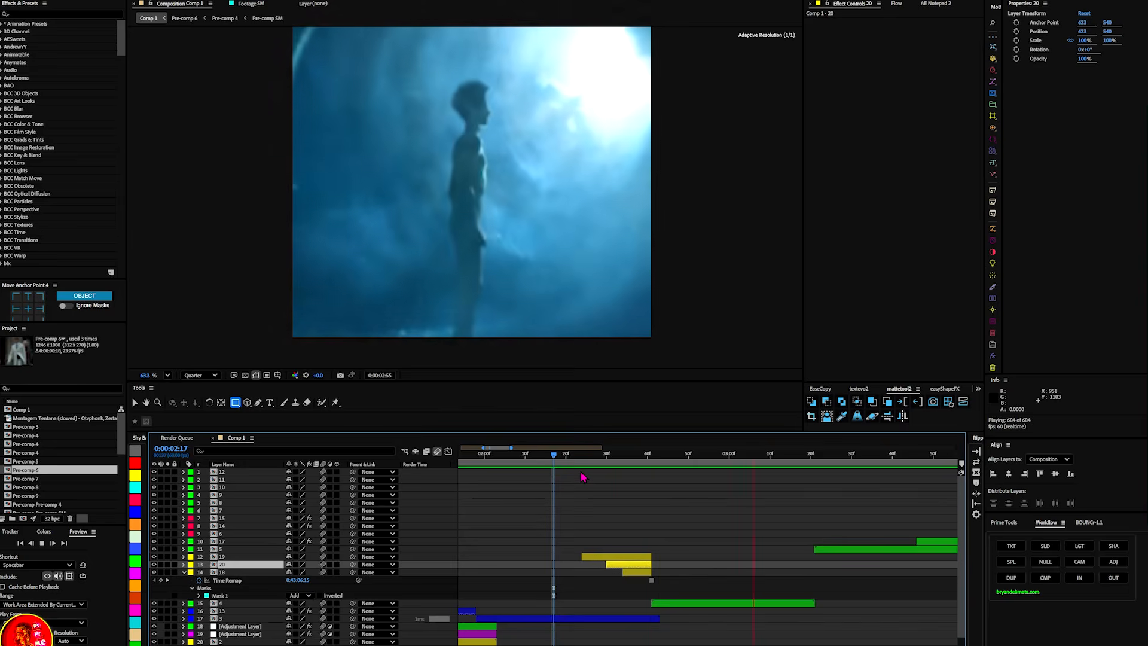
pyautogui.click(530, 460)
pyautogui.press('space')
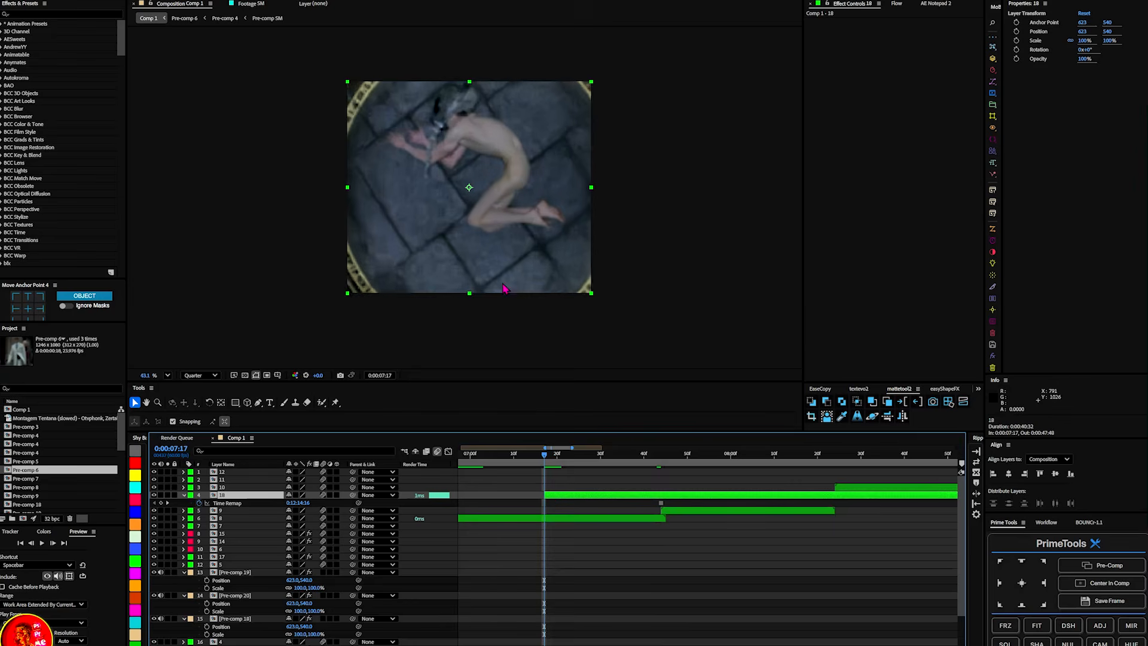
# - At 0:00:07:17, trace a closed Pen mask around the crouched figure's hips, legs and feet on layer 18
pyautogui.scroll(4, 402, 129)
pyautogui.click(507, 194)
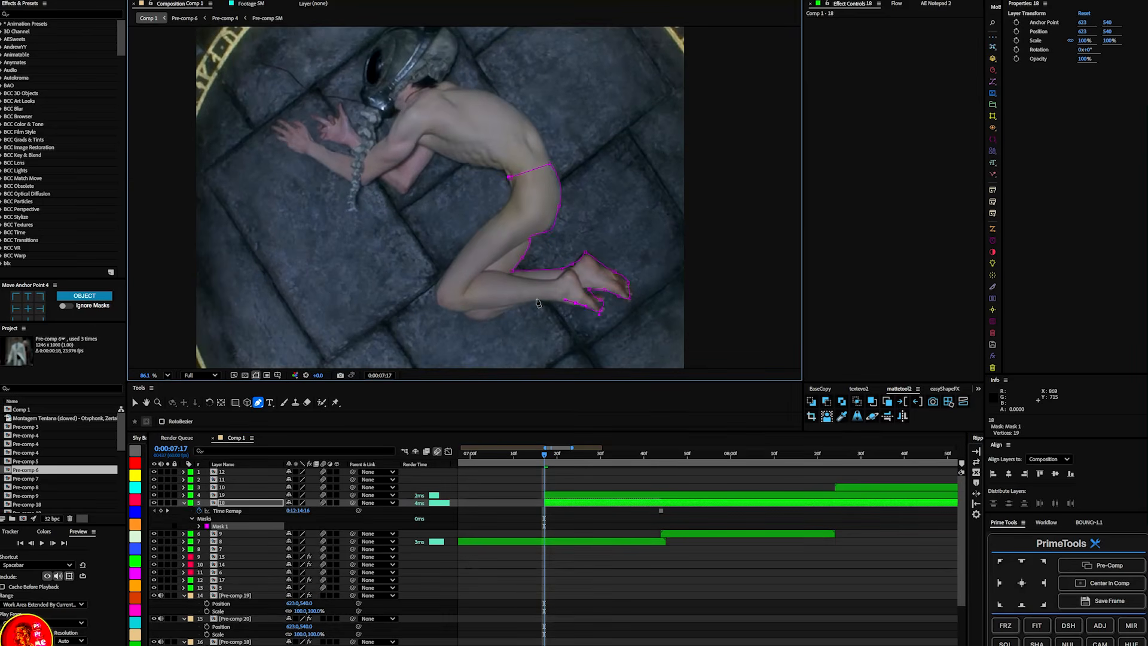
pyautogui.click(511, 177)
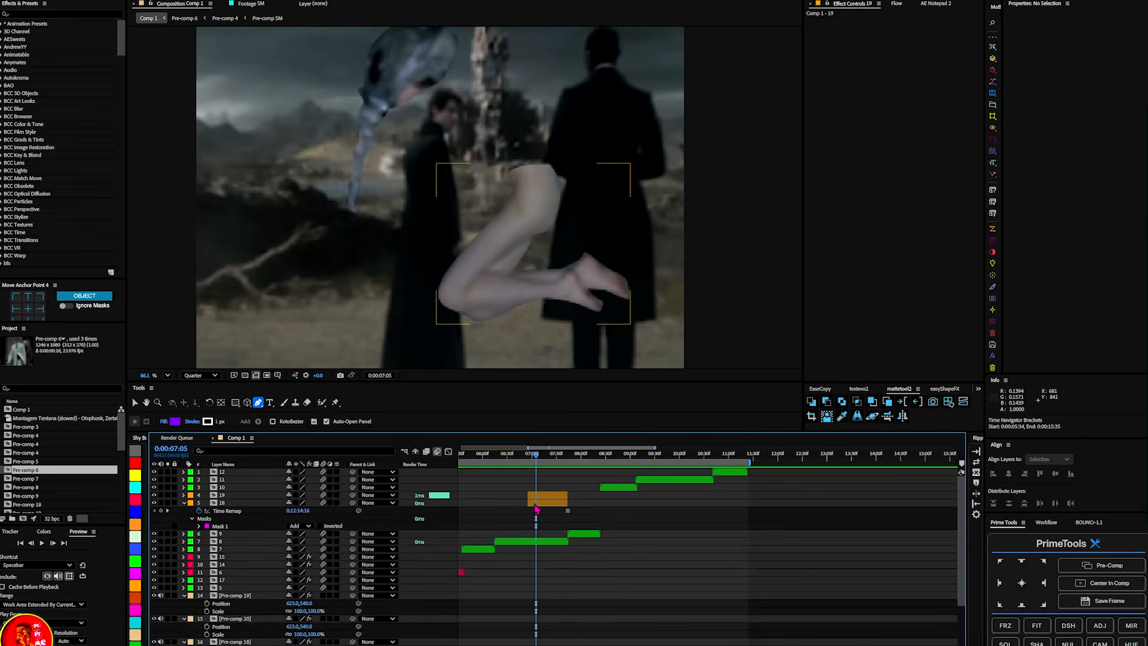
# - Move layer 18's anchor point to about x 282.8 and key its Position and Scale at 0:00:06:55
pyautogui.press('s')
pyautogui.hotkey('ctrl', 'alt', 't')
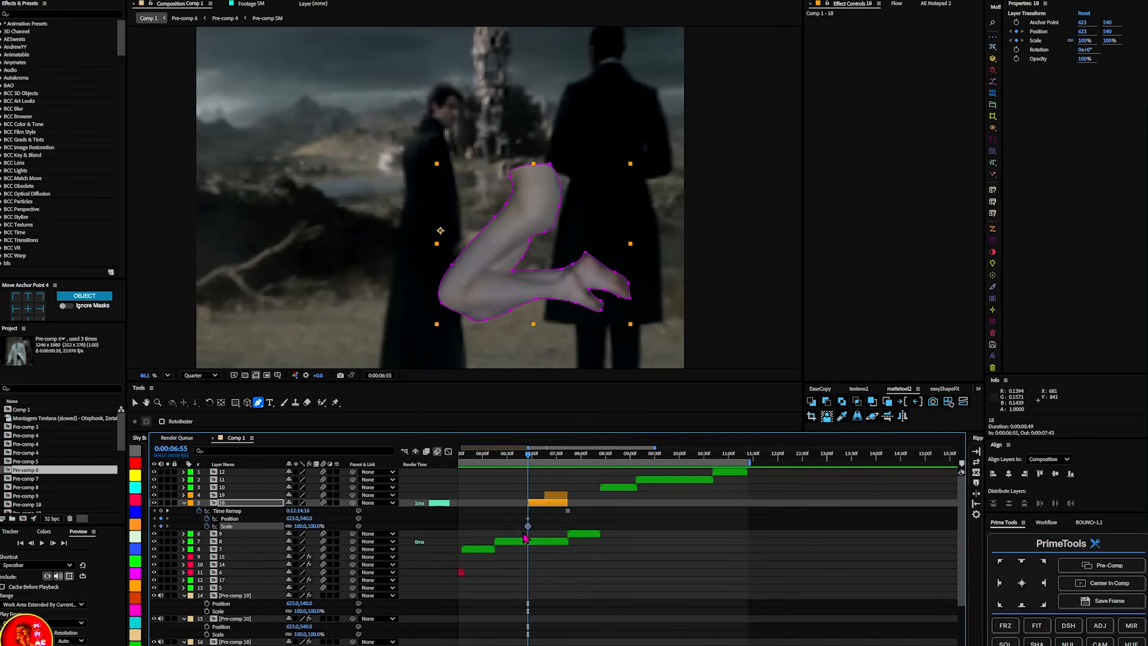
pyautogui.click(221, 403)
pyautogui.moveTo(440, 231); pyautogui.dragTo(308, 230)
pyautogui.click(207, 519)
pyautogui.click(207, 526)
# - Move layer 18's Position and Scale keyframes to the layer's end and set the starting Position to 282.8, 738 and Scale to -1%
pyautogui.moveTo(528, 527); pyautogui.dragTo(568, 526)
pyautogui.moveTo(300, 526); pyautogui.dragTo(394, 518)
pyautogui.moveTo(528, 455)
pyautogui.mouseDown()
pyautogui.moveTo(556, 456)
pyautogui.moveTo(547, 456)
pyautogui.mouseUp()
# - Apply Easy Ease to layer 18's Position and Scale keyframes and shape the speed curves into an early peak
pyautogui.moveTo(581, 516); pyautogui.dragTo(509, 534)
pyautogui.press('F9')
pyautogui.hotkey('shift', 'F3')
pyautogui.scroll(3, 508, 534)
pyautogui.moveTo(564, 641); pyautogui.dragTo(468, 469)
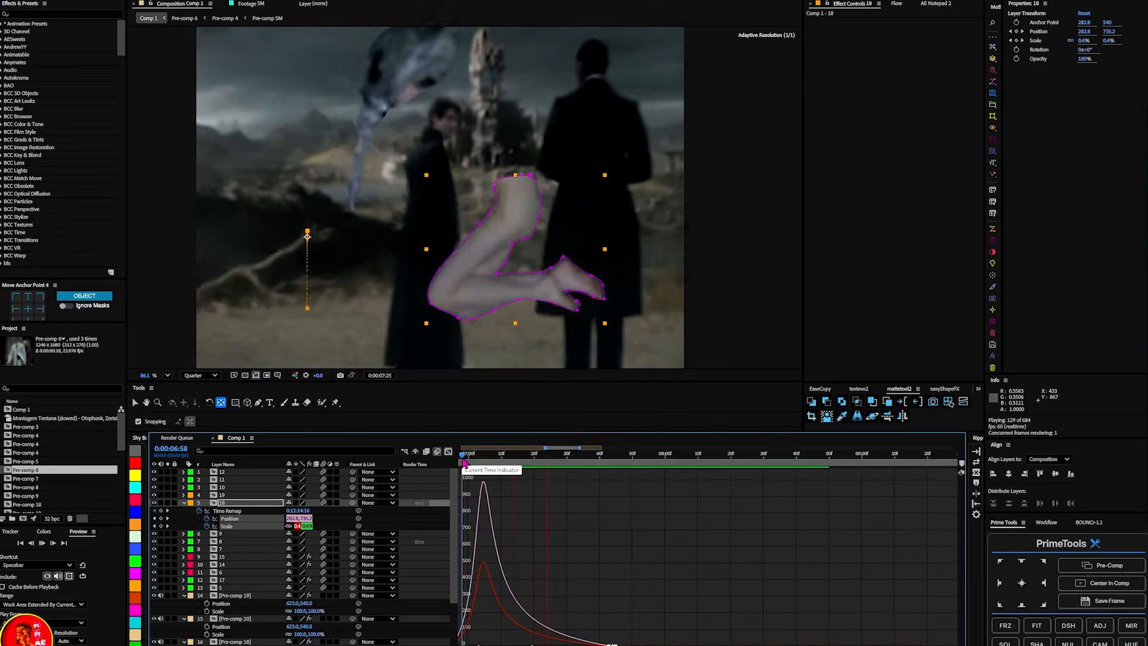
pyautogui.click(472, 456)
pyautogui.hotkey('shift', 'F3')
# - Give layer 18 a white Fill on all masks and fade its Opacity from 100% at about 0:00:06:58 to the layer's end
pyautogui.scroll(-4, 505, 508)
pyautogui.scroll(4, 503, 509)
pyautogui.press('v')
pyautogui.click(904, 37)
pyautogui.click(906, 45)
pyautogui.moveTo(526, 311); pyautogui.dragTo(469, 275)
pyautogui.click(666, 282)
pyautogui.moveTo(494, 455); pyautogui.dragTo(607, 469)
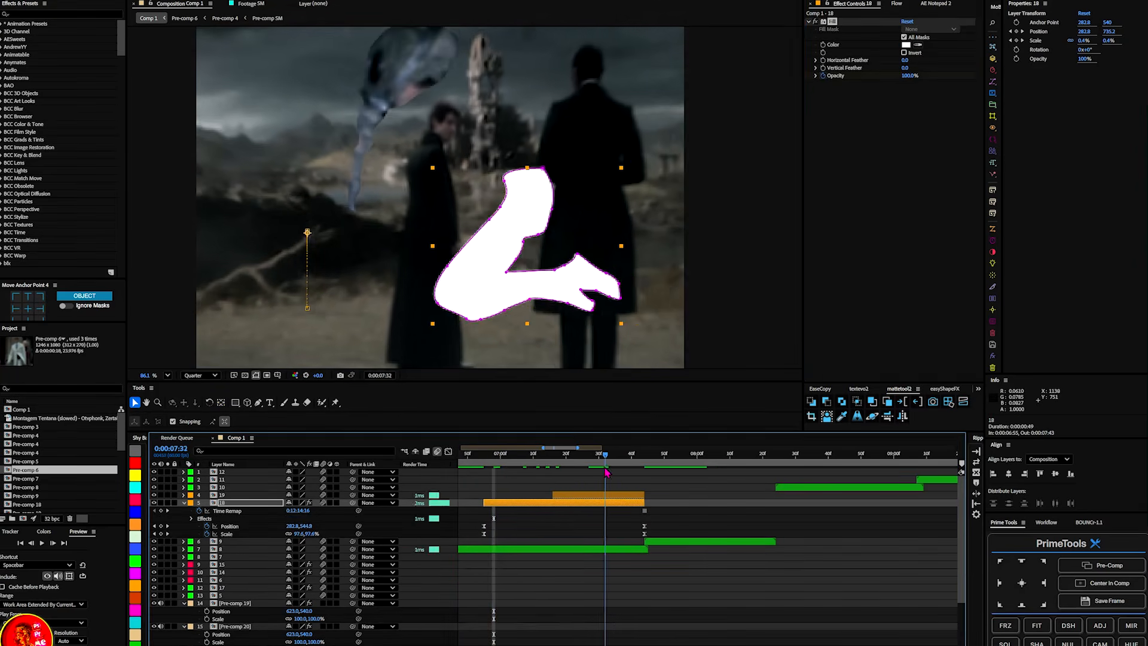
pyautogui.moveTo(910, 75); pyautogui.dragTo(849, 75)
pyautogui.press('u')
pyautogui.press('u')
# - Apply Deep Glow 2 to layer 18 and reduce the glow's strength
pyautogui.moveTo(625, 456); pyautogui.dragTo(547, 467)
pyautogui.hotkey('ctrl', 'space')
pyautogui.write('deep')
pyautogui.press('Return')
pyautogui.moveTo(907, 130); pyautogui.dragTo(885, 130)
# - Key layer 19's Position and Scale at its end, and set them to 623, 937 and 62% at 0:00:07:16
pyautogui.moveTo(547, 456); pyautogui.dragTo(640, 524)
pyautogui.click(565, 495)
pyautogui.press('p')
pyautogui.click(207, 503)
pyautogui.press('u')
pyautogui.moveTo(644, 456); pyautogui.dragTo(553, 467)
pyautogui.moveTo(308, 511); pyautogui.dragTo(283, 519)
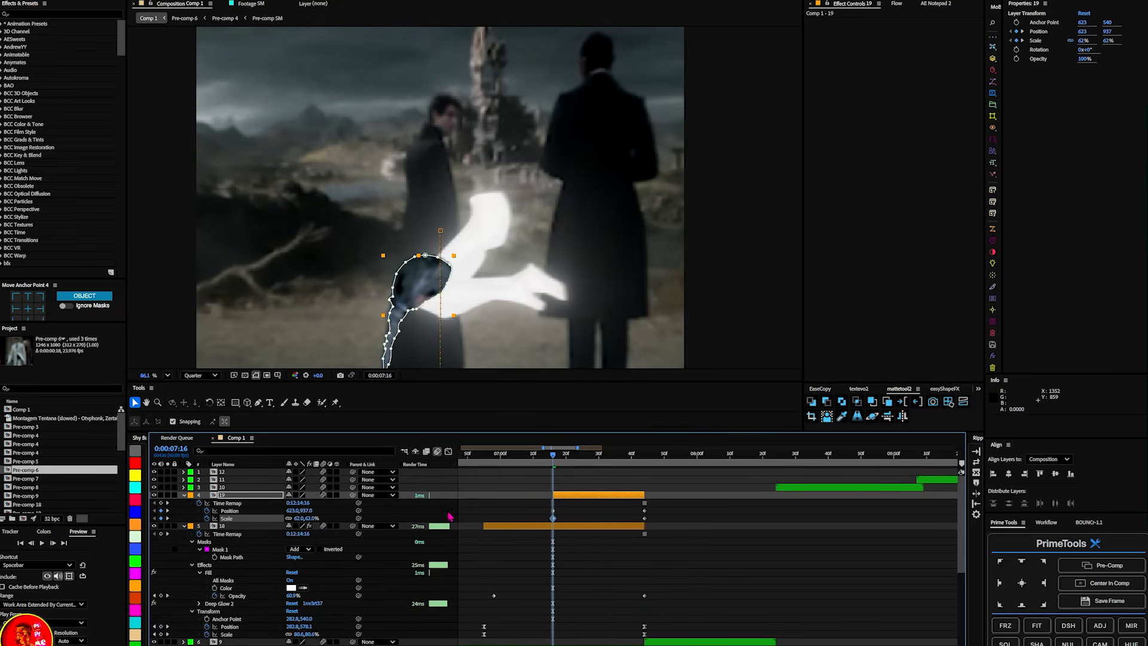
# - Place layer 19 below layer 18 and give it a white Fill on all masks with keyframed Opacity
pyautogui.moveTo(573, 495); pyautogui.dragTo(574, 637)
pyautogui.click(576, 496)
pyautogui.hotkey('ctrl', 'space')
pyautogui.write('fi')
pyautogui.click(589, 611)
pyautogui.hotkey('ctrl', 'space')
pyautogui.write('fill')
pyautogui.press('Return')
pyautogui.click(906, 45)
pyautogui.click(464, 271)
pyautogui.click(665, 272)
pyautogui.click(822, 76)
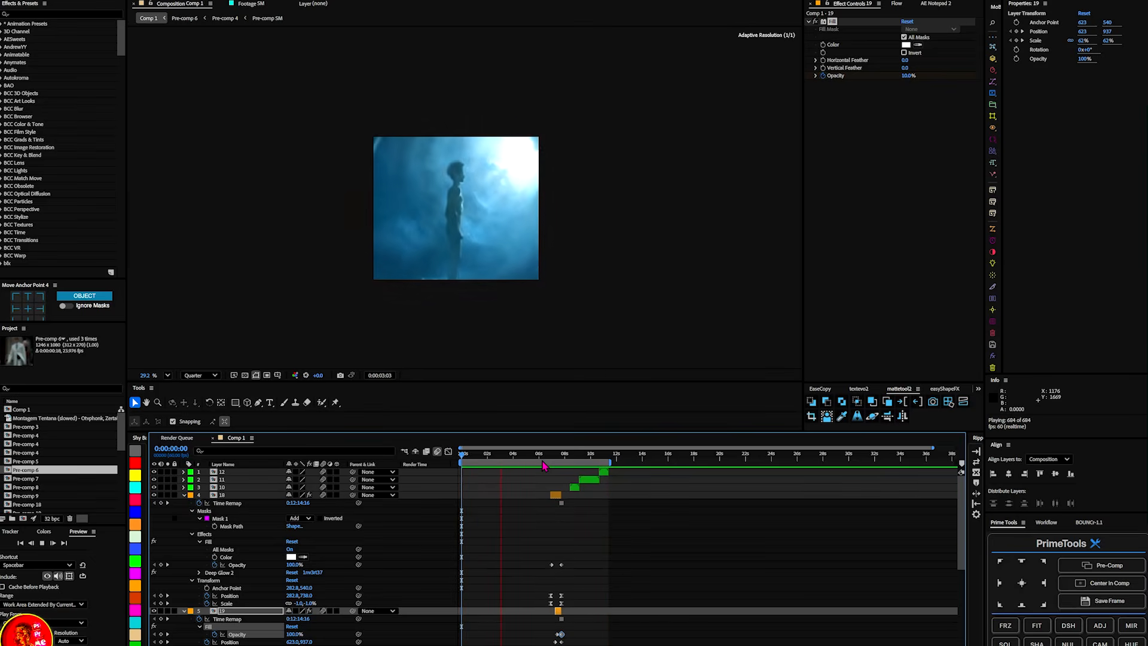
# - Pre-compose the masked portrait layer 13 and split off a separate pre-comp segment starting at about 0:00:01:35
pyautogui.click(496, 456)
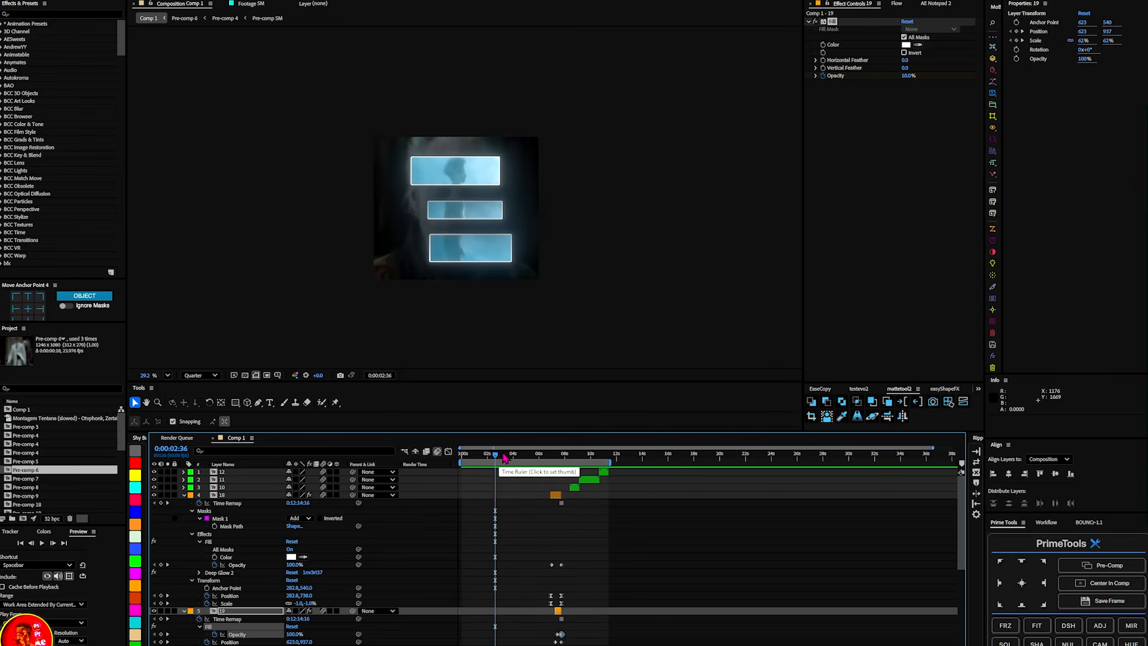
pyautogui.moveTo(501, 460)
pyautogui.mouseDown()
pyautogui.moveTo(482, 459)
pyautogui.moveTo(501, 459)
pyautogui.moveTo(487, 467)
pyautogui.mouseUp()
pyautogui.scroll(3, 483, 517)
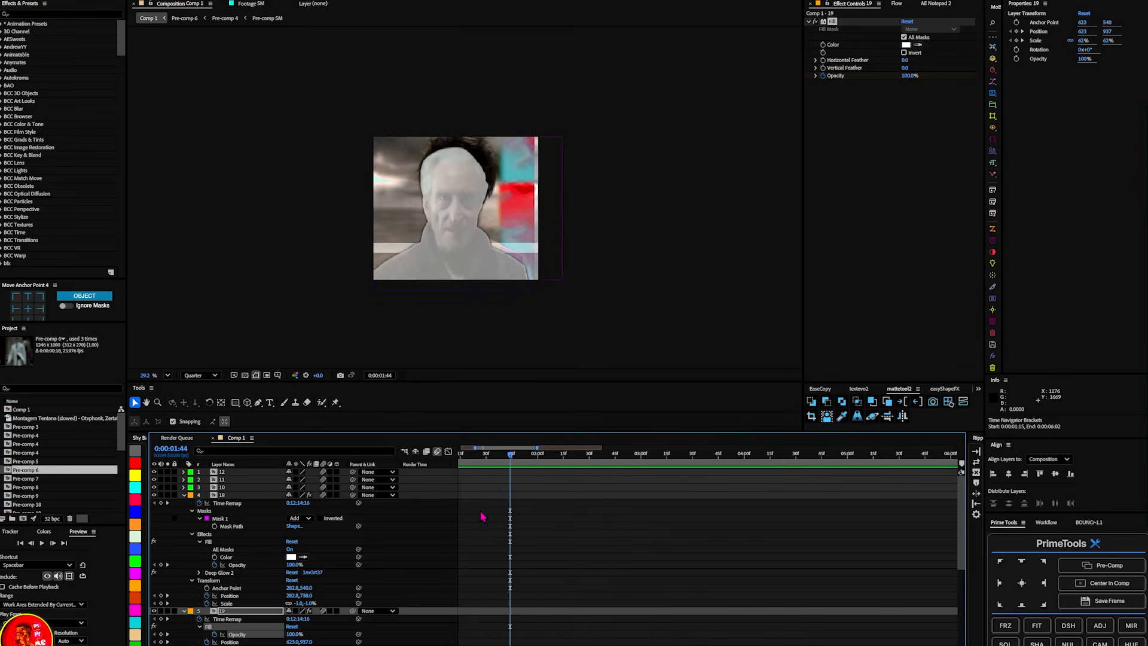
pyautogui.scroll(-10, 502, 517)
pyautogui.click(497, 460)
pyautogui.click(511, 563)
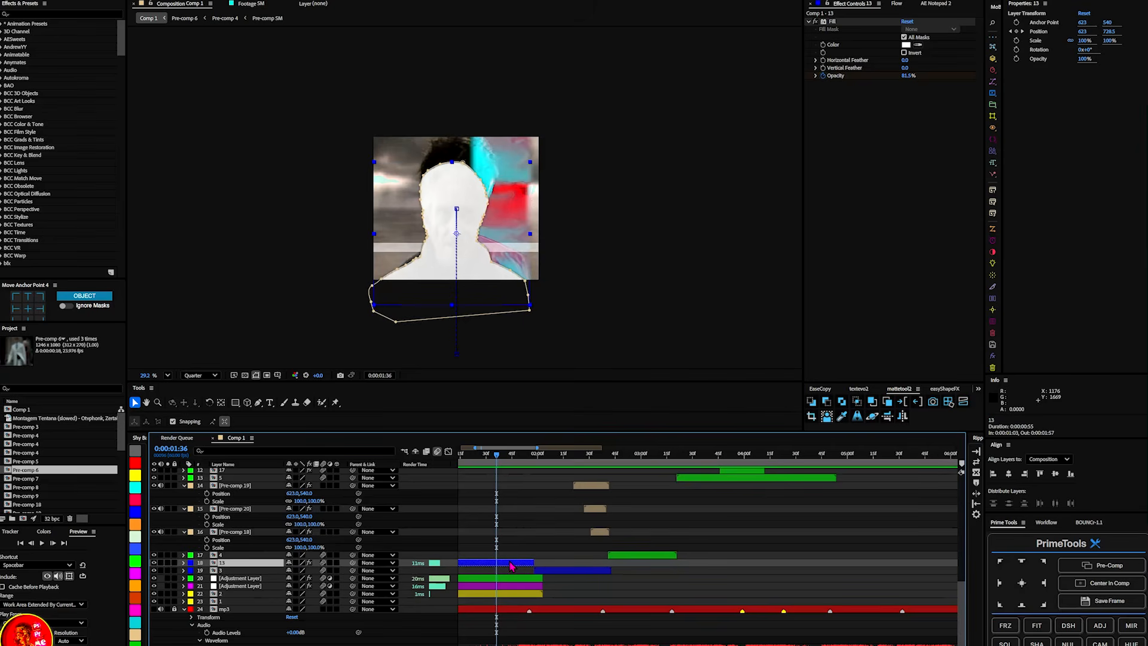
pyautogui.click(1110, 565)
pyautogui.click(493, 458)
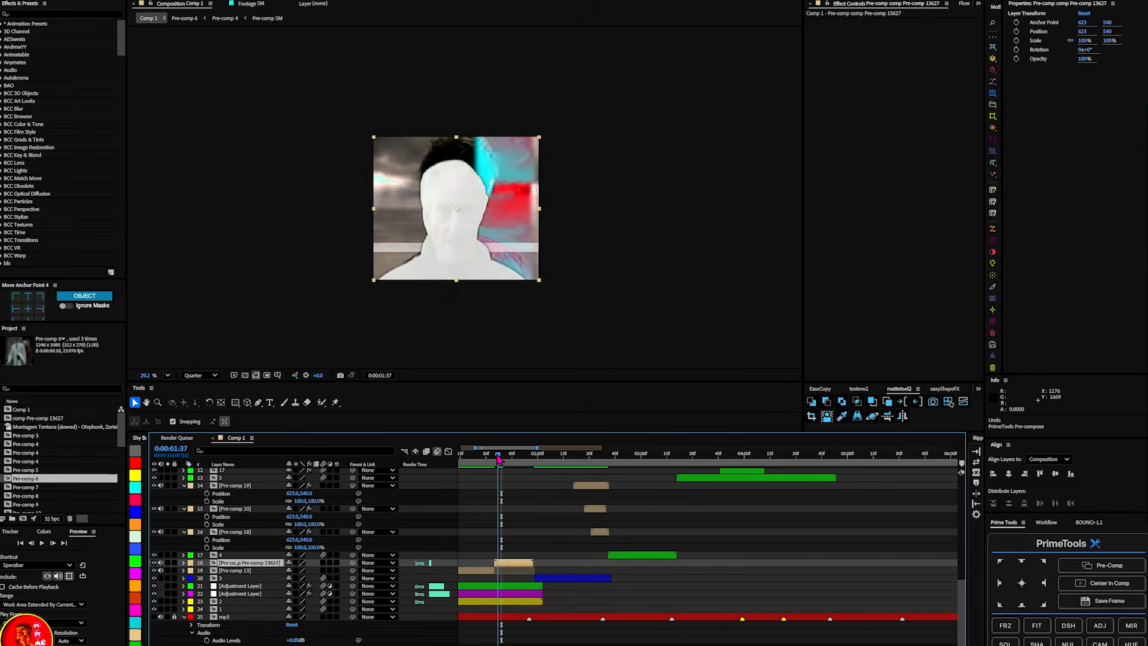
# - Apply the Shatter effect to the split-off portrait pre-comp and set its View to Rendered
pyautogui.click(504, 454)
pyautogui.click(515, 565)
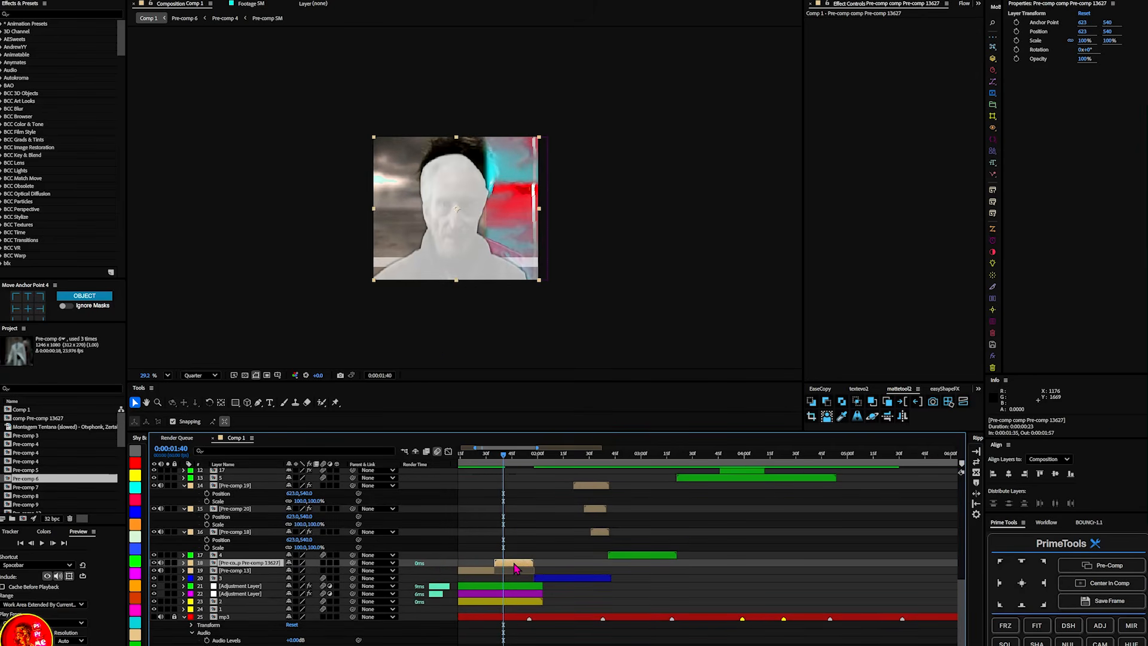
pyautogui.hotkey('ctrl', 'space')
pyautogui.write('shatt')
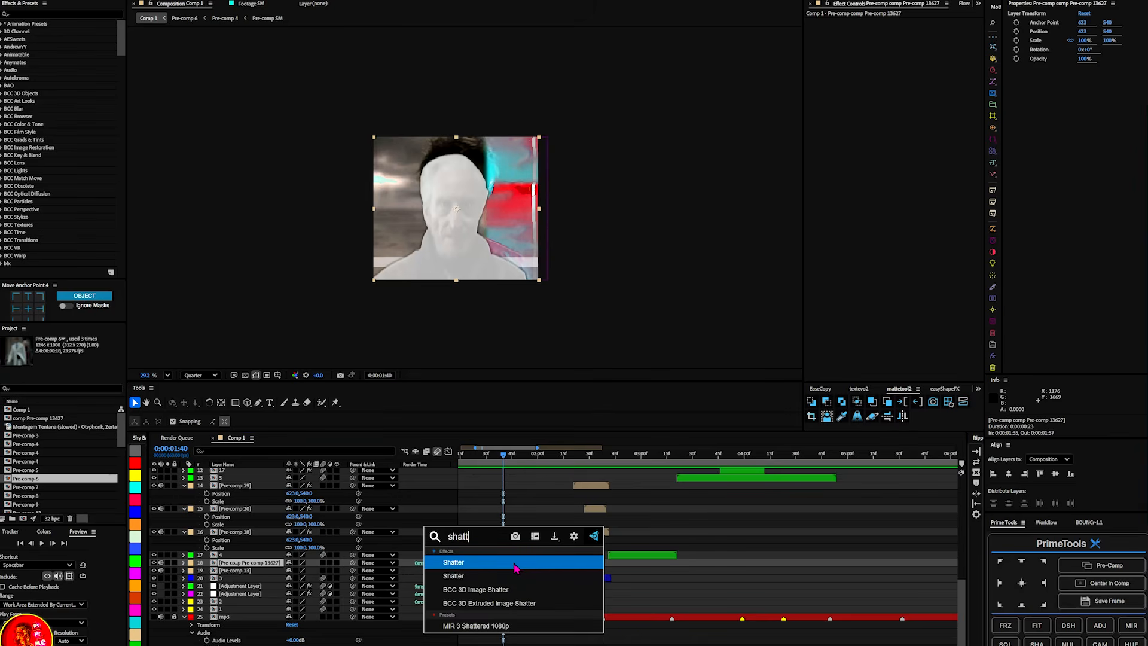
pyautogui.click(502, 576)
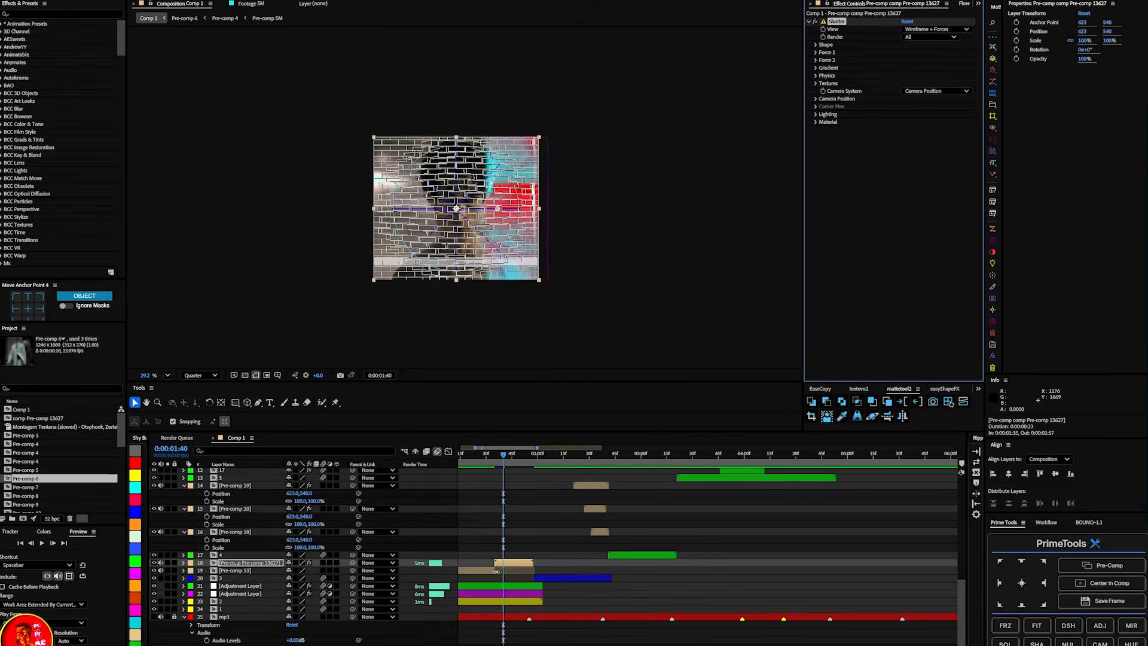
pyautogui.scroll(2, 485, 575)
pyautogui.moveTo(559, 468); pyautogui.dragTo(602, 468)
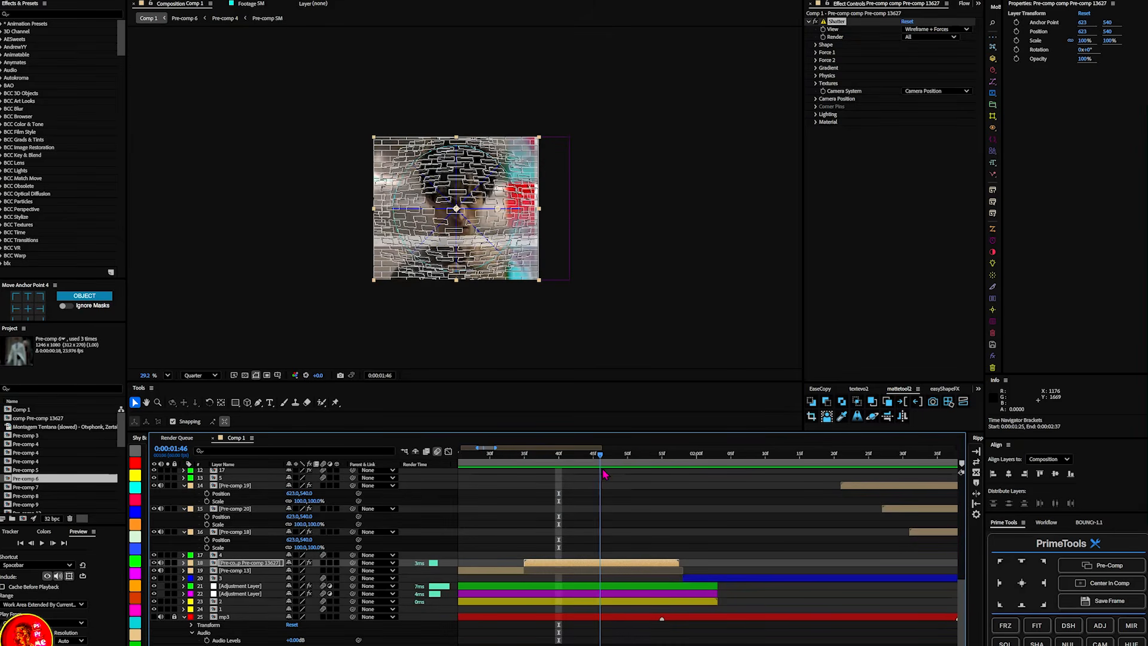
pyautogui.click(936, 28)
pyautogui.click(933, 39)
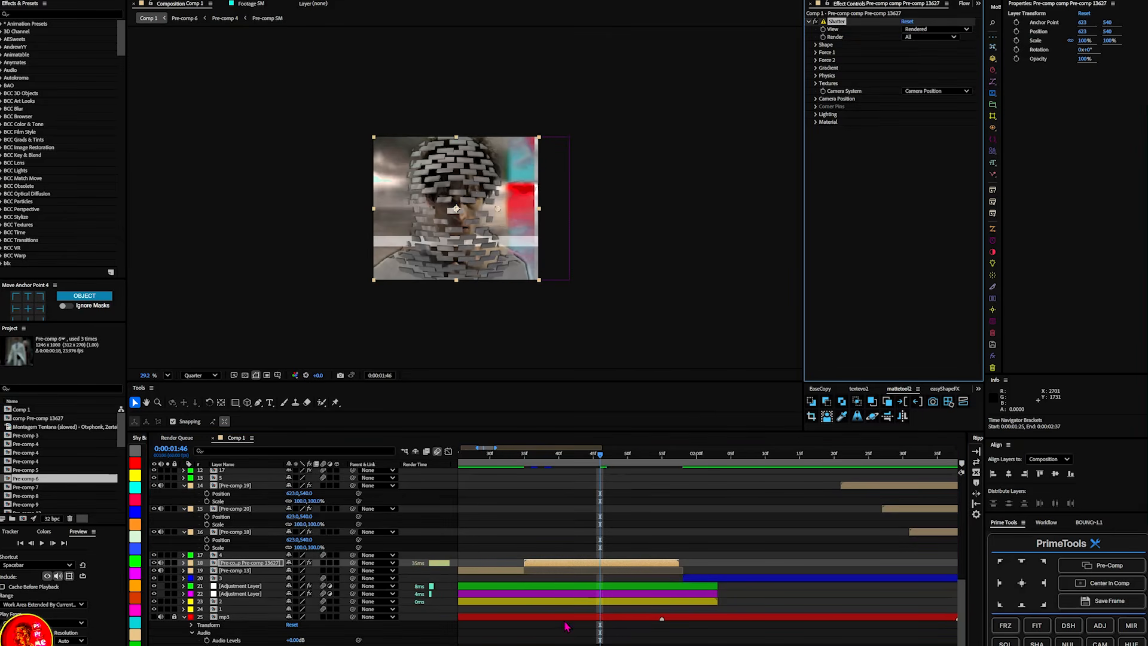
pyautogui.moveTo(604, 459)
pyautogui.mouseDown()
pyautogui.moveTo(693, 475)
pyautogui.moveTo(606, 478)
pyautogui.mouseUp()
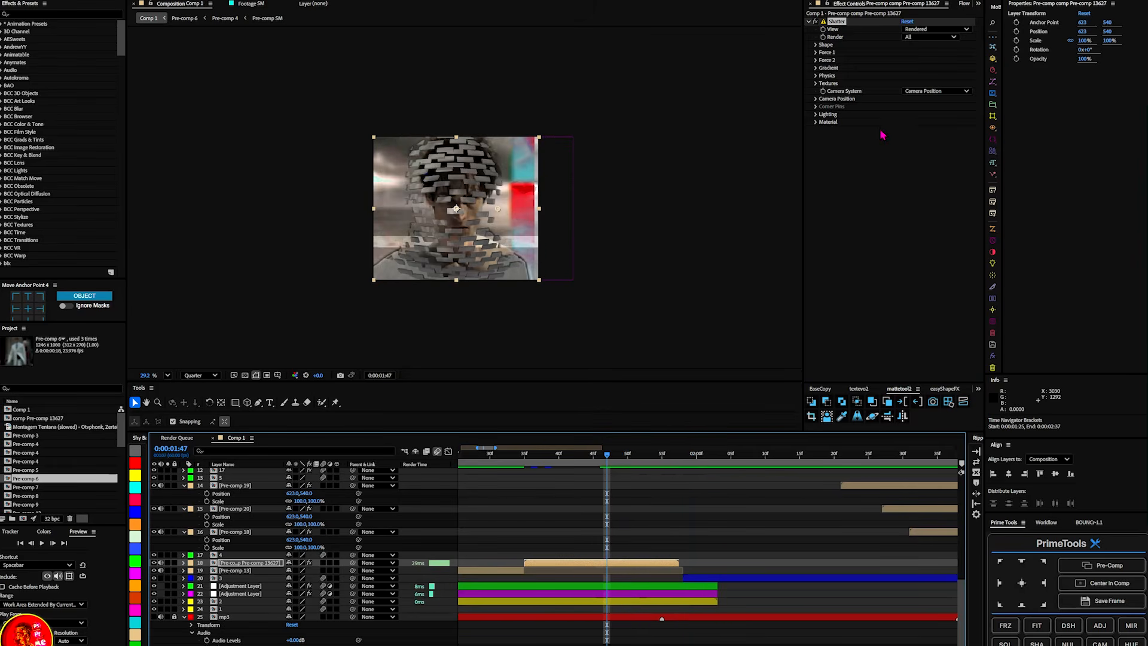
# - Set the Shatter effect's shape pattern to Glass
pyautogui.click(816, 45)
pyautogui.click(936, 52)
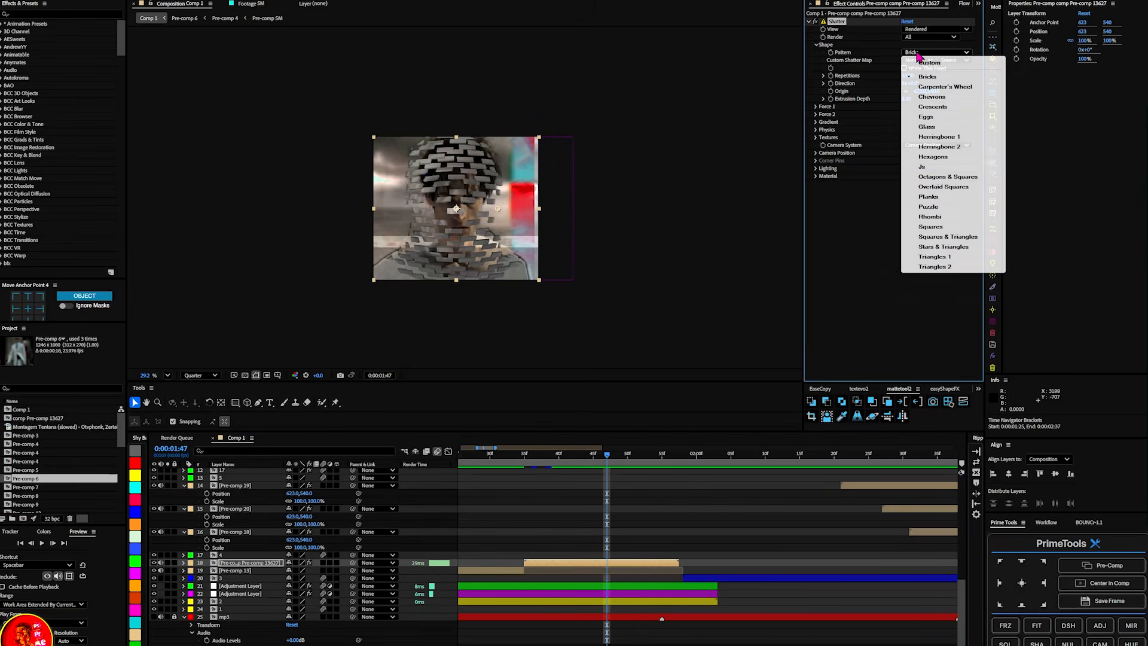
pyautogui.click(933, 127)
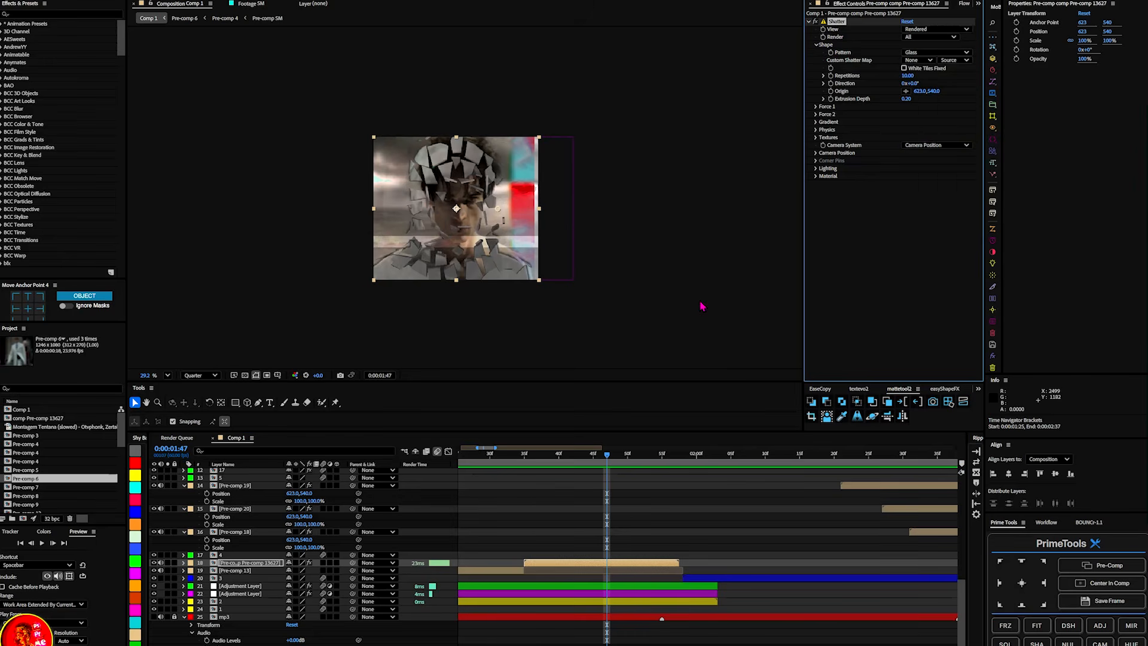
pyautogui.scroll(3, 606, 549)
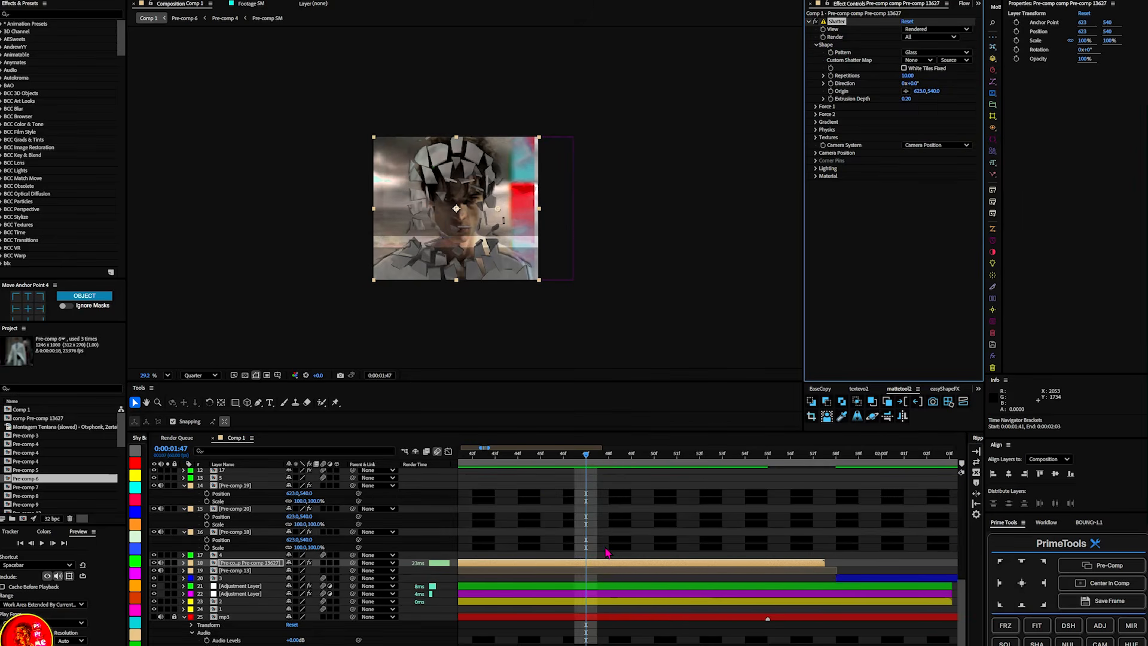
# - Add a Fill effect to the shattered pre-comp and set its color to white
pyautogui.scroll(-3, 609, 553)
pyautogui.hotkey('ctrl', 'space')
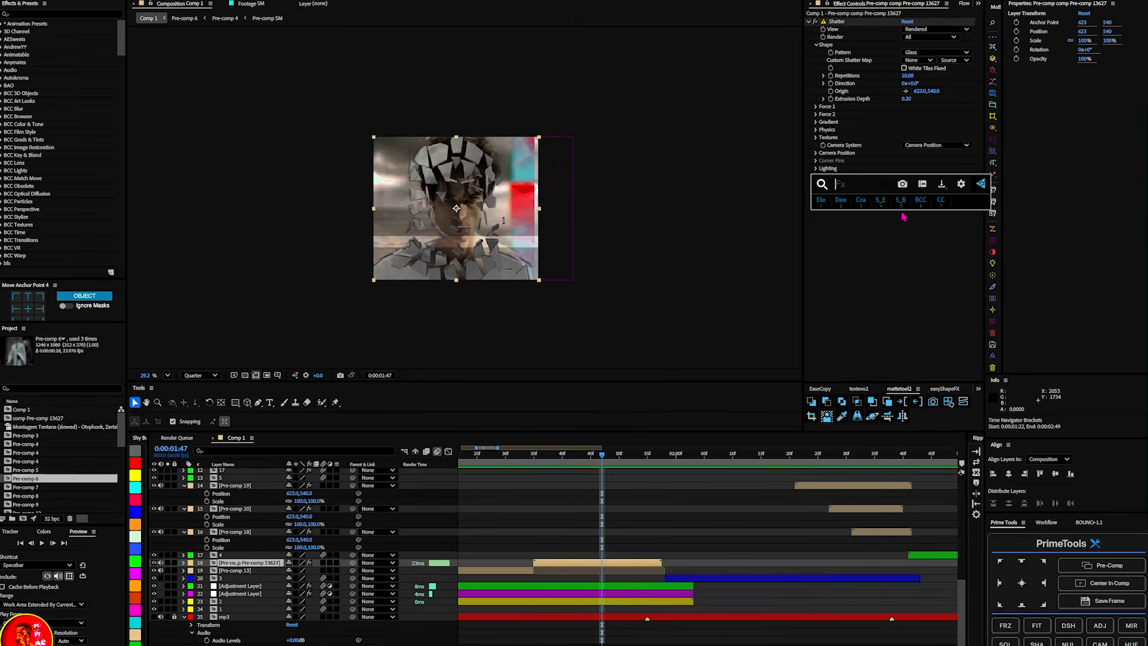
pyautogui.write('fill')
pyautogui.press('Return')
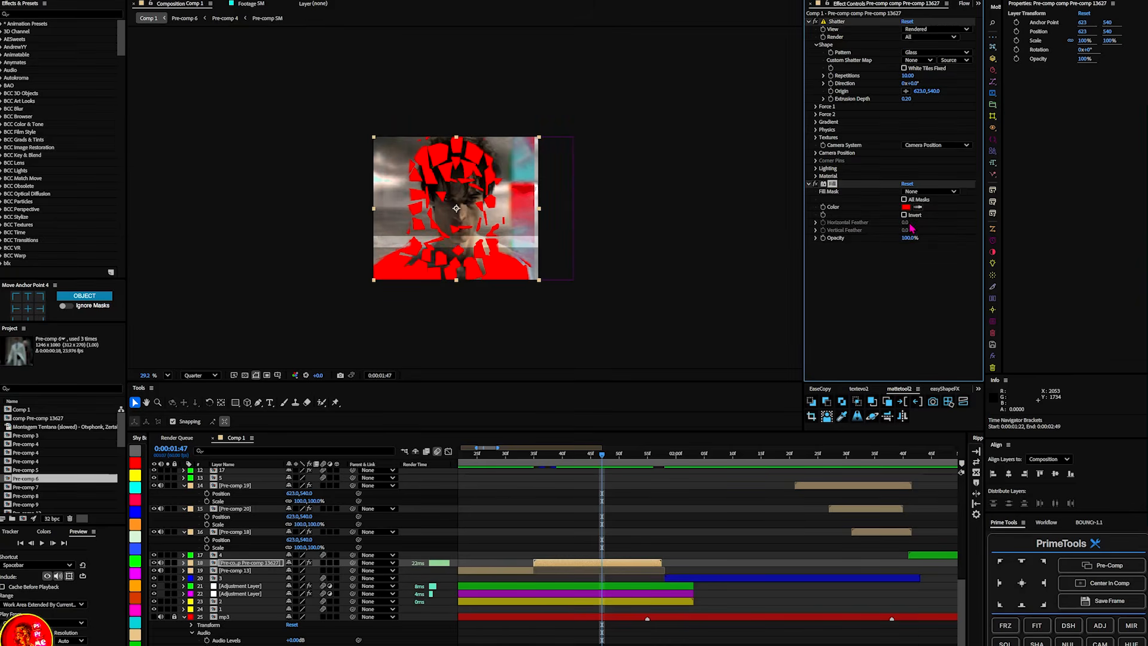
pyautogui.click(906, 207)
pyautogui.click(473, 280)
pyautogui.click(668, 282)
# - Add Deep Glow 2 to the shattered pre-comp with Exposure 0.03 and go back to 0:00:01:31 to preview it
pyautogui.hotkey('ctrl', 'space')
pyautogui.write('deep')
pyautogui.press('Return')
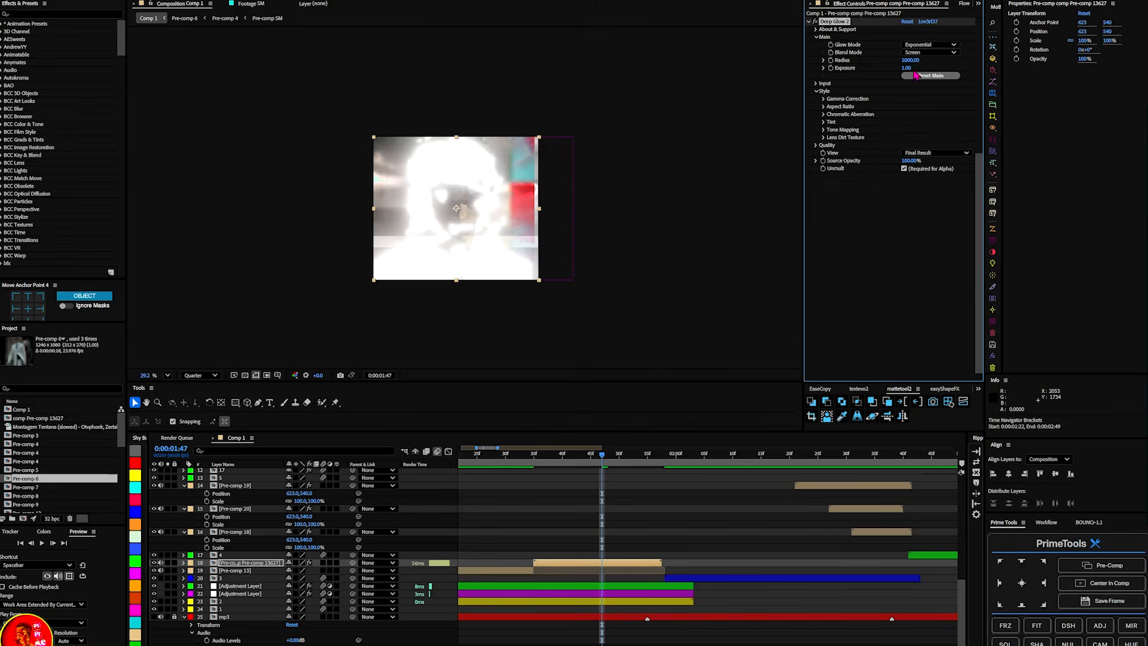
pyautogui.moveTo(750, 83); pyautogui.dragTo(485, 133)
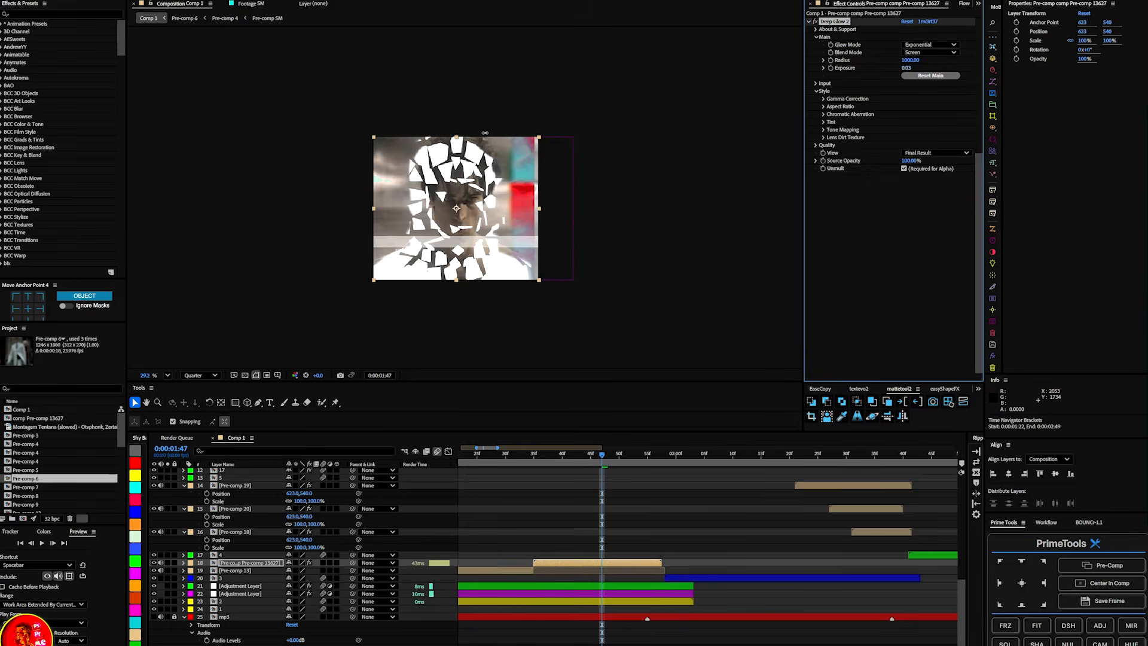
pyautogui.moveTo(602, 455); pyautogui.dragTo(513, 455)
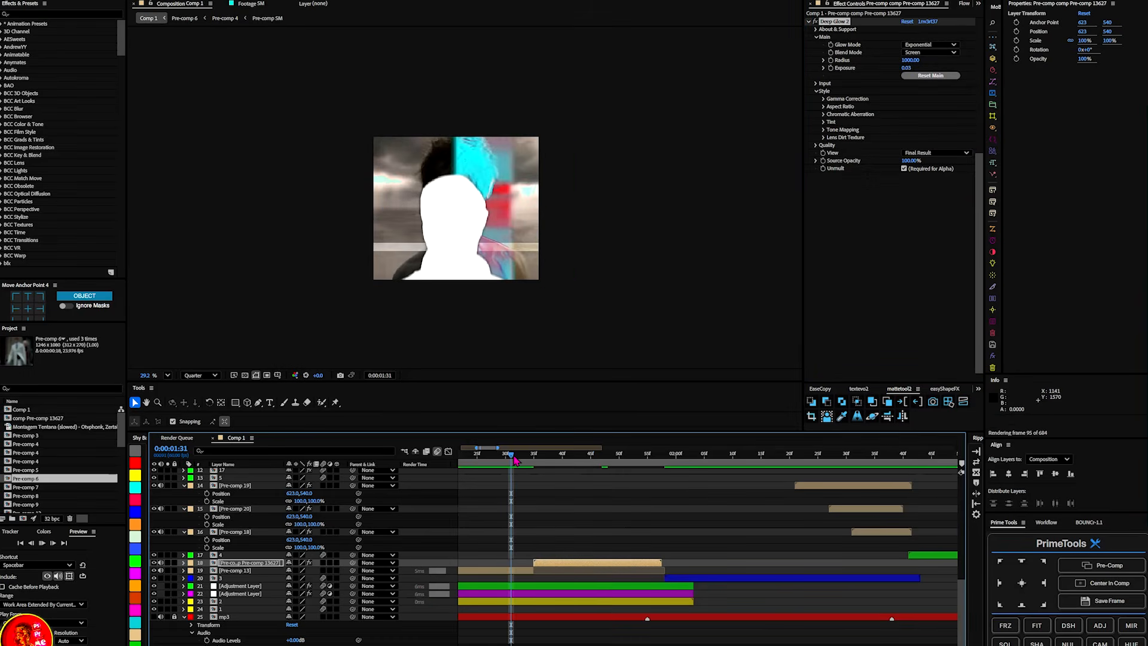